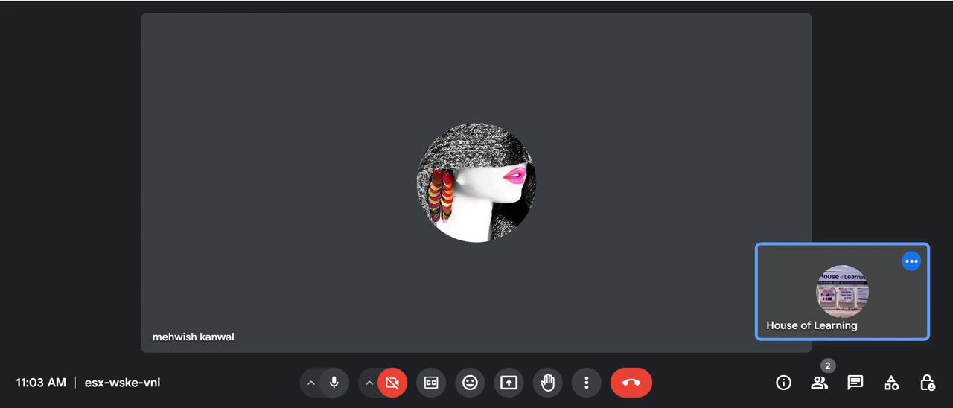
Switch to the other browser profile used for advertising and open Facebook Ads Manager there.
{"action": "left_click", "coordinate": [913, 0]}
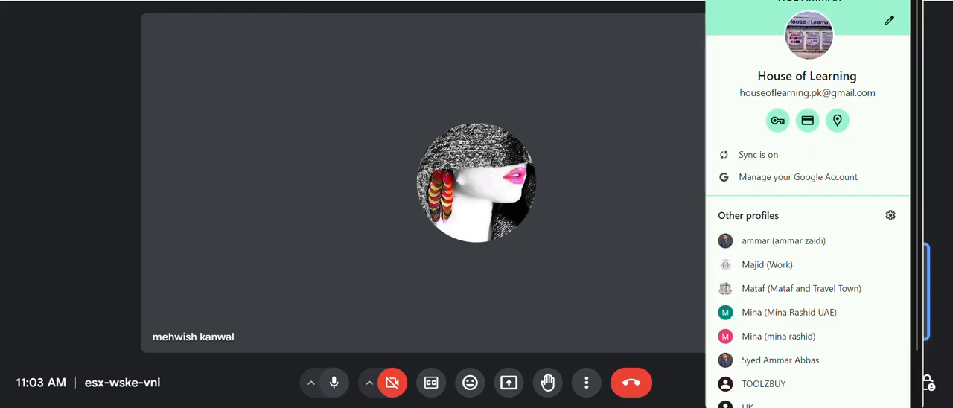
{"action": "left_click", "coordinate": [743, 244]}
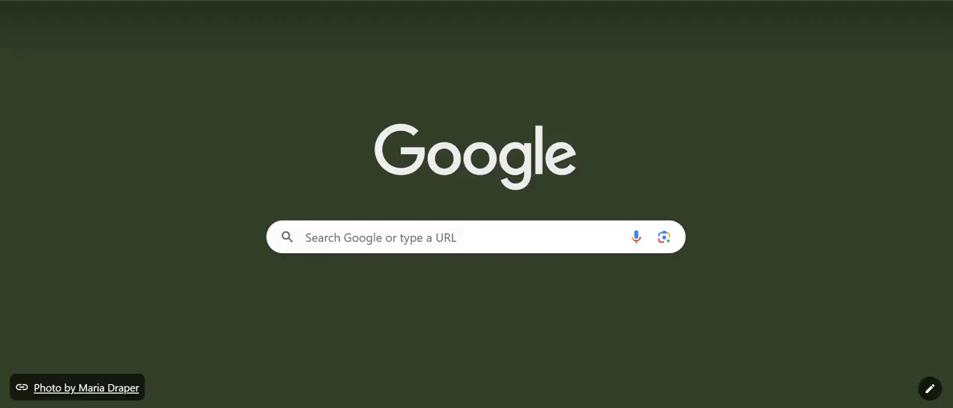
{"action": "type", "text": "ads"}
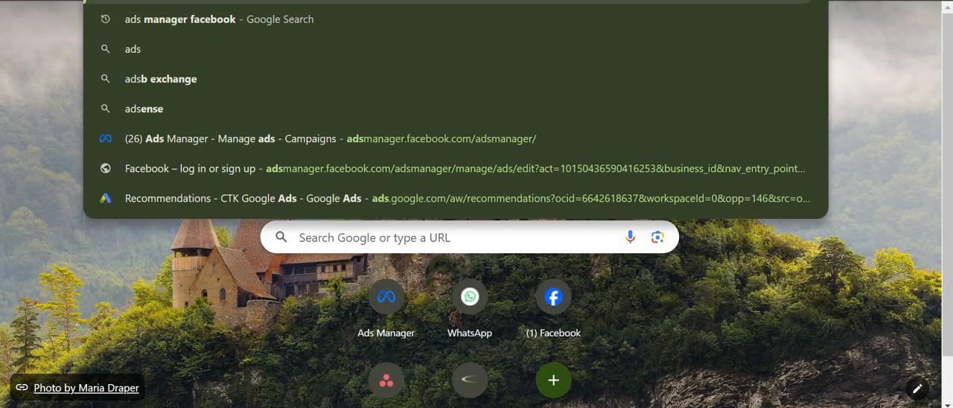
{"action": "key", "text": "Return"}
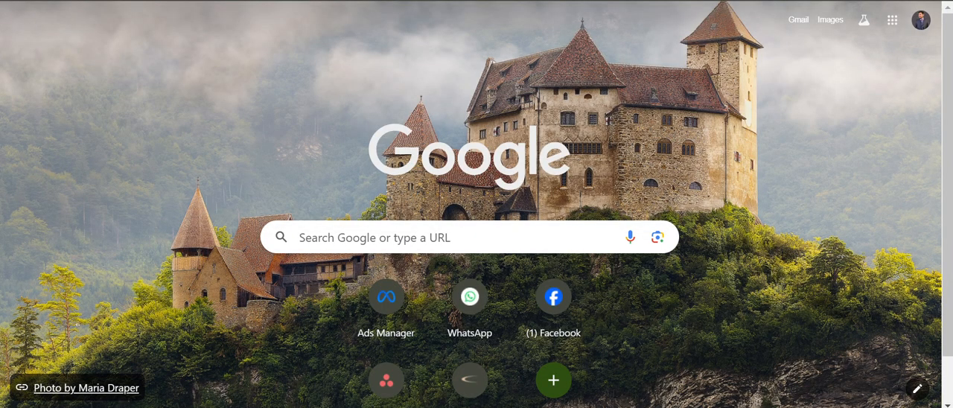
{"action": "scroll", "coordinate": [476, 204], "scroll_direction": "down", "scroll_amount": 1}
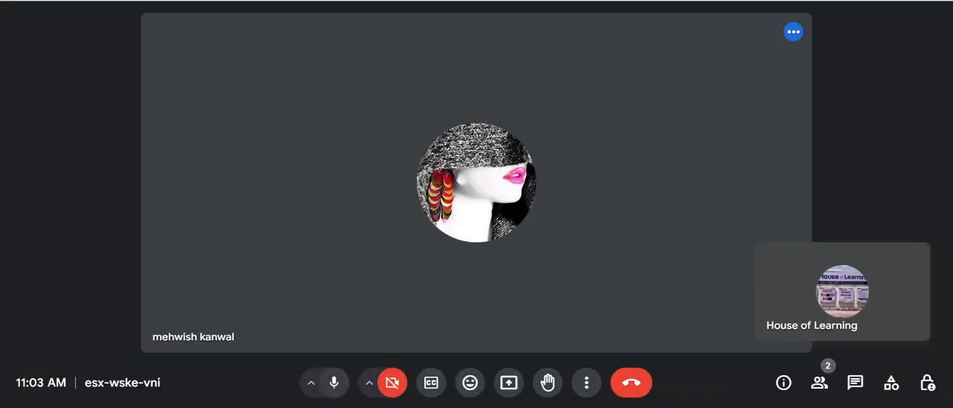
Present the Meet browser window to the Google Meet call and dismiss the infinity mirror warning.
{"action": "left_click", "coordinate": [511, 384]}
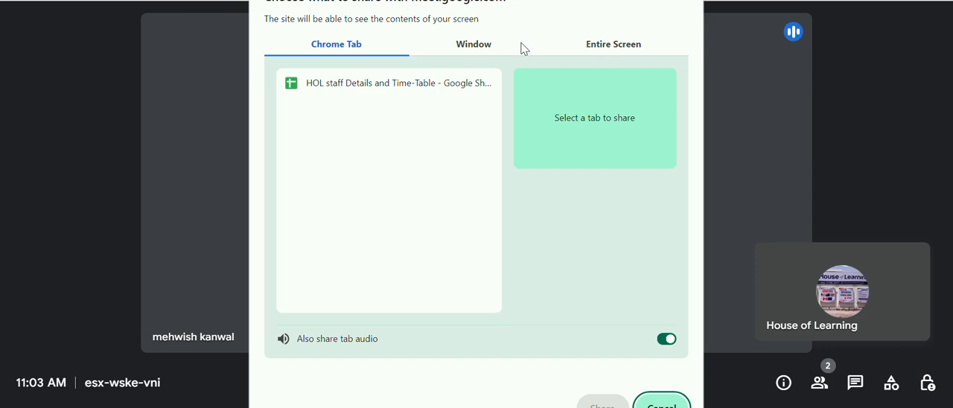
{"action": "left_click", "coordinate": [491, 42]}
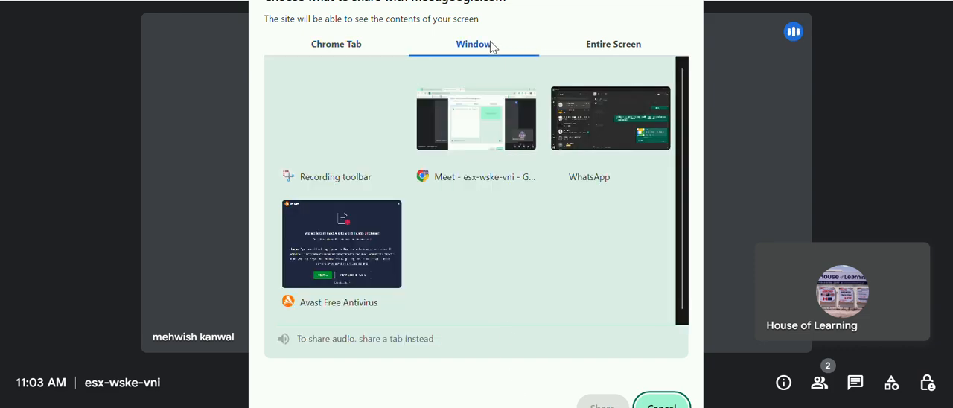
{"action": "left_click", "coordinate": [498, 119]}
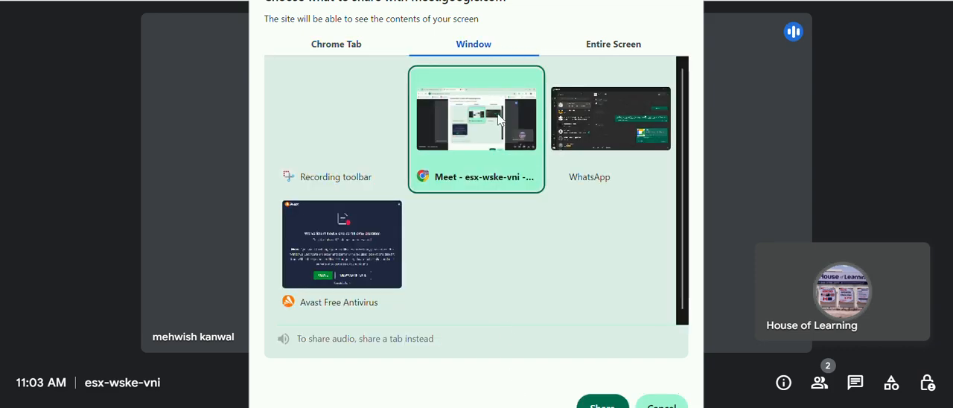
{"action": "left_click", "coordinate": [600, 403]}
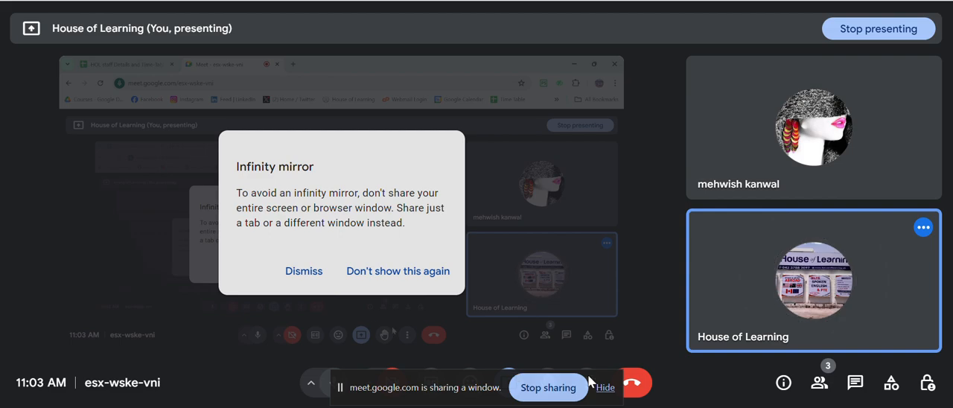
{"action": "left_click", "coordinate": [301, 271]}
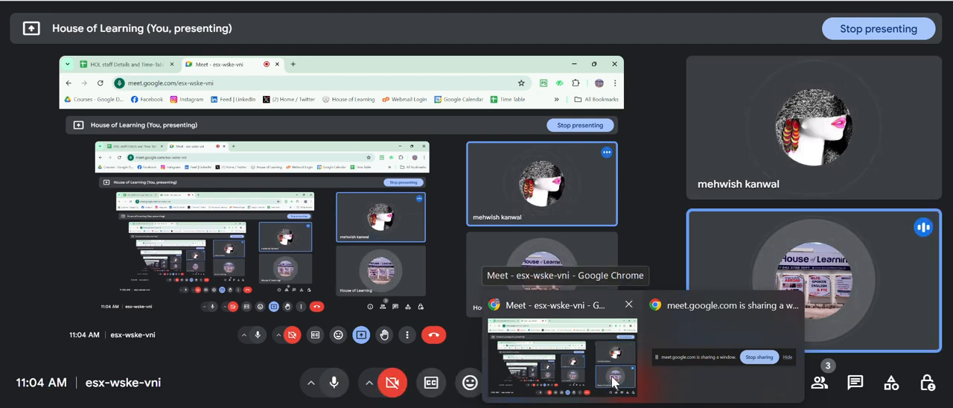
Switch to Ads Manager, dismiss the presenting notification and start creating a new campaign.
{"action": "left_click", "coordinate": [677, 407]}
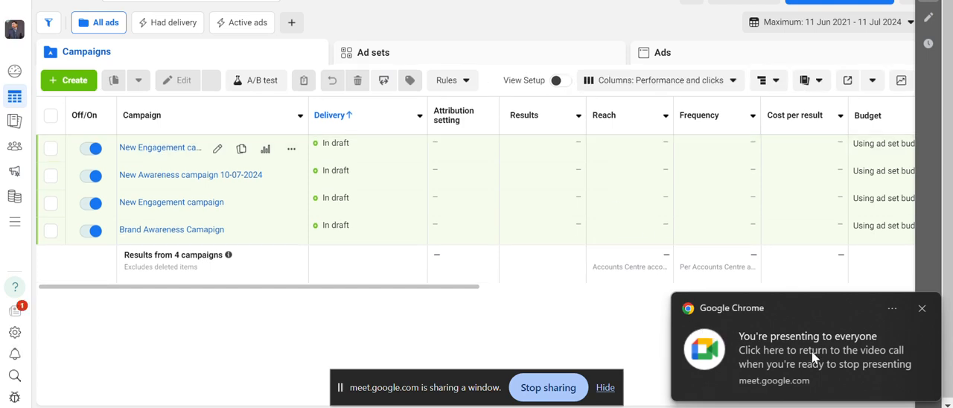
{"action": "left_click", "coordinate": [922, 310]}
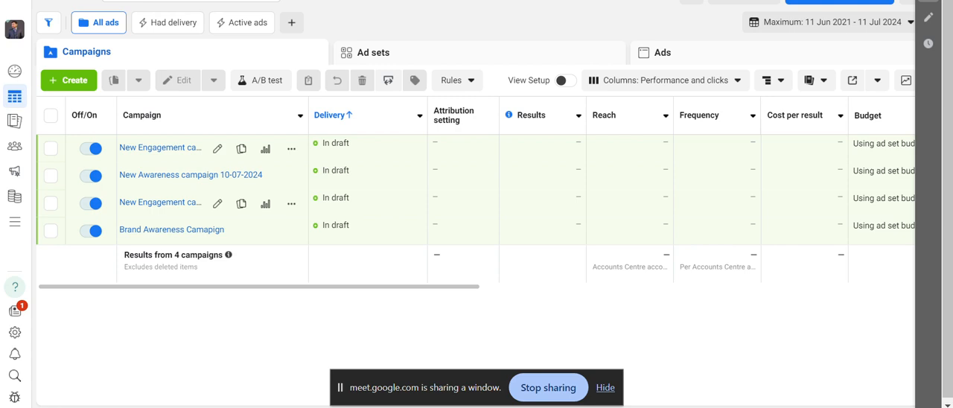
{"action": "left_click", "coordinate": [67, 81]}
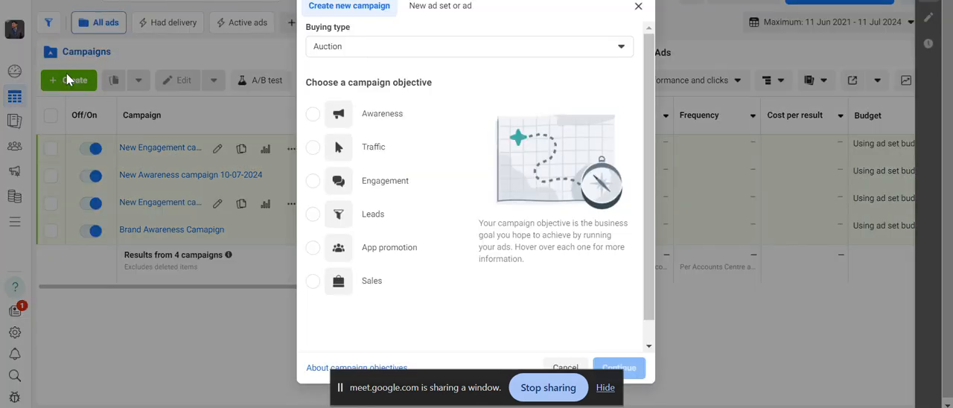
{"action": "mouse_move", "coordinate": [396, 217]}
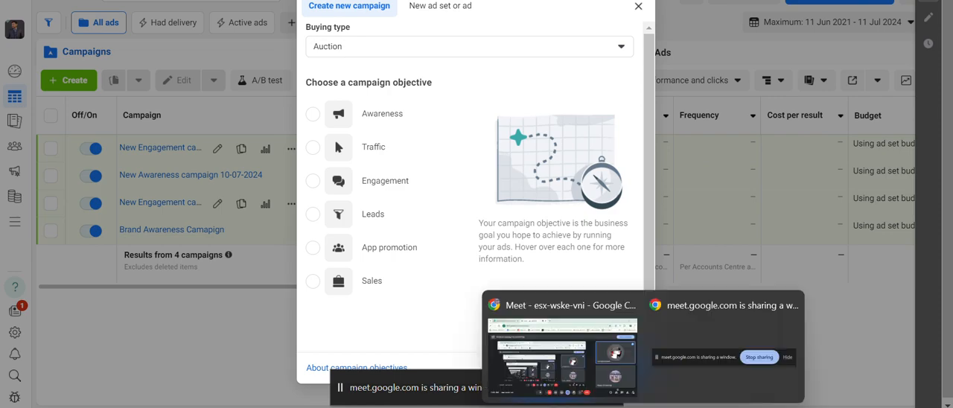
Return to the Google Meet call, stop presenting the window and share the entire screen instead.
{"action": "left_click", "coordinate": [595, 362]}
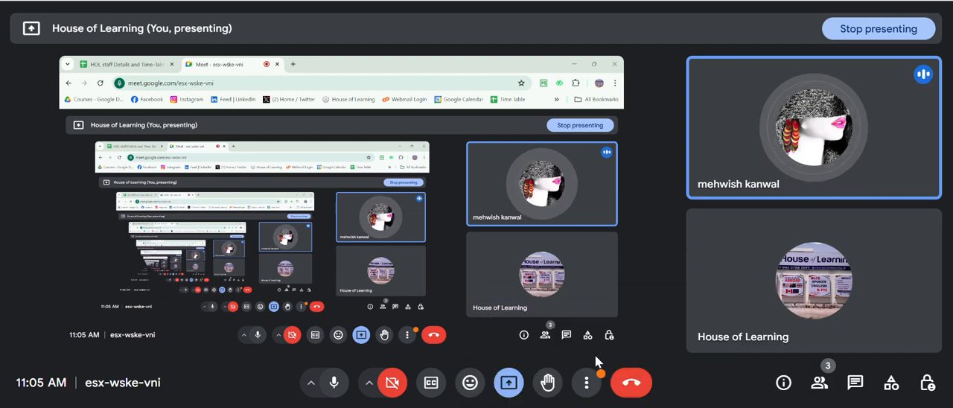
{"action": "left_click", "coordinate": [566, 387]}
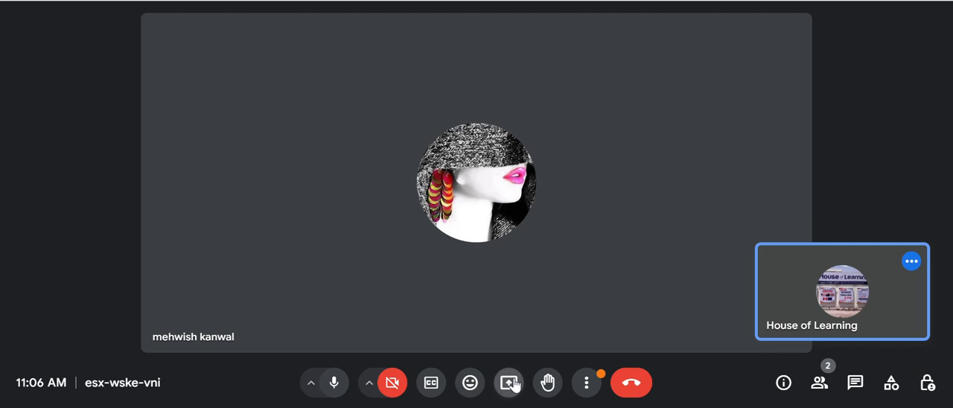
{"action": "left_click", "coordinate": [511, 383]}
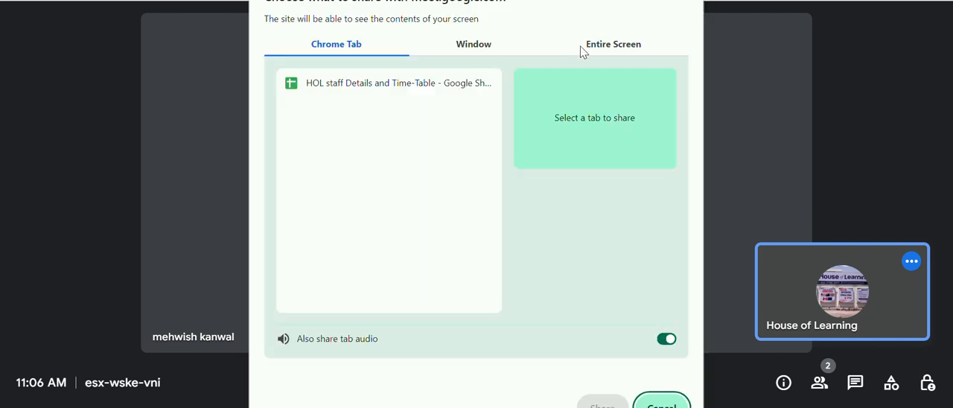
{"action": "left_click", "coordinate": [581, 46]}
{"action": "left_click", "coordinate": [434, 128]}
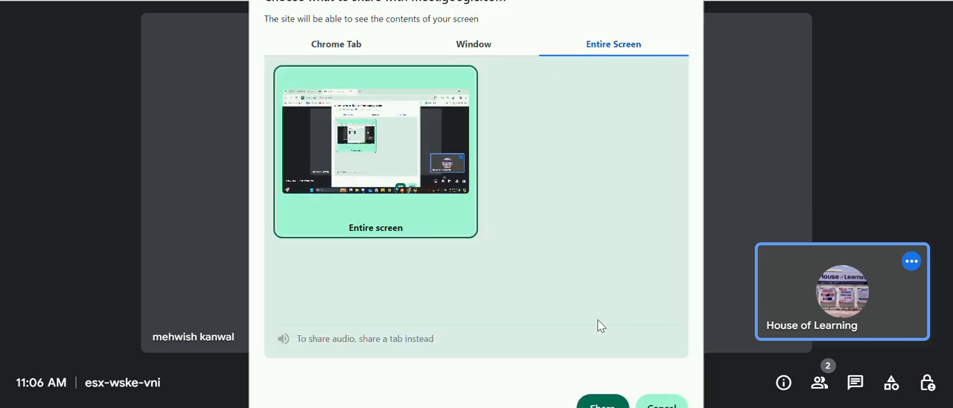
{"action": "left_click", "coordinate": [602, 403]}
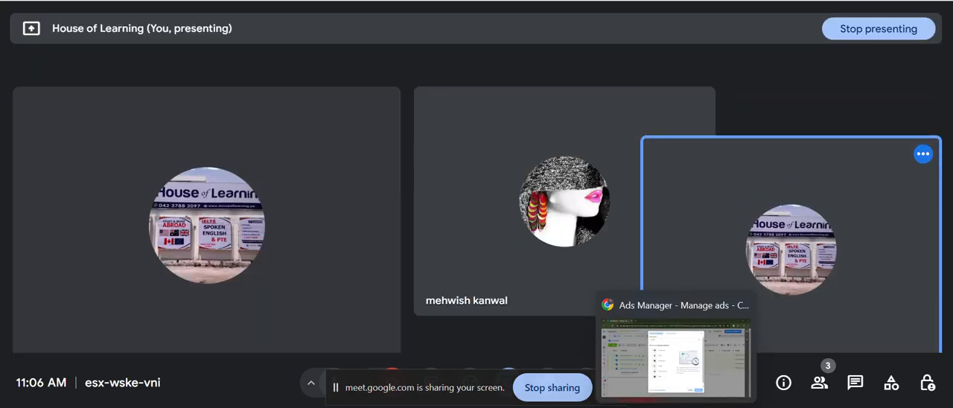
Switch to Ads Manager, restart campaign creation and create a new campaign with the Awareness objective.
{"action": "left_click", "coordinate": [676, 407]}
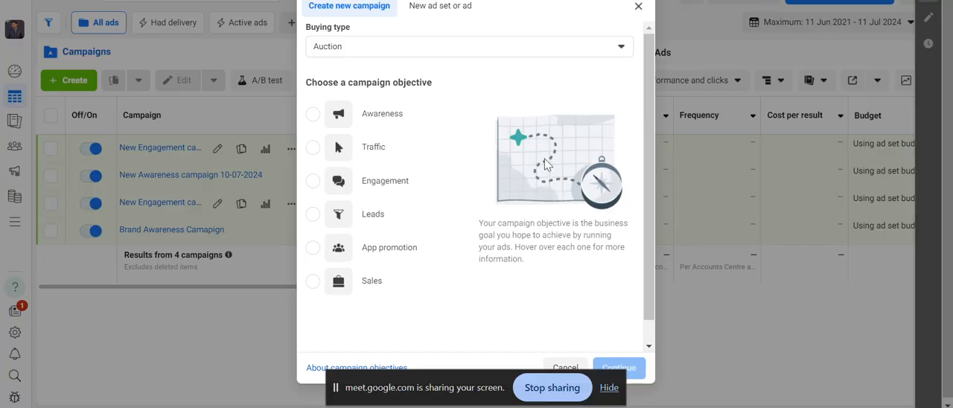
{"action": "left_click", "coordinate": [638, 8]}
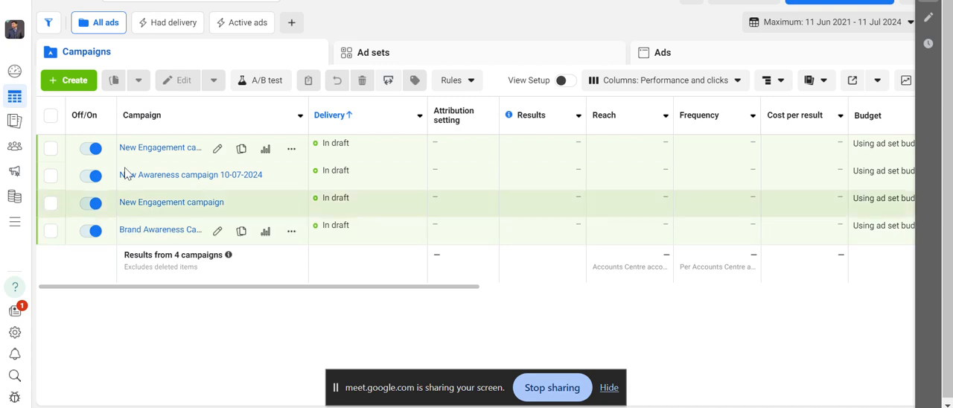
{"action": "left_click", "coordinate": [81, 79]}
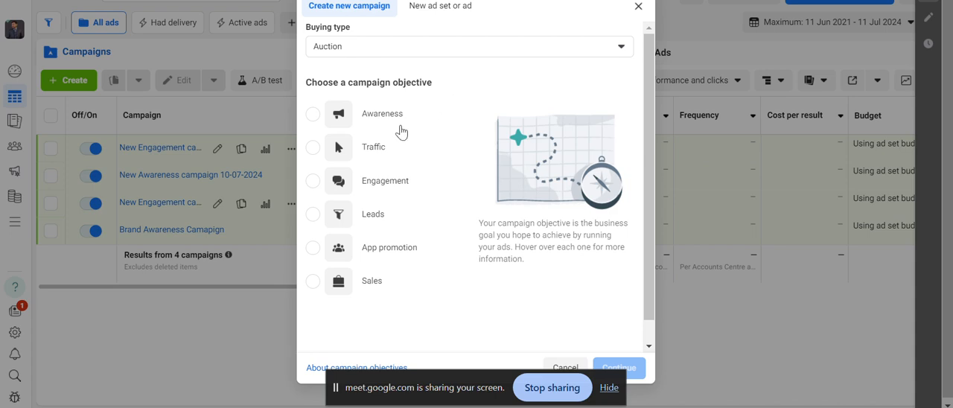
{"action": "mouse_move", "coordinate": [390, 117]}
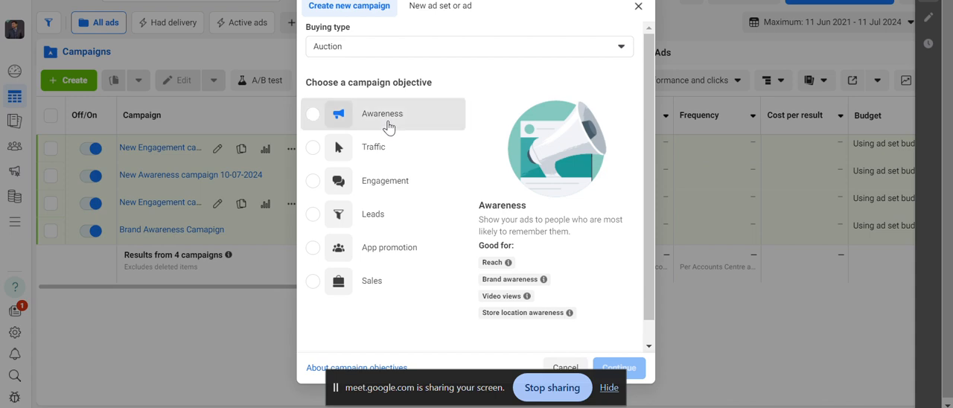
{"action": "left_click", "coordinate": [387, 128]}
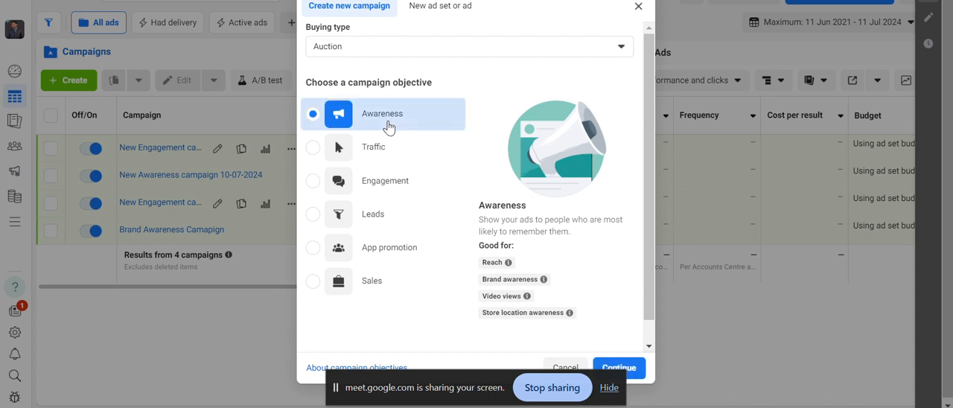
{"action": "left_click", "coordinate": [636, 370]}
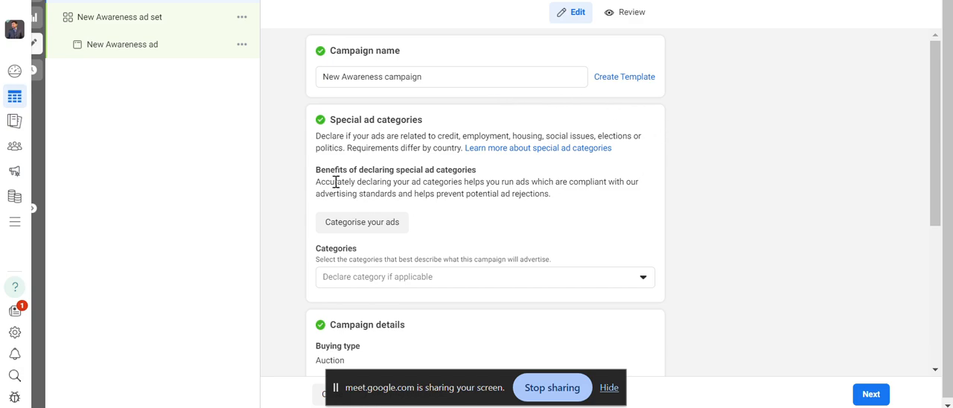
Look over the campaign settings and re-enter the campaign name as New Awareness campaign.
{"action": "scroll", "coordinate": [357, 121], "scroll_direction": "down", "scroll_amount": 4}
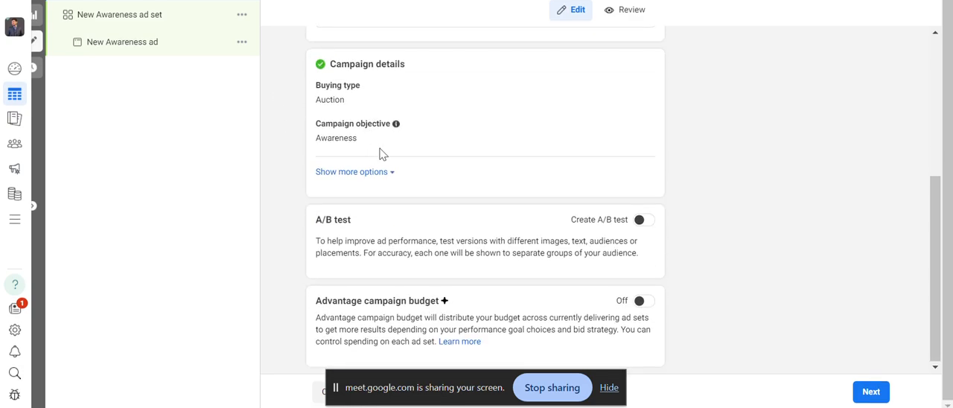
{"action": "scroll", "coordinate": [383, 153], "scroll_direction": "up", "scroll_amount": 4}
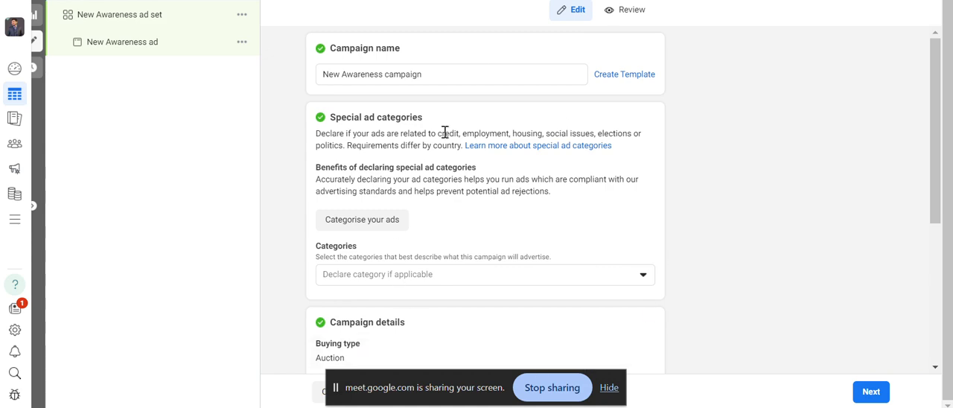
{"action": "left_click", "coordinate": [478, 75]}
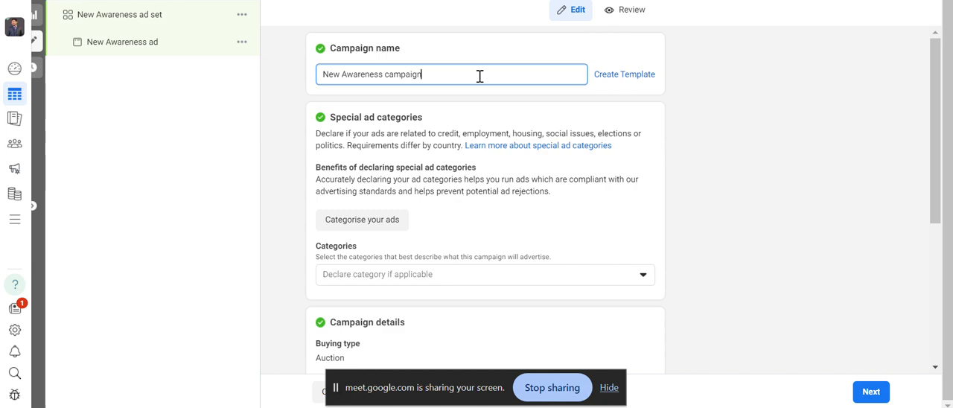
{"action": "key", "text": "BackSpace"}
{"action": "type", "text": "n"}
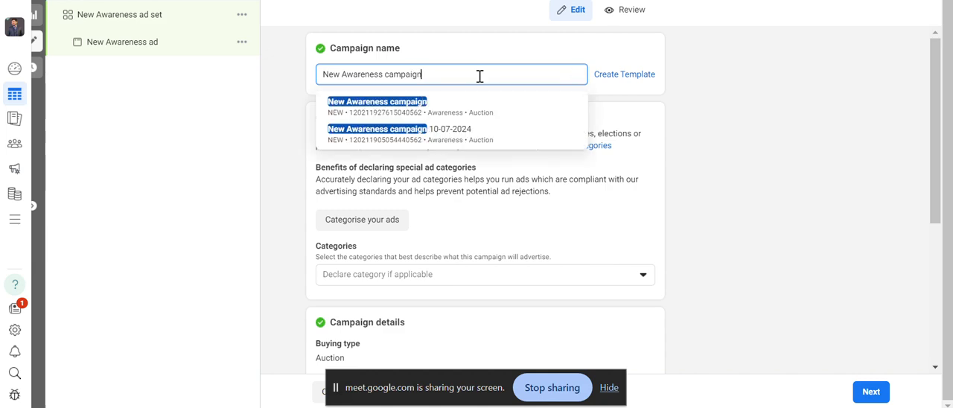
{"action": "left_click", "coordinate": [856, 149]}
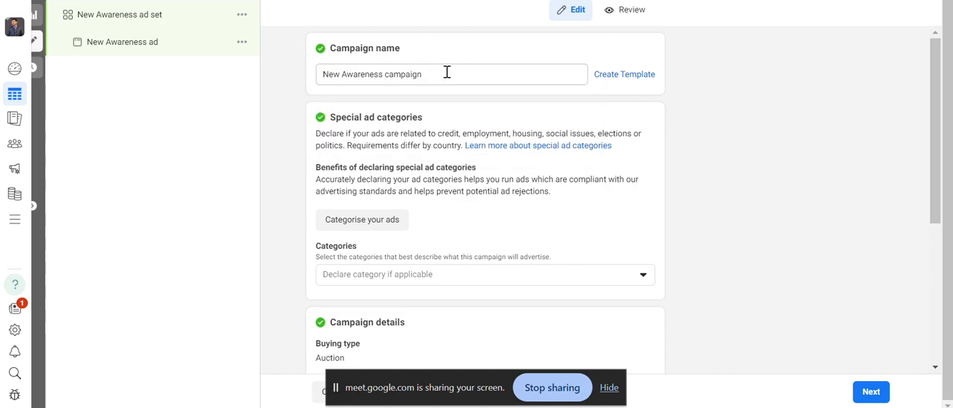
Examine the special ad categories section and its list of available categories without declaring one.
{"action": "scroll", "coordinate": [485, 182], "scroll_direction": "down", "scroll_amount": 2}
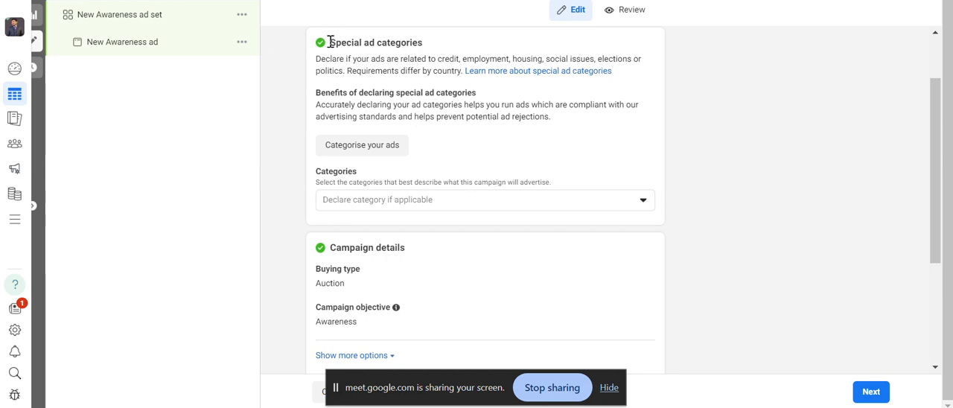
{"action": "left_click_drag", "start_coordinate": [330, 42], "coordinate": [362, 59]}
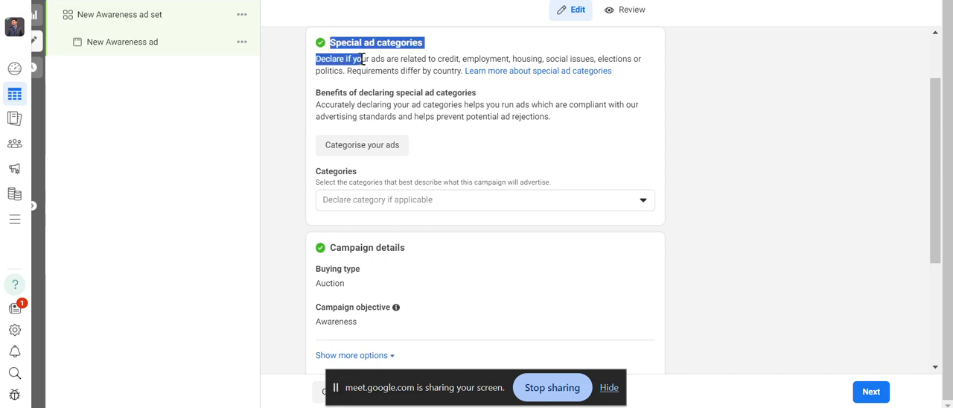
{"action": "left_click", "coordinate": [471, 108]}
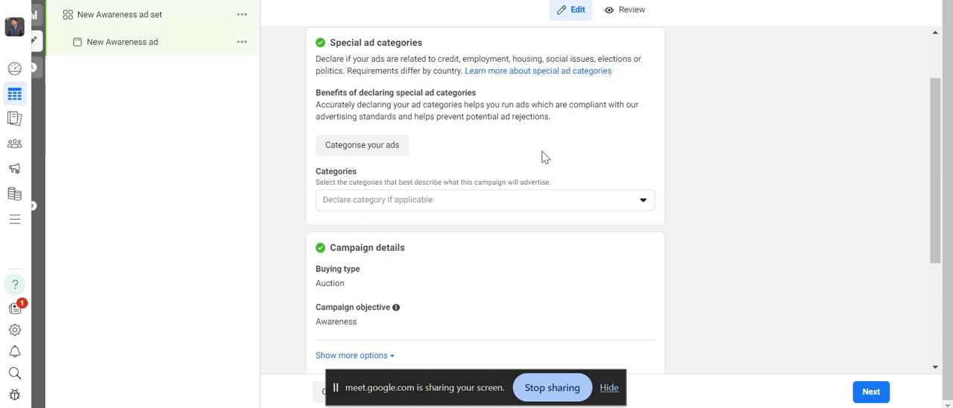
{"action": "left_click", "coordinate": [614, 206]}
{"action": "scroll", "coordinate": [581, 207], "scroll_direction": "up", "scroll_amount": 2}
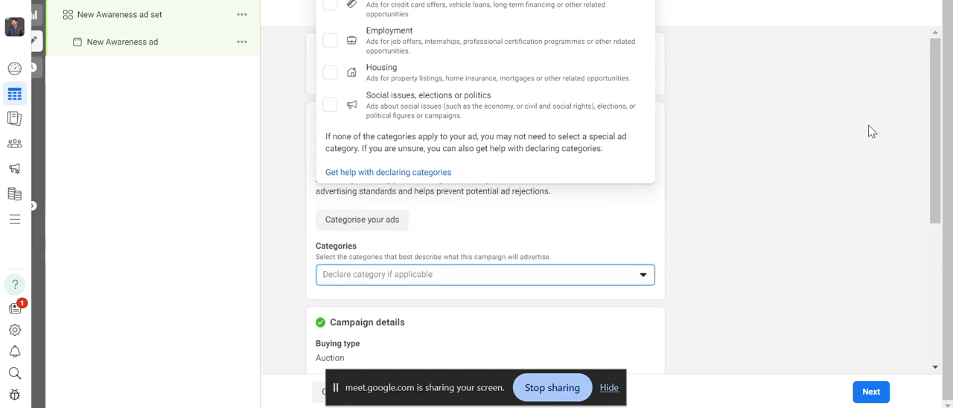
{"action": "left_click", "coordinate": [935, 129]}
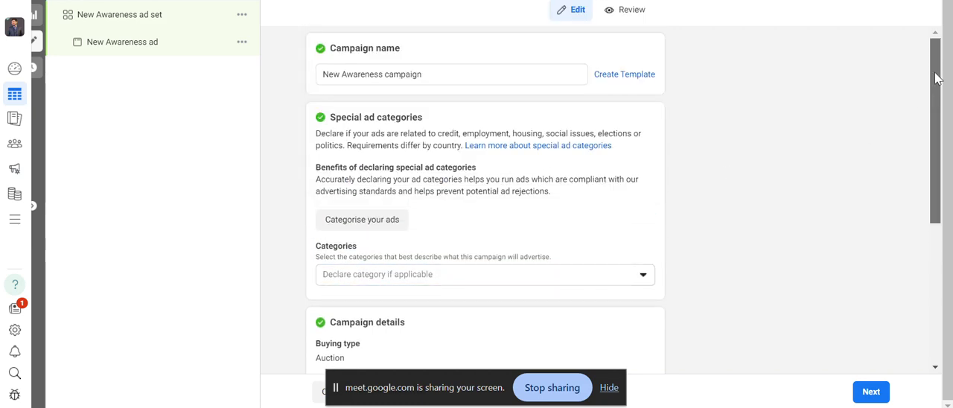
Try declaring Credit as the campaign's special ad category, clear the selection again and recheck the category list.
{"action": "left_click", "coordinate": [604, 274]}
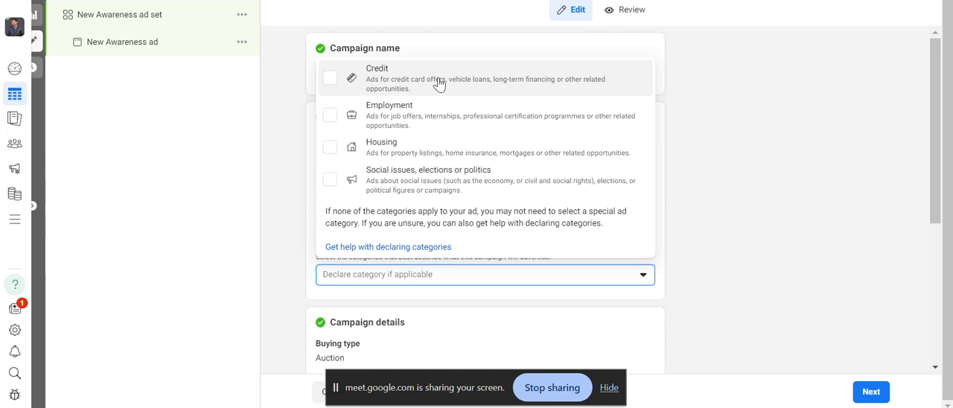
{"action": "left_click", "coordinate": [378, 82]}
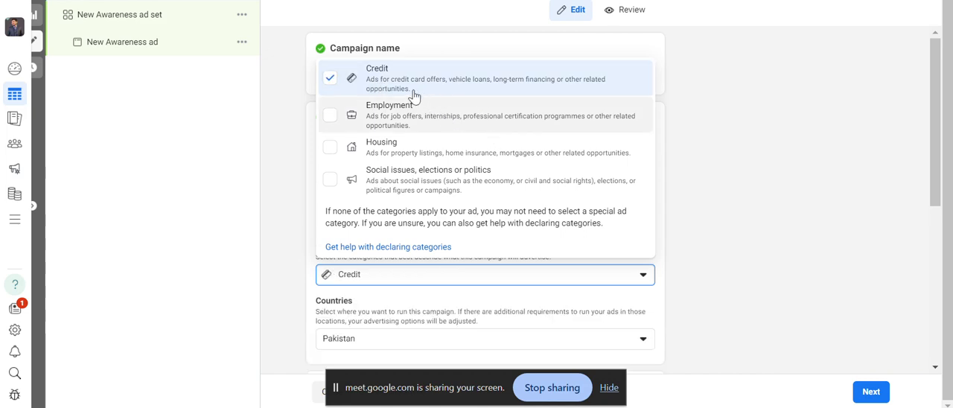
{"action": "left_click", "coordinate": [409, 87]}
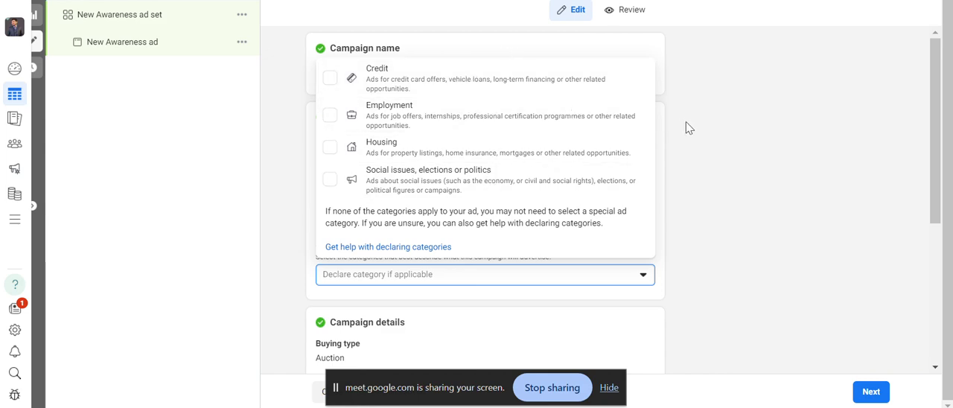
{"action": "left_click", "coordinate": [718, 132]}
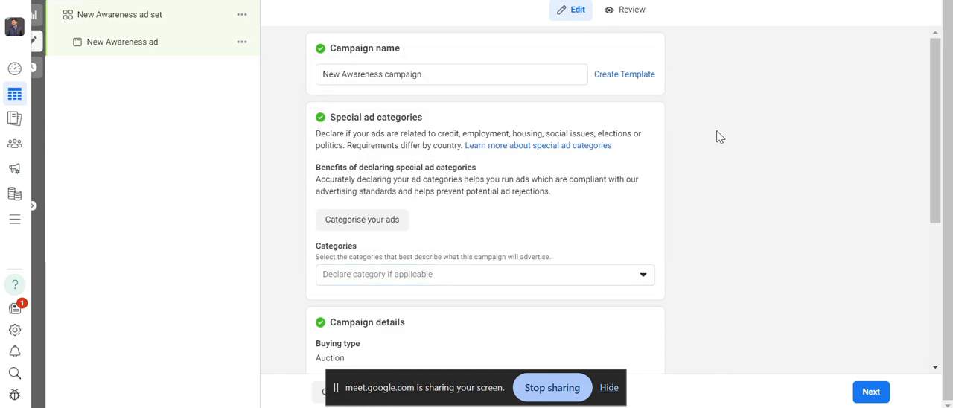
{"action": "left_click", "coordinate": [549, 276]}
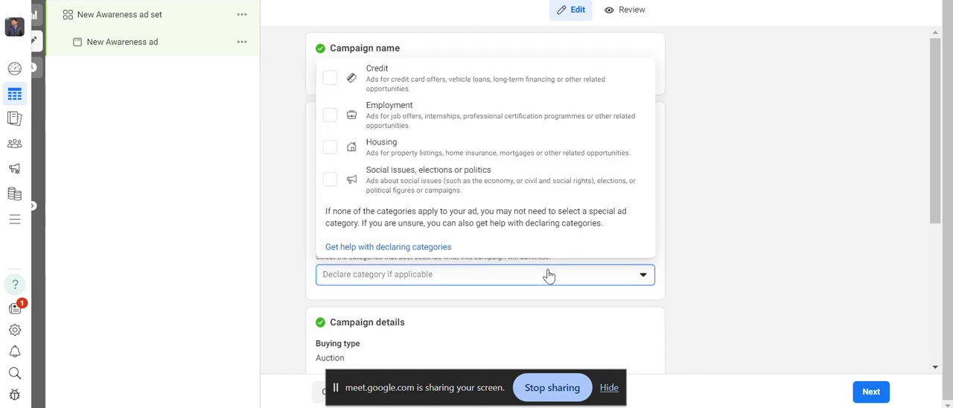
{"action": "left_click", "coordinate": [549, 275]}
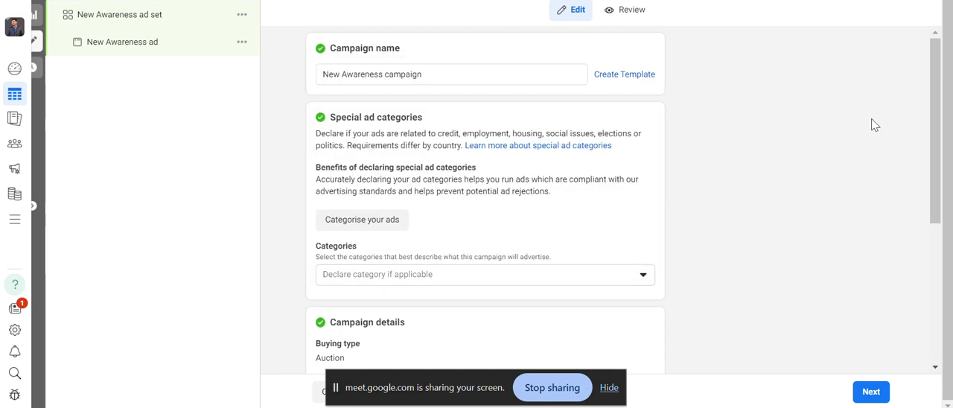
Reveal the additional options in the campaign details and continue to the ad set settings.
{"action": "left_click_drag", "start_coordinate": [937, 146], "coordinate": [937, 284]}
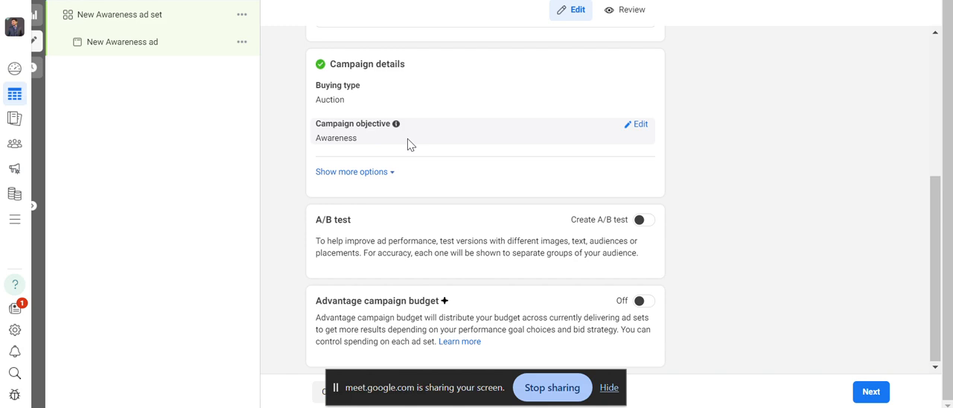
{"action": "left_click", "coordinate": [381, 181]}
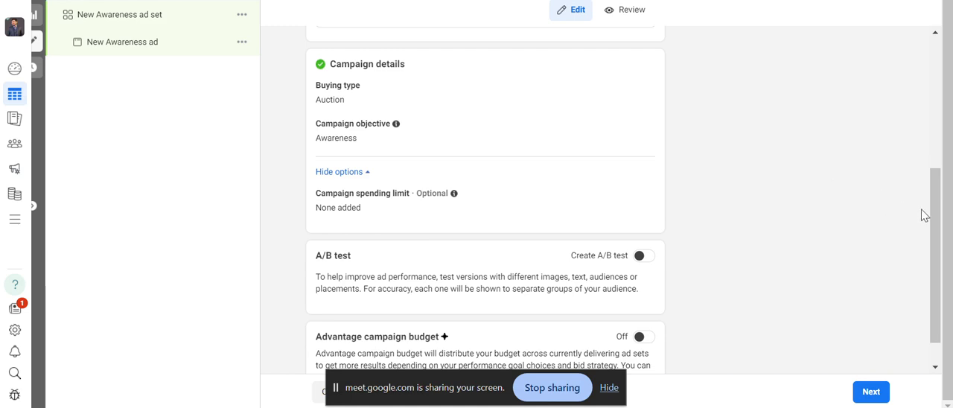
{"action": "left_click_drag", "start_coordinate": [932, 215], "coordinate": [940, 248]}
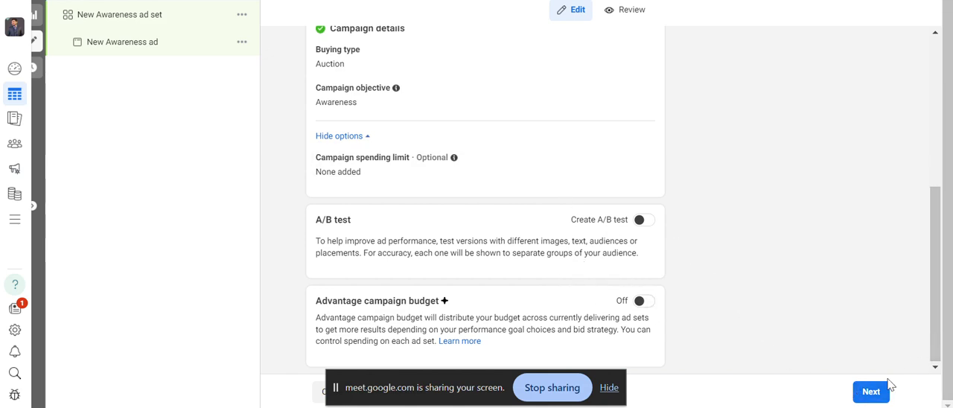
{"action": "left_click", "coordinate": [869, 395]}
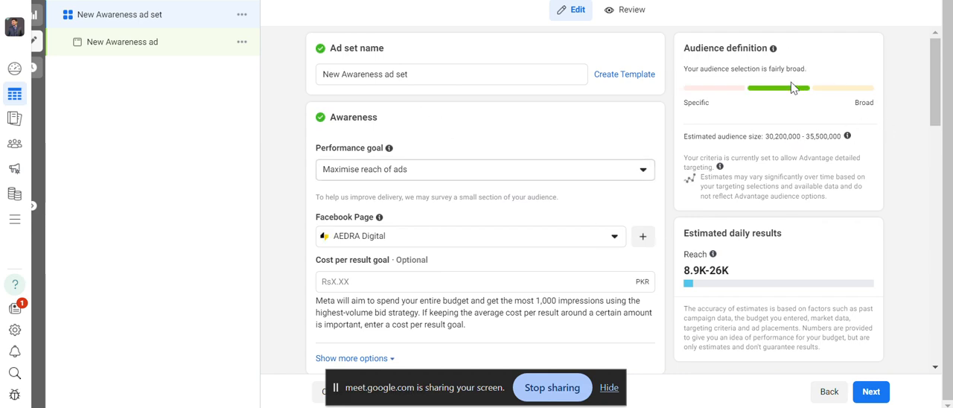
Re-enter the ad set name as New Awareness ad set.
{"action": "left_click", "coordinate": [437, 75]}
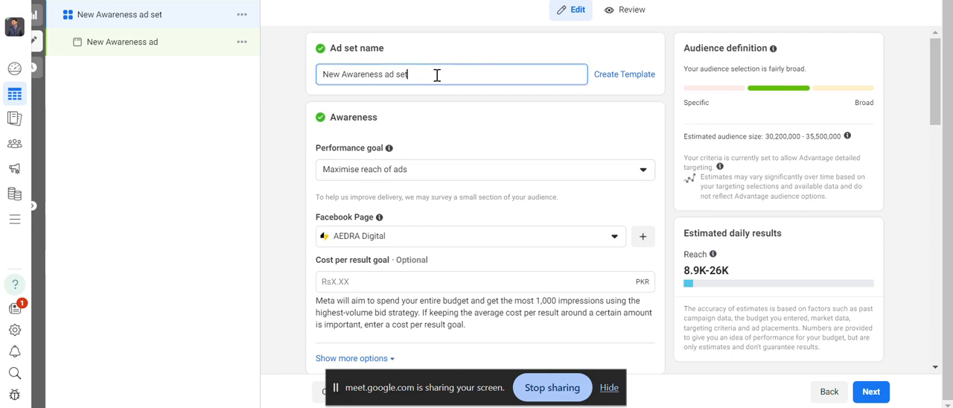
{"action": "key", "text": "BackSpace"}
{"action": "key", "text": "BackSpace"}
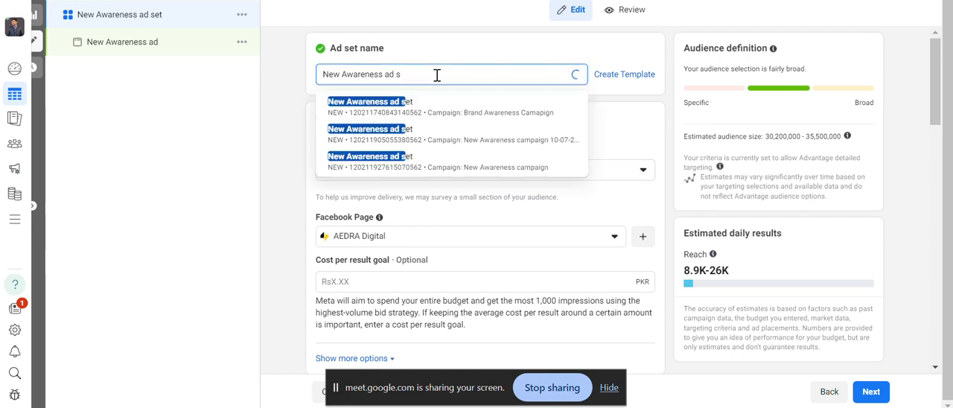
{"action": "type", "text": "et"}
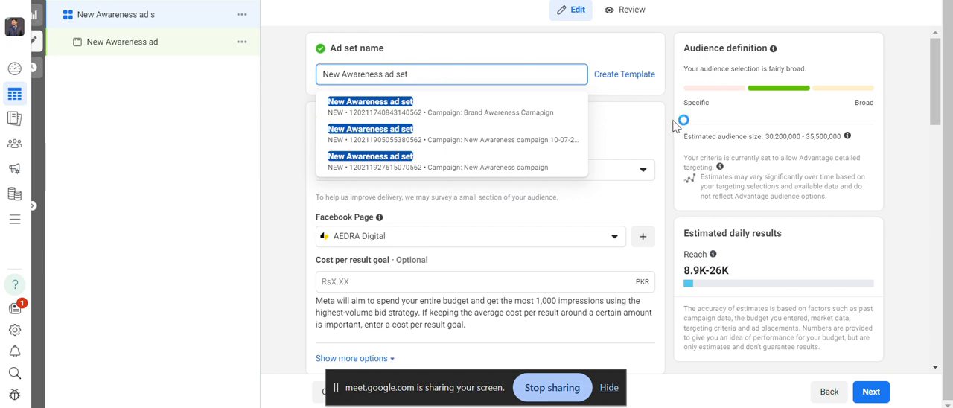
{"action": "left_click", "coordinate": [675, 124]}
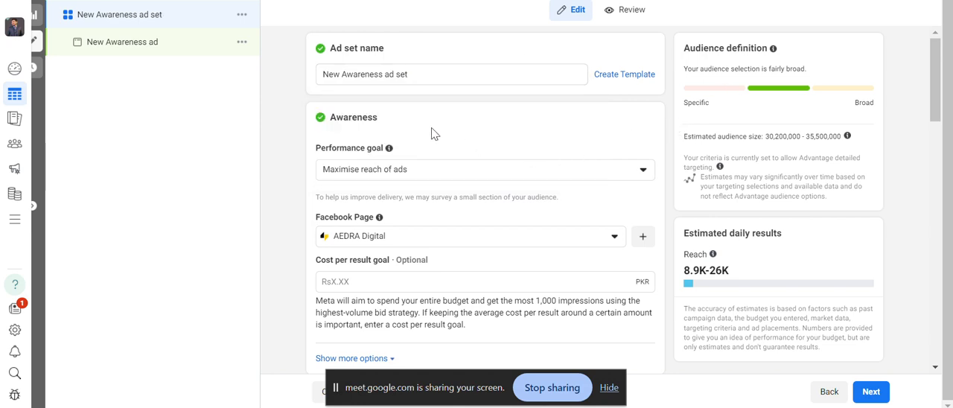
Compare the ad set's performance goals by trying Maximise number of impressions and restoring Maximise reach of ads.
{"action": "left_click", "coordinate": [371, 172]}
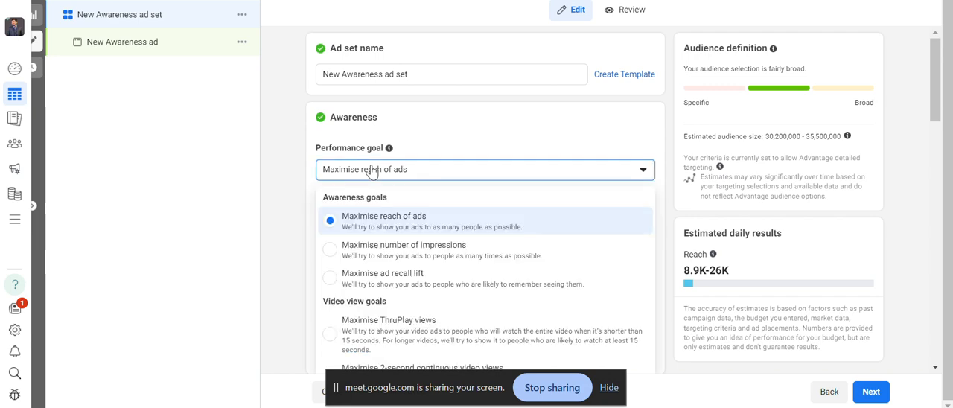
{"action": "left_click_drag", "start_coordinate": [941, 96], "coordinate": [940, 115]}
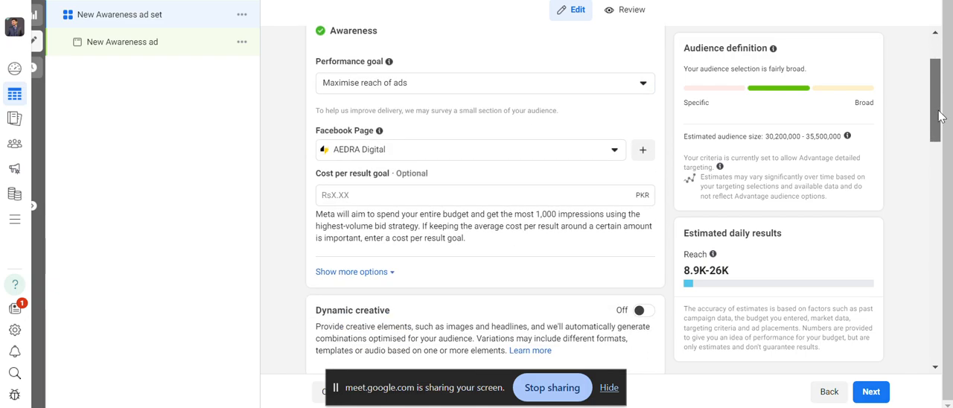
{"action": "left_click", "coordinate": [643, 86]}
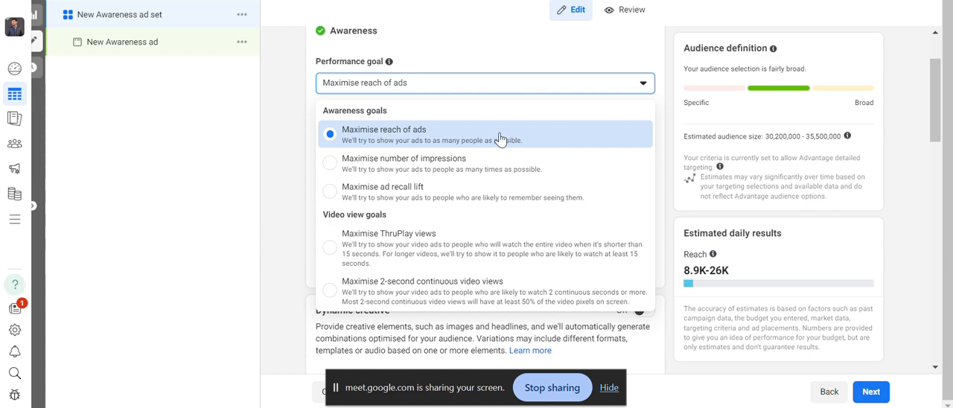
{"action": "left_click", "coordinate": [469, 178]}
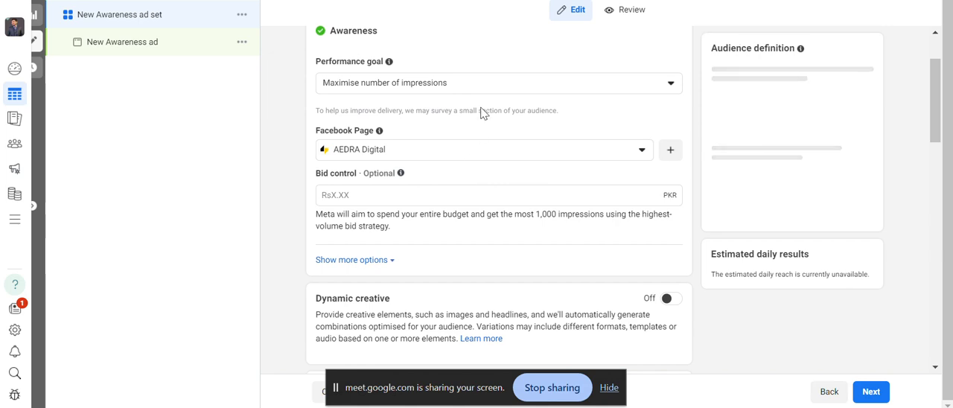
{"action": "left_click", "coordinate": [502, 90]}
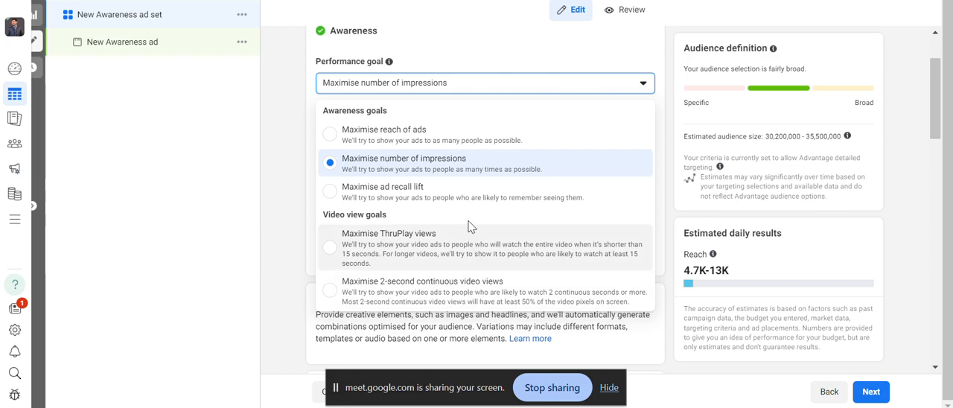
{"action": "left_click", "coordinate": [467, 143]}
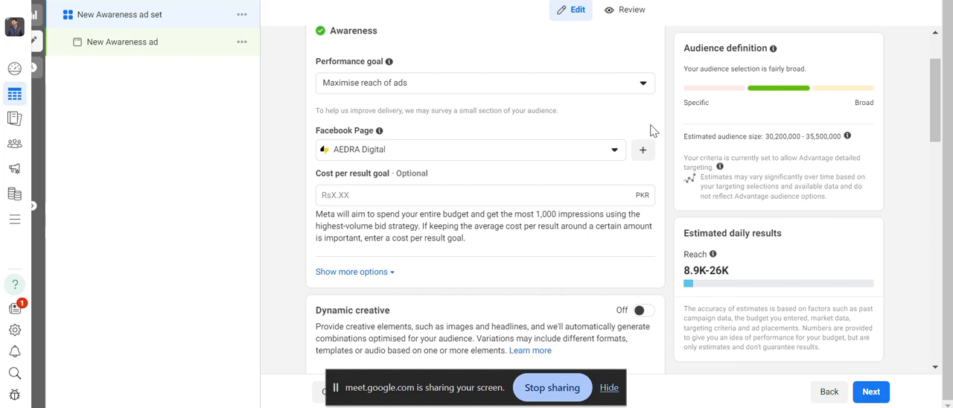
{"action": "left_click", "coordinate": [614, 87]}
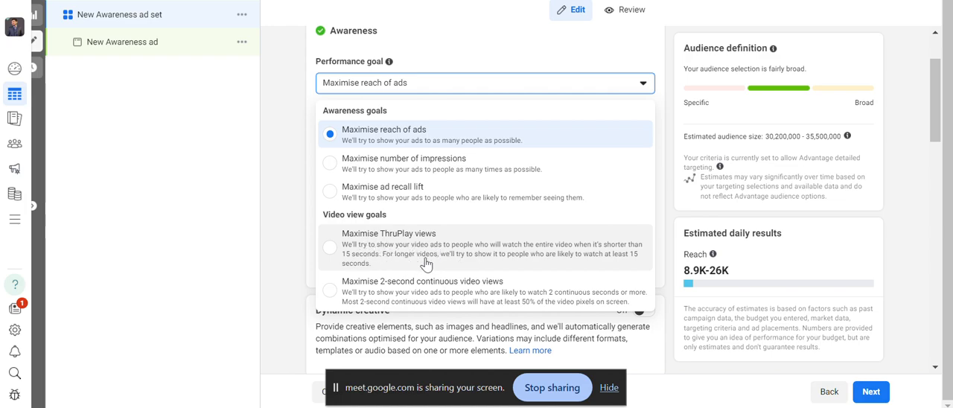
{"action": "left_click", "coordinate": [542, 79]}
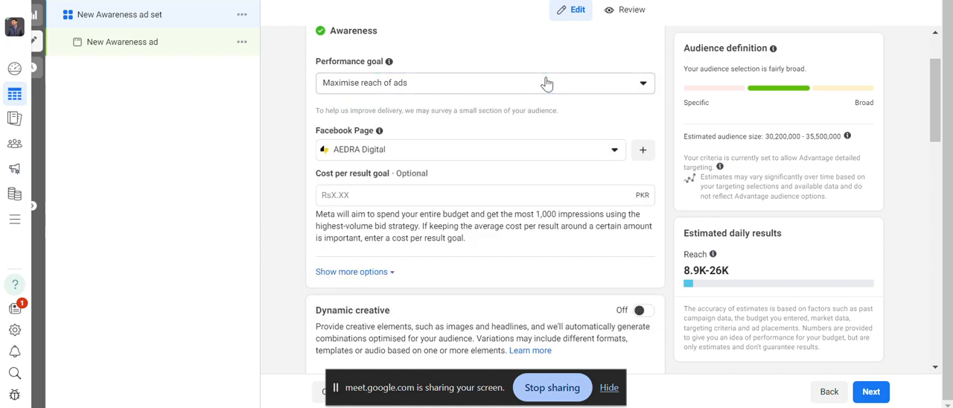
Check the available Facebook Pages and the optional cost per result goal in the Awareness section.
{"action": "left_click", "coordinate": [521, 153]}
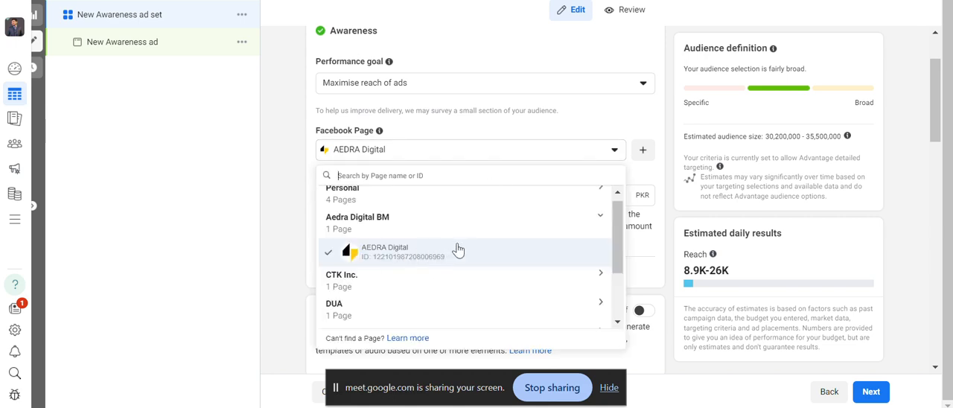
{"action": "left_click", "coordinate": [595, 154]}
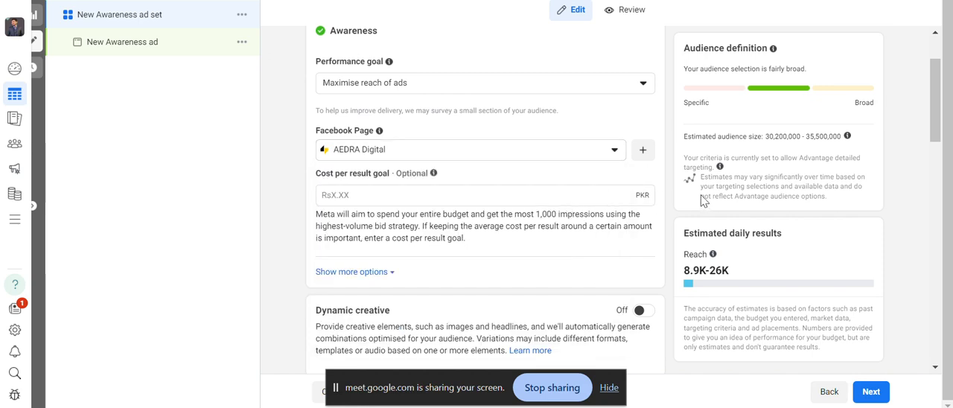
{"action": "left_click", "coordinate": [485, 201]}
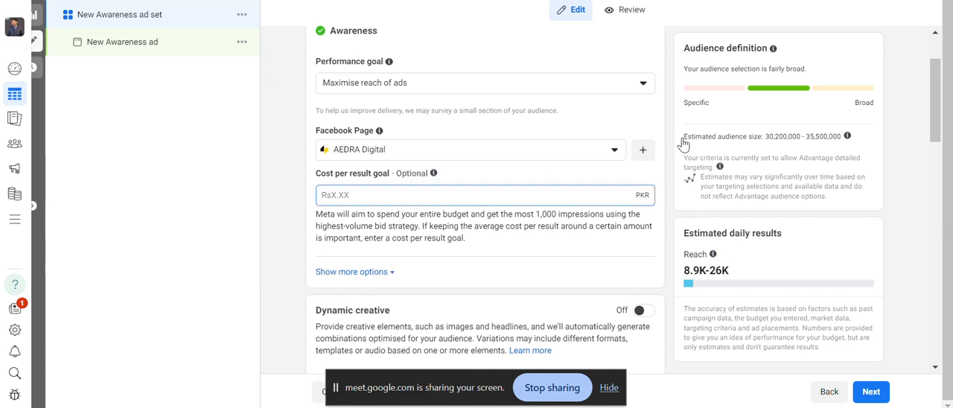
Reset the ad set's start date to today in the budget and schedule section.
{"action": "right_click", "coordinate": [938, 126]}
{"action": "left_click", "coordinate": [938, 120]}
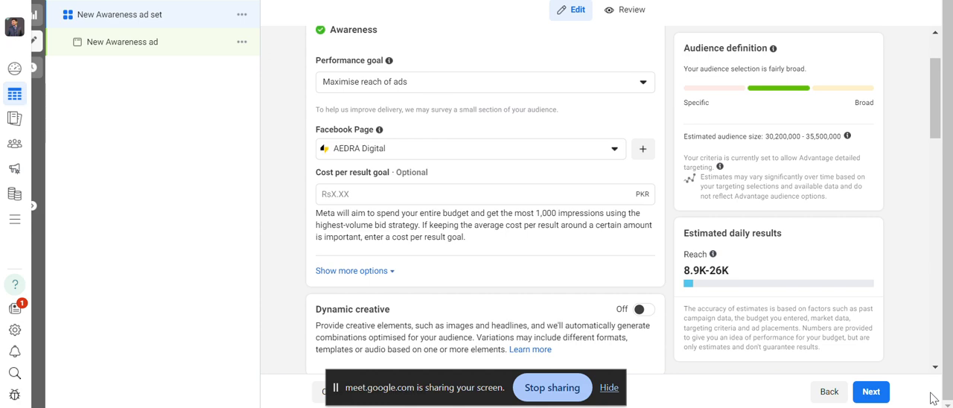
{"action": "left_click", "coordinate": [935, 367]}
{"action": "left_click", "coordinate": [935, 367]}
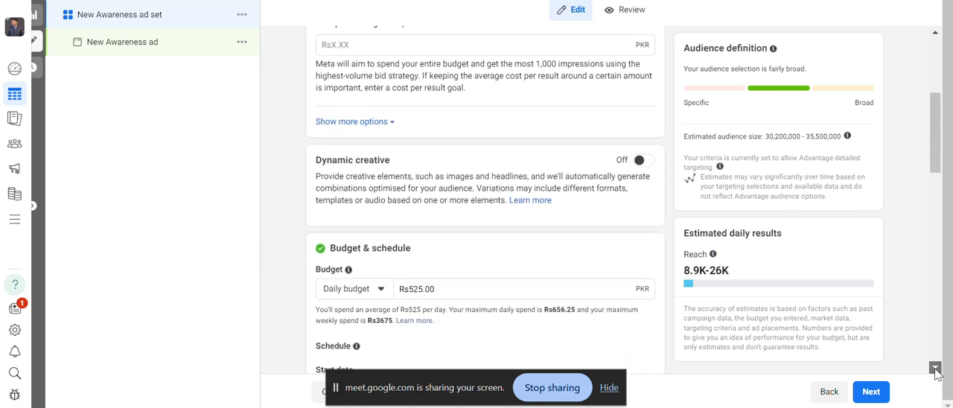
{"action": "left_click", "coordinate": [935, 368]}
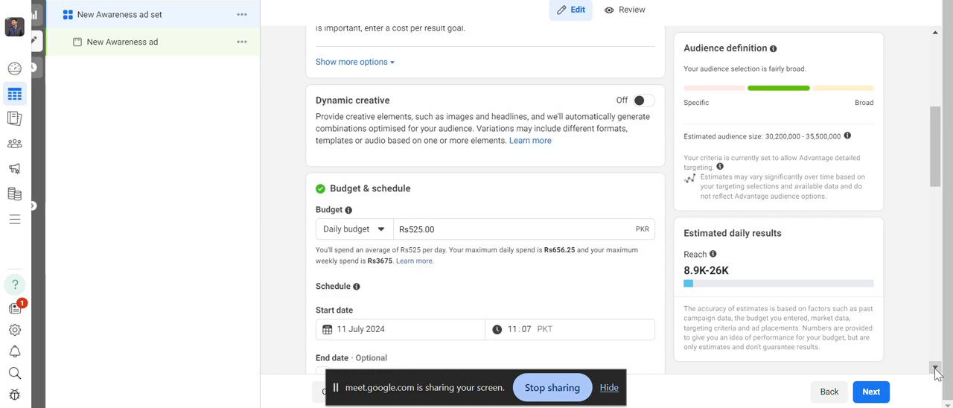
{"action": "left_click", "coordinate": [935, 367]}
{"action": "left_click", "coordinate": [935, 368]}
{"action": "left_click", "coordinate": [935, 368]}
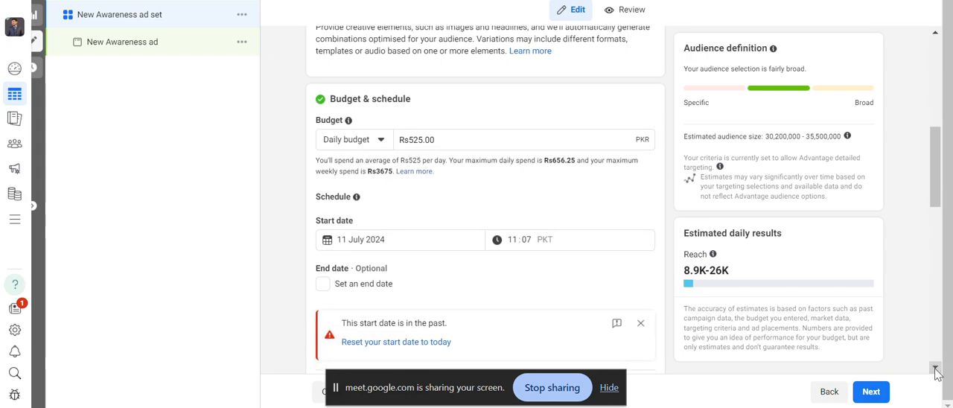
{"action": "left_click", "coordinate": [935, 368]}
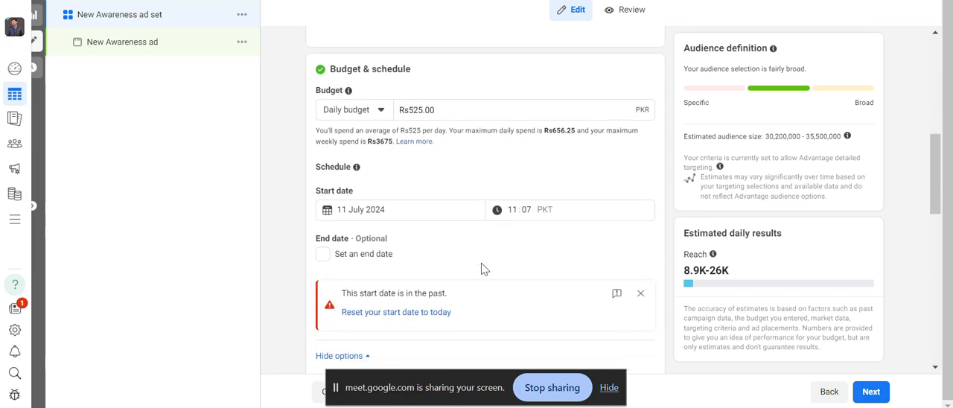
{"action": "left_click", "coordinate": [402, 312]}
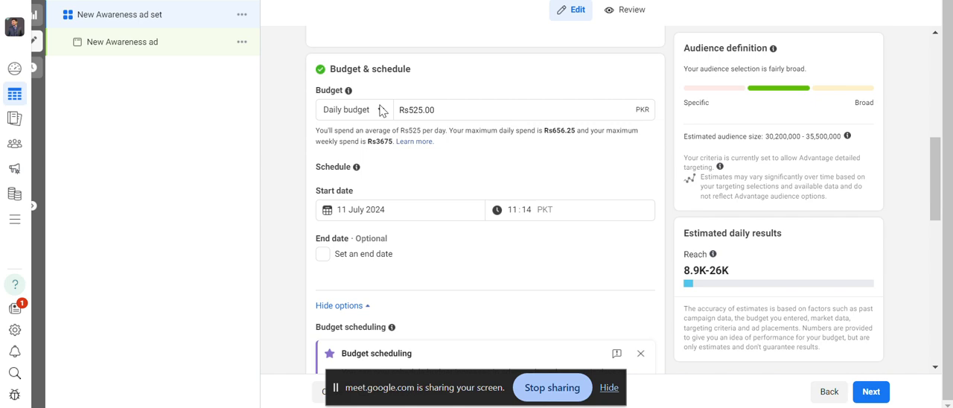
Set the ad set's daily budget to Rs500.
{"action": "left_click", "coordinate": [442, 110]}
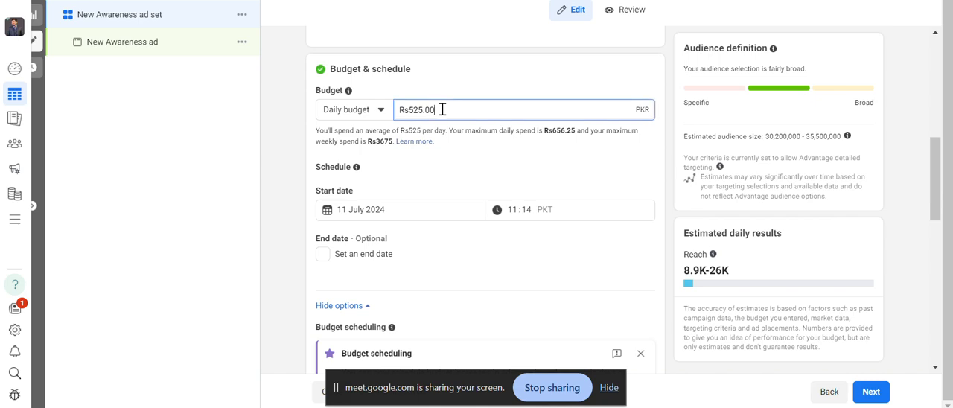
{"action": "key", "text": "BackSpace"}
{"action": "key", "text": "BackSpace"}
{"action": "key", "text": "BackSpace"}
{"action": "key", "text": "BackSpace"}
{"action": "key", "text": "BackSpace"}
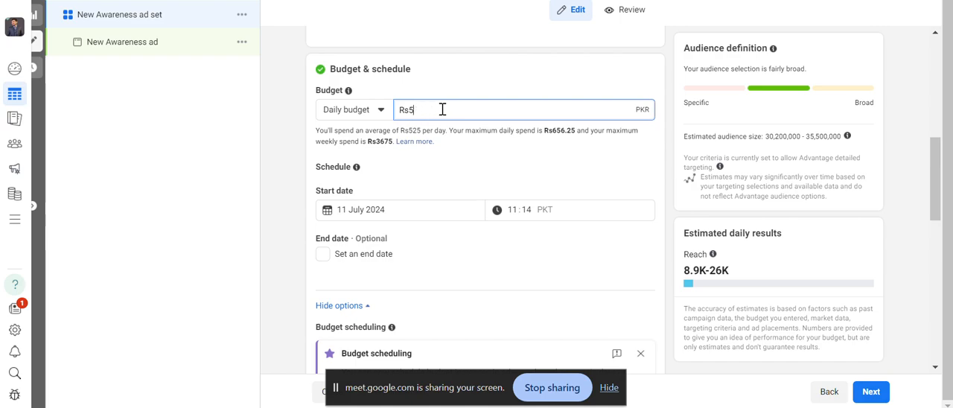
{"action": "type", "text": "00"}
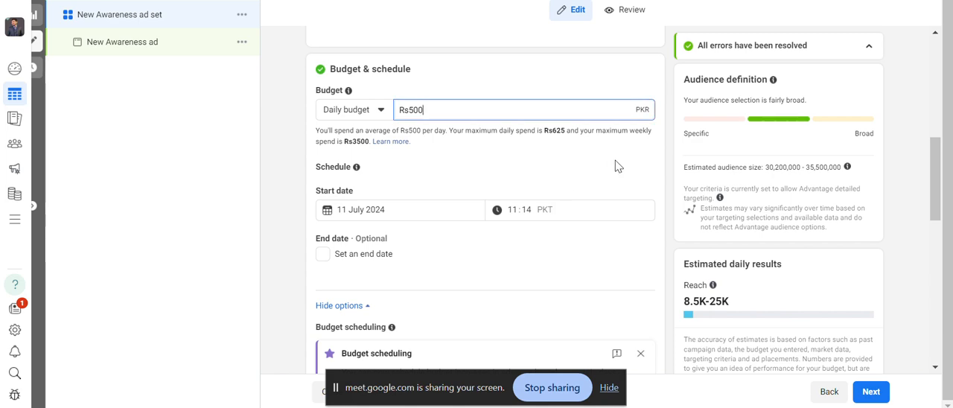
{"action": "left_click", "coordinate": [620, 166]}
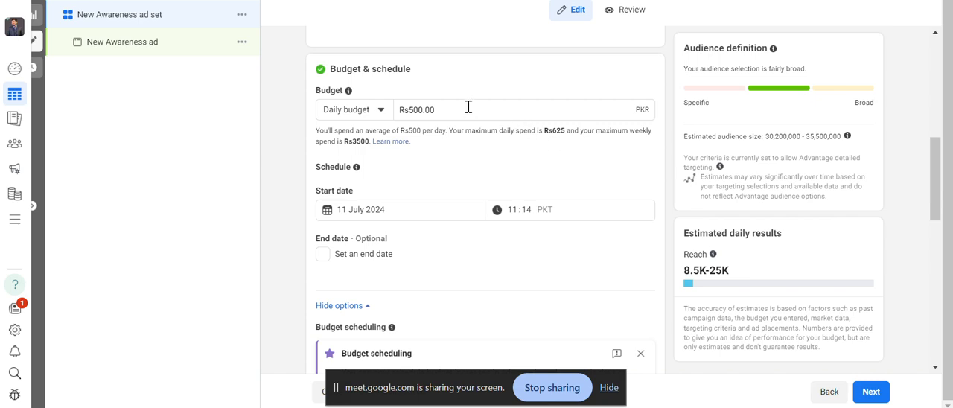
Set the ad set's daily budget to Rs1,000 and check the estimated daily reach.
{"action": "left_click", "coordinate": [424, 111]}
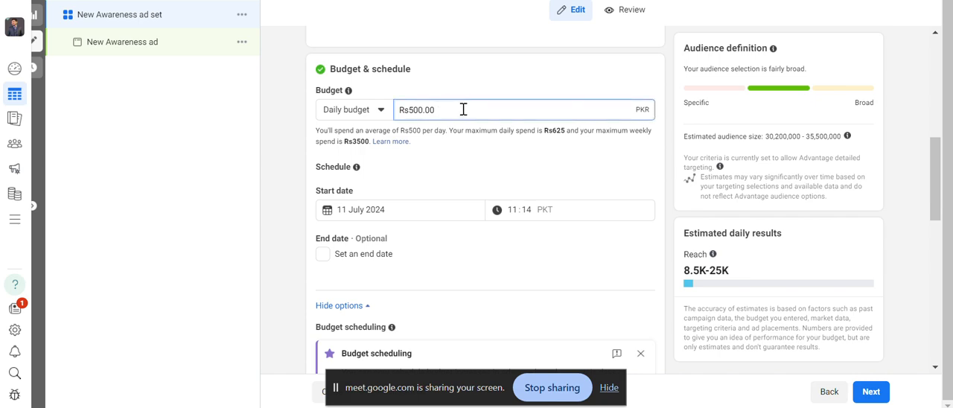
{"action": "key", "text": "BackSpace"}
{"action": "key", "text": "BackSpace"}
{"action": "key", "text": "BackSpace"}
{"action": "type", "text": "1000"}
{"action": "left_click", "coordinate": [513, 135]}
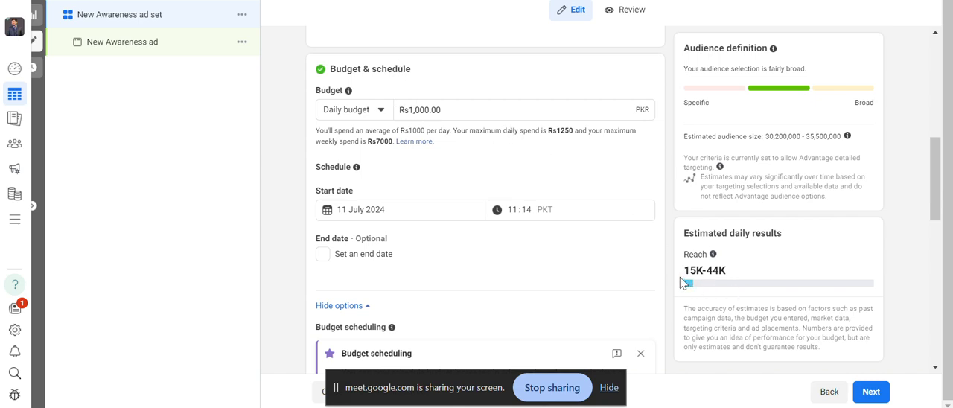
{"action": "mouse_move", "coordinate": [716, 286]}
Raise the ad set's daily budget to Rs2,000.
{"action": "left_click", "coordinate": [415, 109]}
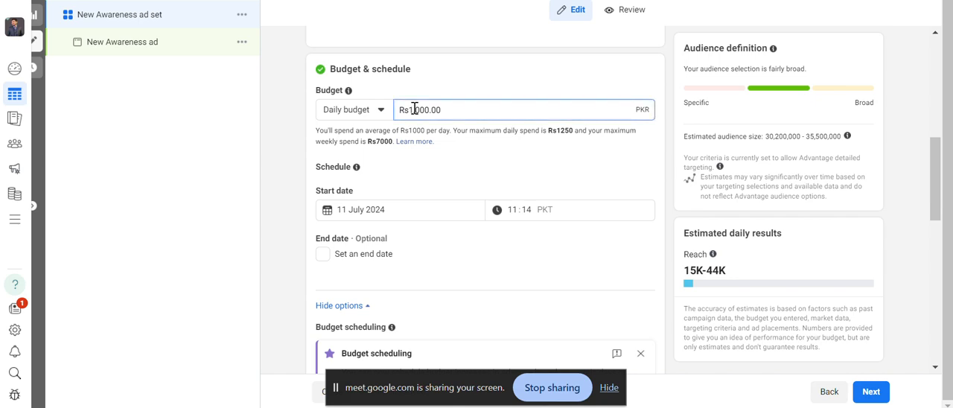
{"action": "key", "text": "BackSpace"}
{"action": "type", "text": "2"}
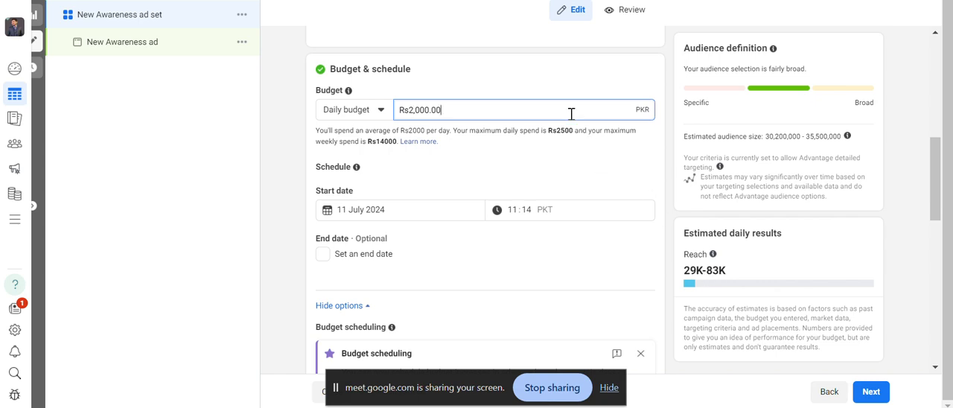
{"action": "left_click", "coordinate": [523, 149]}
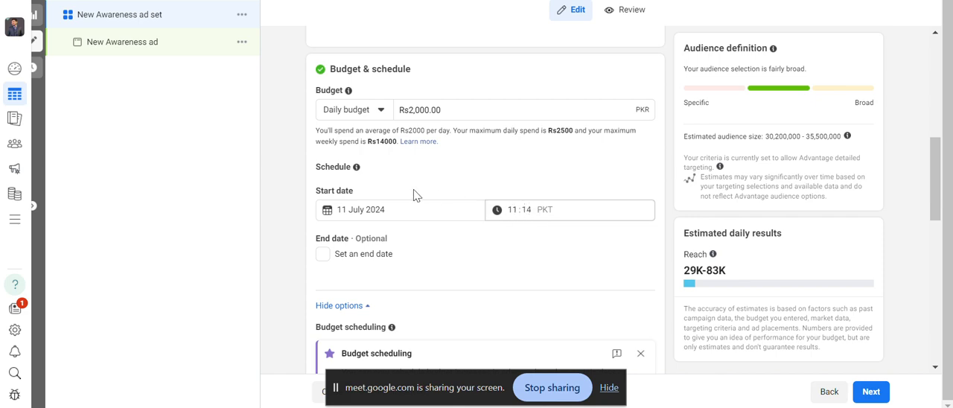
Try an optional end date of 16 July 2024 for the ad set, and remove the end date again.
{"action": "left_click", "coordinate": [323, 255]}
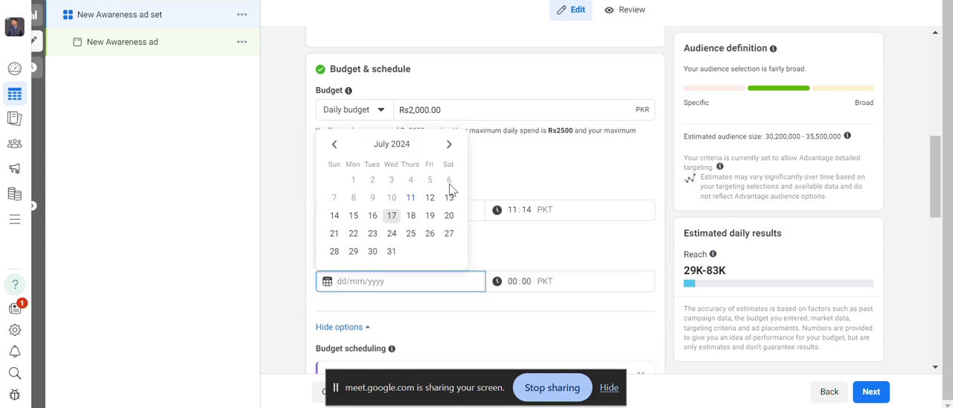
{"action": "left_click", "coordinate": [373, 216]}
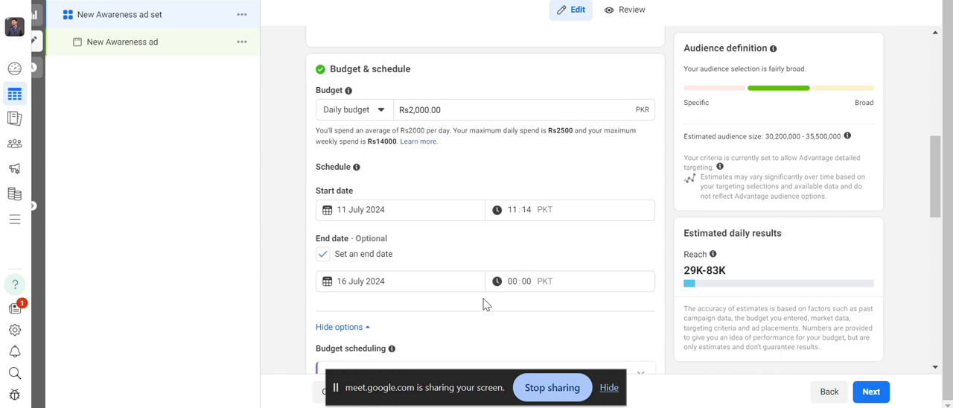
{"action": "left_click", "coordinate": [343, 281]}
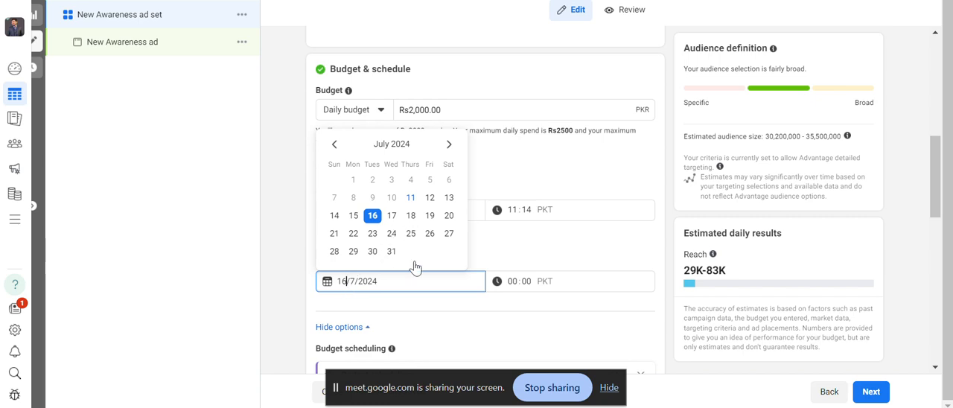
{"action": "left_click", "coordinate": [417, 307]}
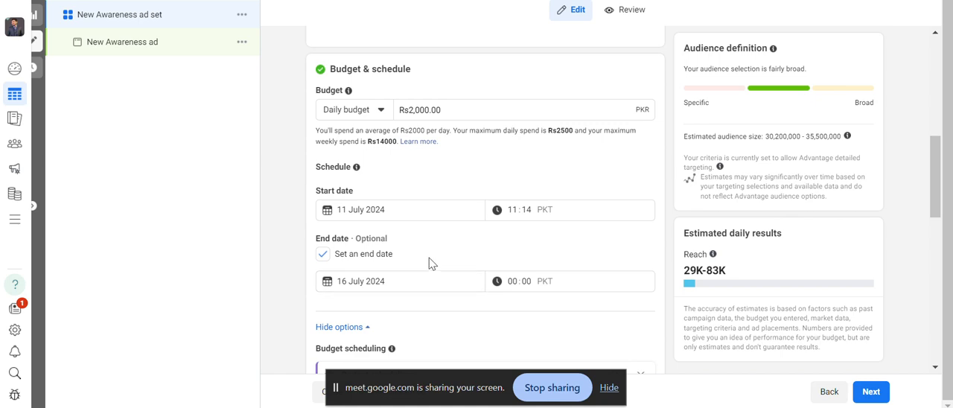
{"action": "left_click", "coordinate": [323, 254]}
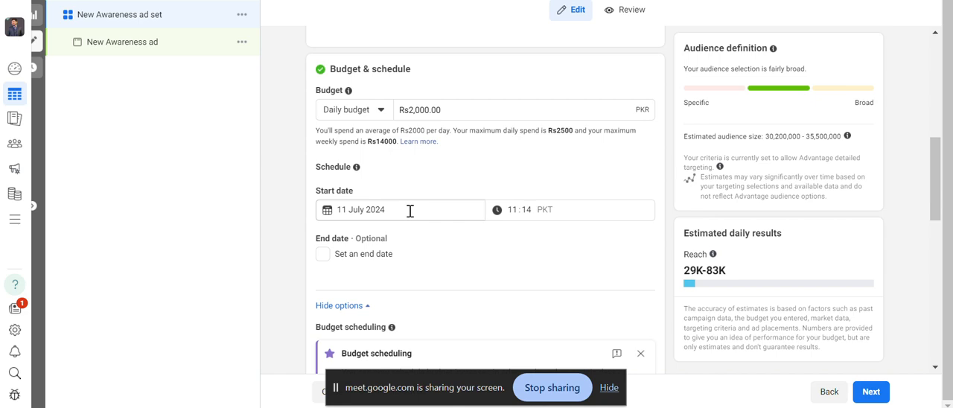
Switch the ad set to a lifetime budget and set its end date to 16 July 2024.
{"action": "left_click", "coordinate": [380, 111]}
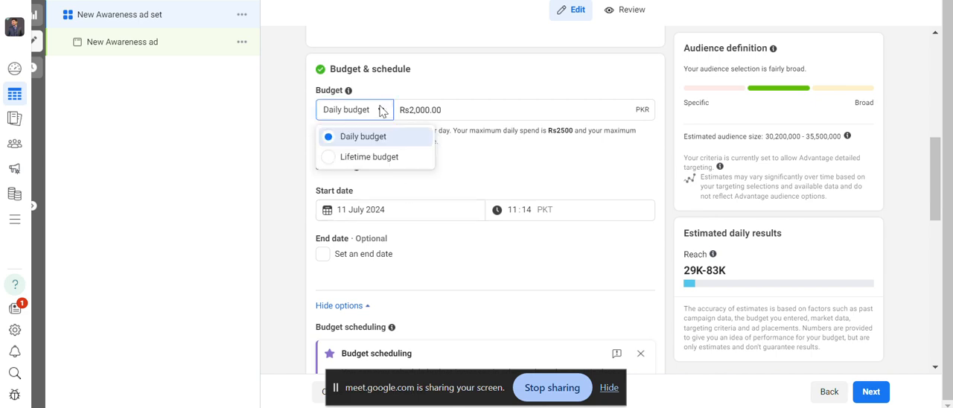
{"action": "left_click", "coordinate": [352, 157]}
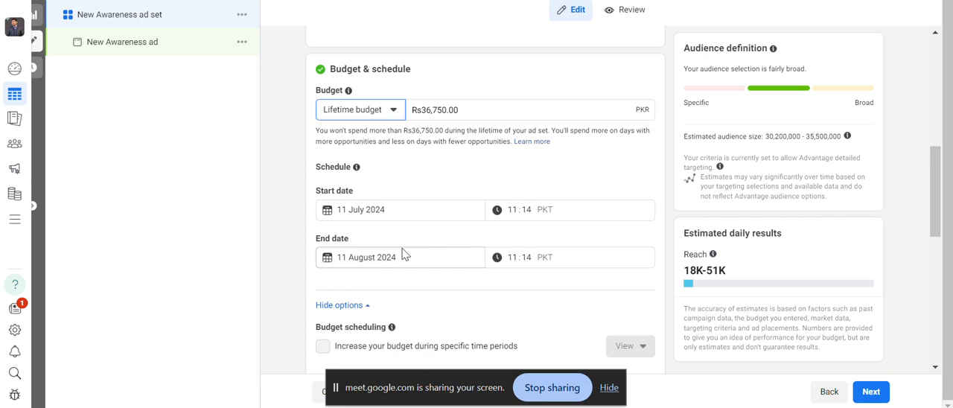
{"action": "left_click", "coordinate": [358, 255]}
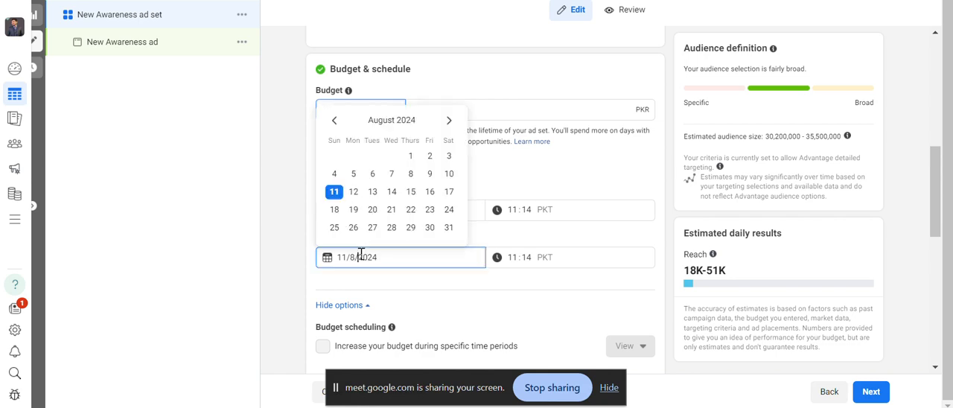
{"action": "left_click", "coordinate": [335, 121]}
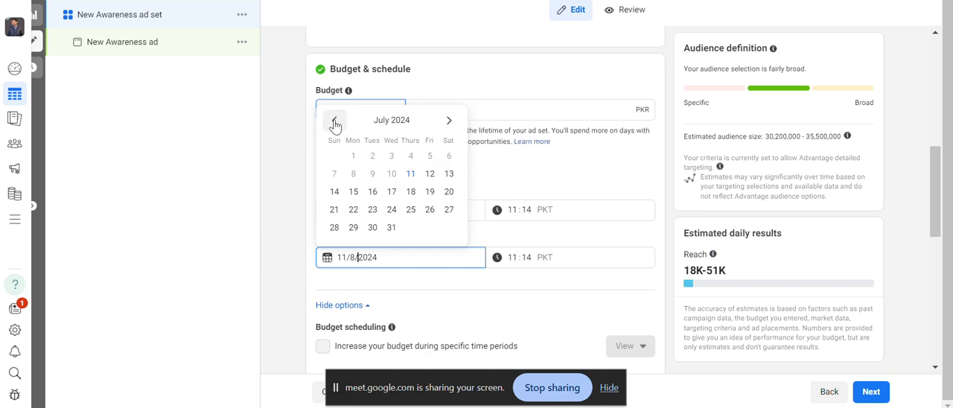
{"action": "left_click", "coordinate": [373, 192]}
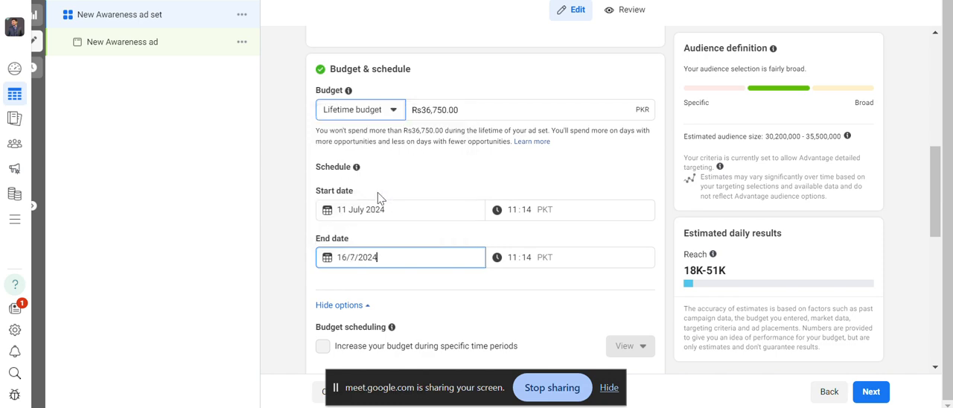
{"action": "left_click", "coordinate": [428, 283]}
Set the ad set's lifetime budget to Rs10,000.
{"action": "left_click", "coordinate": [471, 108]}
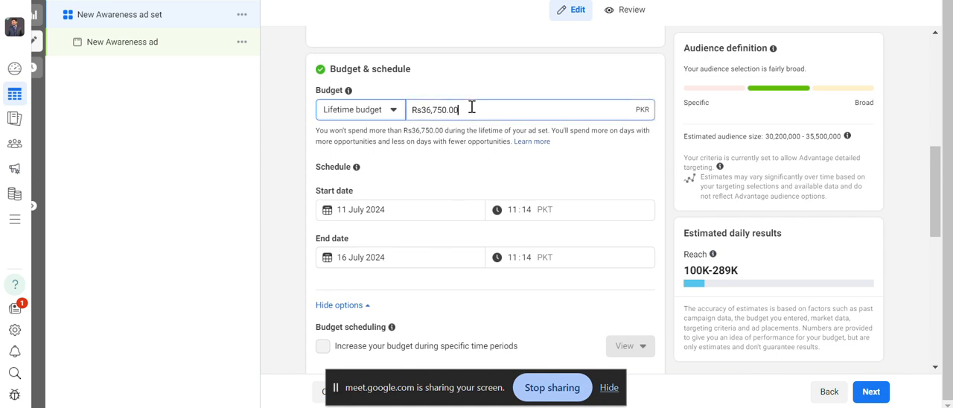
{"action": "key", "text": "BackSpace"}
{"action": "key", "text": "BackSpace"}
{"action": "key", "text": "BackSpace"}
{"action": "key", "text": "BackSpace"}
{"action": "key", "text": "BackSpace"}
{"action": "key", "text": "BackSpace"}
{"action": "key", "text": "BackSpace"}
{"action": "key", "text": "BackSpace"}
{"action": "type", "text": "1000"}
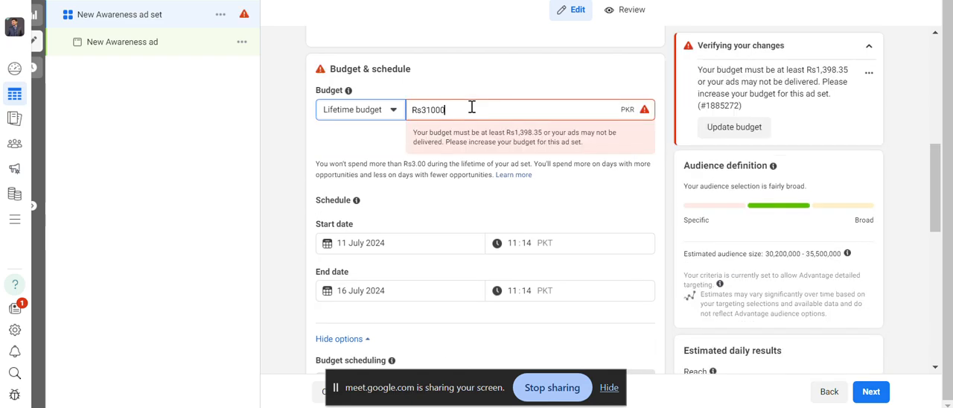
{"action": "key", "text": "BackSpace"}
{"action": "key", "text": "BackSpace"}
{"action": "key", "text": "BackSpace"}
{"action": "key", "text": "BackSpace"}
{"action": "key", "text": "BackSpace"}
{"action": "type", "text": "10"}
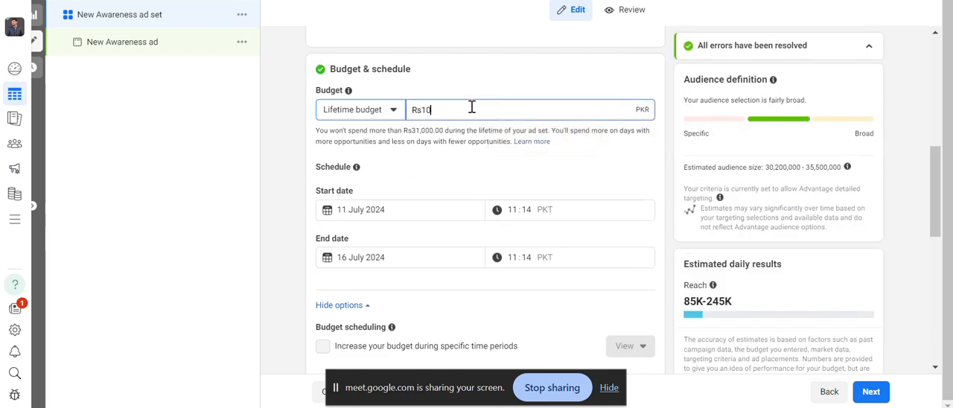
{"action": "type", "text": ",00000"}
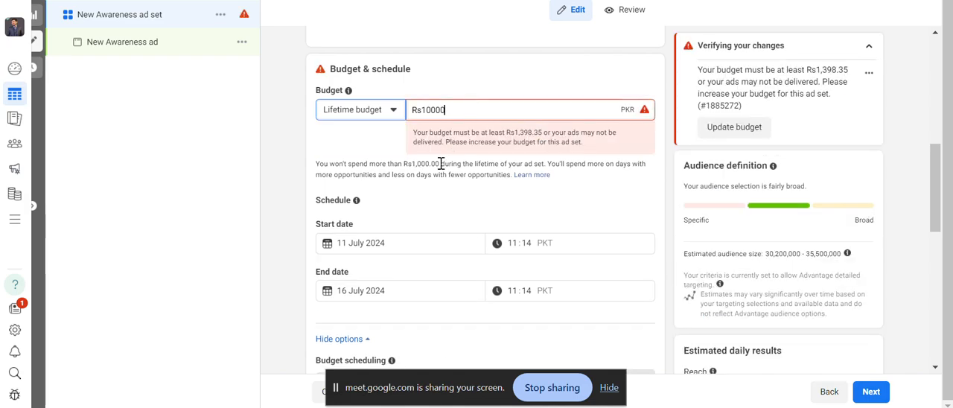
{"action": "left_click", "coordinate": [445, 202]}
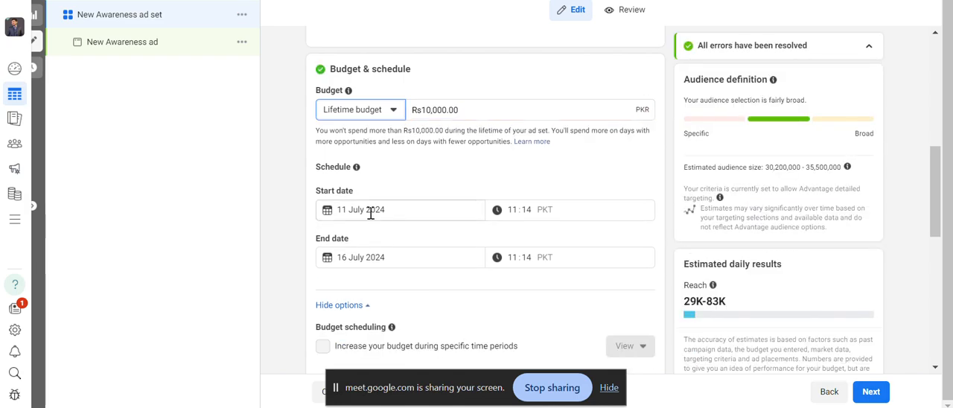
{"action": "left_click", "coordinate": [368, 262]}
{"action": "left_click", "coordinate": [495, 187]}
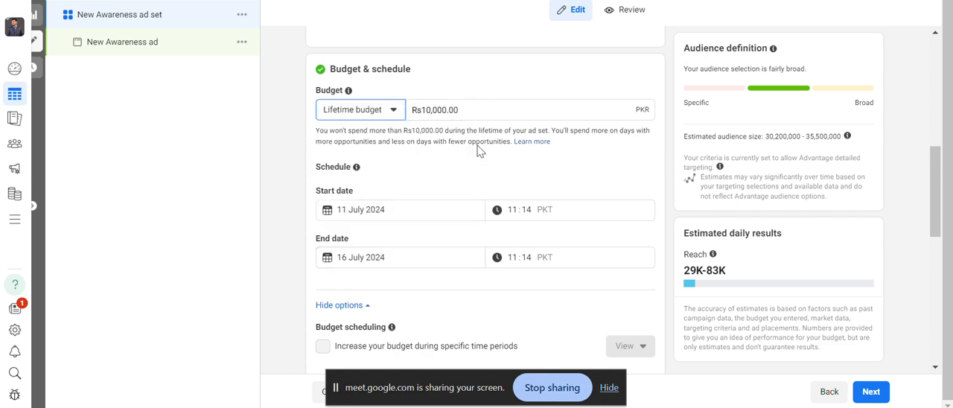
{"action": "left_click", "coordinate": [488, 108]}
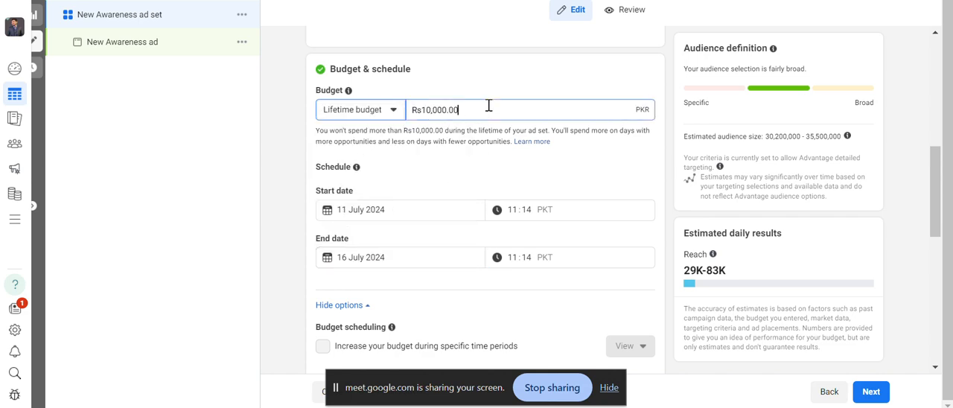
{"action": "left_click", "coordinate": [429, 187]}
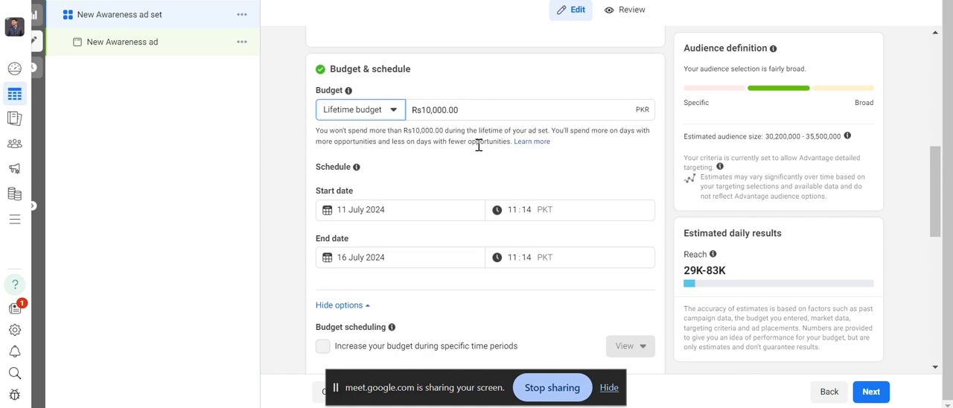
Switch the ad set's targeting from Advantage+ audience to the original audience options.
{"action": "left_click", "coordinate": [935, 367]}
{"action": "left_click", "coordinate": [935, 367]}
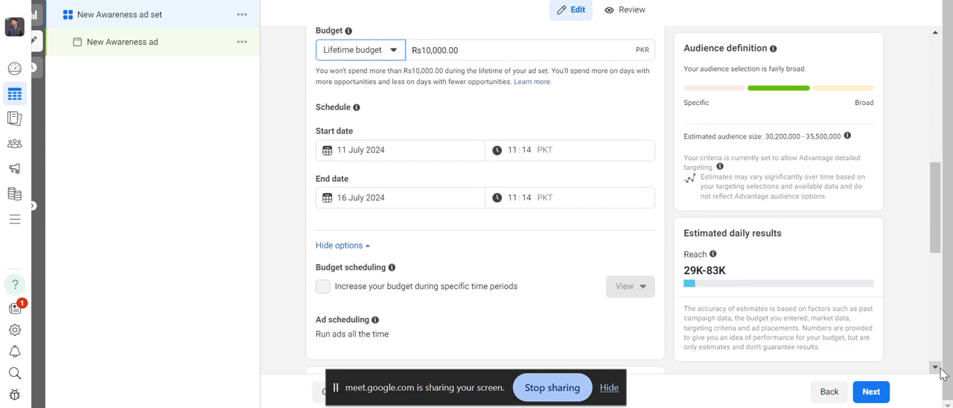
{"action": "left_click", "coordinate": [935, 366]}
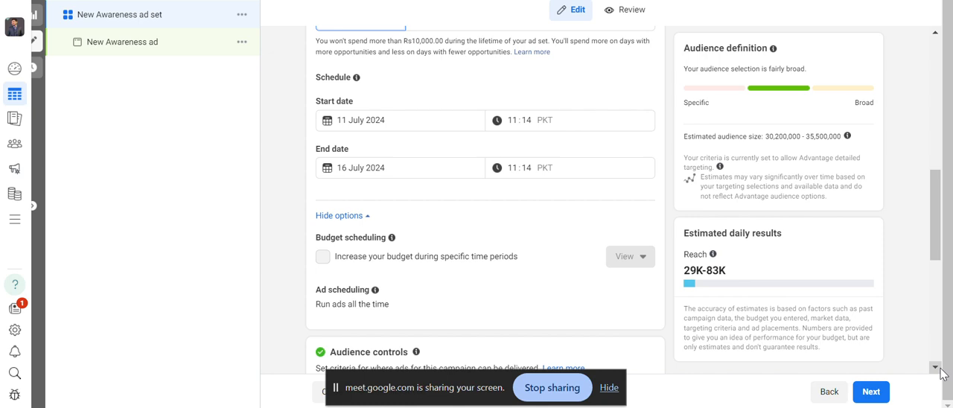
{"action": "left_click", "coordinate": [939, 368]}
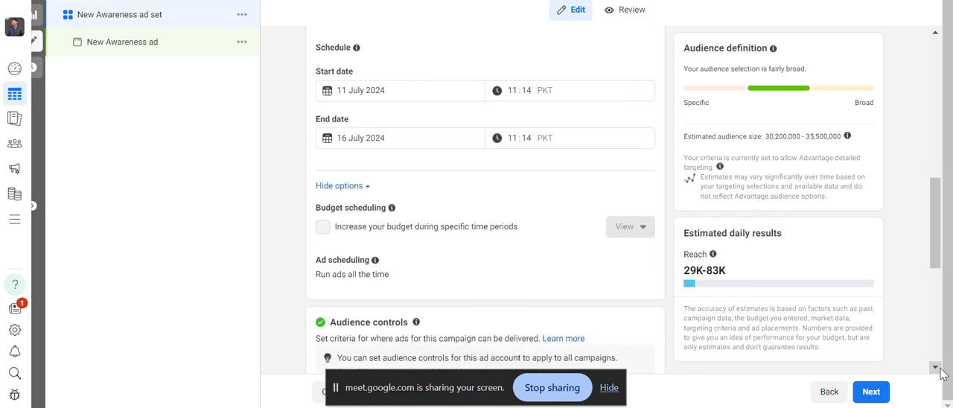
{"action": "left_click", "coordinate": [939, 368]}
{"action": "left_click", "coordinate": [939, 368]}
{"action": "left_click", "coordinate": [939, 367]}
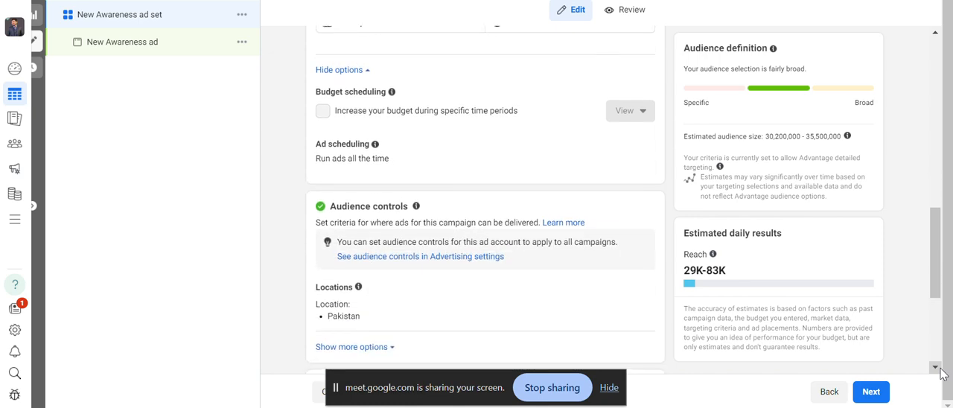
{"action": "left_click", "coordinate": [939, 367]}
{"action": "left_click", "coordinate": [940, 367]}
{"action": "left_click", "coordinate": [939, 367]}
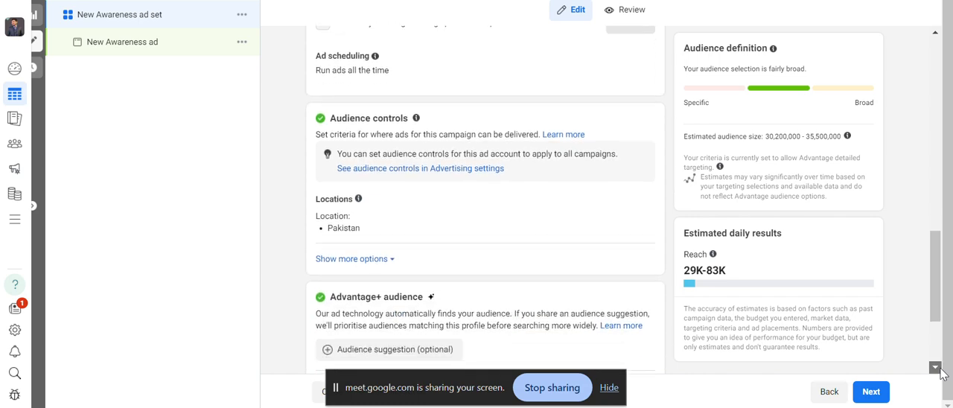
{"action": "left_click", "coordinate": [939, 368]}
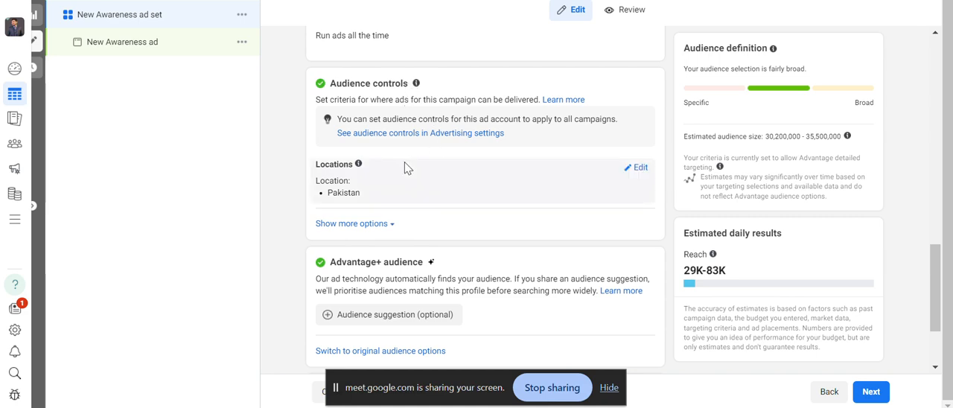
{"action": "left_click", "coordinate": [375, 352]}
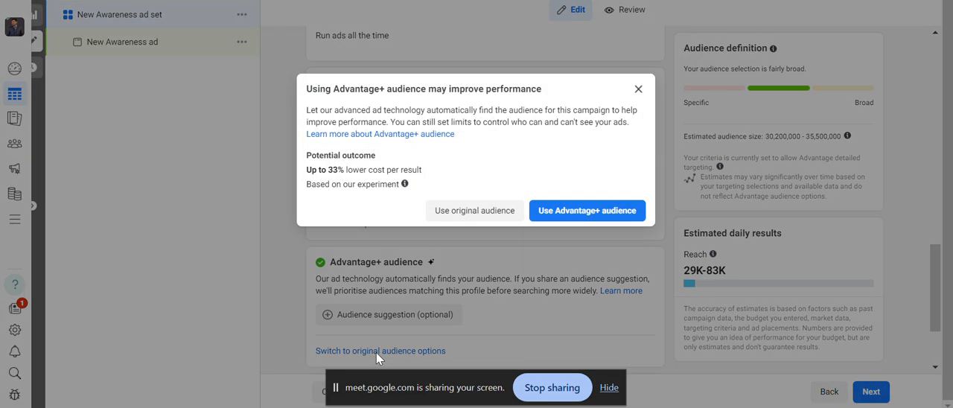
{"action": "left_click", "coordinate": [474, 211]}
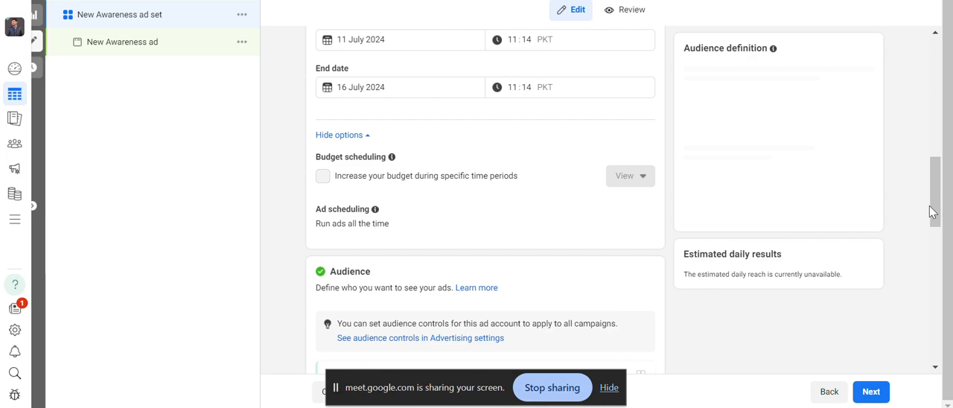
Review the original audience's custom audiences, locations, age, gender, detailed targeting and languages settings.
{"action": "scroll", "coordinate": [932, 213], "scroll_direction": "down", "scroll_amount": 2}
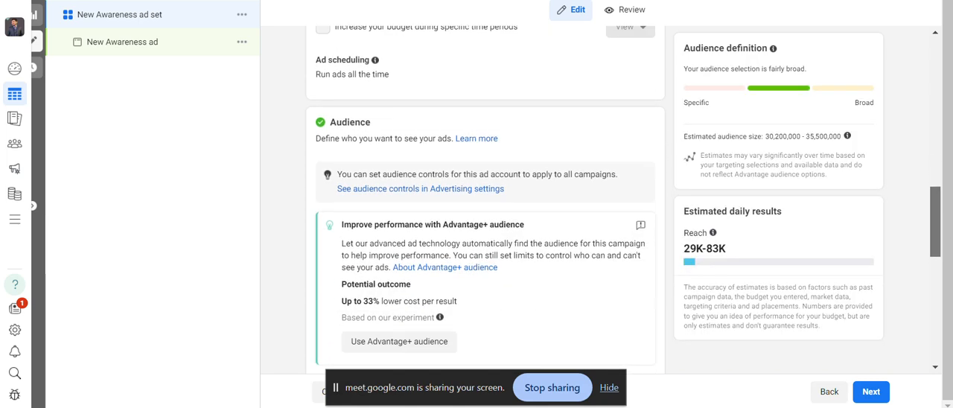
{"action": "scroll", "coordinate": [483, 201], "scroll_direction": "down", "scroll_amount": 5}
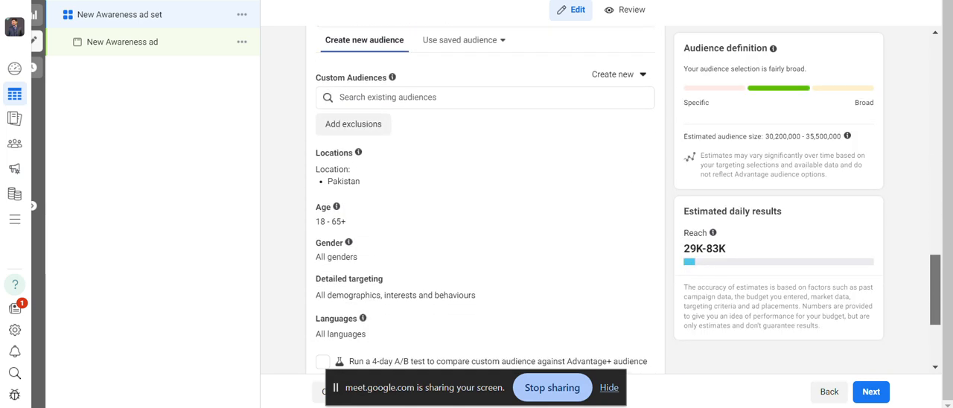
{"action": "scroll", "coordinate": [484, 201], "scroll_direction": "down", "scroll_amount": 1}
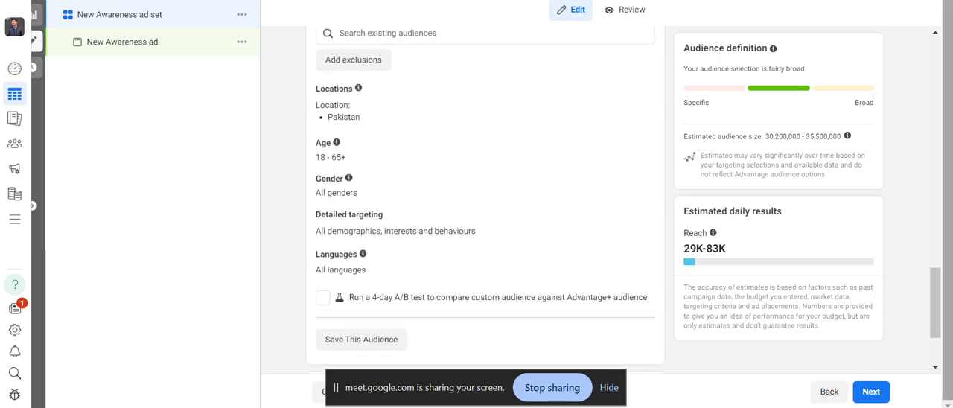
{"action": "mouse_move", "coordinate": [637, 259]}
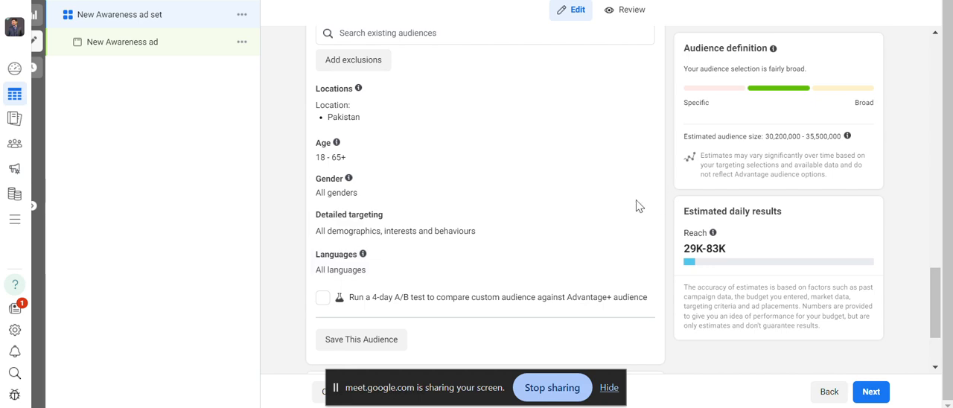
Replace Pakistan in the audience's locations with the city of Lahore, Punjab, Pakistan.
{"action": "mouse_move", "coordinate": [595, 101]}
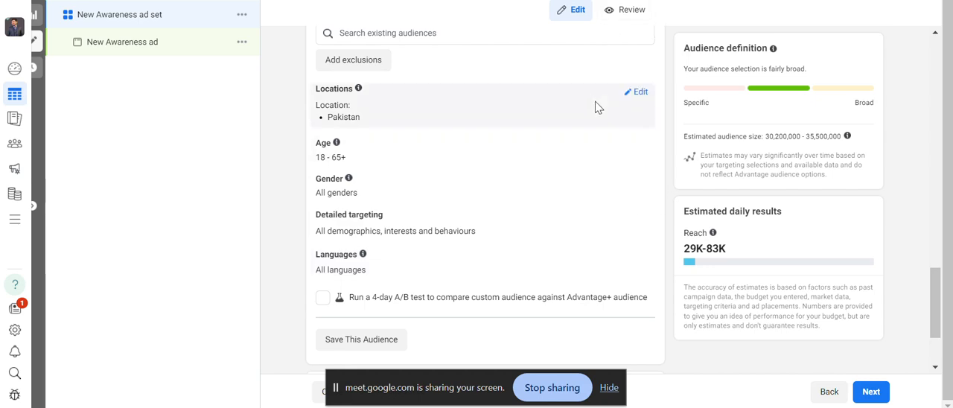
{"action": "left_click", "coordinate": [633, 95]}
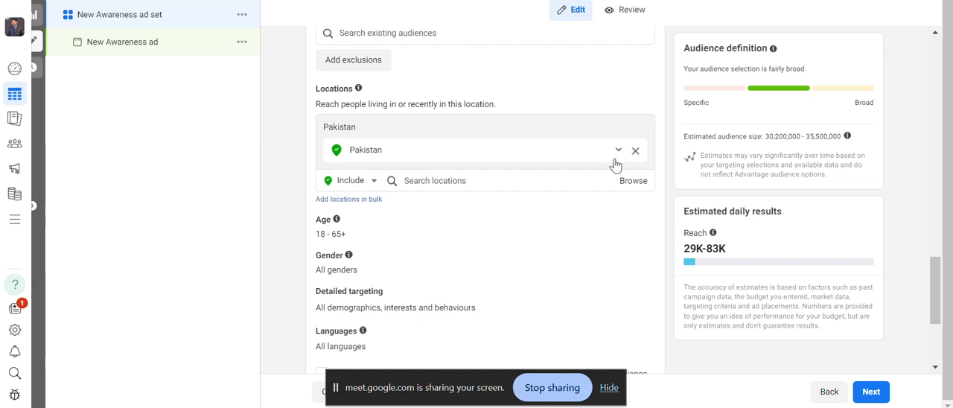
{"action": "left_click", "coordinate": [635, 152]}
{"action": "left_click", "coordinate": [568, 157]}
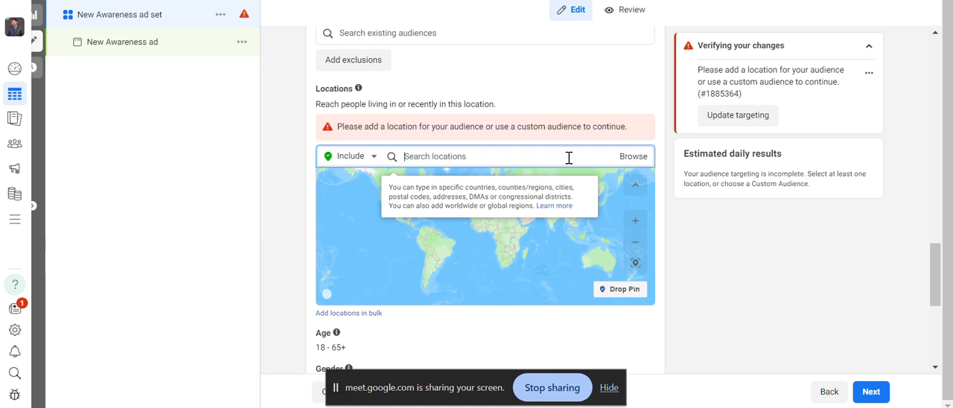
{"action": "type", "text": "Lahore"}
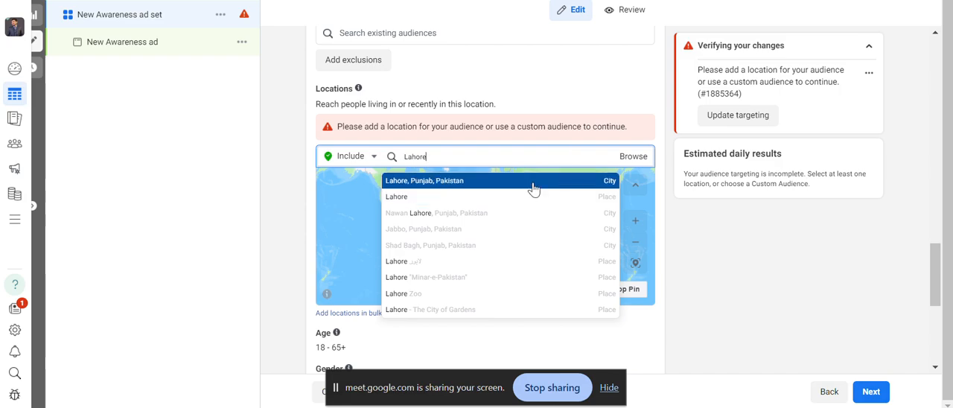
{"action": "left_click", "coordinate": [533, 181]}
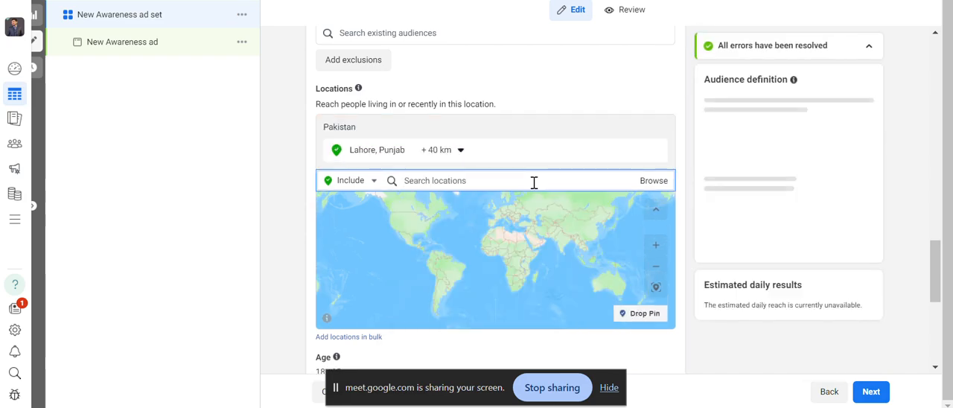
Set the targeting radius around Lahore, Punjab to 17 km.
{"action": "left_click", "coordinate": [437, 150]}
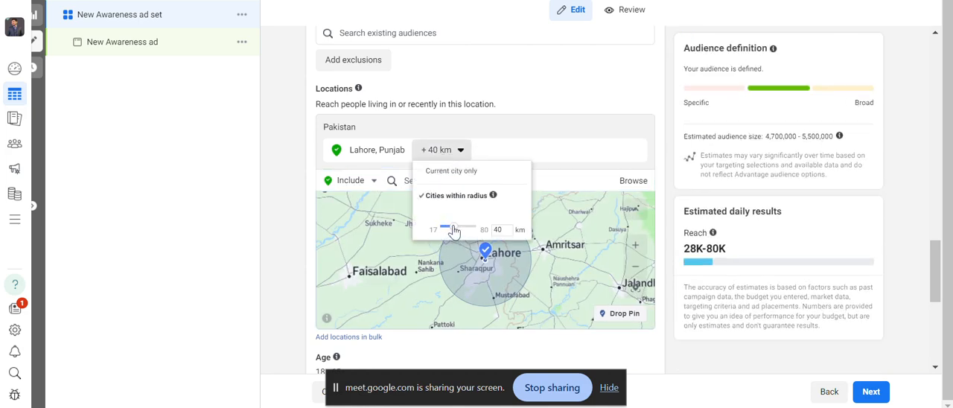
{"action": "mouse_move", "coordinate": [452, 233]}
{"action": "left_mouse_down"}
{"action": "mouse_move", "coordinate": [482, 244]}
{"action": "mouse_move", "coordinate": [442, 236]}
{"action": "left_mouse_up"}
{"action": "left_click_drag", "start_coordinate": [442, 228], "coordinate": [441, 226]}
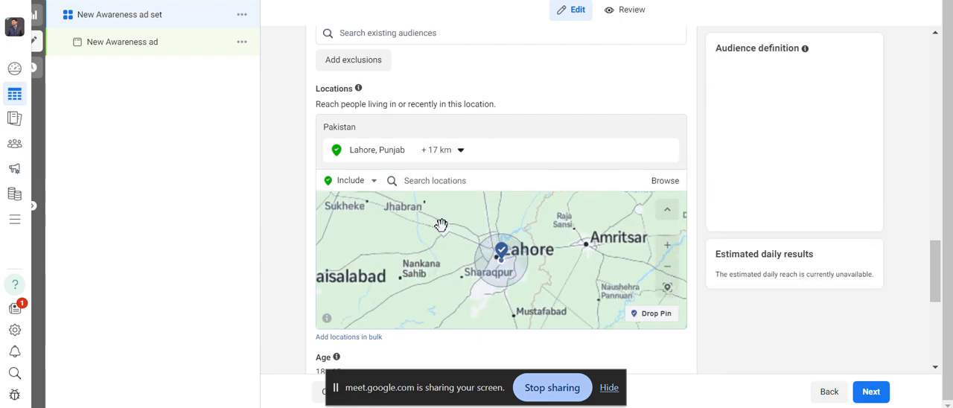
{"action": "left_click", "coordinate": [442, 154]}
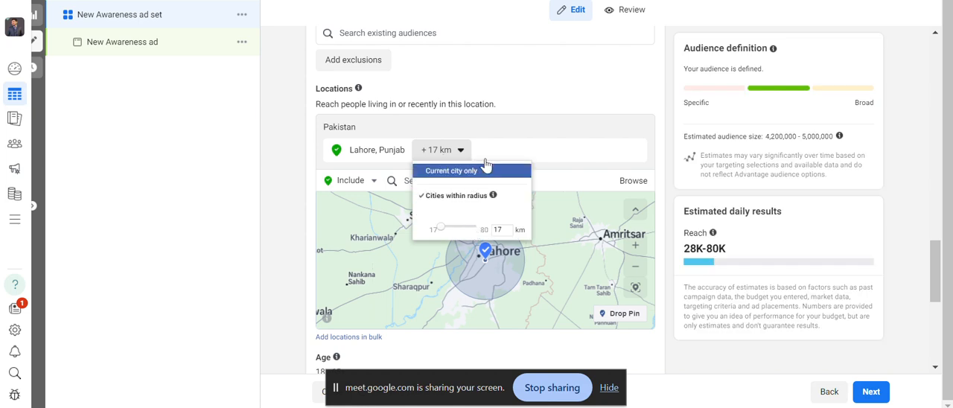
{"action": "left_click", "coordinate": [657, 156]}
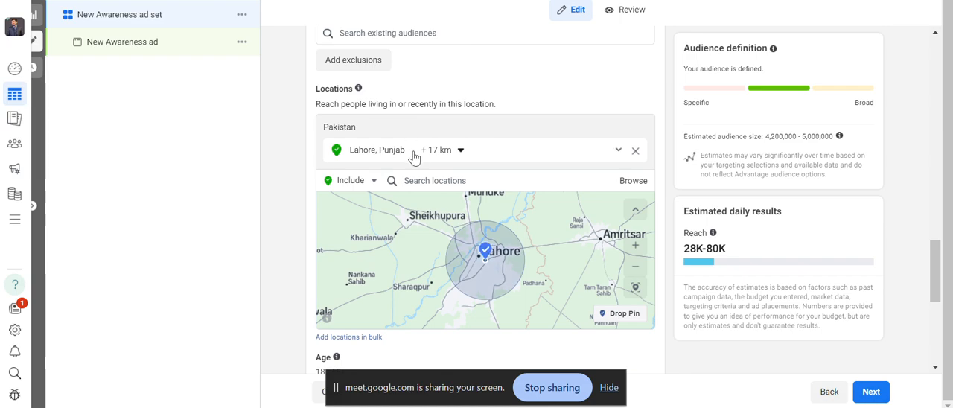
Remove Lahore, Punjab from the audience's locations and include the place Kalma Chowk Lahore instead.
{"action": "left_click", "coordinate": [635, 152]}
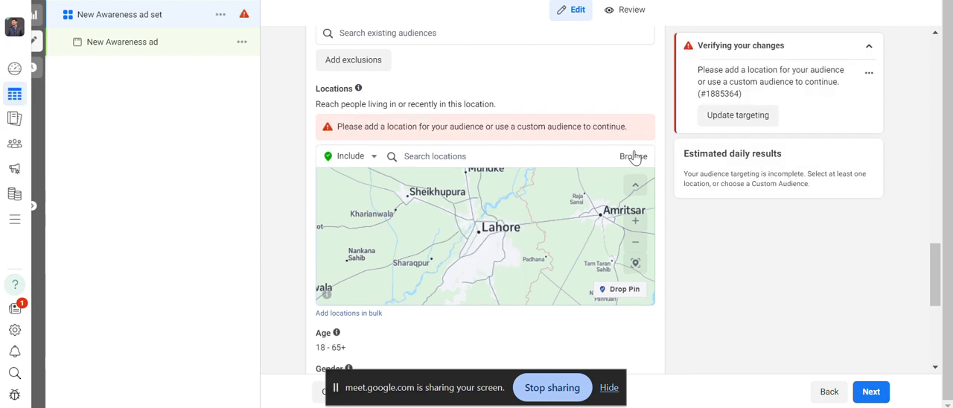
{"action": "left_click", "coordinate": [530, 157]}
{"action": "type", "text": "Kalma"}
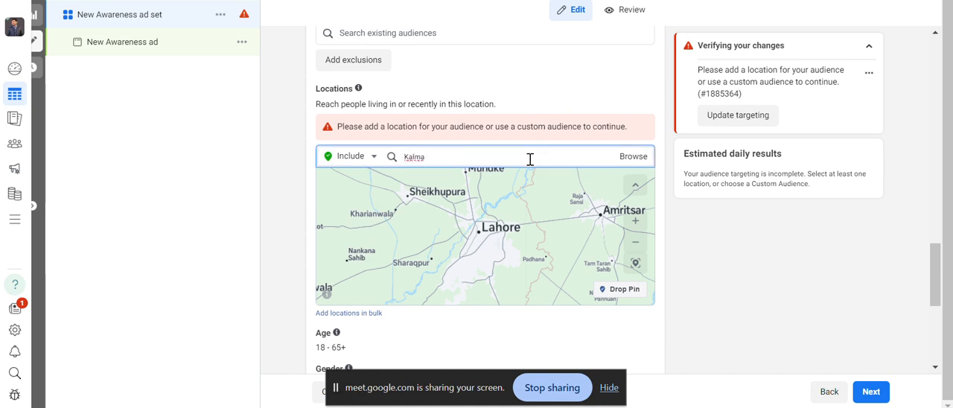
{"action": "type", "text": " Chow"}
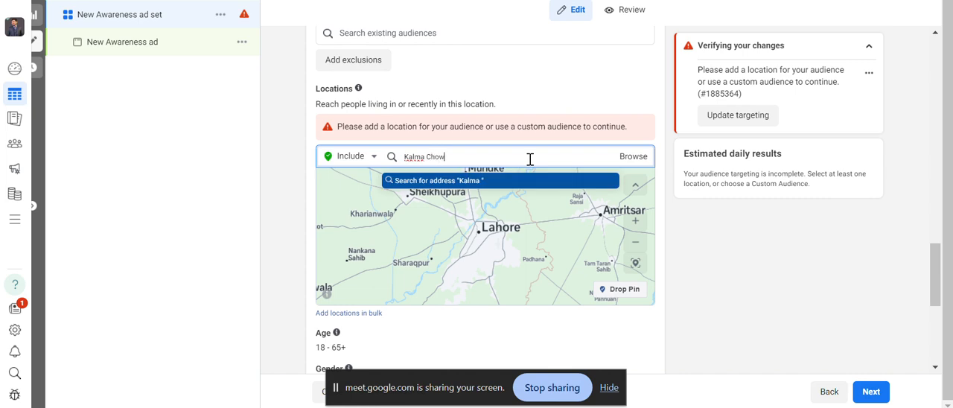
{"action": "type", "text": "k"}
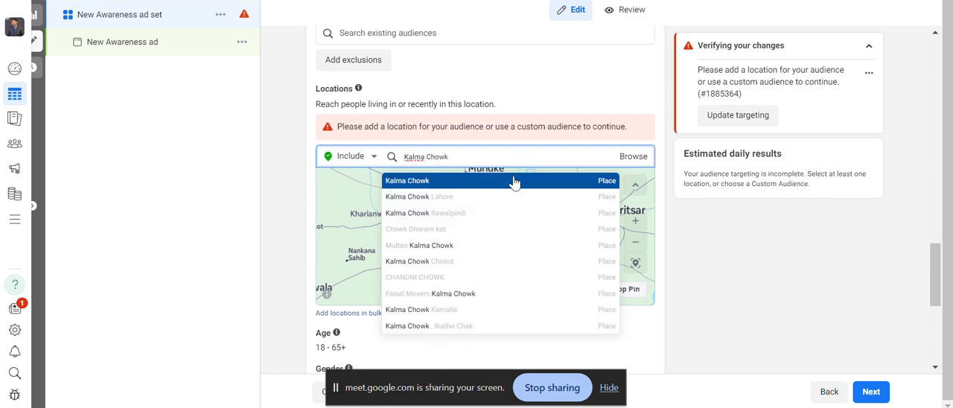
{"action": "left_click", "coordinate": [488, 200]}
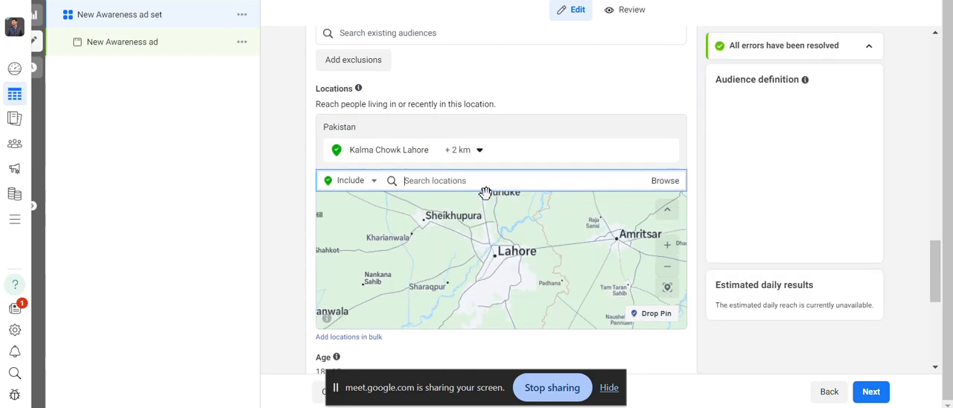
Set the targeting radius around Kalma Chowk Lahore to 9 km.
{"action": "left_click", "coordinate": [460, 153]}
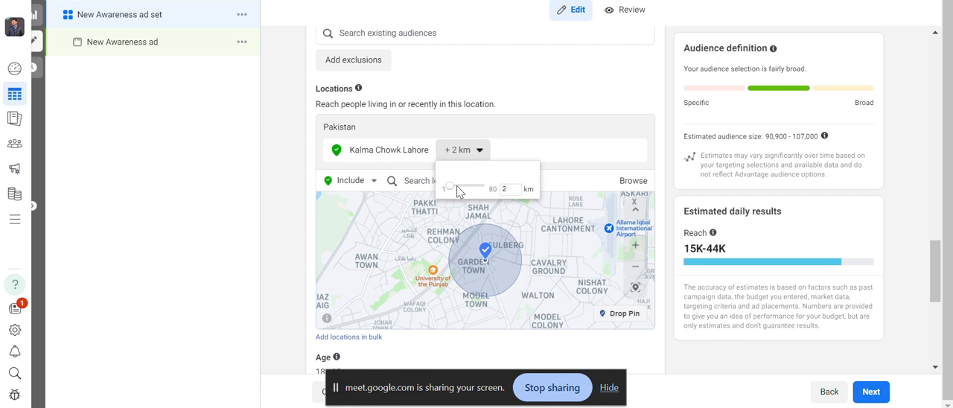
{"action": "mouse_move", "coordinate": [462, 195]}
{"action": "left_mouse_down"}
{"action": "mouse_move", "coordinate": [474, 195]}
{"action": "mouse_move", "coordinate": [457, 192]}
{"action": "left_mouse_up"}
{"action": "left_click", "coordinate": [684, 174]}
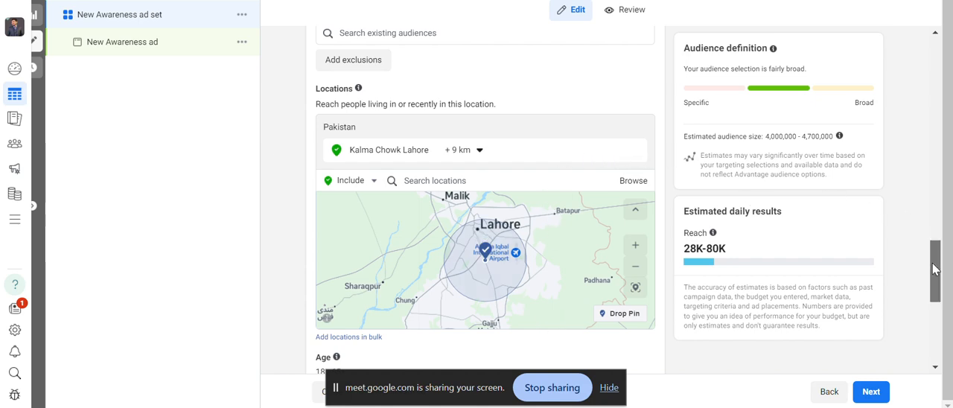
Set the audience's age range to 20 to 35.
{"action": "left_click_drag", "start_coordinate": [936, 270], "coordinate": [940, 317]}
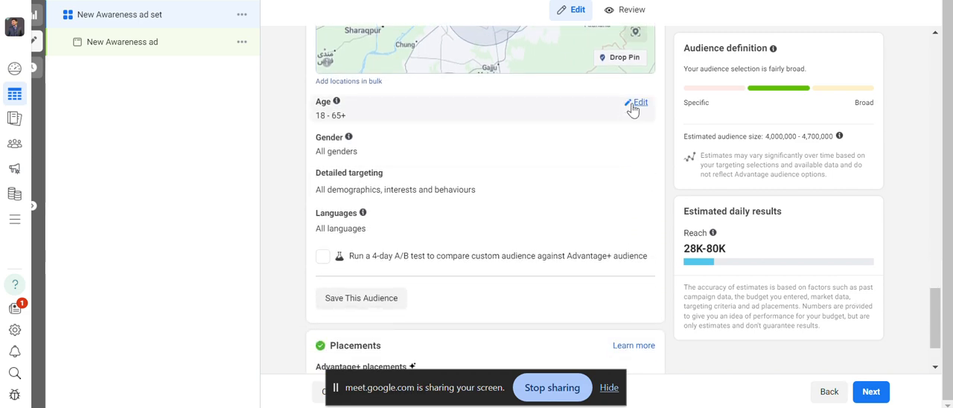
{"action": "left_click", "coordinate": [632, 104]}
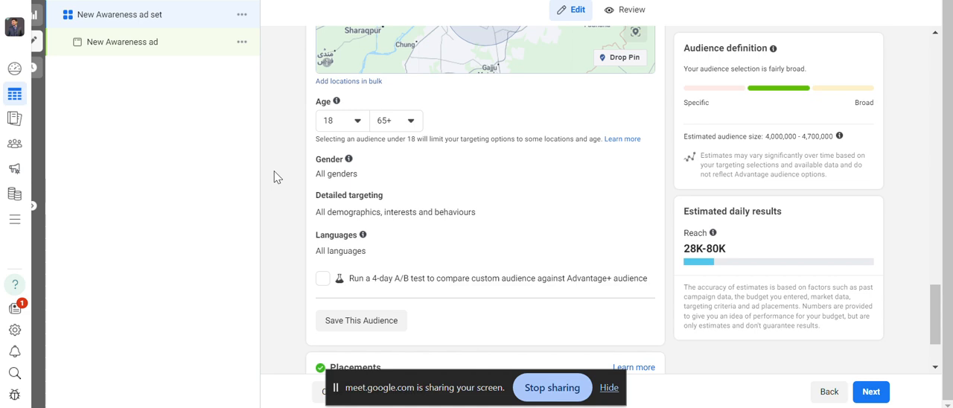
{"action": "left_click", "coordinate": [359, 125]}
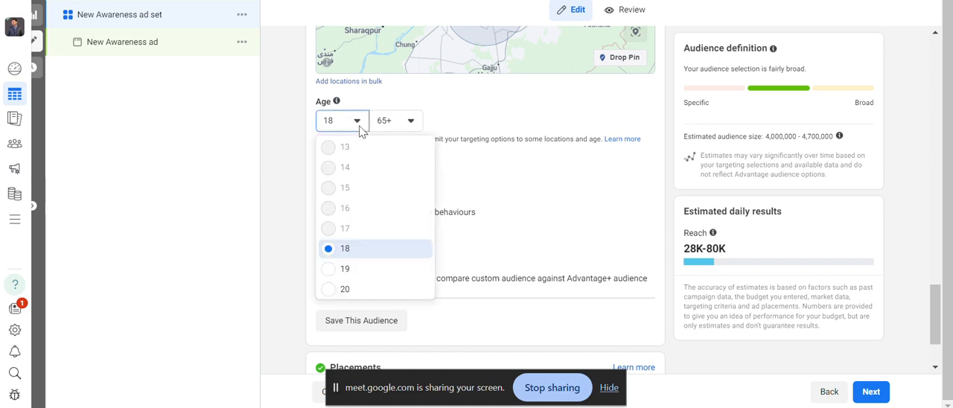
{"action": "left_click", "coordinate": [354, 295]}
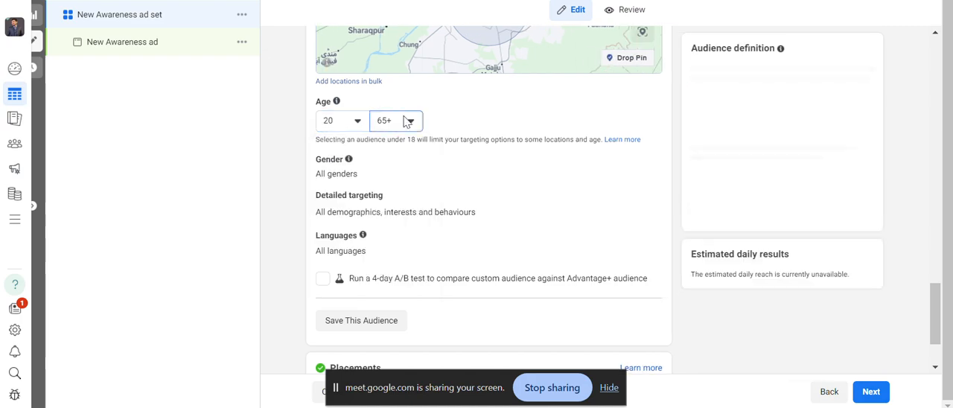
{"action": "left_click", "coordinate": [408, 122]}
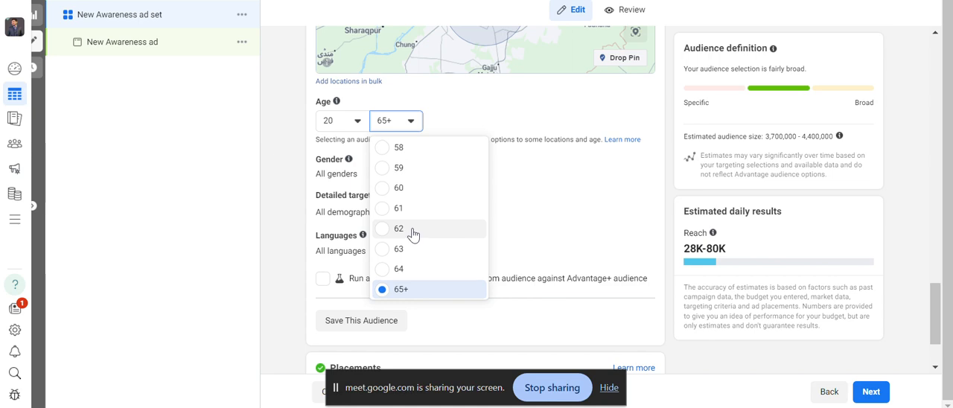
{"action": "scroll", "coordinate": [414, 235], "scroll_direction": "up", "scroll_amount": 3}
{"action": "scroll", "coordinate": [414, 234], "scroll_direction": "up", "scroll_amount": 4}
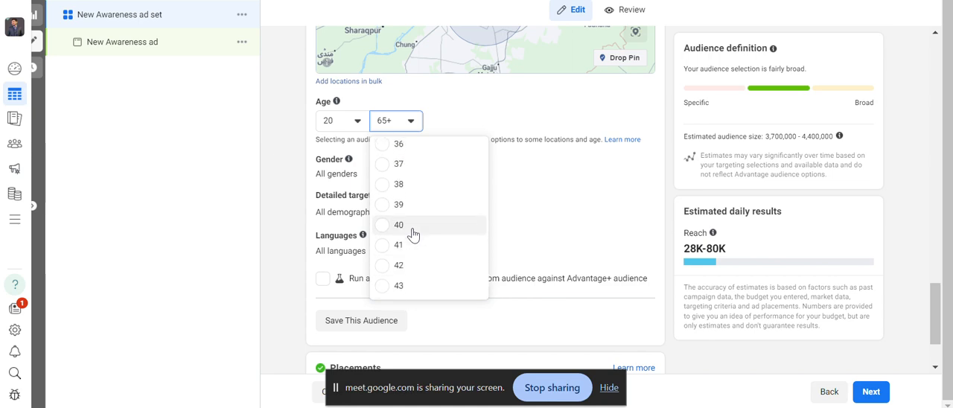
{"action": "scroll", "coordinate": [414, 232], "scroll_direction": "up", "scroll_amount": 2}
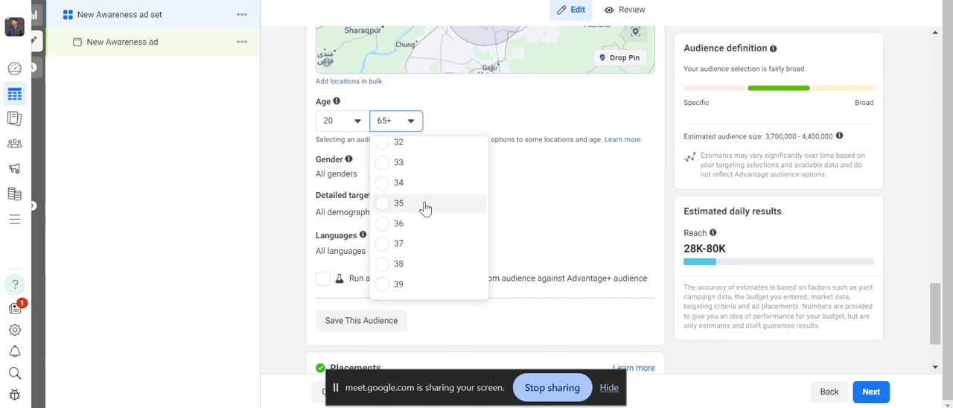
{"action": "left_click", "coordinate": [424, 206]}
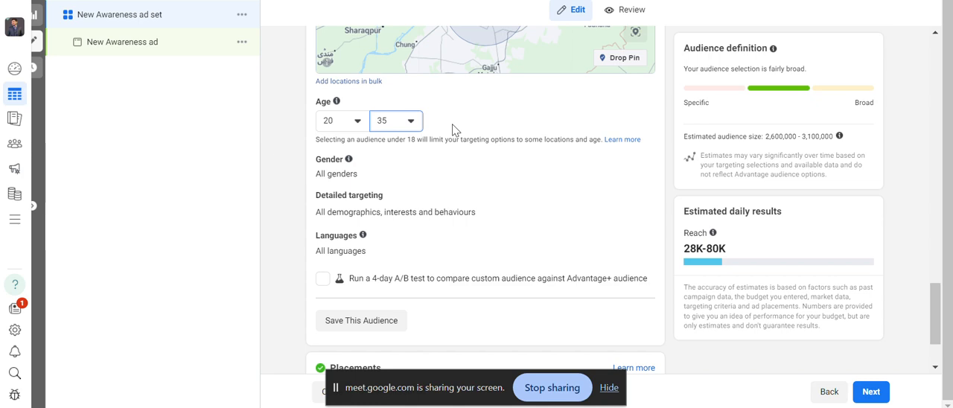
{"action": "left_click", "coordinate": [419, 124]}
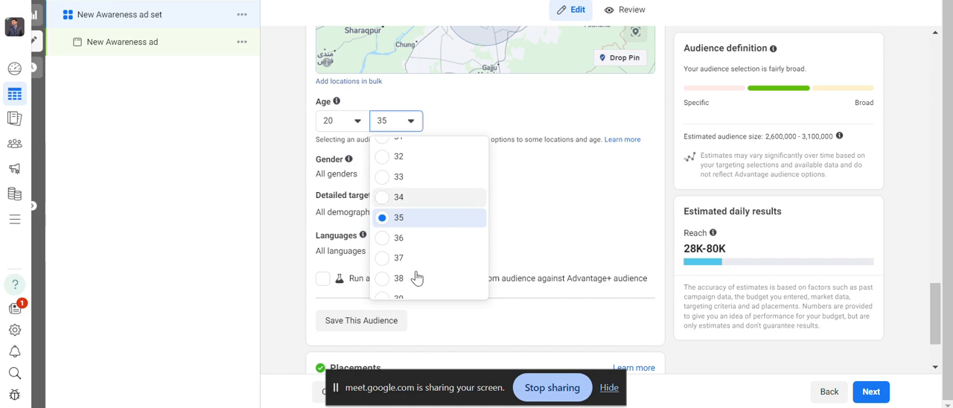
{"action": "left_click", "coordinate": [414, 125]}
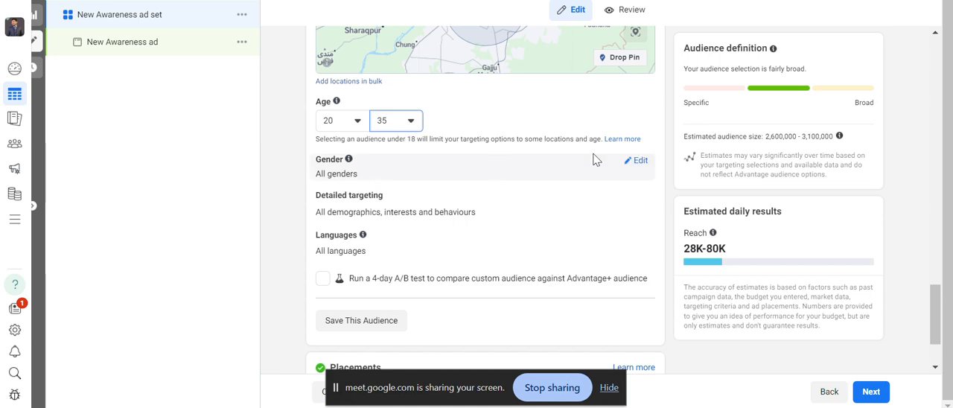
Open the audience's gender options, and search detailed targeting for "makeup" to add the interest Fashion and makeup.
{"action": "left_click", "coordinate": [639, 162]}
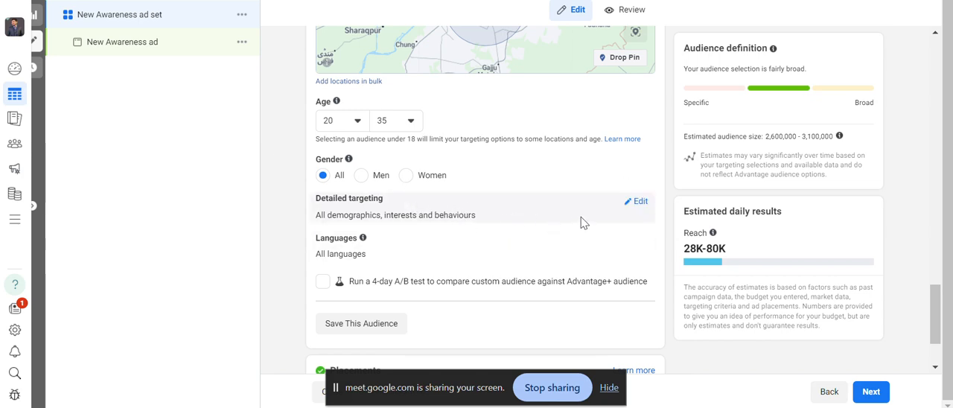
{"action": "left_click", "coordinate": [638, 202]}
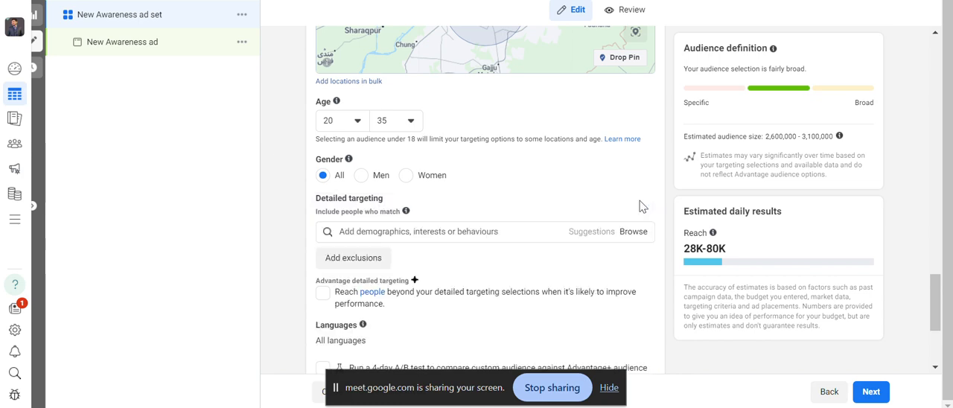
{"action": "left_click", "coordinate": [512, 231]}
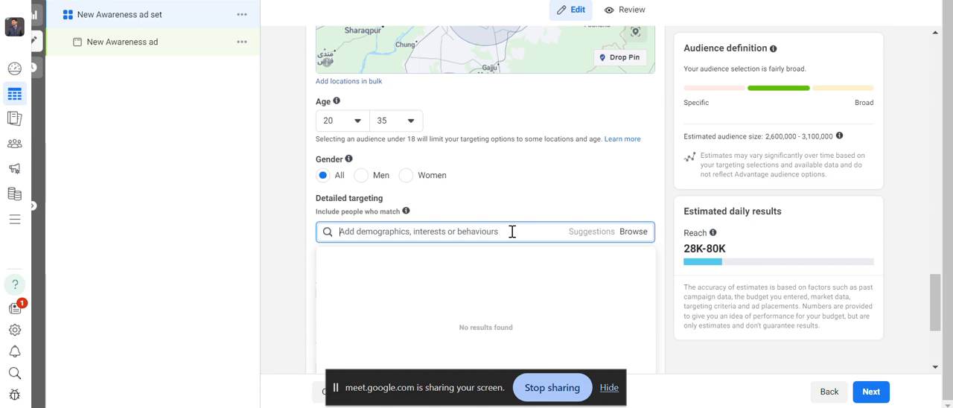
{"action": "type", "text": "makeup"}
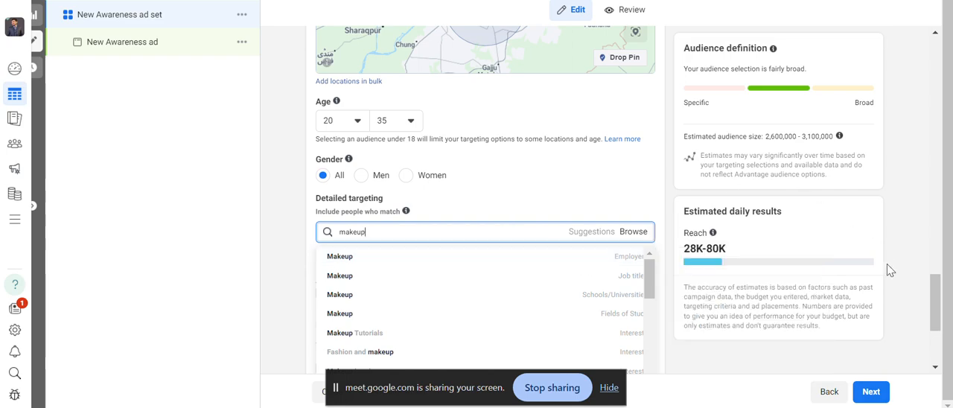
{"action": "left_click_drag", "start_coordinate": [935, 307], "coordinate": [923, 329]}
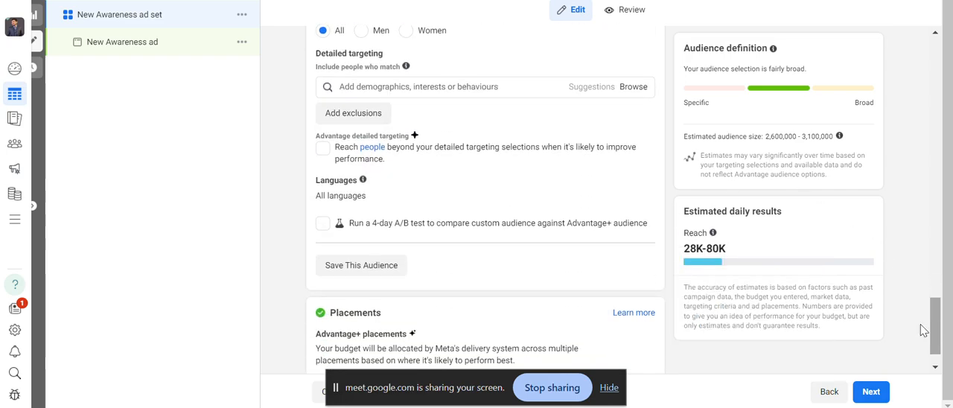
{"action": "left_click", "coordinate": [545, 88]}
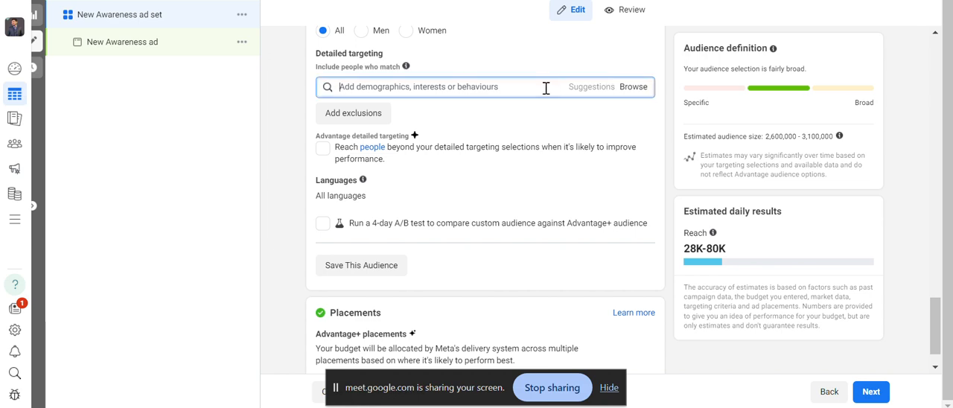
{"action": "type", "text": "makeup"}
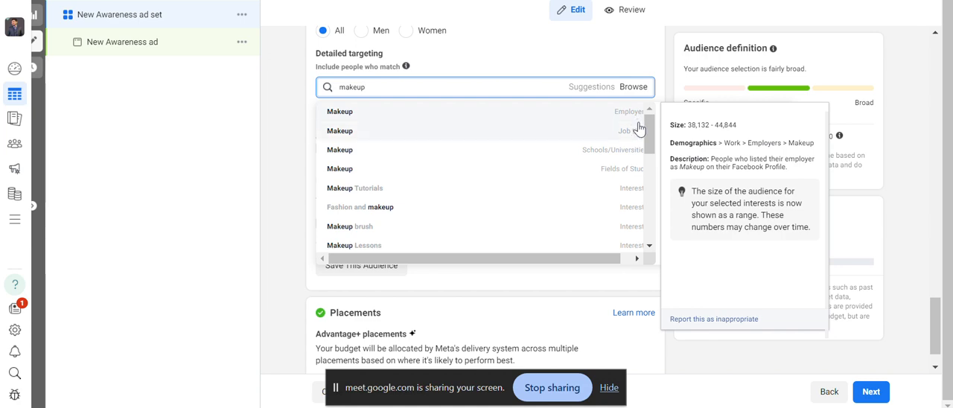
{"action": "mouse_move", "coordinate": [640, 134]}
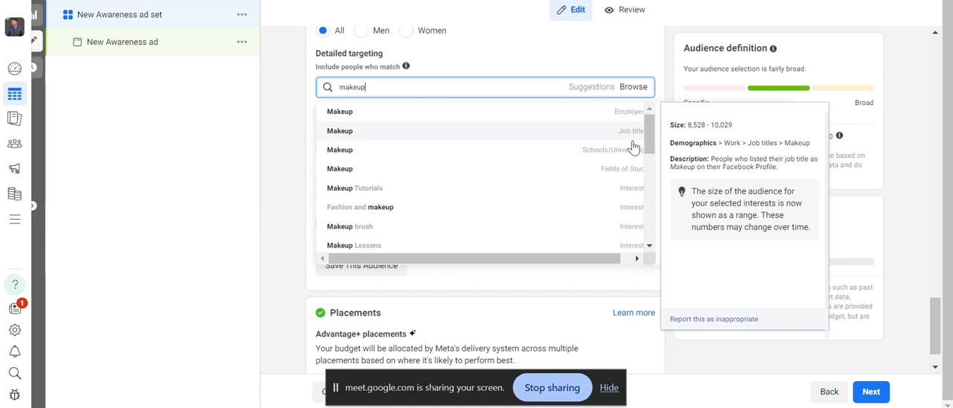
{"action": "mouse_move", "coordinate": [629, 159]}
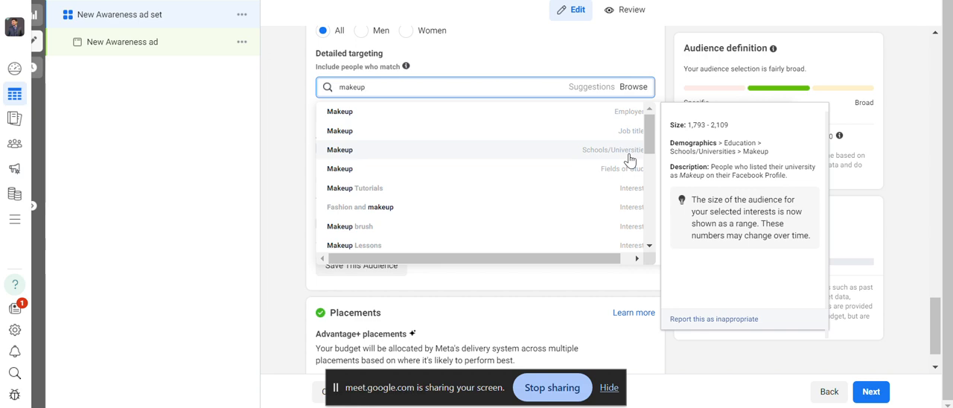
{"action": "mouse_move", "coordinate": [629, 176]}
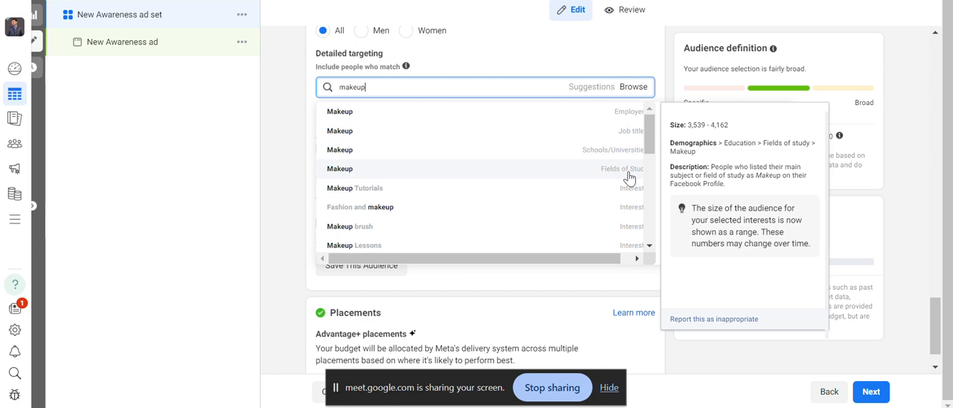
{"action": "left_click", "coordinate": [596, 211]}
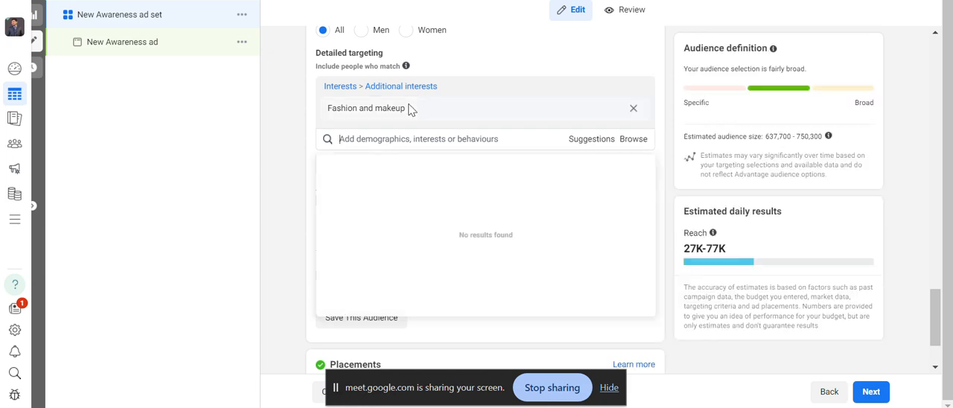
{"action": "mouse_move", "coordinate": [411, 110]}
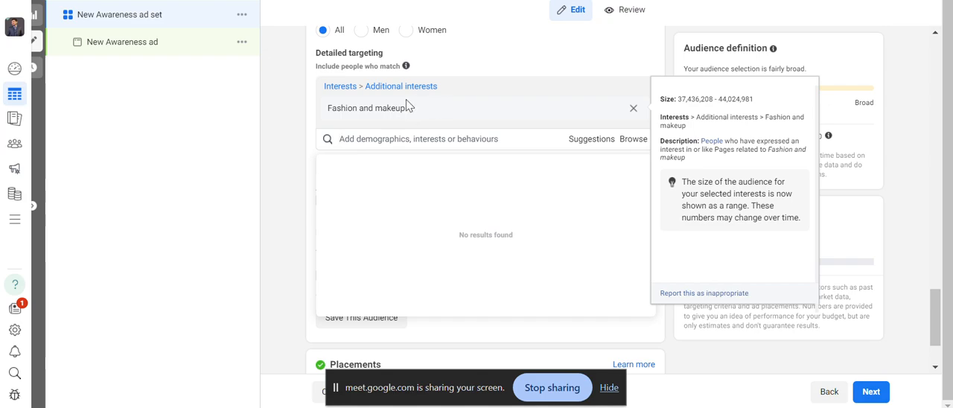
Set the audience's gender to Women.
{"action": "mouse_move", "coordinate": [937, 305]}
{"action": "left_mouse_down"}
{"action": "mouse_move", "coordinate": [938, 287]}
{"action": "mouse_move", "coordinate": [938, 296]}
{"action": "left_mouse_up"}
{"action": "left_click_drag", "start_coordinate": [935, 277], "coordinate": [950, 292]}
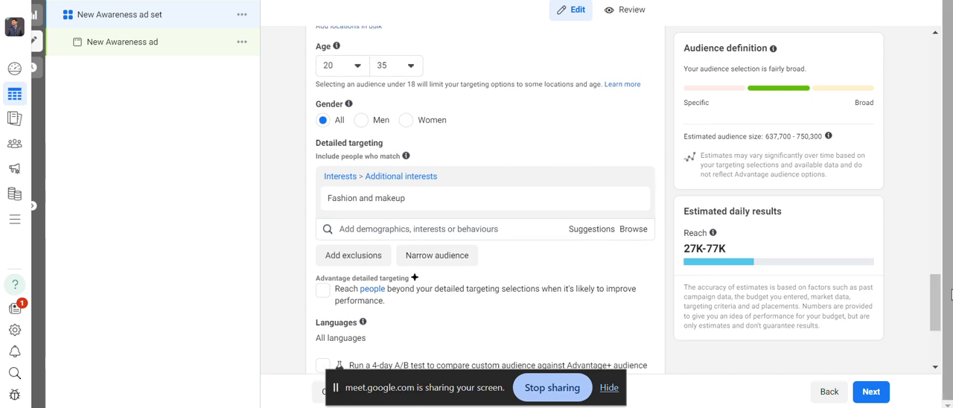
{"action": "left_click", "coordinate": [405, 122]}
{"action": "mouse_move", "coordinate": [400, 208]}
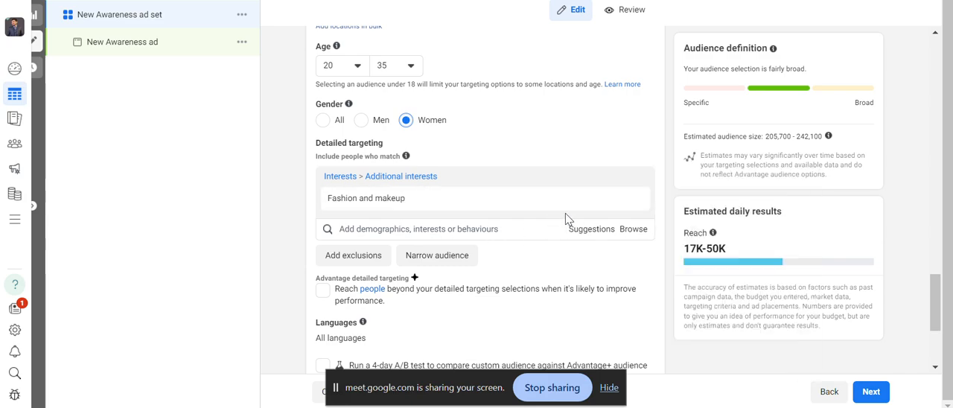
Add the suggested interests Cosmetics (personal care), Skin care (cosmetics), Beauty (social concept) and Online shopping (retail) to the detailed targeting.
{"action": "left_click", "coordinate": [580, 229]}
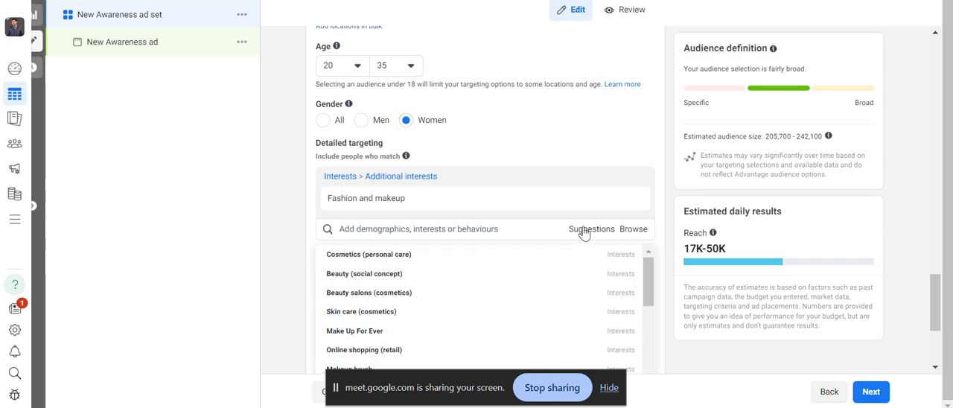
{"action": "left_click", "coordinate": [515, 258]}
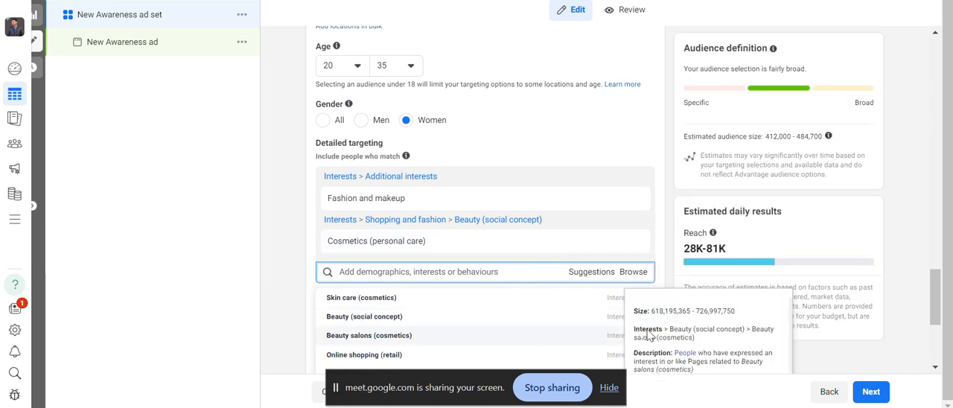
{"action": "left_click_drag", "start_coordinate": [937, 289], "coordinate": [935, 311]}
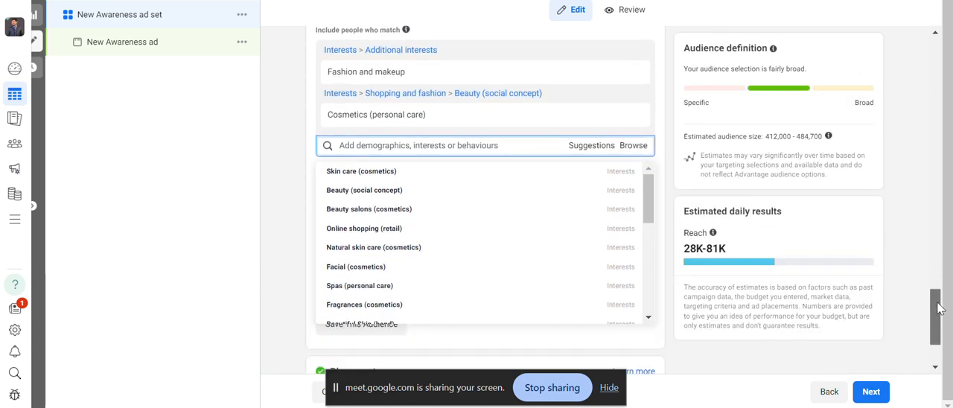
{"action": "left_click", "coordinate": [585, 147]}
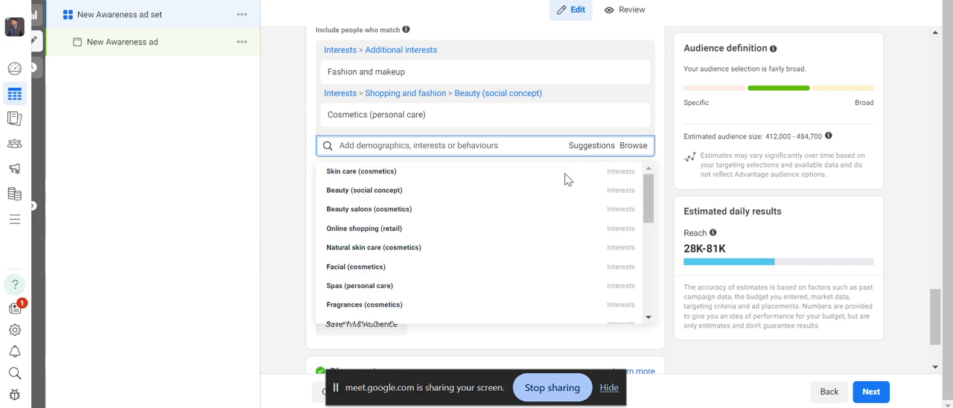
{"action": "mouse_move", "coordinate": [492, 258]}
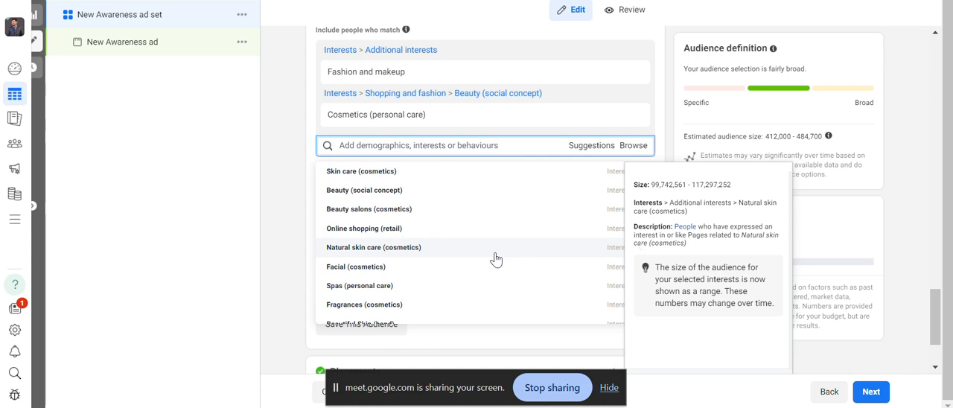
{"action": "left_click", "coordinate": [485, 176]}
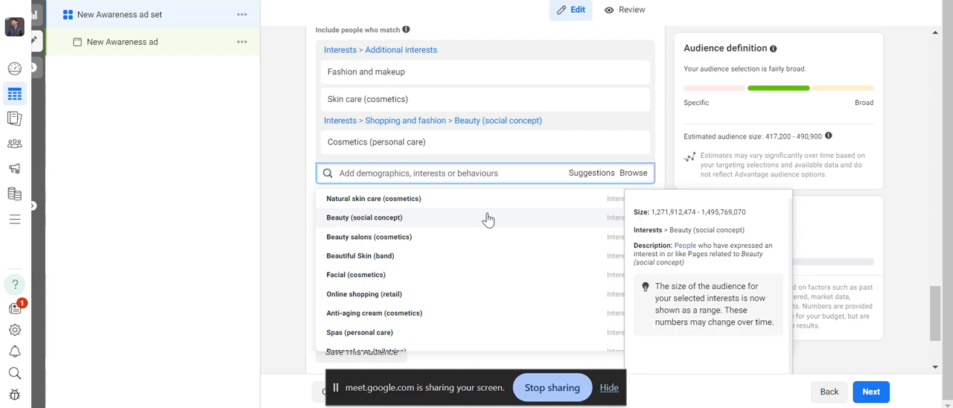
{"action": "left_click", "coordinate": [487, 217]}
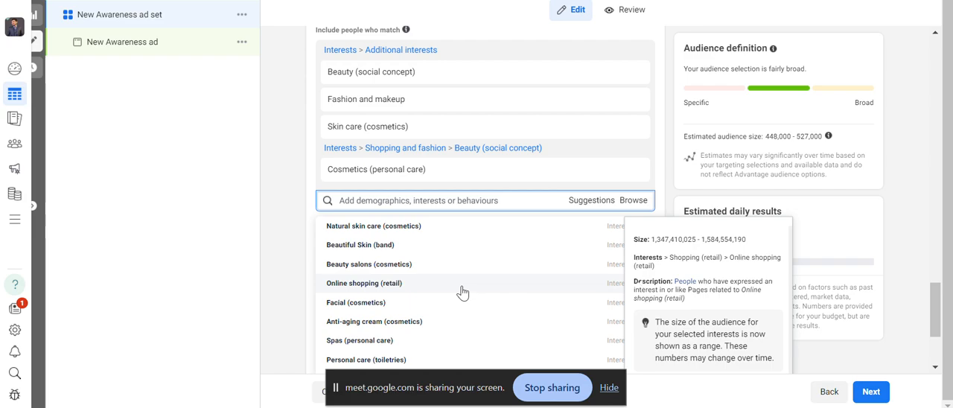
{"action": "left_click", "coordinate": [462, 288]}
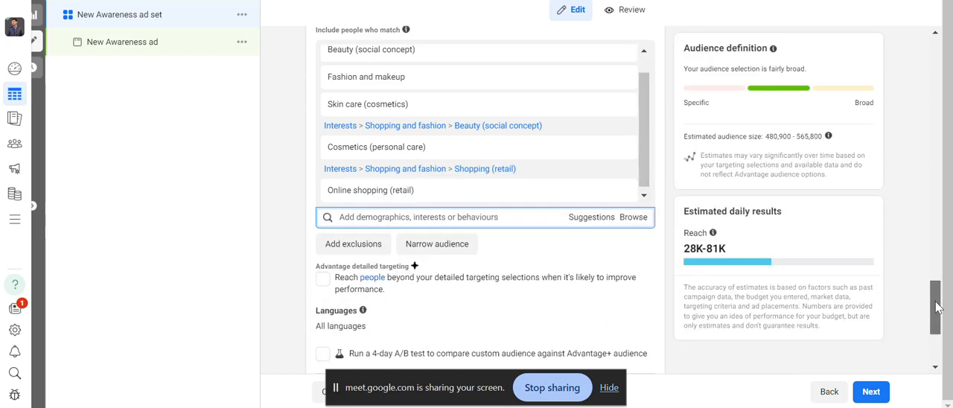
Review the interests included in the detailed targeting and the audience size details of individual entries.
{"action": "scroll", "coordinate": [935, 305], "scroll_direction": "up", "scroll_amount": 2}
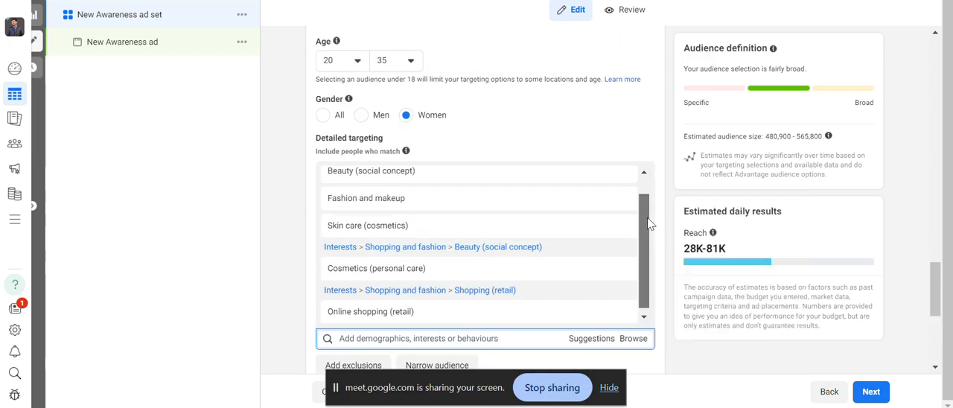
{"action": "left_click_drag", "start_coordinate": [647, 217], "coordinate": [647, 199]}
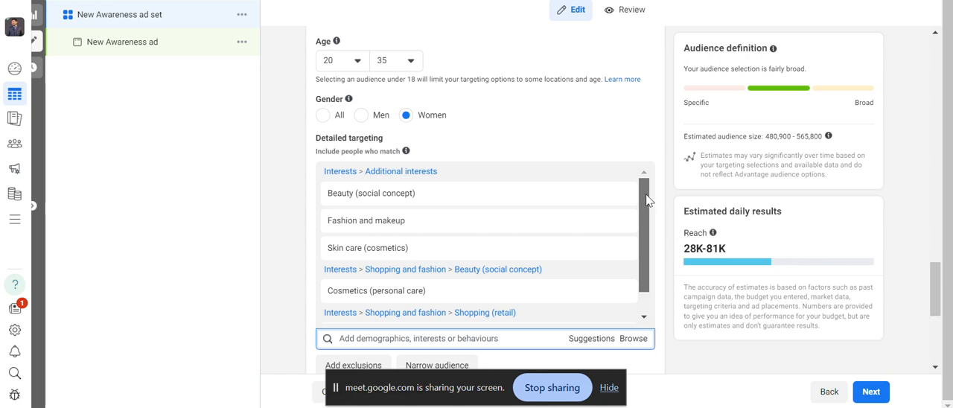
{"action": "mouse_move", "coordinate": [646, 199]}
{"action": "left_mouse_down"}
{"action": "mouse_move", "coordinate": [647, 233]}
{"action": "mouse_move", "coordinate": [645, 195]}
{"action": "left_mouse_up"}
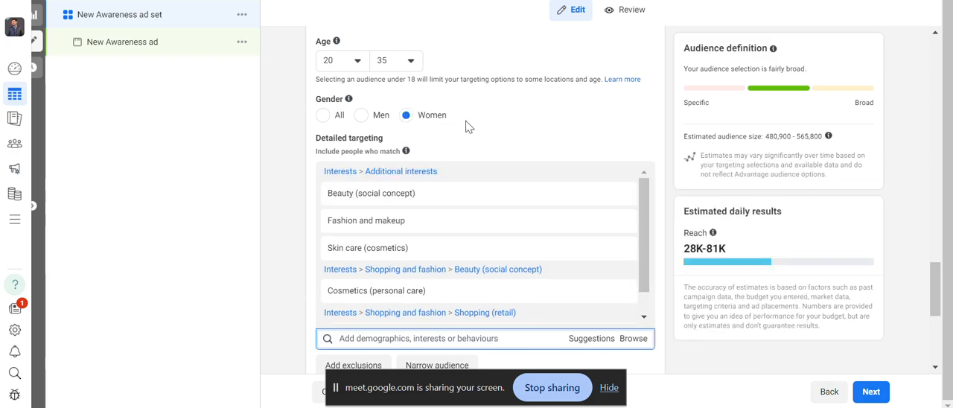
{"action": "mouse_move", "coordinate": [543, 189]}
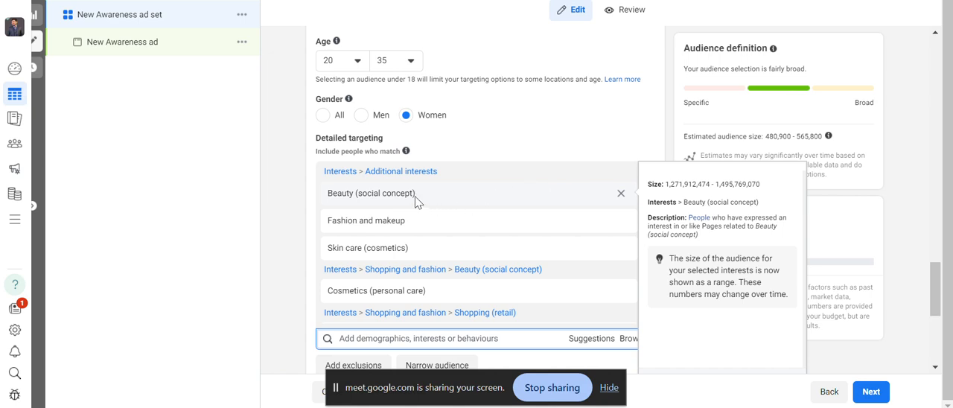
{"action": "mouse_move", "coordinate": [400, 227]}
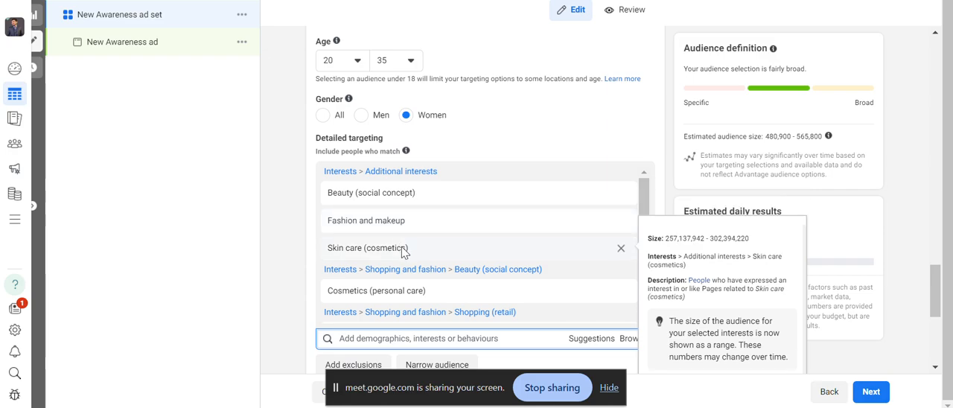
{"action": "mouse_move", "coordinate": [432, 301]}
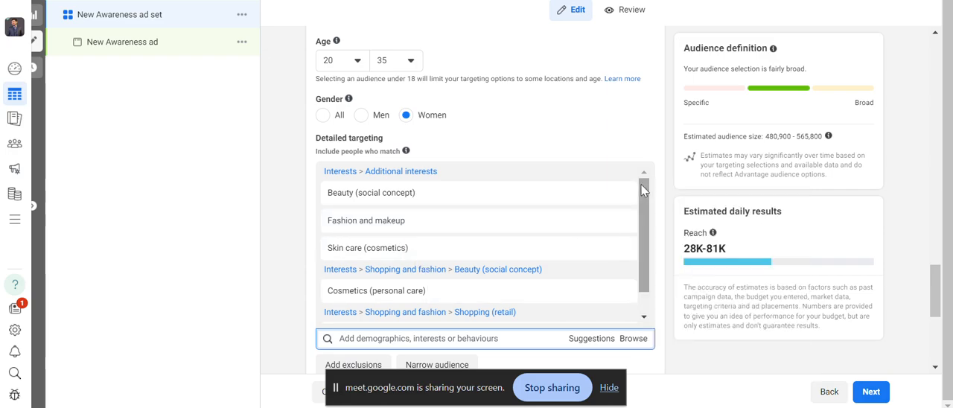
{"action": "left_click_drag", "start_coordinate": [644, 191], "coordinate": [644, 208]}
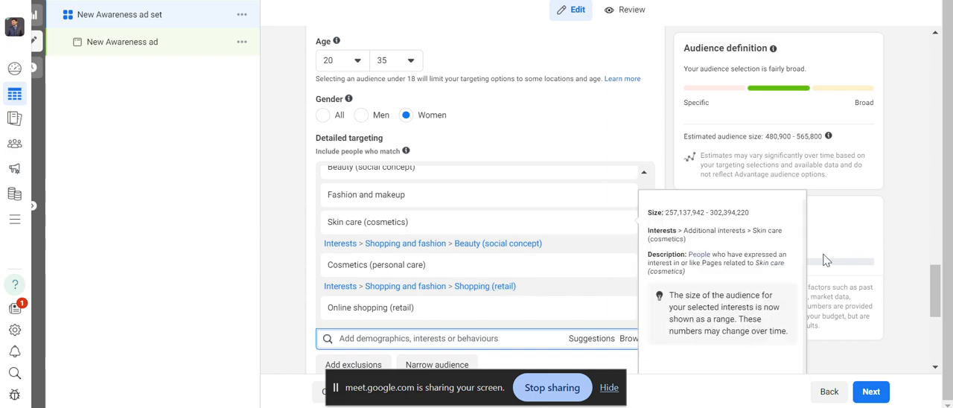
Switch the ad set to manual placements and deselect the Facebook and Audience Network platforms, keeping only Instagram.
{"action": "left_click_drag", "start_coordinate": [938, 309], "coordinate": [950, 352]}
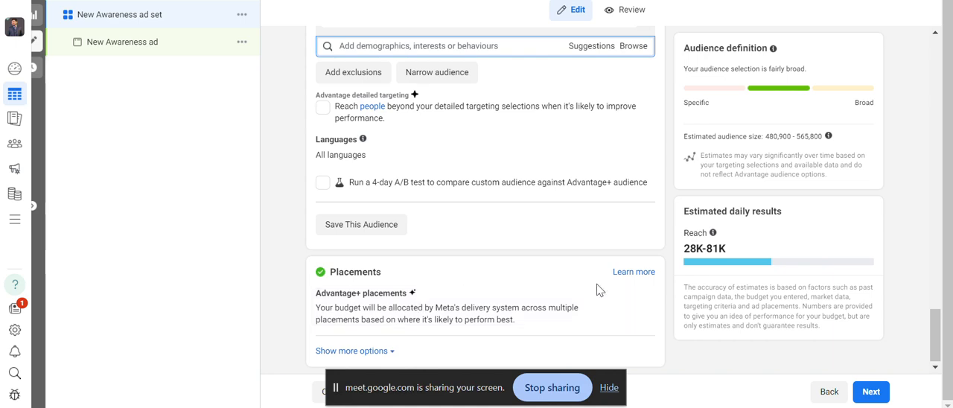
{"action": "left_click", "coordinate": [636, 295]}
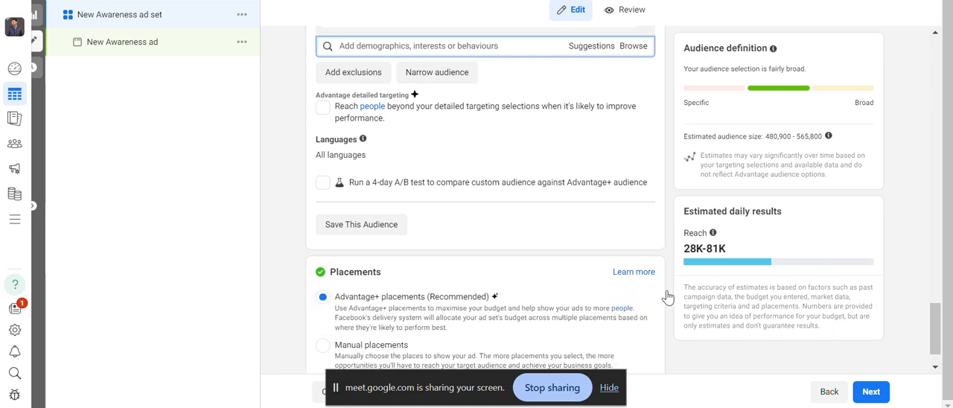
{"action": "scroll", "coordinate": [939, 325], "scroll_direction": "down", "scroll_amount": 1}
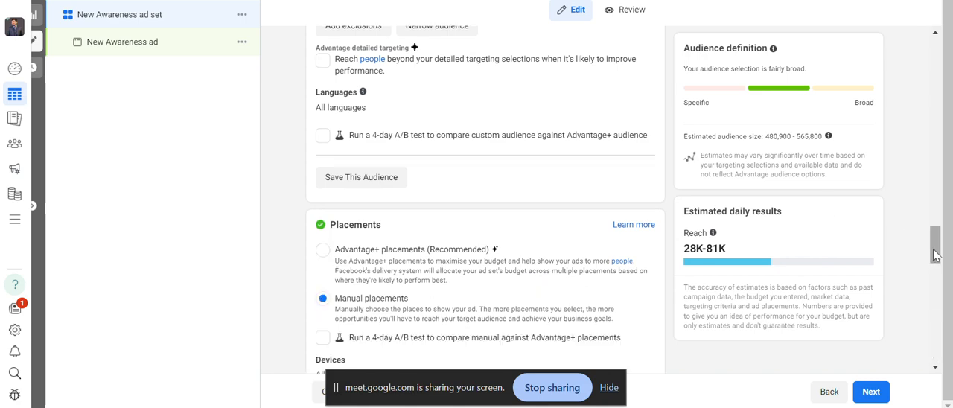
{"action": "left_click_drag", "start_coordinate": [934, 250], "coordinate": [934, 286]}
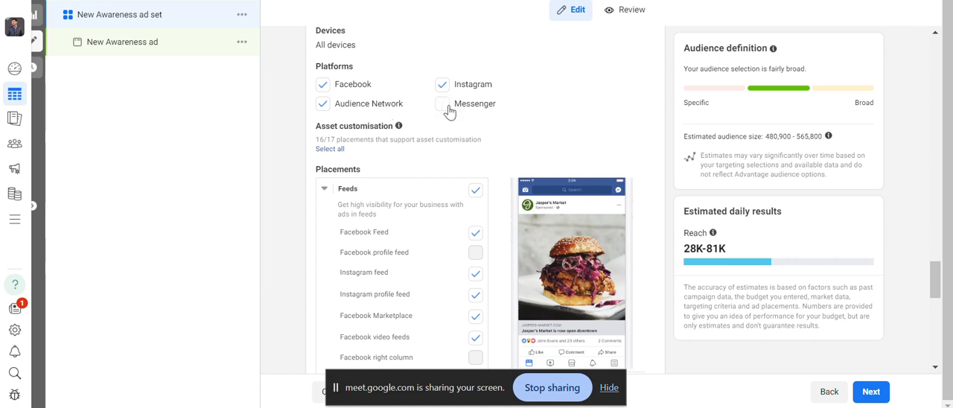
{"action": "left_click", "coordinate": [323, 86]}
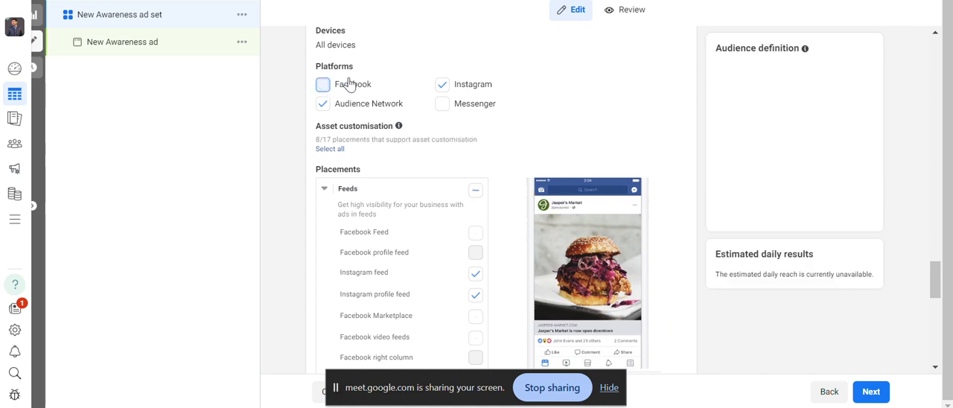
{"action": "left_click", "coordinate": [323, 104]}
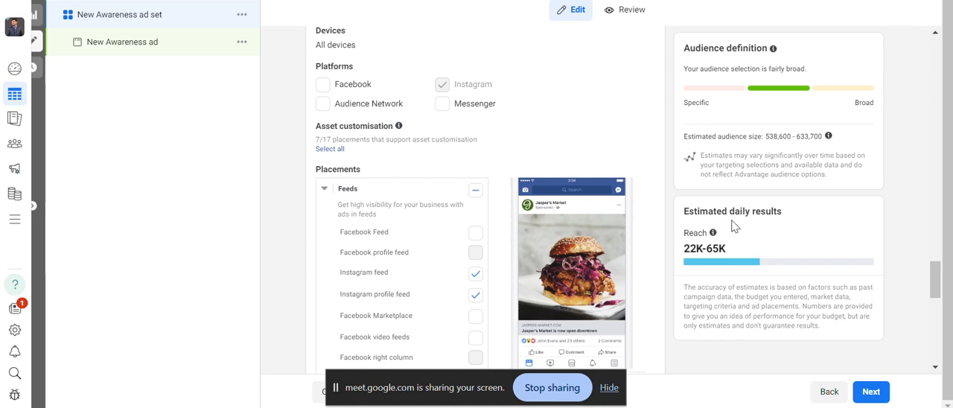
Deselect the Instagram Explore and Instagram Explore home placements under Feeds.
{"action": "left_click_drag", "start_coordinate": [935, 277], "coordinate": [936, 290]}
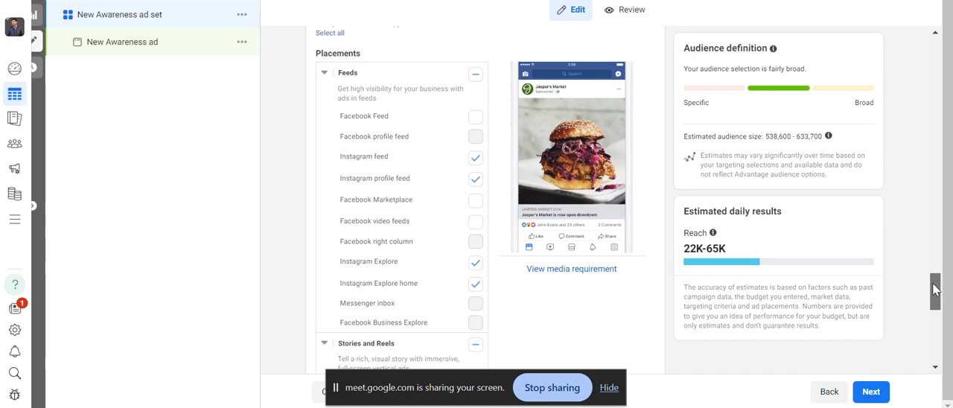
{"action": "left_click_drag", "start_coordinate": [936, 290], "coordinate": [934, 312]}
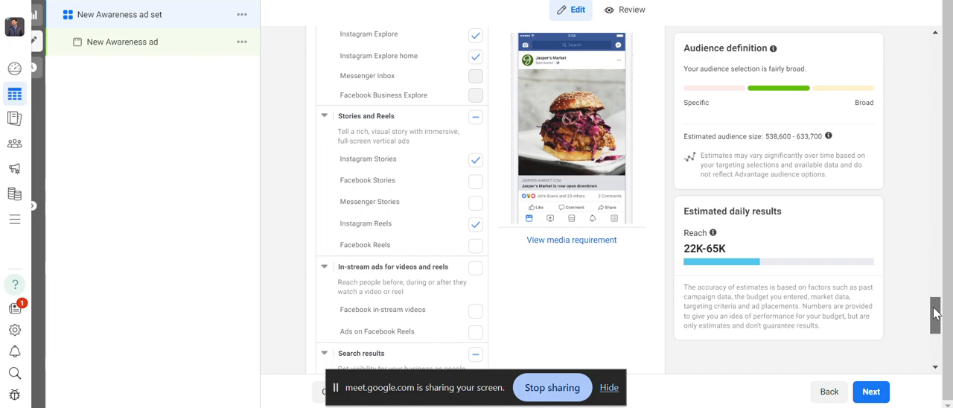
{"action": "left_click_drag", "start_coordinate": [935, 313], "coordinate": [935, 292]}
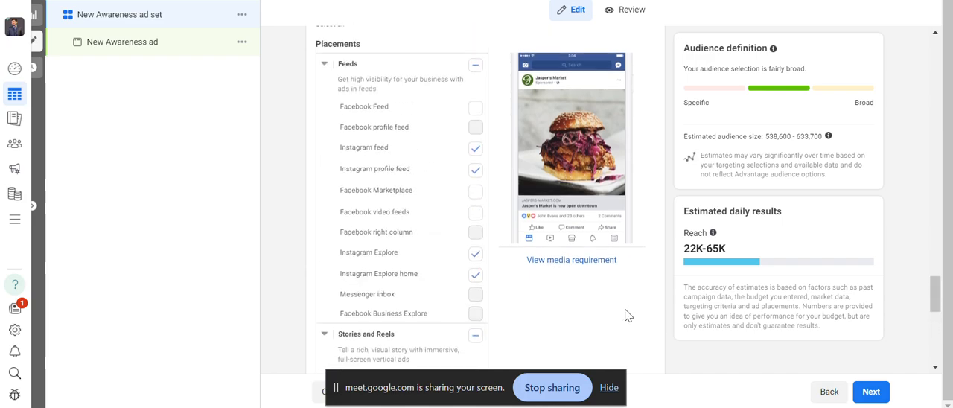
{"action": "left_click", "coordinate": [476, 170]}
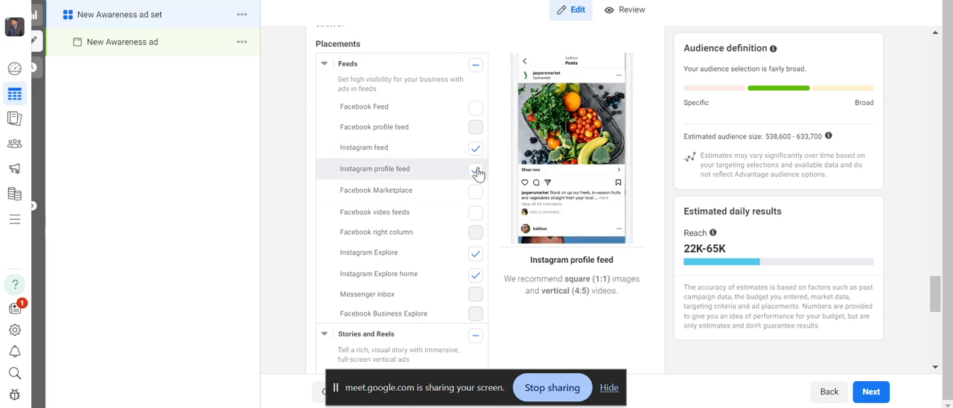
{"action": "left_click", "coordinate": [475, 255]}
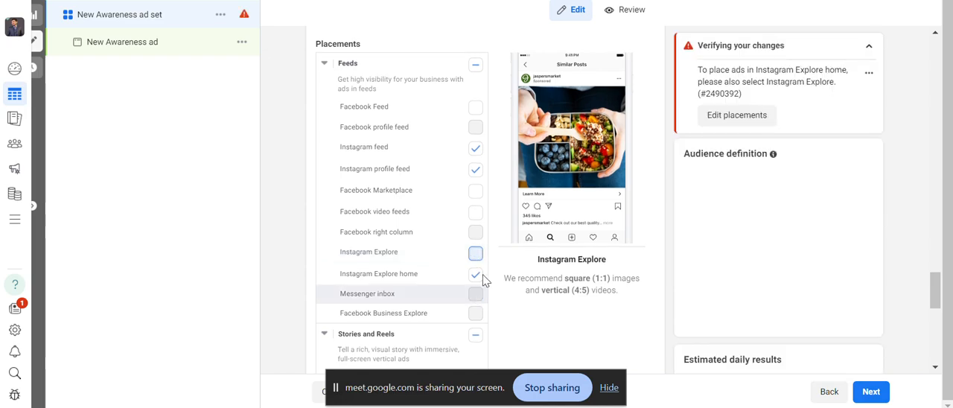
{"action": "left_click", "coordinate": [475, 274]}
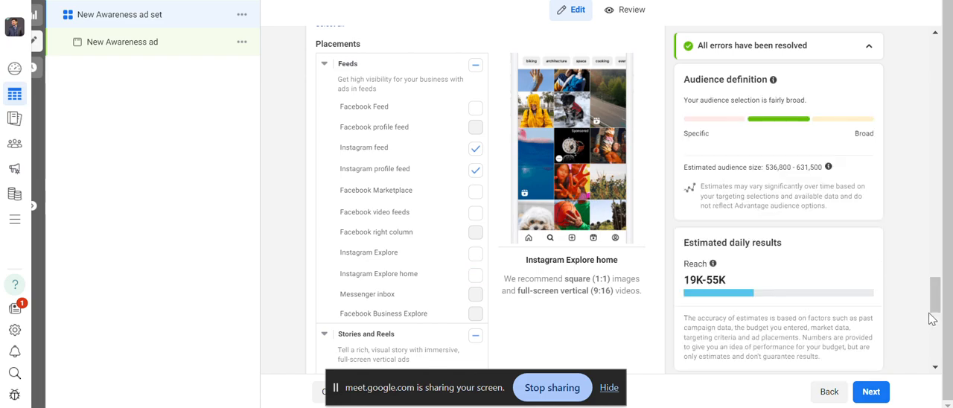
Switch the manual placements' platform from Instagram to Facebook, leaving Facebook as the only selected platform.
{"action": "left_click_drag", "start_coordinate": [936, 303], "coordinate": [936, 331]}
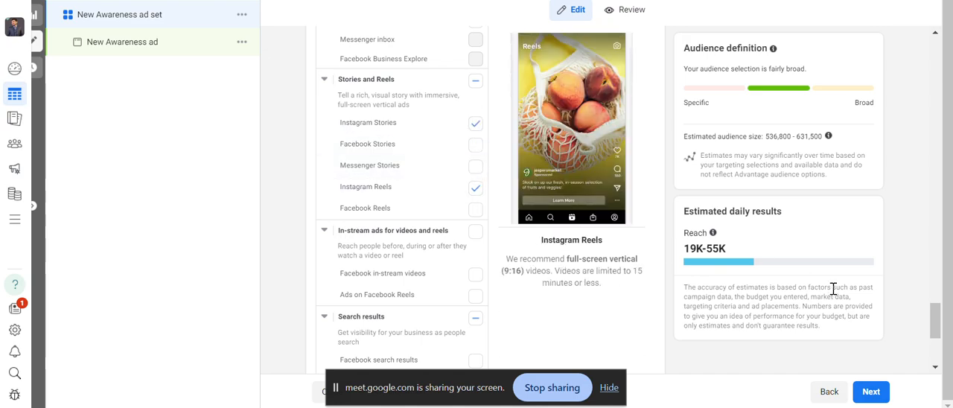
{"action": "left_click_drag", "start_coordinate": [935, 316], "coordinate": [933, 281]}
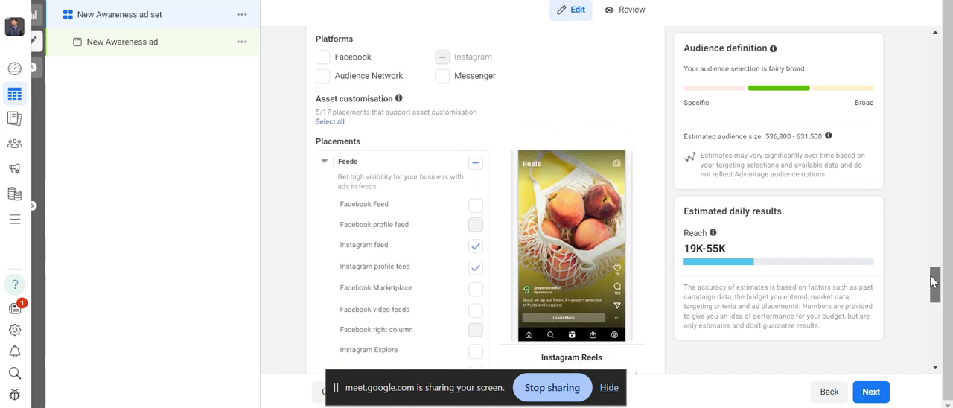
{"action": "left_click_drag", "start_coordinate": [934, 281], "coordinate": [940, 311]}
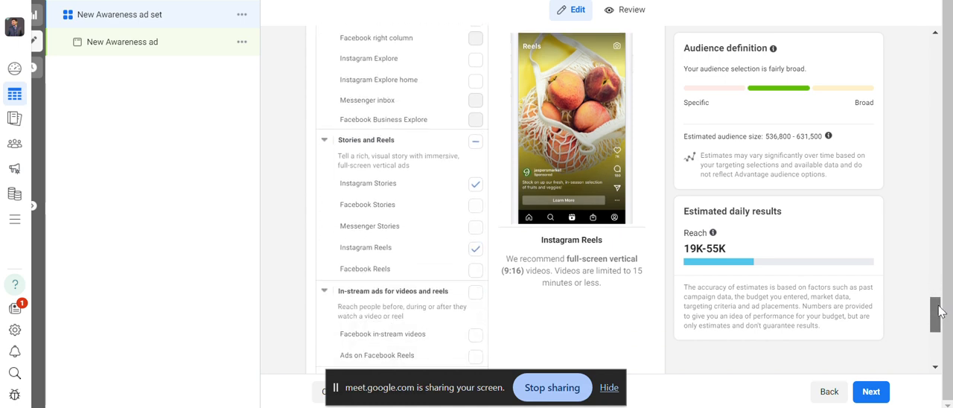
{"action": "left_click_drag", "start_coordinate": [939, 311], "coordinate": [931, 276]}
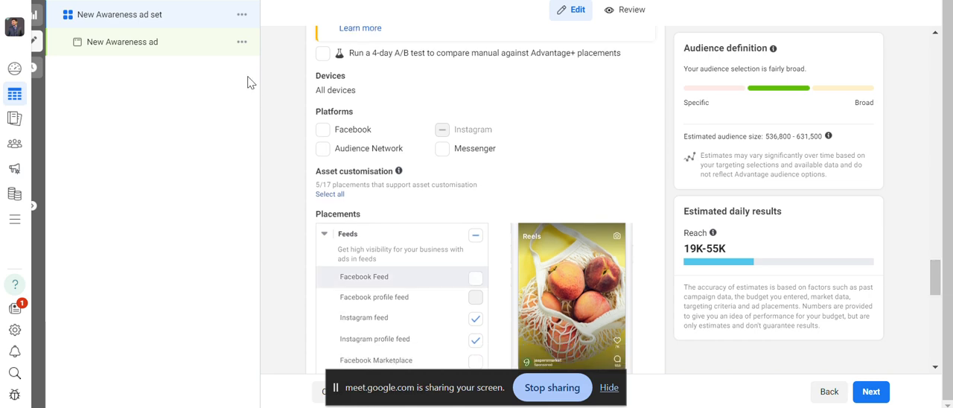
{"action": "left_click", "coordinate": [321, 130]}
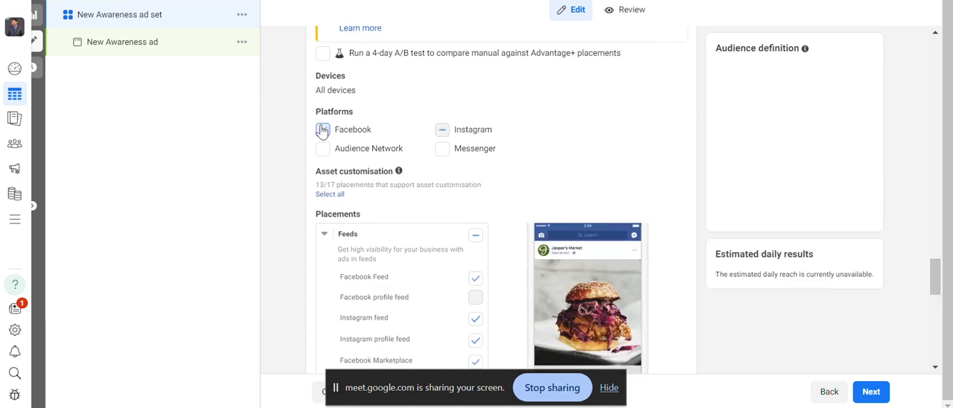
{"action": "left_click", "coordinate": [442, 134]}
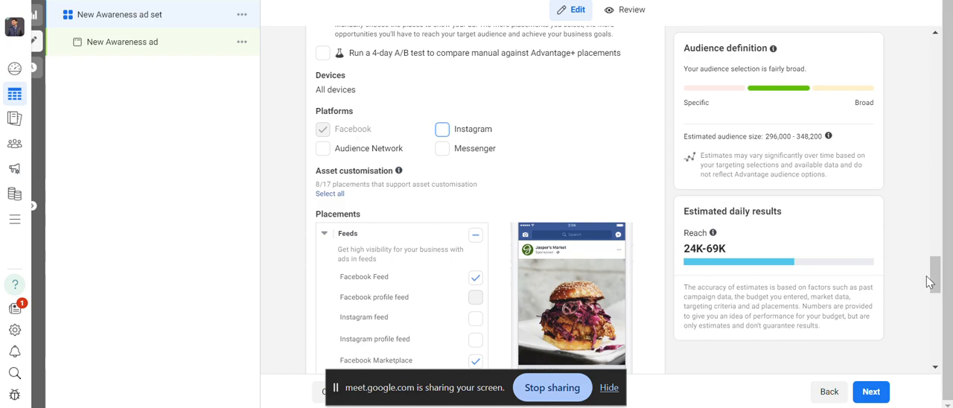
Set the ad set's placements back to Advantage+ placements (Recommended) and continue to the ad settings.
{"action": "left_click_drag", "start_coordinate": [932, 282], "coordinate": [934, 273]}
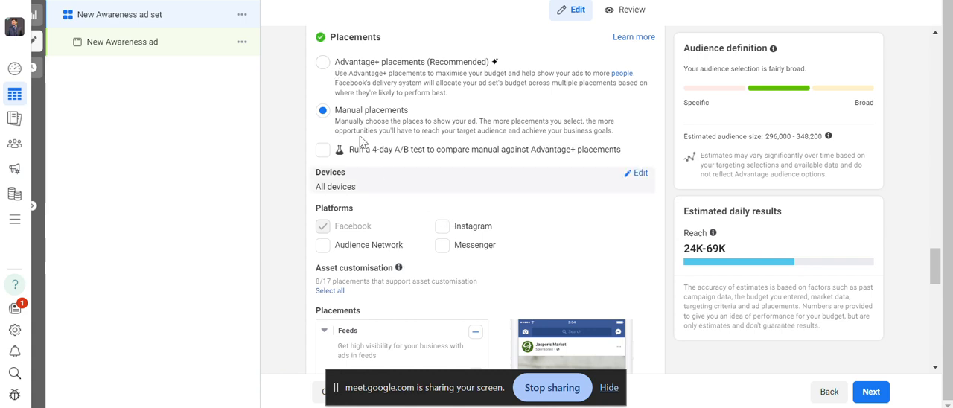
{"action": "left_click", "coordinate": [322, 62]}
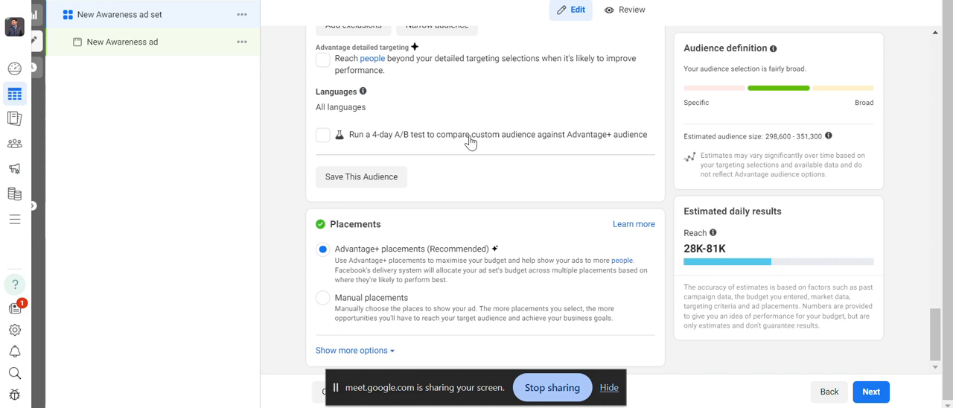
{"action": "mouse_move", "coordinate": [479, 141]}
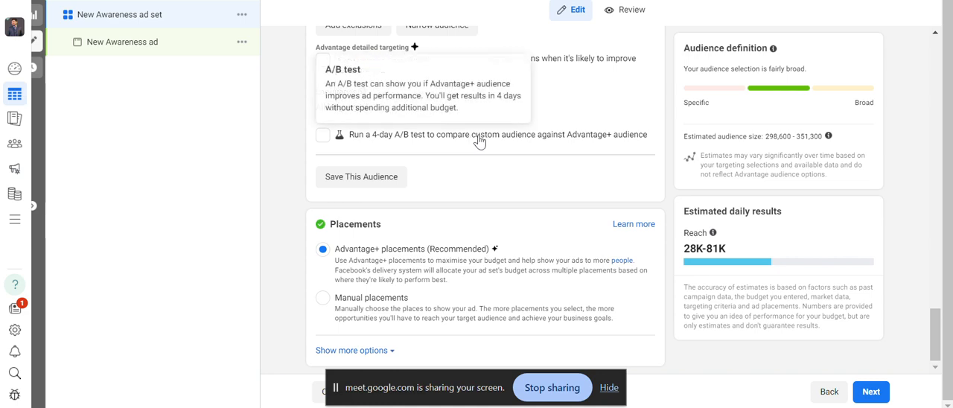
{"action": "left_click", "coordinate": [878, 398]}
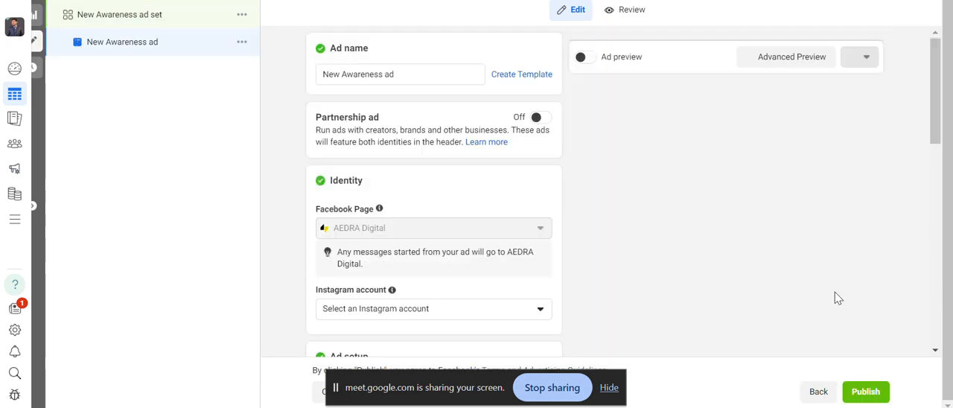
{"action": "left_click", "coordinate": [406, 75]}
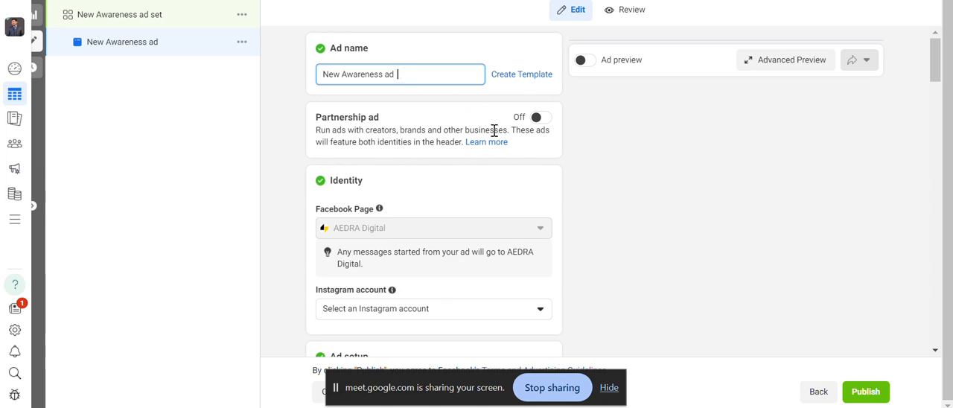
{"action": "left_click", "coordinate": [526, 157]}
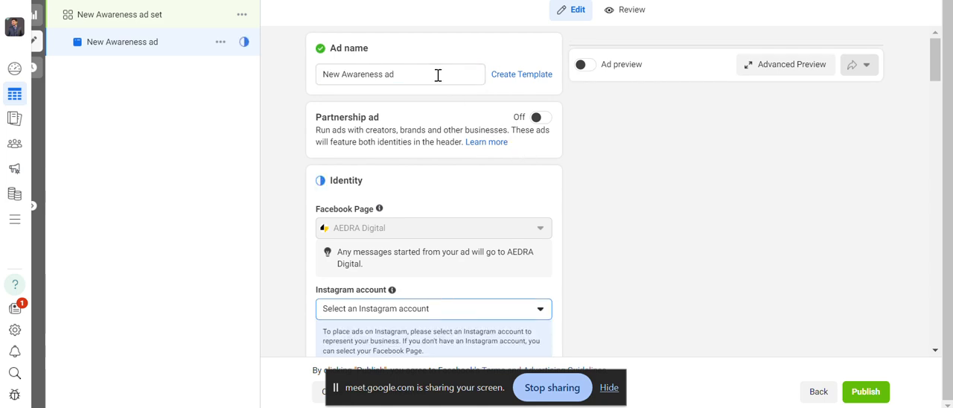
{"action": "left_click", "coordinate": [438, 74]}
{"action": "left_click", "coordinate": [540, 162]}
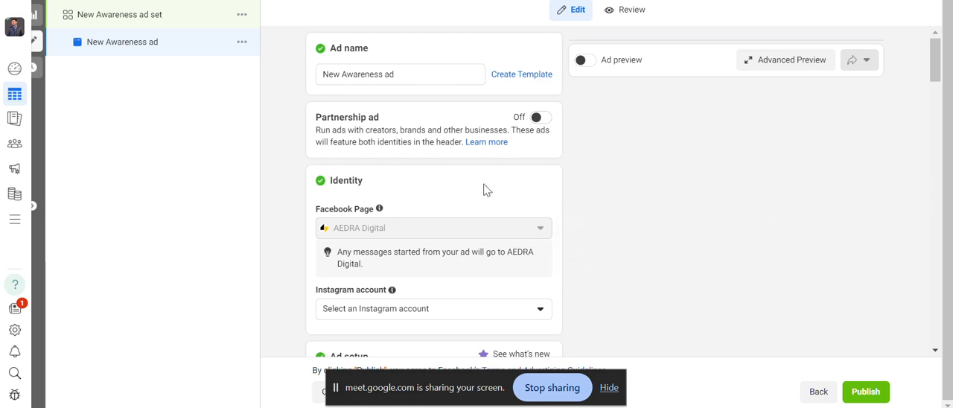
Turn on the ad preview and choose aedra.digital as the ad's Instagram account.
{"action": "left_click", "coordinate": [582, 63]}
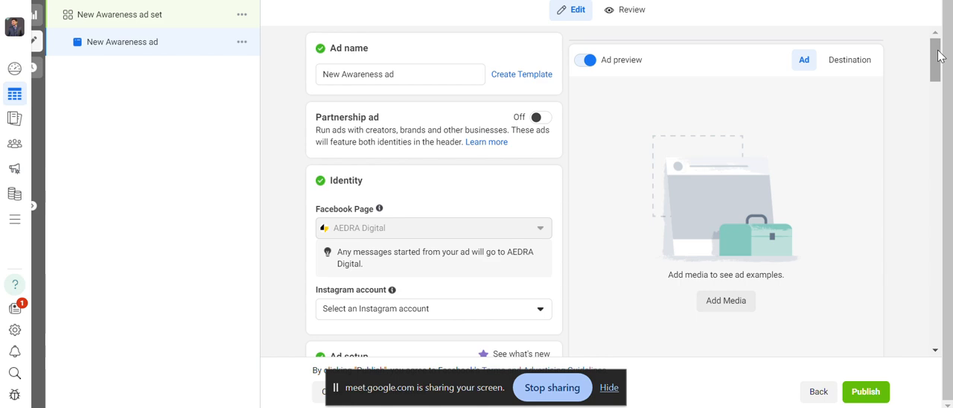
{"action": "left_click_drag", "start_coordinate": [940, 57], "coordinate": [939, 70]}
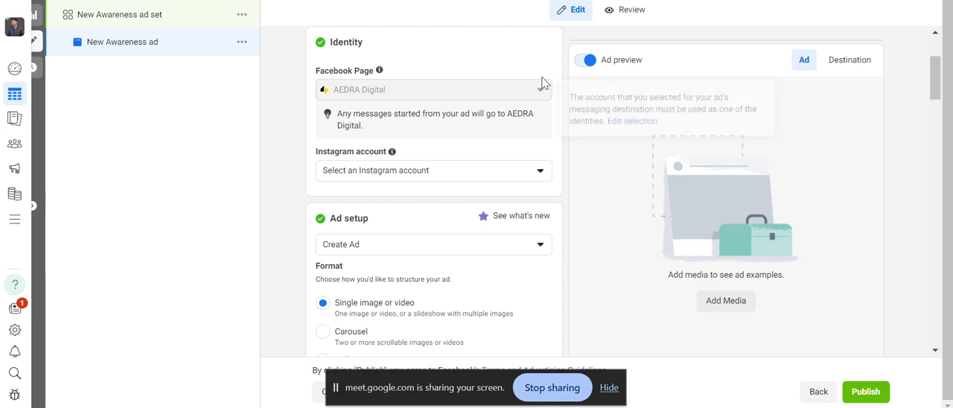
{"action": "left_click", "coordinate": [533, 177]}
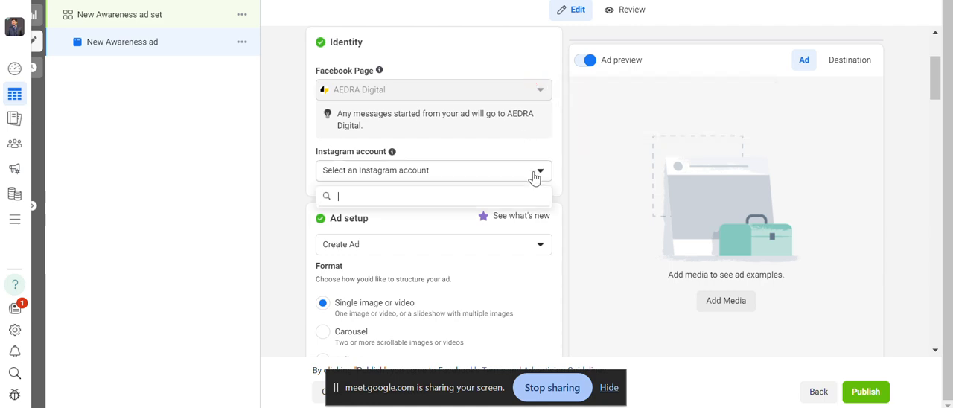
{"action": "left_click", "coordinate": [458, 223]}
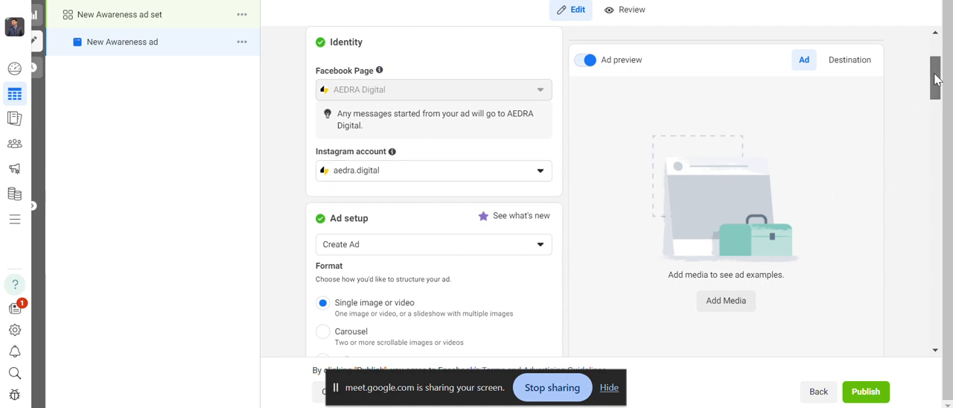
Change the ad setup from creating an ad to Use existing post.
{"action": "left_click_drag", "start_coordinate": [934, 74], "coordinate": [945, 95]}
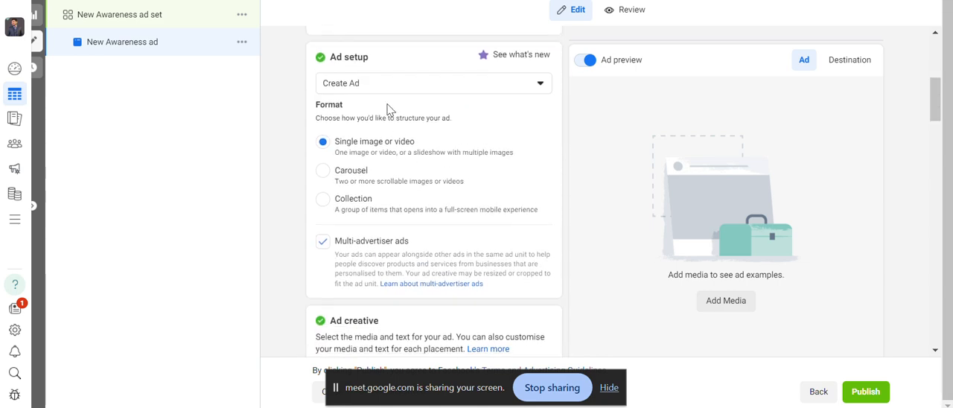
{"action": "left_click", "coordinate": [398, 83]}
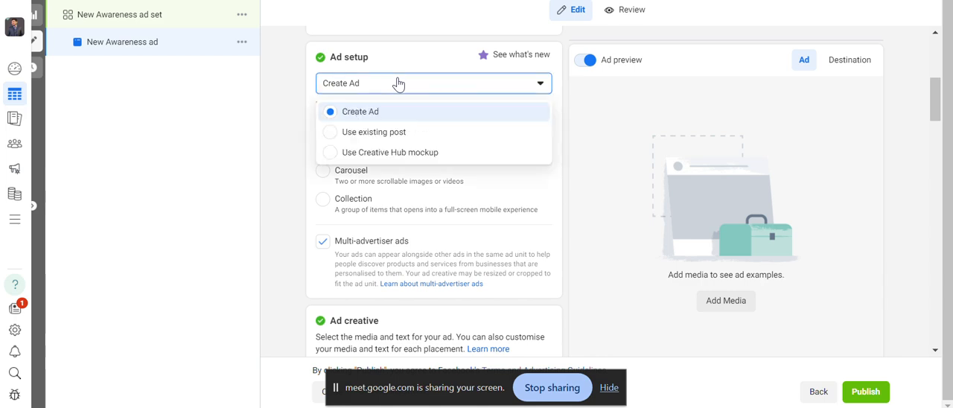
{"action": "left_click", "coordinate": [394, 133]}
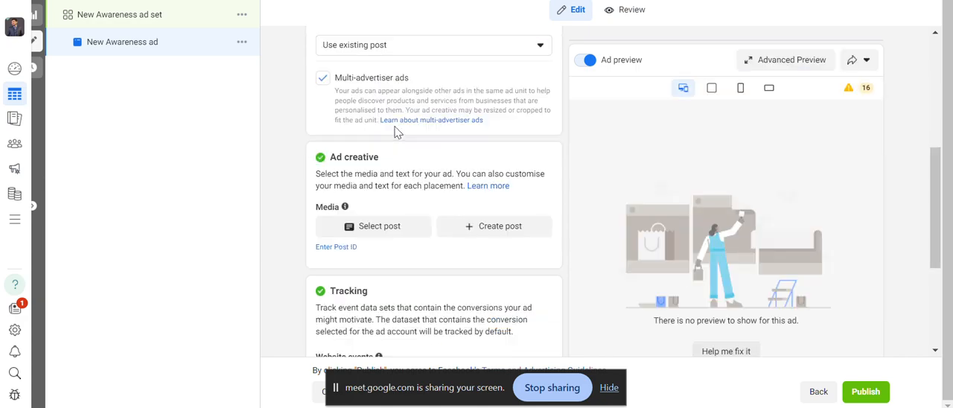
Try the Facebook post dated 2 May 2024 as the ad's media, clear the selection and leave the post selection.
{"action": "left_click", "coordinate": [386, 229]}
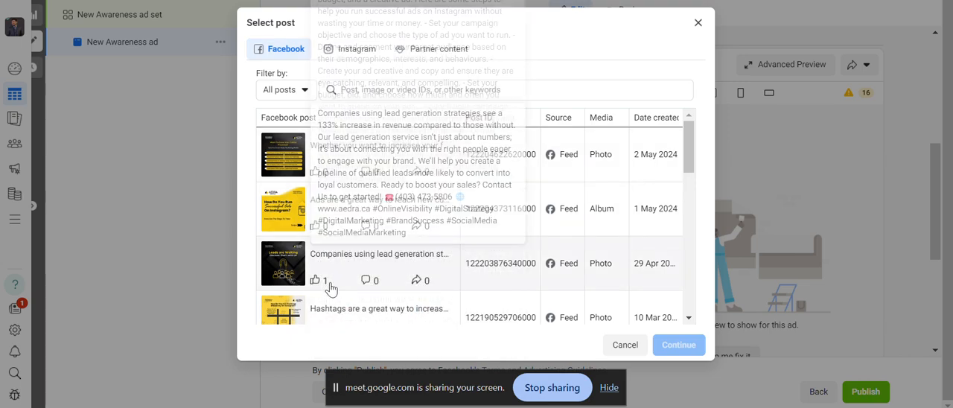
{"action": "left_click", "coordinate": [303, 168]}
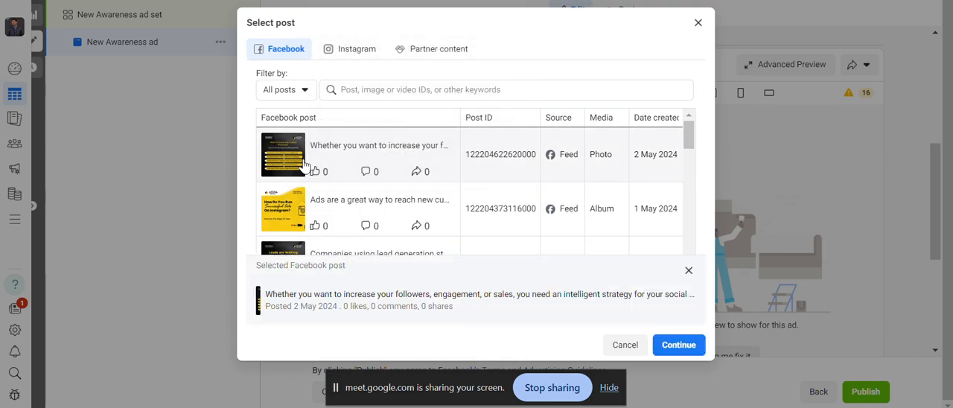
{"action": "left_click", "coordinate": [688, 271]}
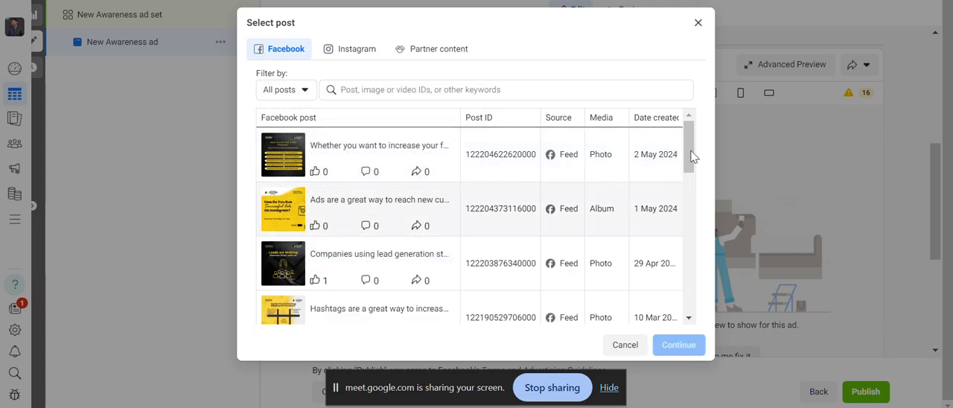
{"action": "left_click", "coordinate": [699, 24]}
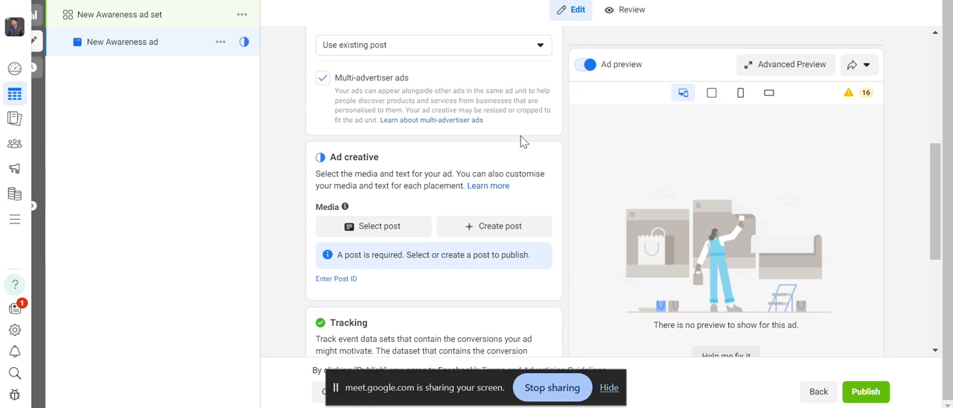
Set the ad setup back to Create Ad.
{"action": "left_click", "coordinate": [518, 50]}
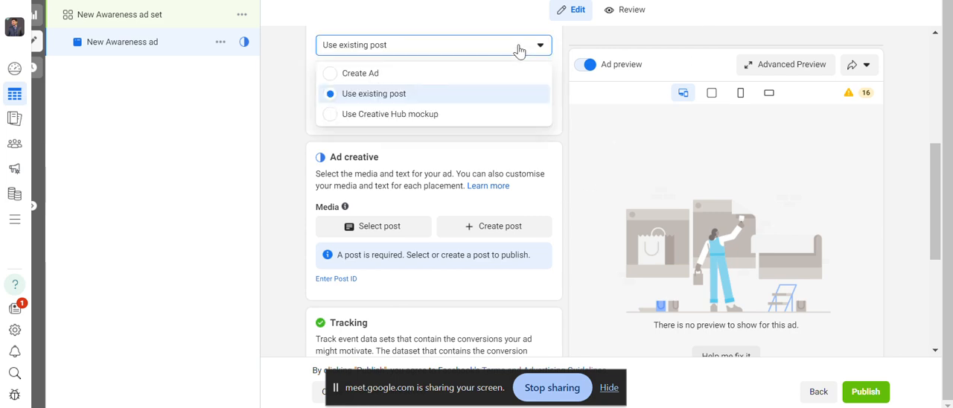
{"action": "left_click", "coordinate": [440, 75]}
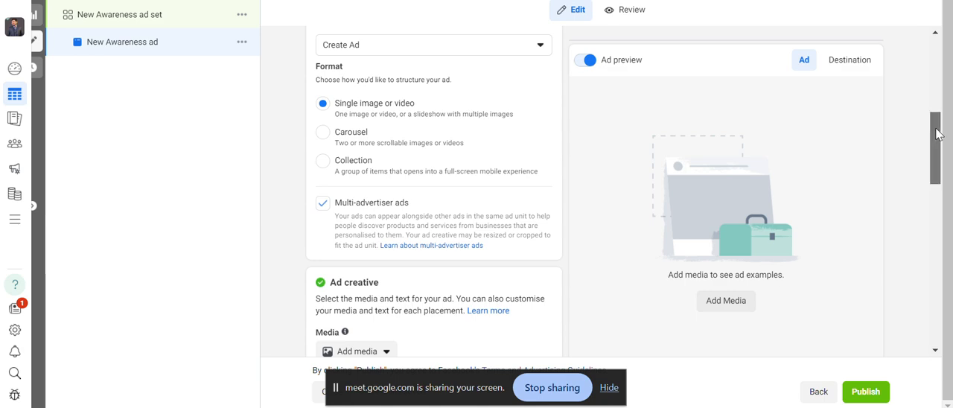
{"action": "left_click_drag", "start_coordinate": [937, 134], "coordinate": [937, 113]}
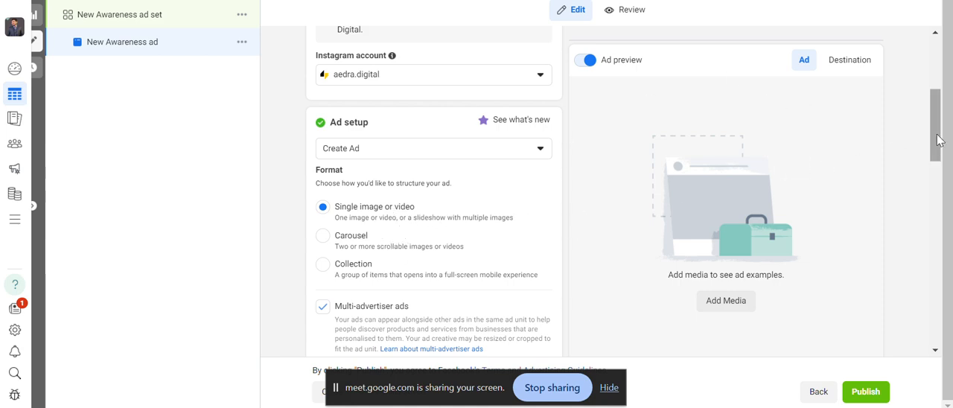
Upload the KIDS EDUCATION poster from the computer and select it as the ad's image.
{"action": "left_click_drag", "start_coordinate": [936, 140], "coordinate": [950, 221]}
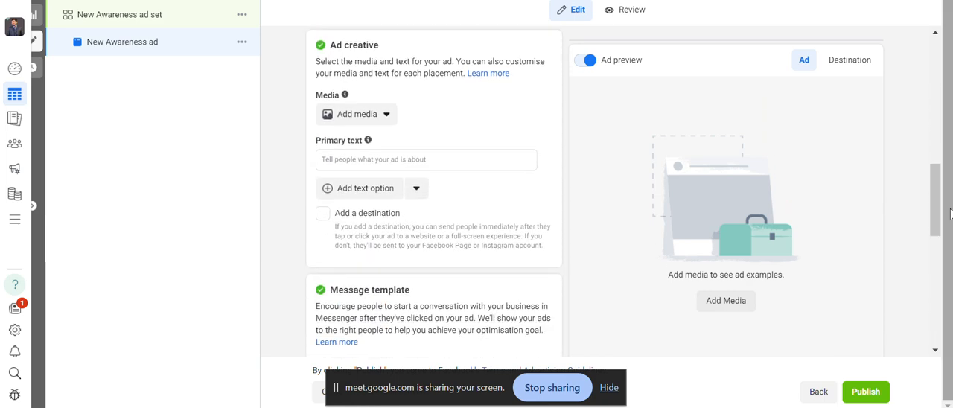
{"action": "left_click", "coordinate": [383, 113]}
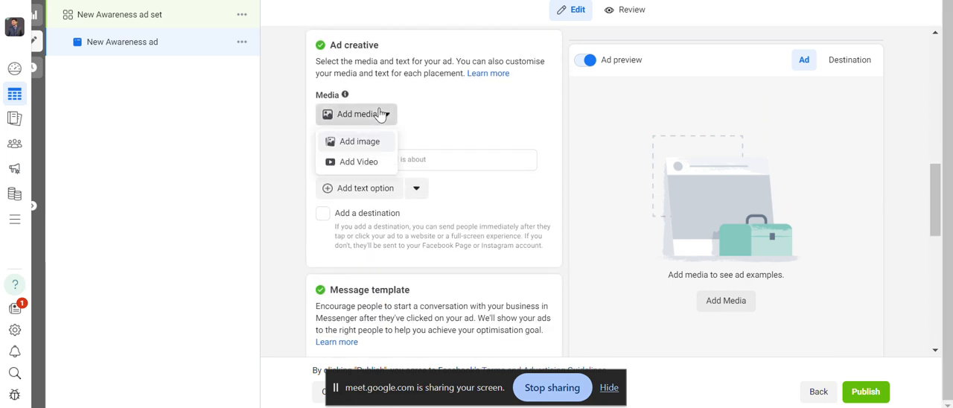
{"action": "left_click", "coordinate": [355, 151]}
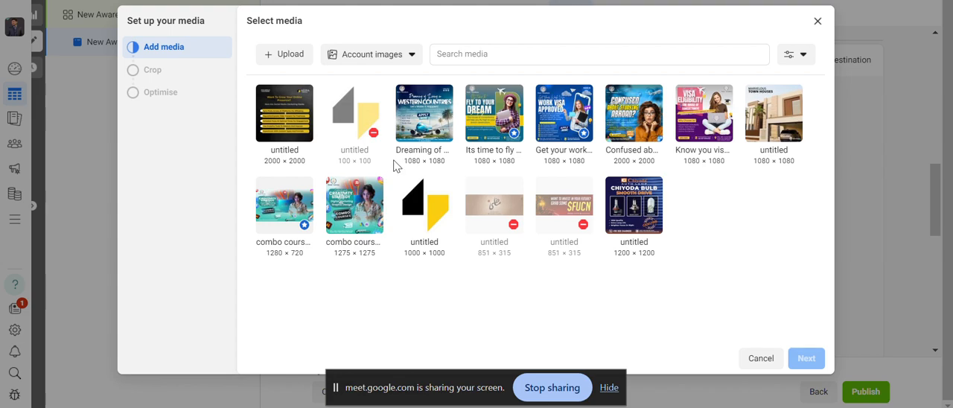
{"action": "left_click", "coordinate": [290, 58]}
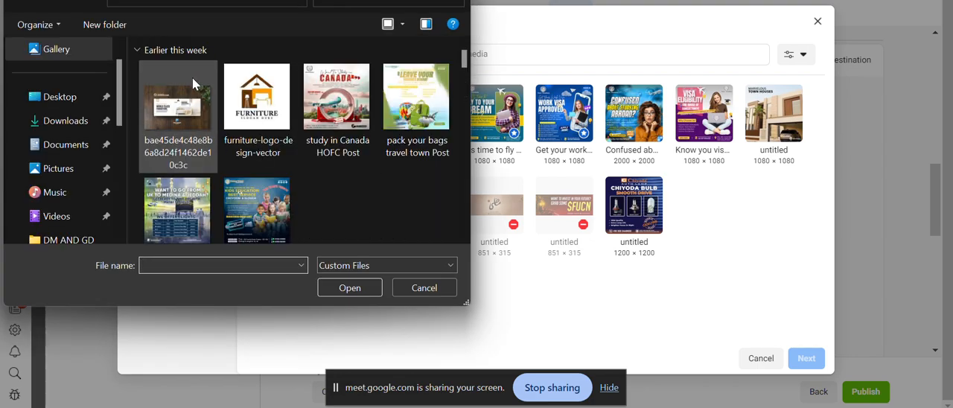
{"action": "double_click", "coordinate": [264, 190]}
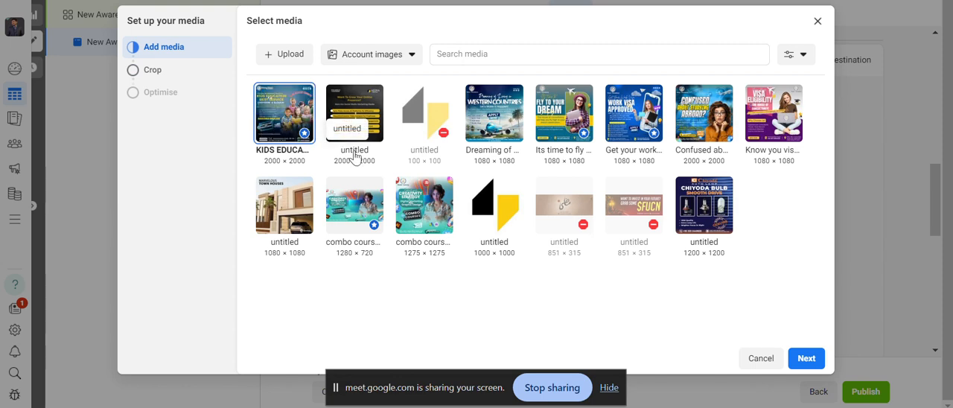
{"action": "left_click", "coordinate": [342, 107]}
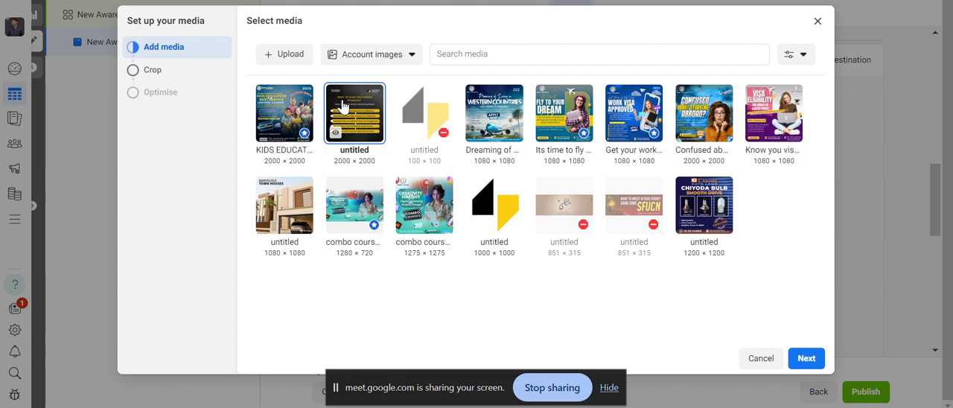
{"action": "left_click", "coordinate": [294, 106]}
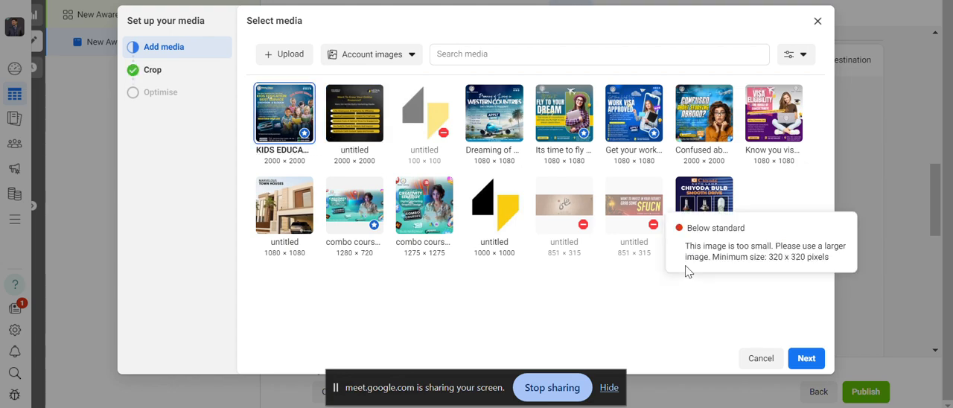
Review the poster's crops for each placement group, keep the preset crops and finish the media setup.
{"action": "left_click", "coordinate": [804, 360]}
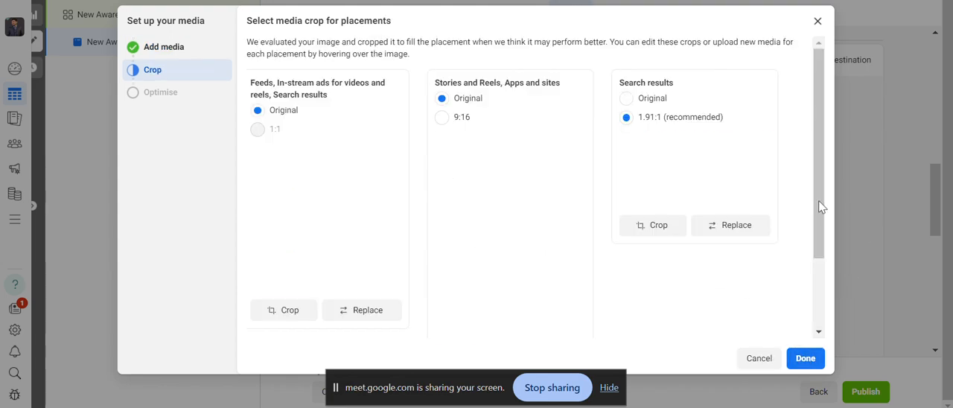
{"action": "left_click_drag", "start_coordinate": [824, 204], "coordinate": [830, 308]}
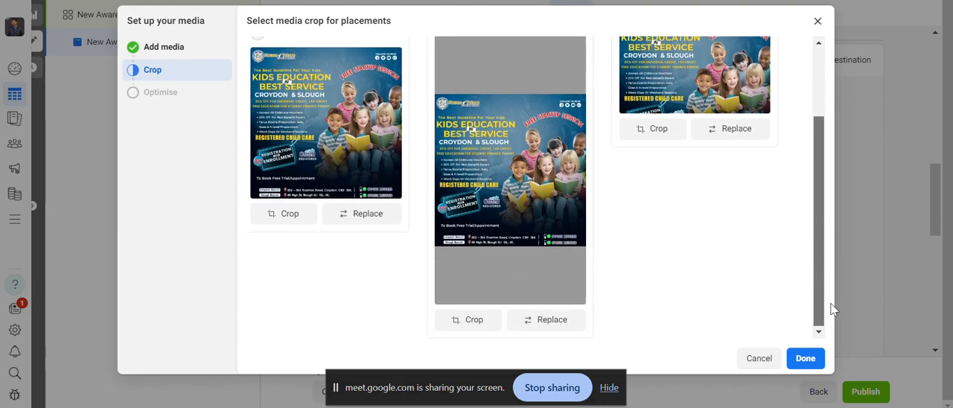
{"action": "left_click", "coordinate": [798, 360]}
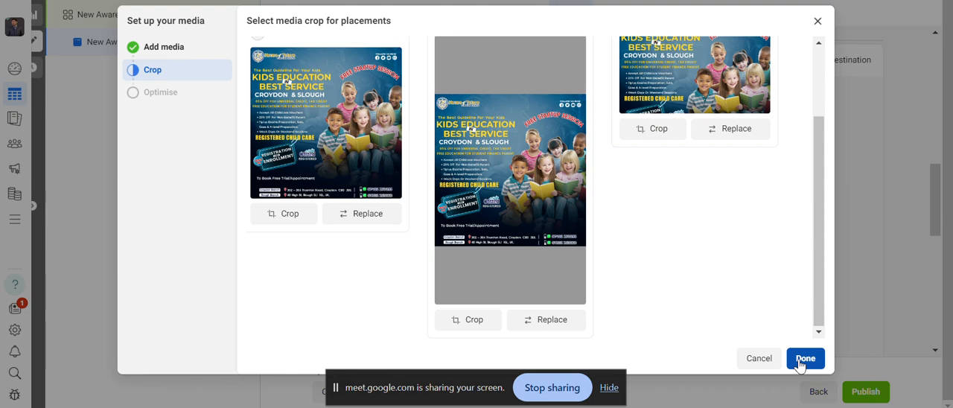
{"action": "left_click", "coordinate": [803, 360]}
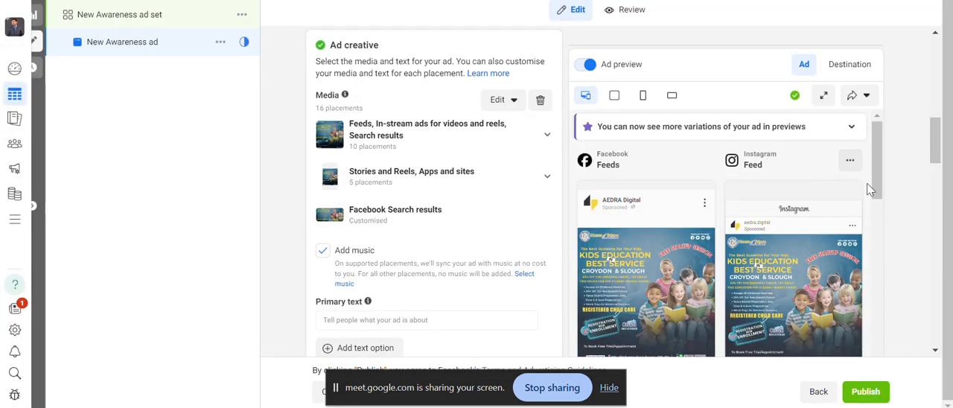
Examine the poster in the Facebook and Instagram feed and story previews, collapsing the verification notice.
{"action": "scroll", "coordinate": [874, 183], "scroll_direction": "down", "scroll_amount": 2}
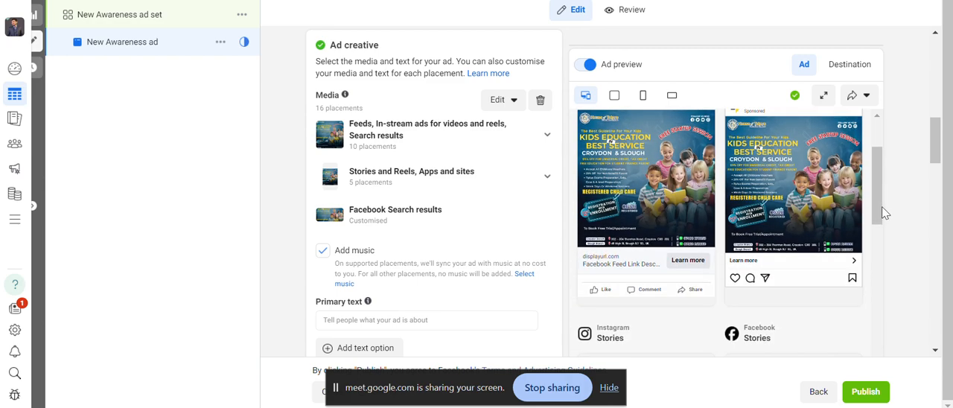
{"action": "scroll", "coordinate": [882, 195], "scroll_direction": "up", "scroll_amount": 2}
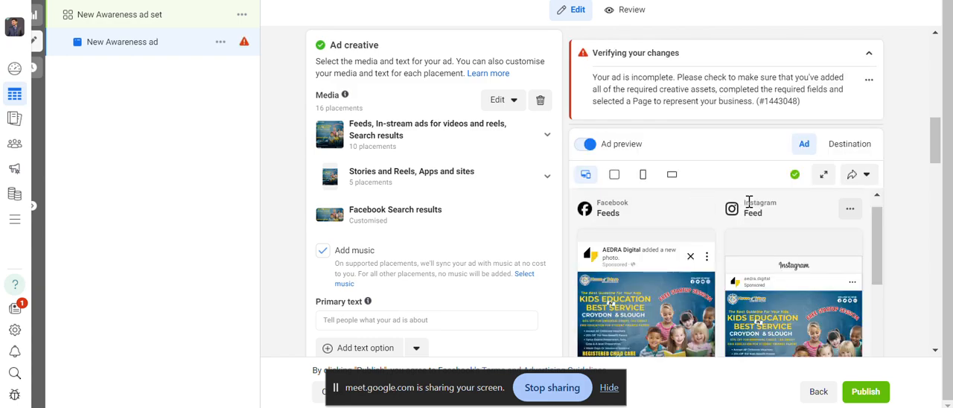
{"action": "left_click", "coordinate": [870, 56]}
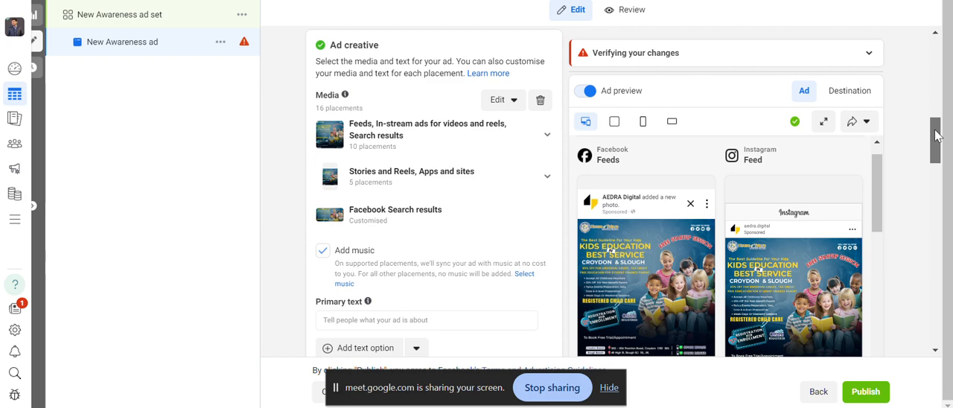
{"action": "left_click_drag", "start_coordinate": [937, 134], "coordinate": [944, 169]}
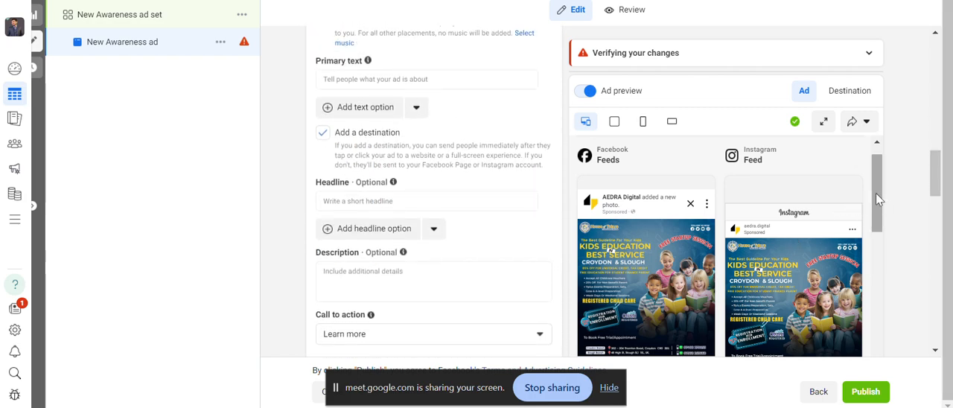
{"action": "left_click_drag", "start_coordinate": [875, 194], "coordinate": [881, 239]}
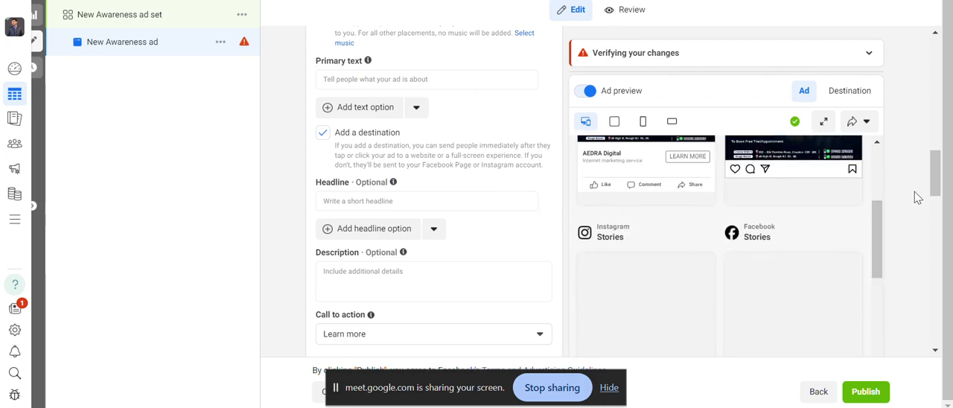
{"action": "left_click_drag", "start_coordinate": [934, 187], "coordinate": [933, 153]}
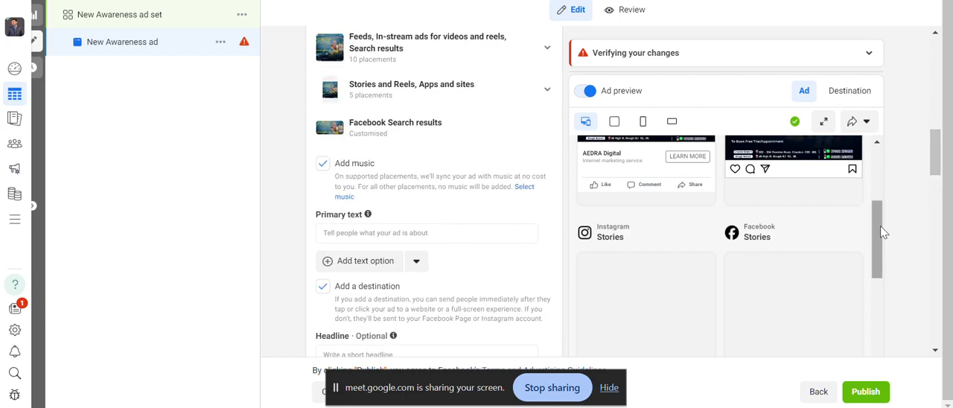
{"action": "left_click_drag", "start_coordinate": [879, 228], "coordinate": [884, 184]}
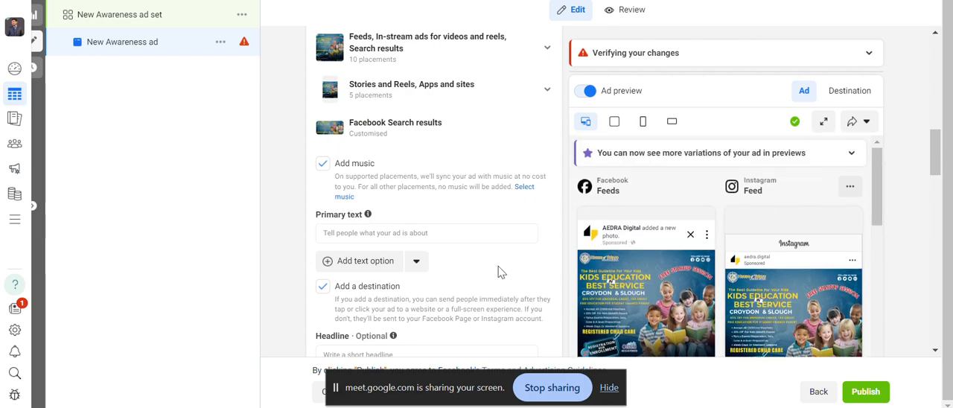
Enter "best makeup in the town" as the ad's primary text.
{"action": "left_click", "coordinate": [431, 235]}
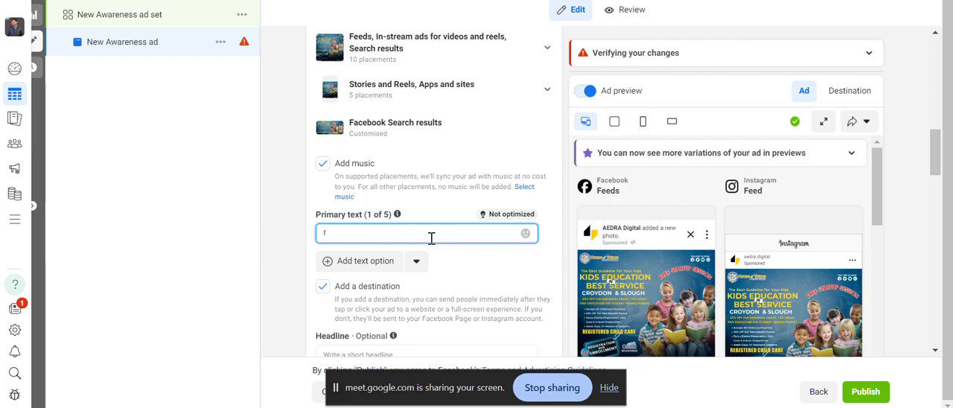
{"action": "key", "text": "BackSpace"}
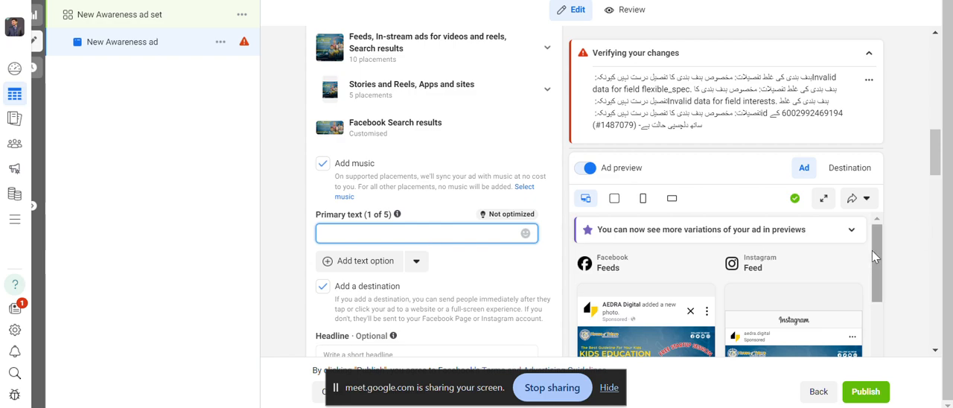
{"action": "left_click_drag", "start_coordinate": [873, 252], "coordinate": [882, 279]}
{"action": "left_click", "coordinate": [501, 233]}
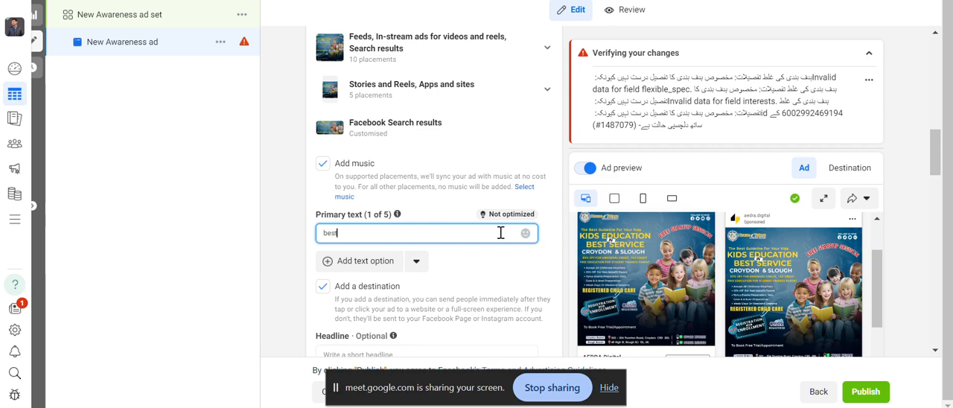
{"action": "type", "text": "best a"}
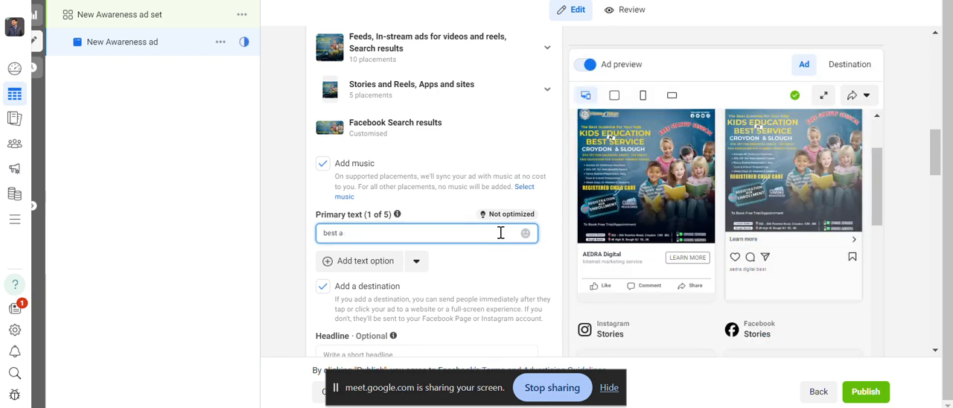
{"action": "key", "text": "BackSpace"}
{"action": "key", "text": "BackSpace"}
{"action": "type", "text": "makeup in t"}
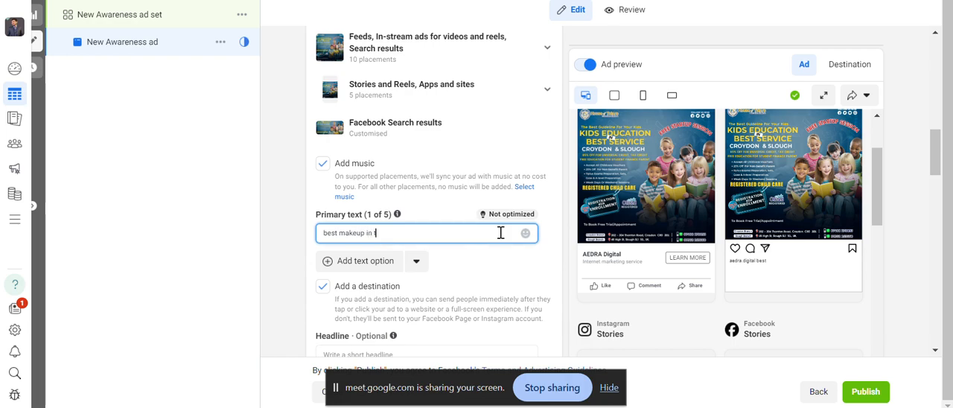
{"action": "type", "text": "he"}
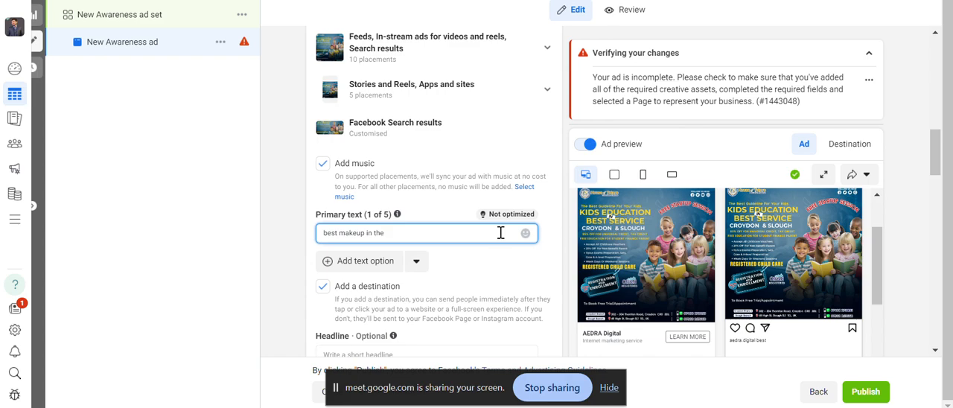
{"action": "type", "text": " to"}
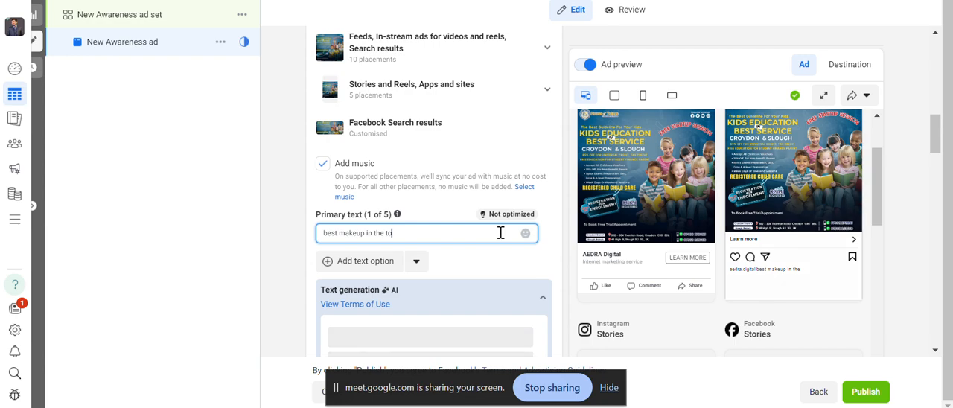
{"action": "type", "text": "wn"}
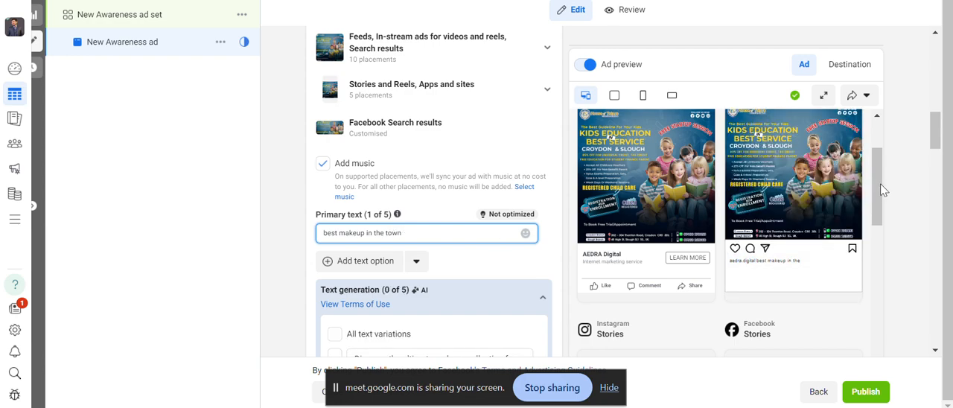
Collapse the verification notice and check how the primary text appears in the Facebook and Instagram feed previews.
{"action": "left_click_drag", "start_coordinate": [881, 184], "coordinate": [877, 162]}
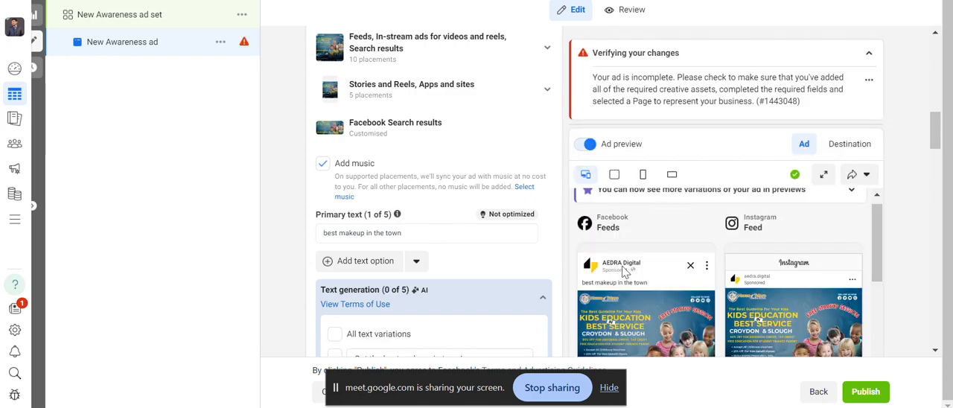
{"action": "left_click", "coordinate": [869, 82]}
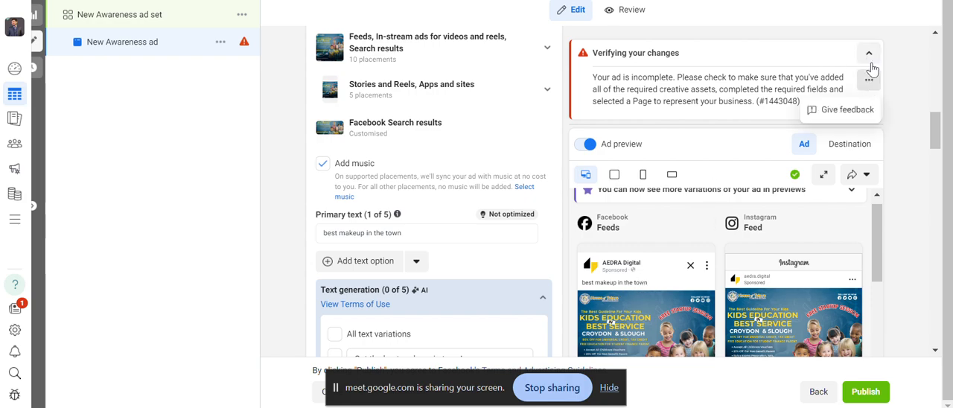
{"action": "left_click", "coordinate": [868, 54]}
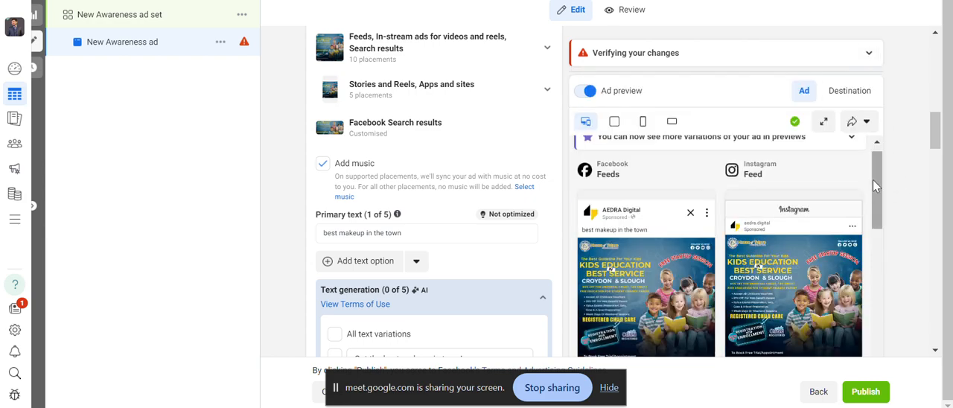
{"action": "left_click_drag", "start_coordinate": [874, 186], "coordinate": [876, 198]}
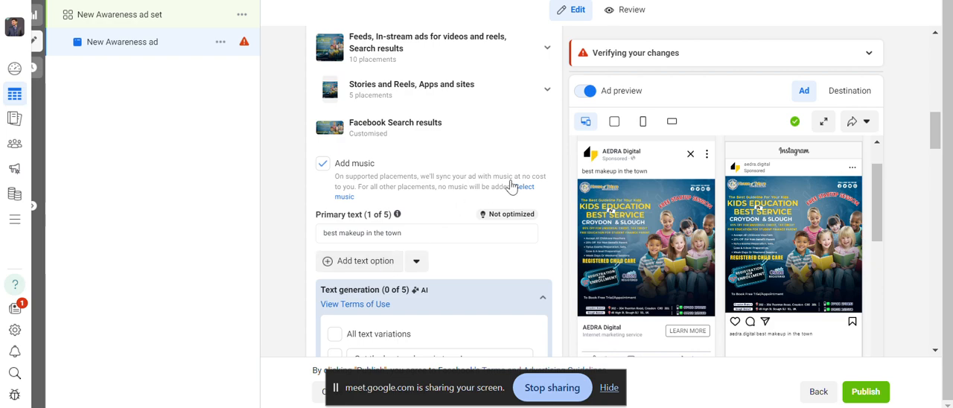
Read through the AI-generated text variations offered for the primary text.
{"action": "left_click", "coordinate": [416, 230]}
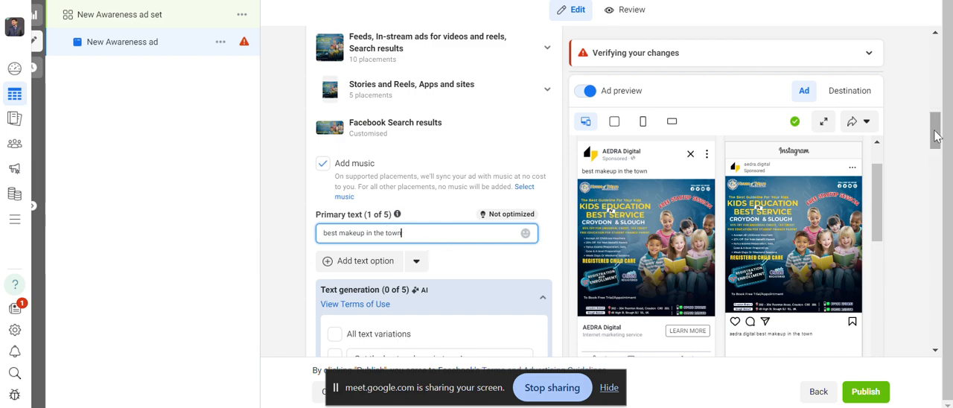
{"action": "left_click_drag", "start_coordinate": [937, 134], "coordinate": [936, 155]}
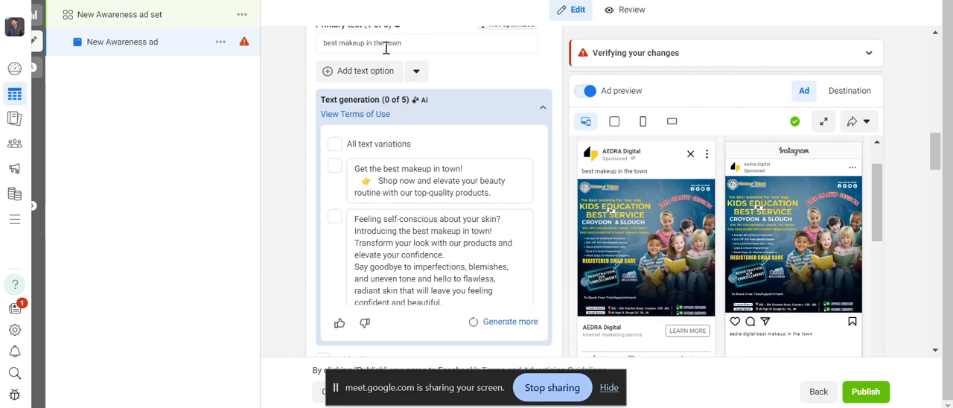
{"action": "scroll", "coordinate": [367, 238], "scroll_direction": "down", "scroll_amount": 3}
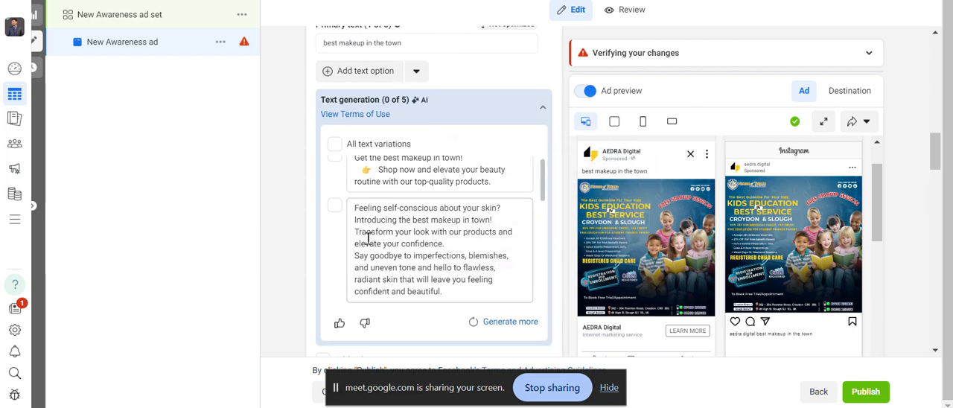
{"action": "scroll", "coordinate": [367, 238], "scroll_direction": "down", "scroll_amount": 3}
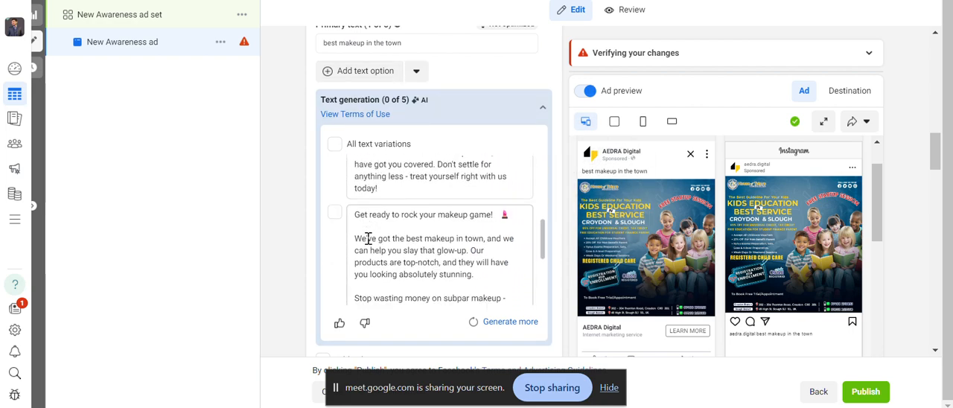
{"action": "scroll", "coordinate": [367, 238], "scroll_direction": "up", "scroll_amount": 5}
{"action": "scroll", "coordinate": [367, 238], "scroll_direction": "up", "scroll_amount": 3}
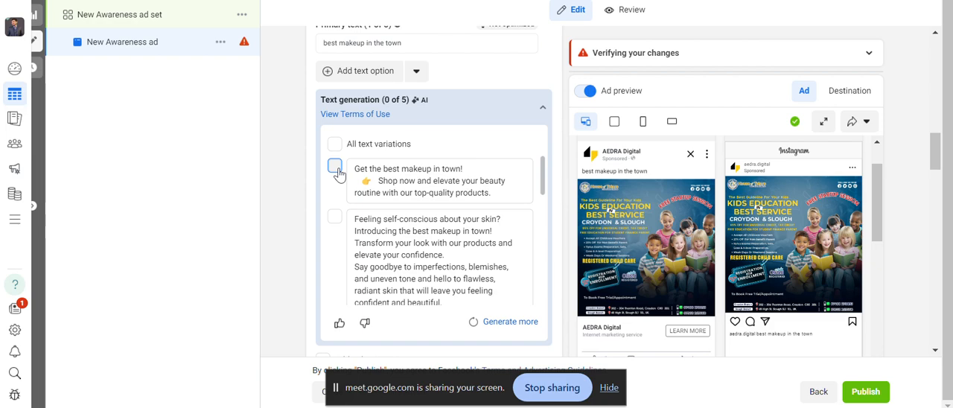
Select the first four AI-generated text variations for the ad's primary text.
{"action": "left_click", "coordinate": [337, 216]}
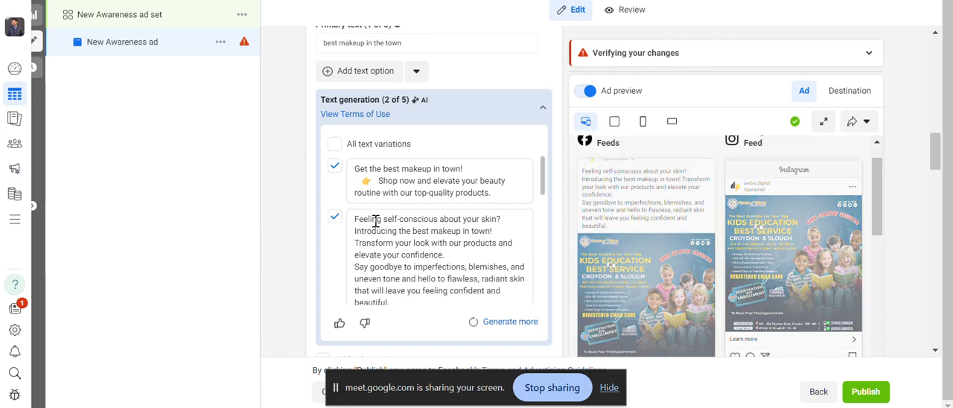
{"action": "scroll", "coordinate": [376, 221], "scroll_direction": "down", "scroll_amount": 3}
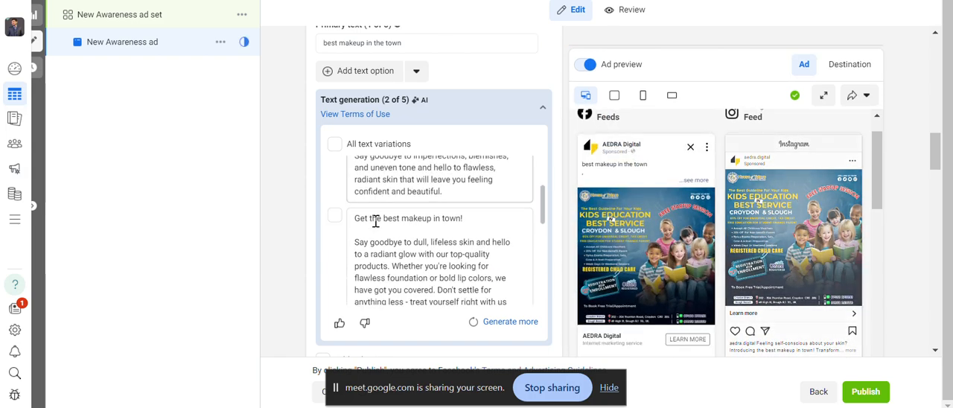
{"action": "left_click", "coordinate": [337, 216]}
{"action": "scroll", "coordinate": [350, 223], "scroll_direction": "down", "scroll_amount": 2}
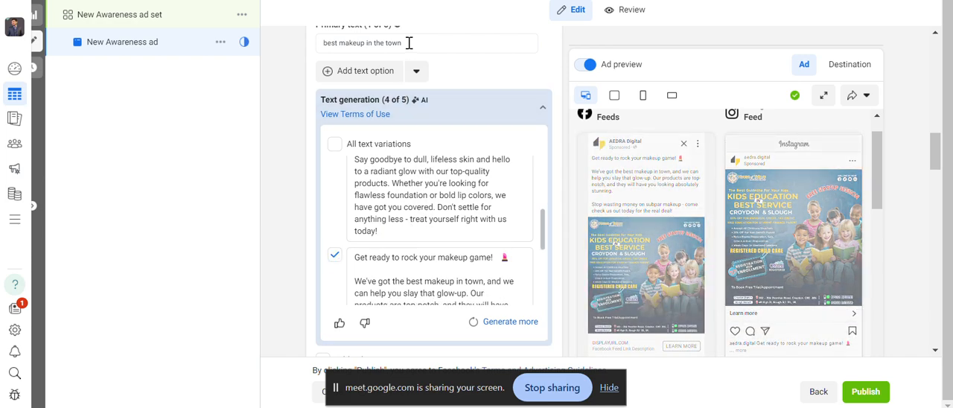
Compare the primary text with its appearance in the Facebook and Instagram feed previews, collapsing the verification notice.
{"action": "triple_click", "coordinate": [409, 42]}
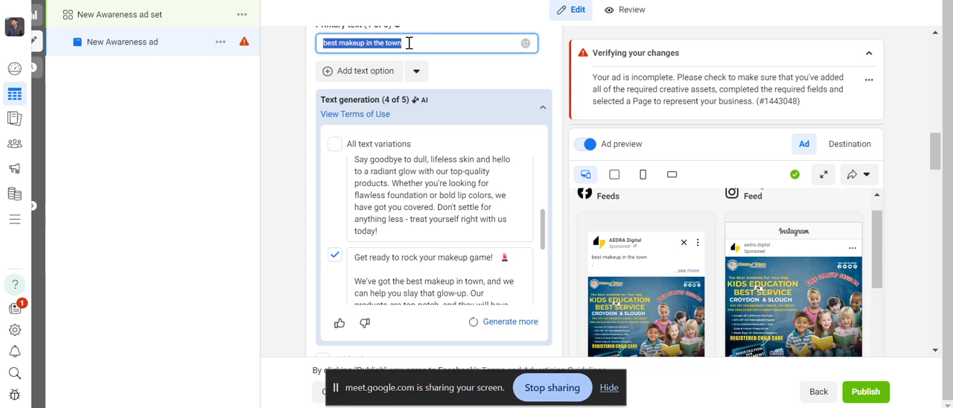
{"action": "left_click", "coordinate": [866, 55]}
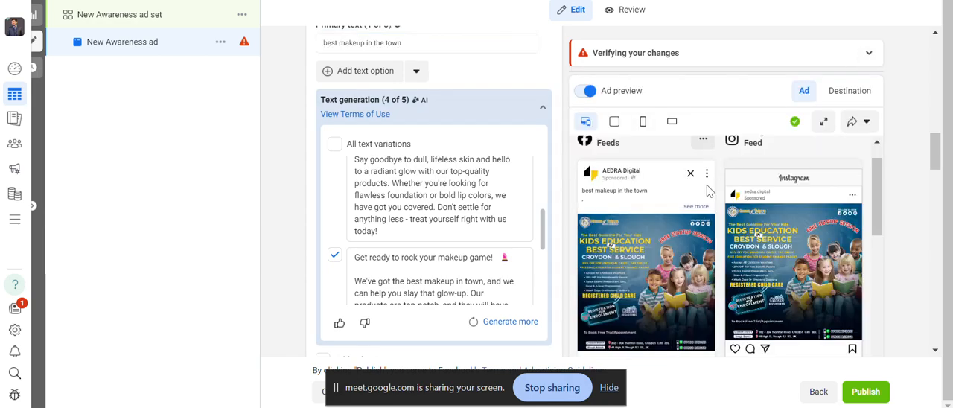
{"action": "left_click_drag", "start_coordinate": [940, 154], "coordinate": [947, 188]}
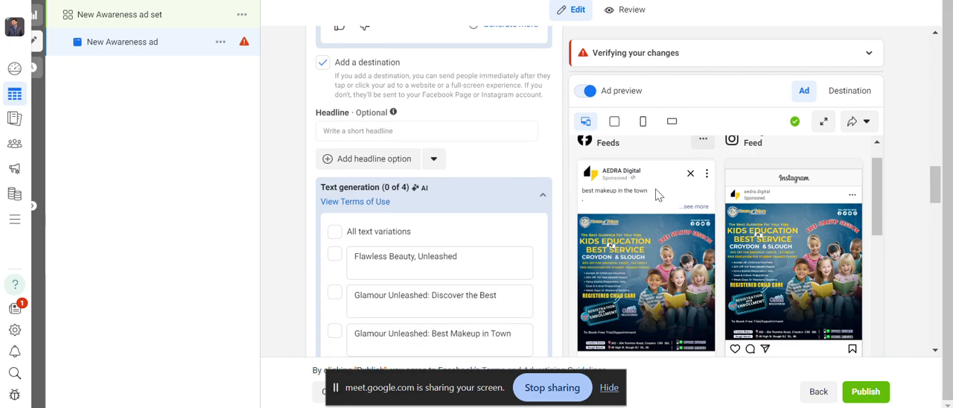
{"action": "left_click_drag", "start_coordinate": [873, 204], "coordinate": [876, 214]}
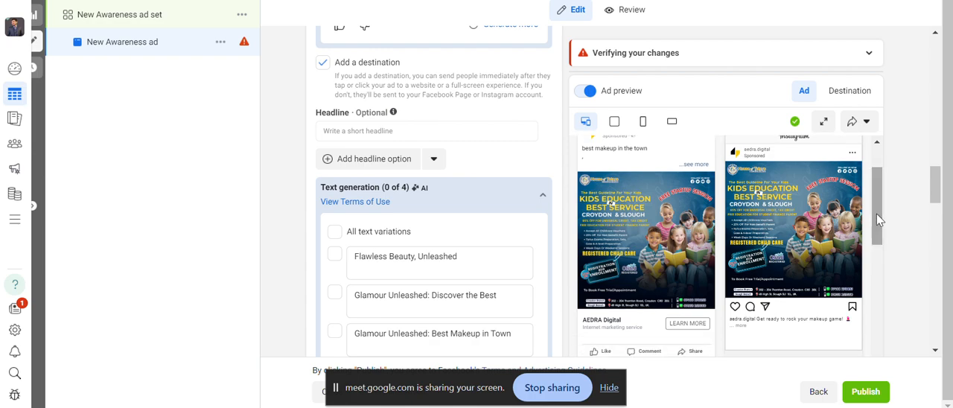
Enter "Best Imported makeup" as the ad's headline.
{"action": "left_click", "coordinate": [476, 126]}
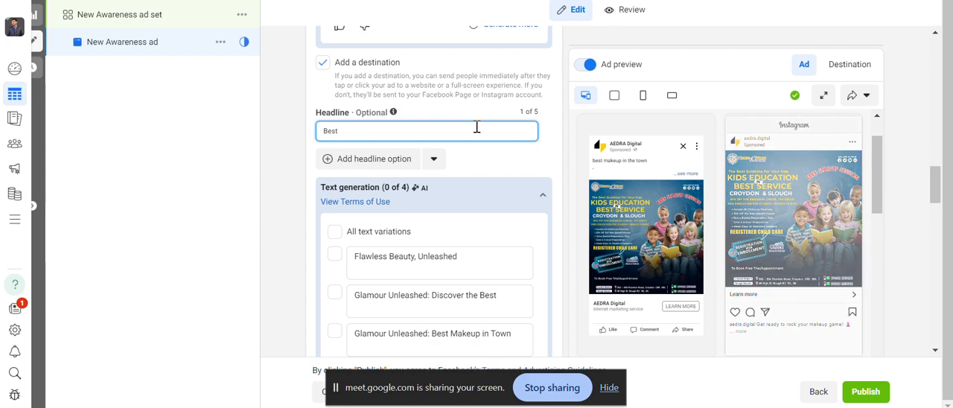
{"action": "type", "text": "M"}
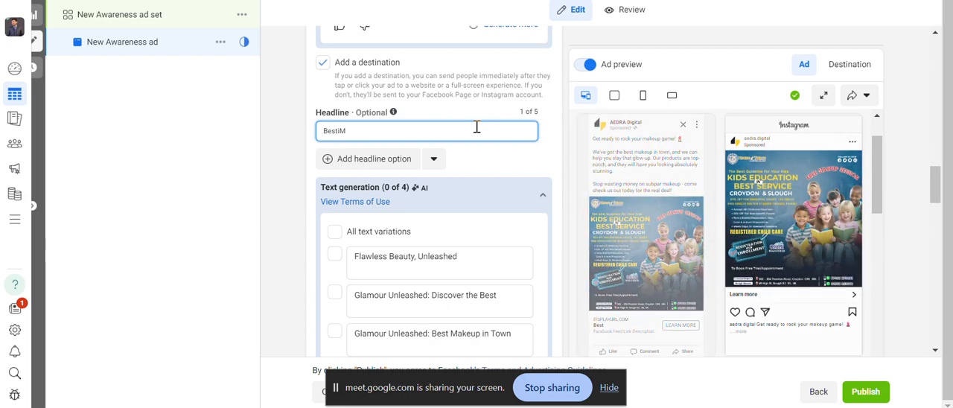
{"action": "key", "text": "BackSpace"}
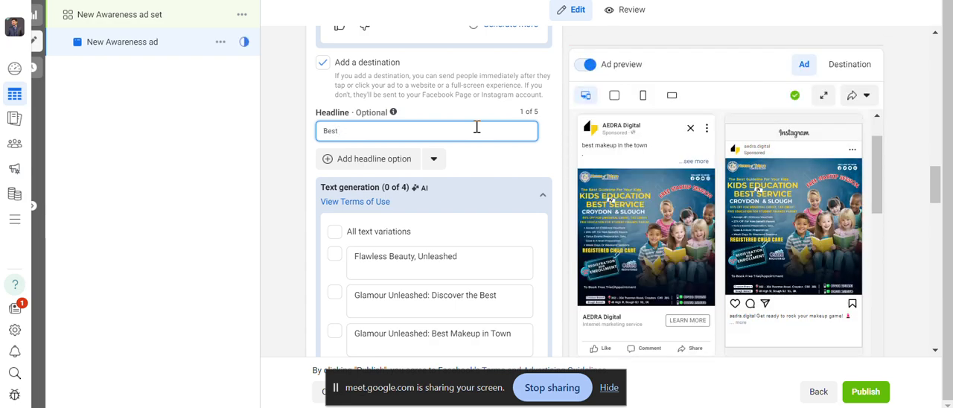
{"action": "type", "text": "Imported"}
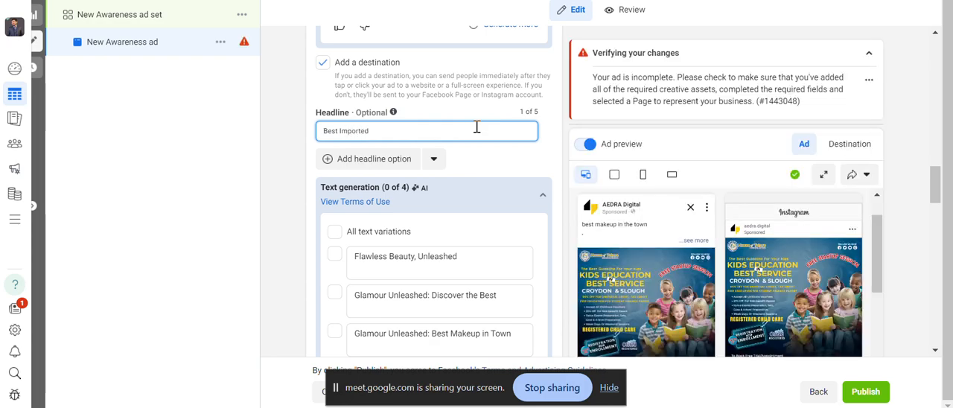
{"action": "type", "text": " akeup"}
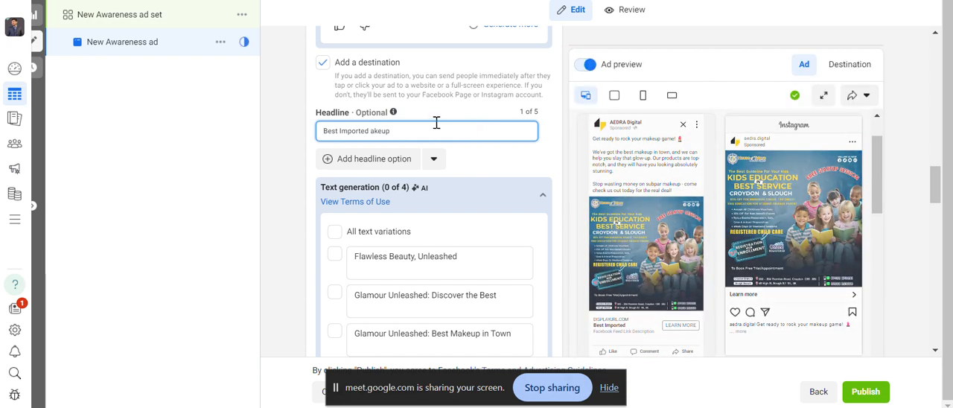
{"action": "left_click", "coordinate": [373, 131]}
{"action": "type", "text": "m"}
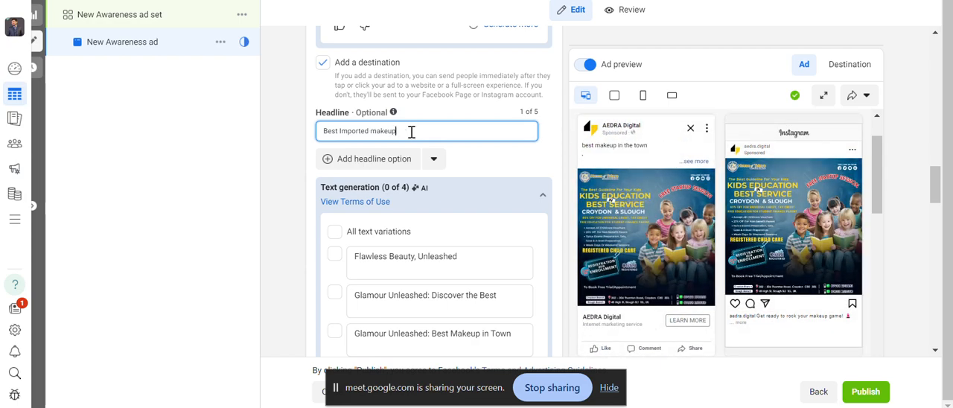
{"action": "type", "text": "!"}
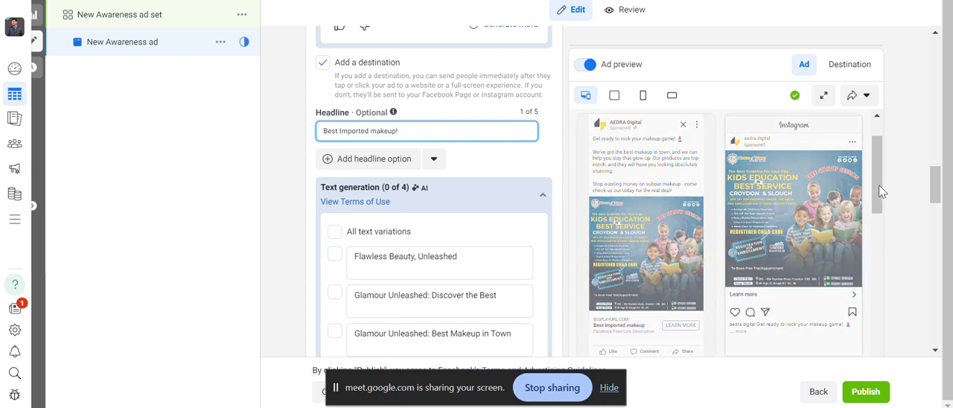
{"action": "left_click_drag", "start_coordinate": [879, 187], "coordinate": [879, 203]}
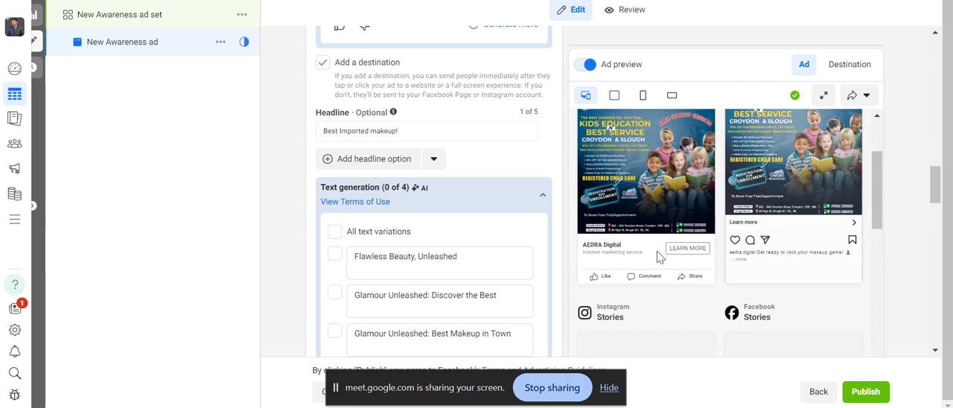
{"action": "left_click", "coordinate": [492, 136]}
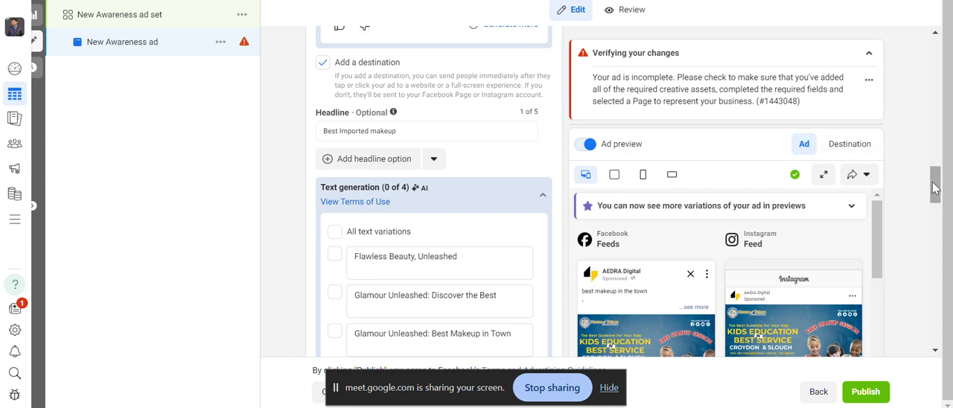
Replace all of the ad's media with the 1275 × 1275 combo courses account image, accepting the suggested placement crops.
{"action": "left_click_drag", "start_coordinate": [935, 184], "coordinate": [920, 126]}
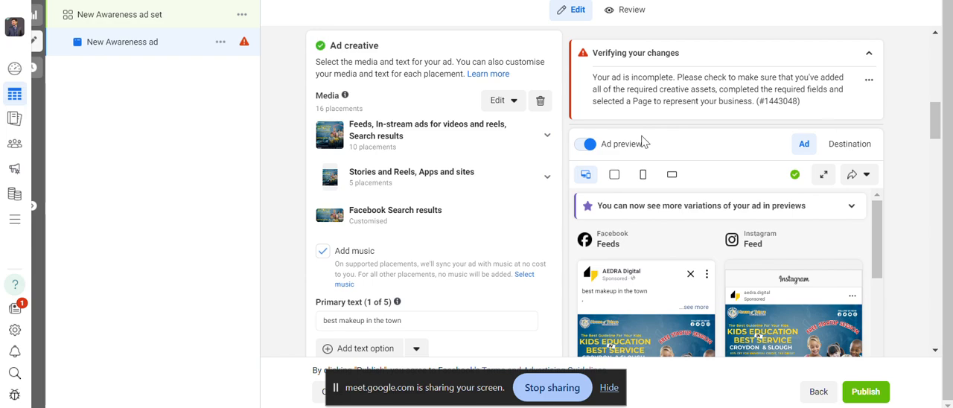
{"action": "left_click", "coordinate": [541, 102]}
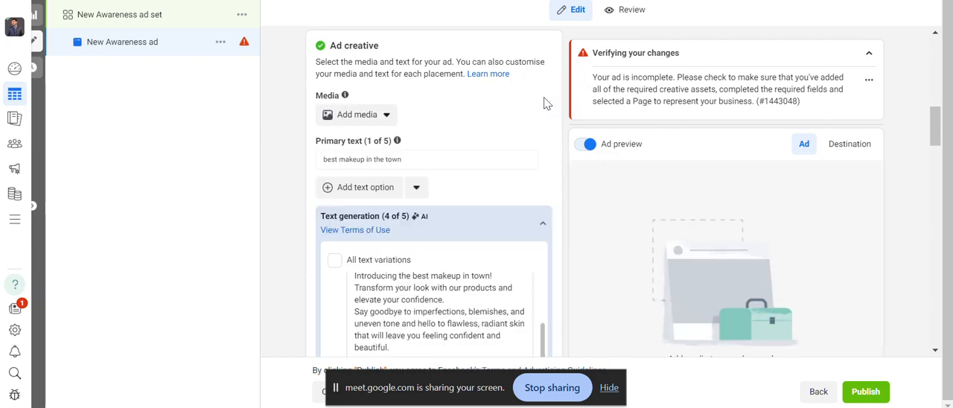
{"action": "left_click", "coordinate": [364, 119]}
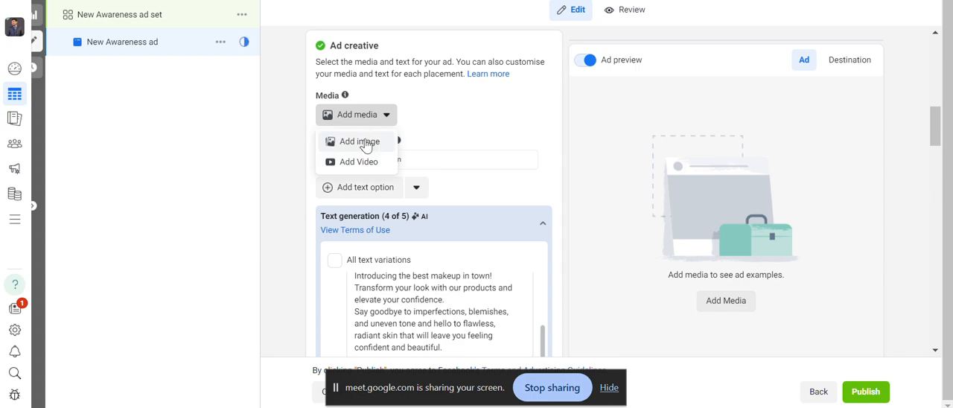
{"action": "left_click", "coordinate": [360, 141]}
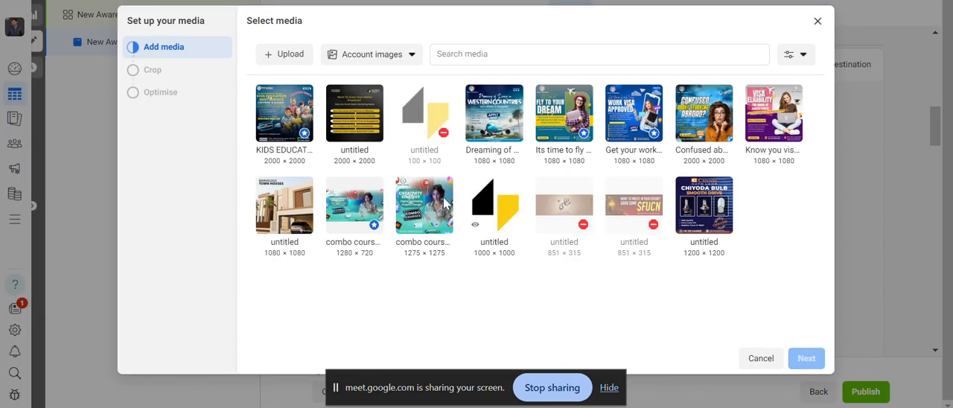
{"action": "left_click", "coordinate": [413, 200]}
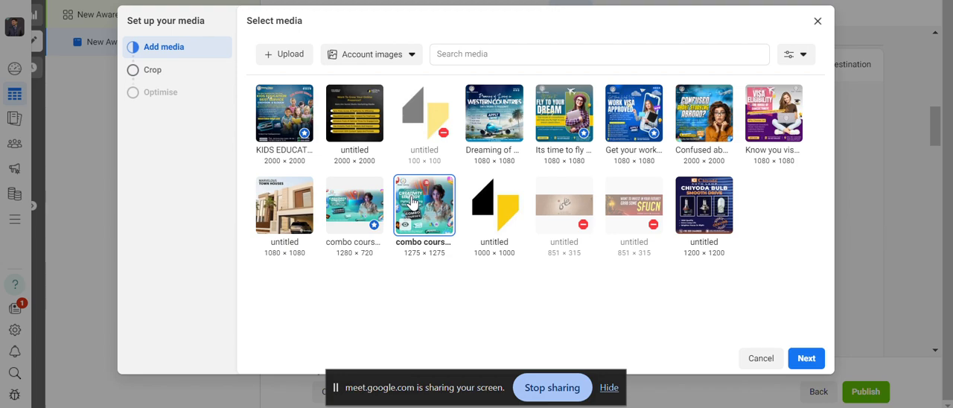
{"action": "left_click", "coordinate": [821, 357]}
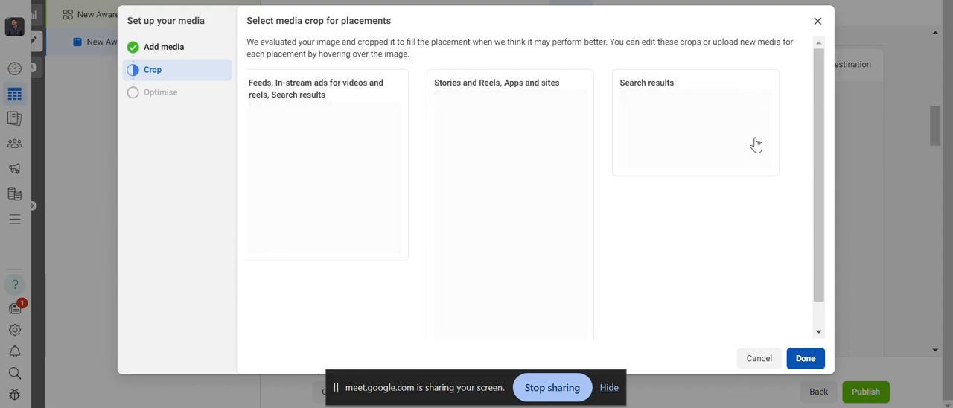
{"action": "left_click", "coordinate": [806, 358]}
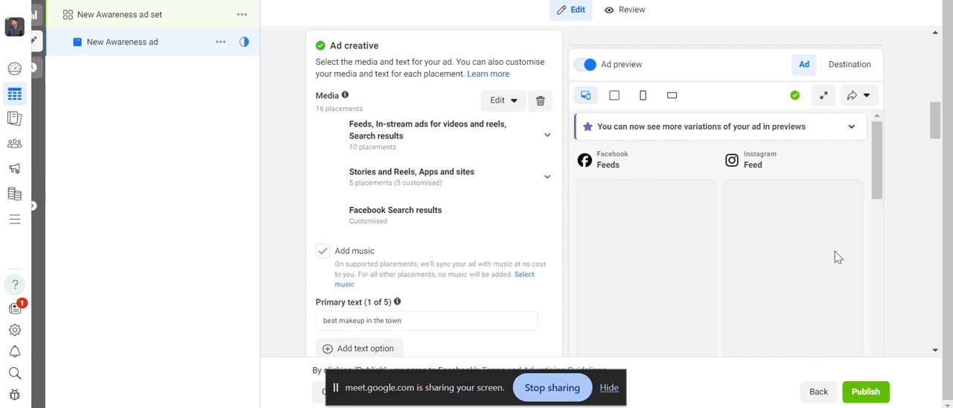
Examine the combo courses image and primary text in the Facebook and Instagram feed and story previews.
{"action": "left_click_drag", "start_coordinate": [877, 178], "coordinate": [882, 200]}
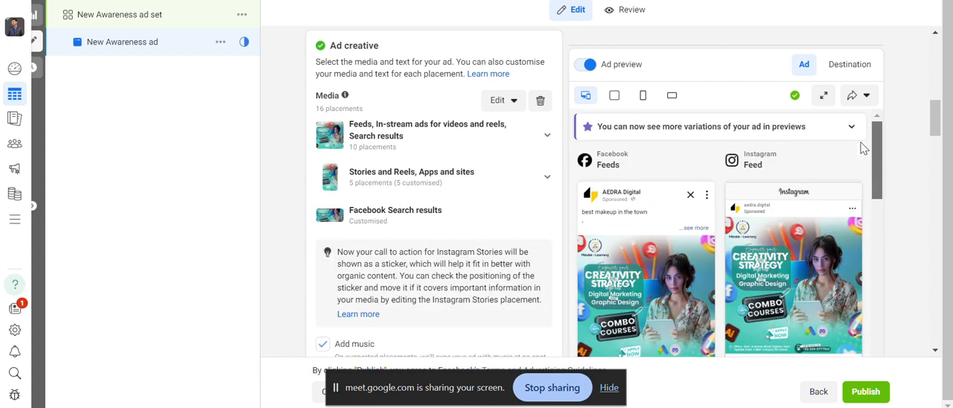
{"action": "left_click_drag", "start_coordinate": [876, 160], "coordinate": [876, 245]}
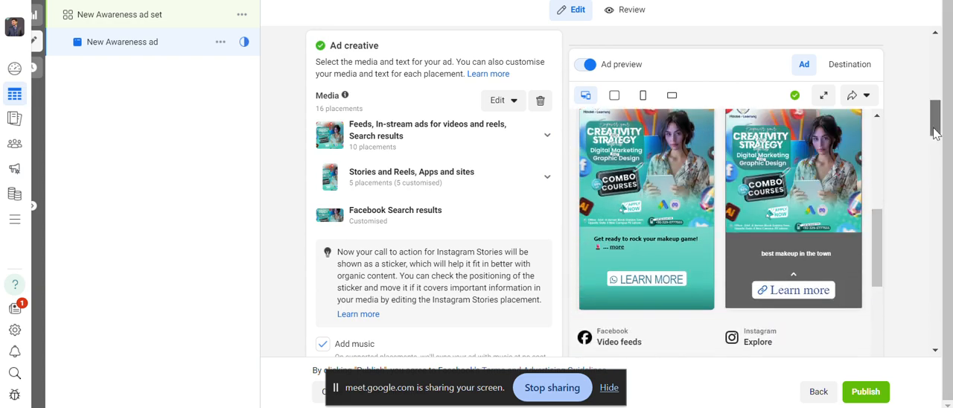
{"action": "left_click_drag", "start_coordinate": [936, 133], "coordinate": [946, 159]}
{"action": "left_click", "coordinate": [434, 171]}
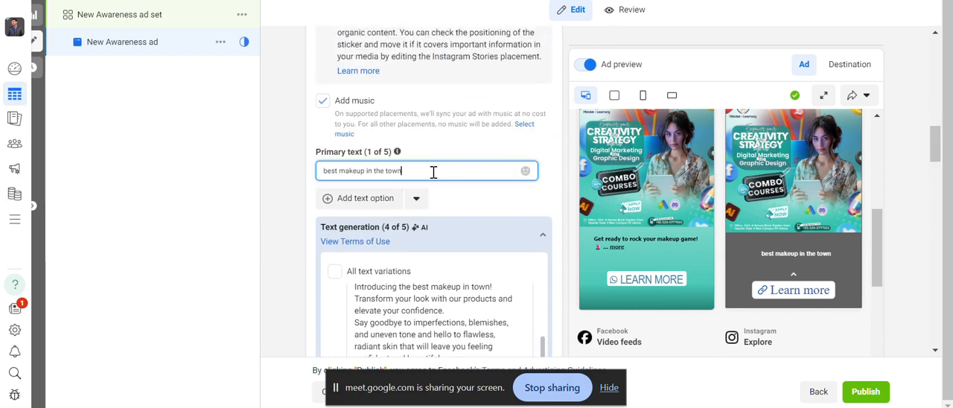
{"action": "left_click_drag", "start_coordinate": [878, 235], "coordinate": [873, 178]}
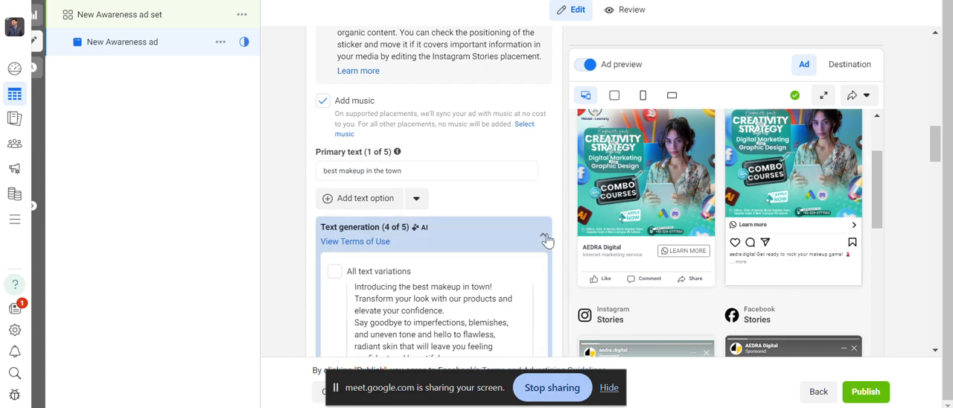
Select all four AI-generated headline variations, from "Flawless Beauty, Unleashed" to "Flawless Face, Fierce Attitude", and check the placement previews.
{"action": "left_click_drag", "start_coordinate": [940, 126], "coordinate": [939, 181]}
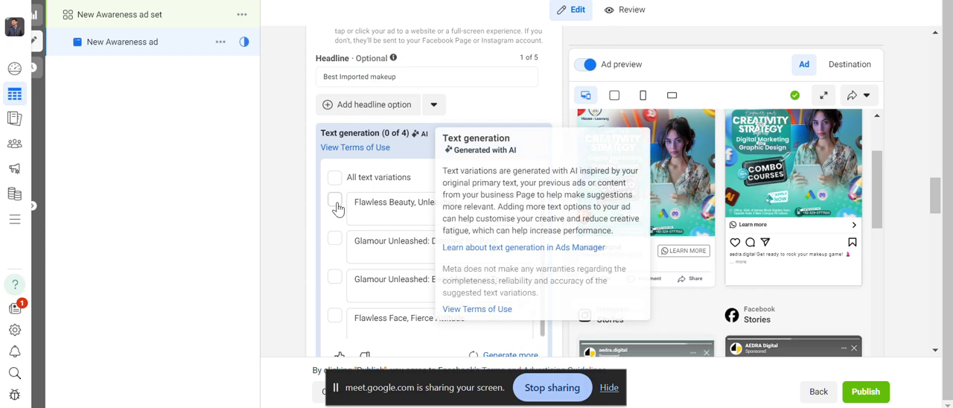
{"action": "left_click", "coordinate": [336, 244]}
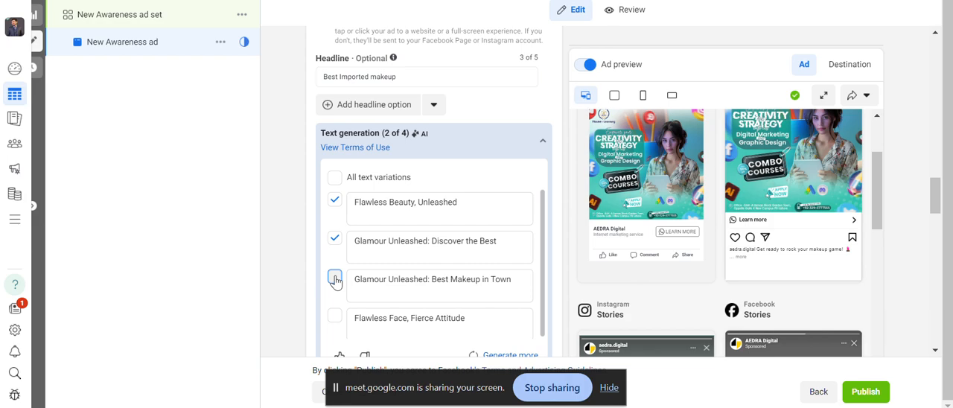
{"action": "left_click", "coordinate": [334, 319]}
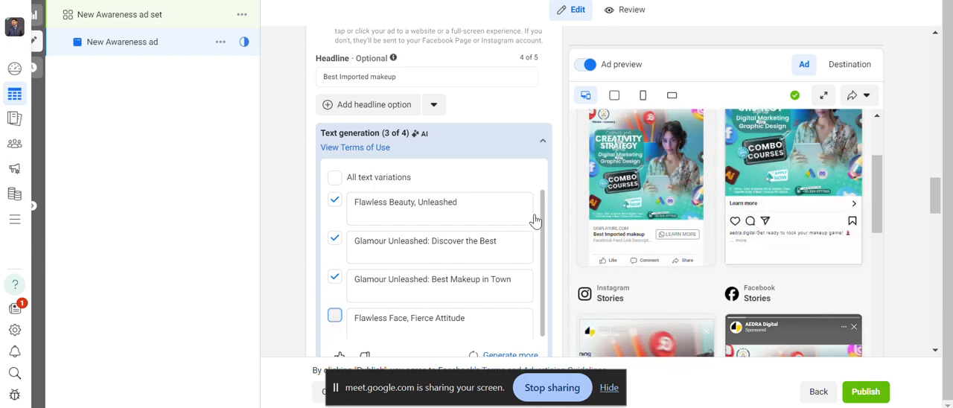
{"action": "left_click_drag", "start_coordinate": [874, 178], "coordinate": [876, 276]}
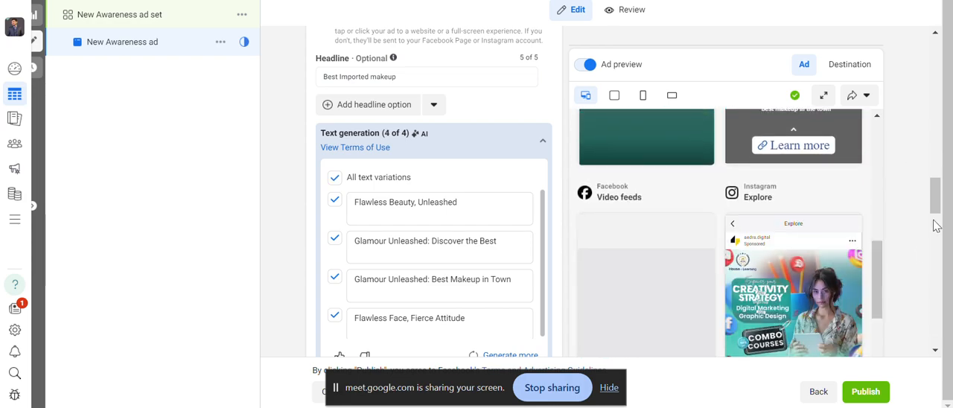
Enter "Limited Stock" as the ad's description.
{"action": "left_click_drag", "start_coordinate": [931, 202], "coordinate": [936, 229]}
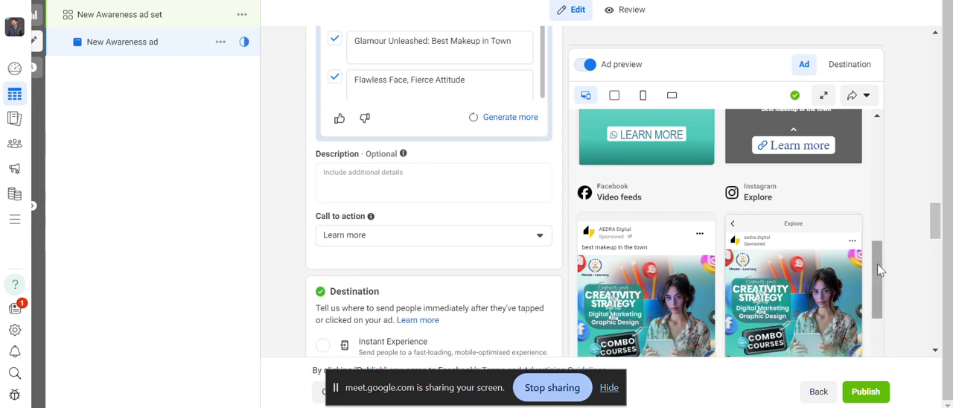
{"action": "left_click_drag", "start_coordinate": [876, 263], "coordinate": [879, 247]}
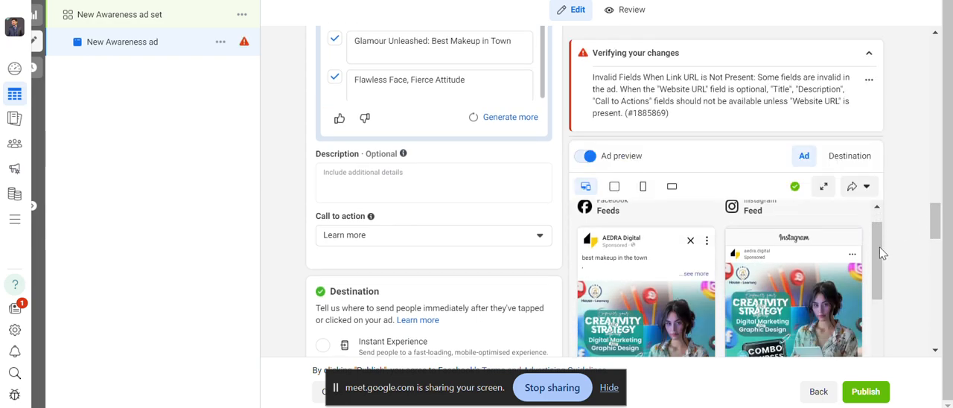
{"action": "left_click", "coordinate": [458, 187]}
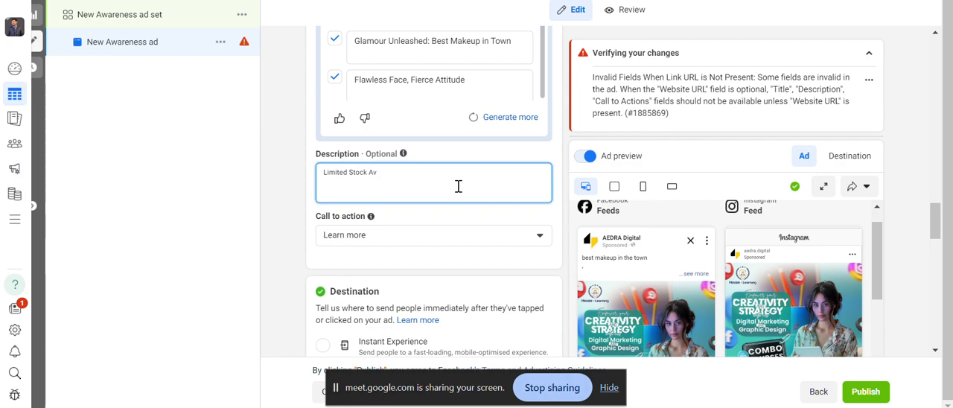
{"action": "key", "text": "BackSpace"}
{"action": "key", "text": "BackSpace"}
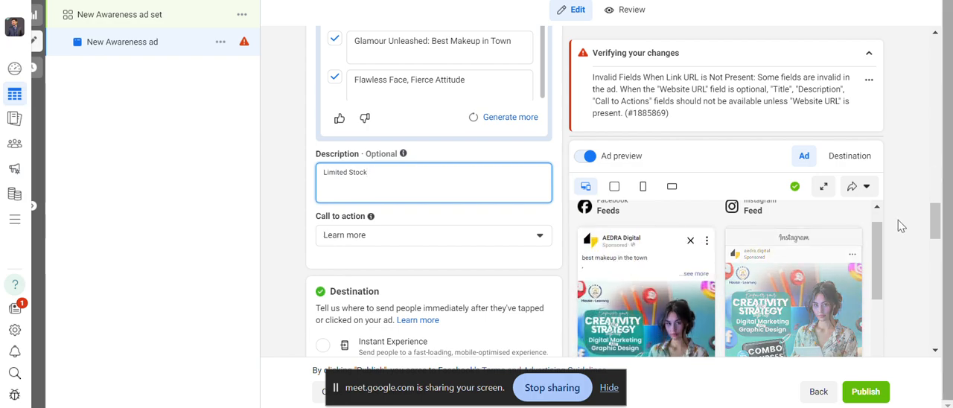
Check how the "Limited Stock" description appears in the Facebook and Instagram feed previews.
{"action": "scroll", "coordinate": [877, 239], "scroll_direction": "down", "scroll_amount": 3}
{"action": "left_click_drag", "start_coordinate": [877, 239], "coordinate": [875, 173]}
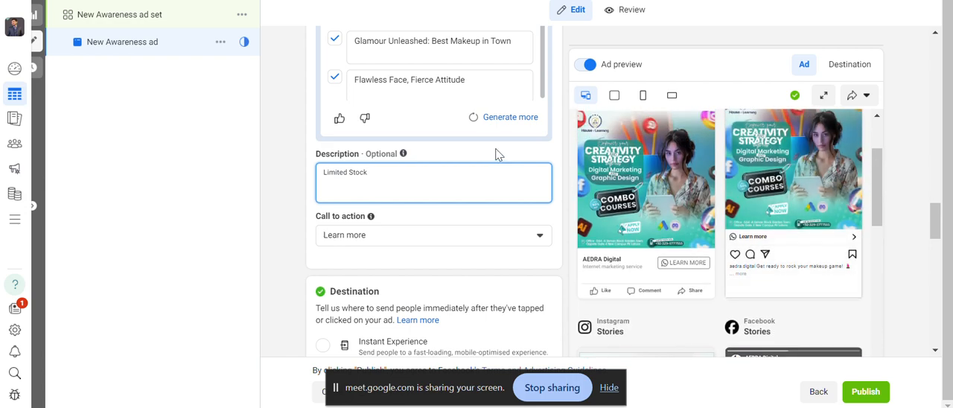
{"action": "left_click", "coordinate": [398, 172]}
{"action": "key", "text": "BackSpace"}
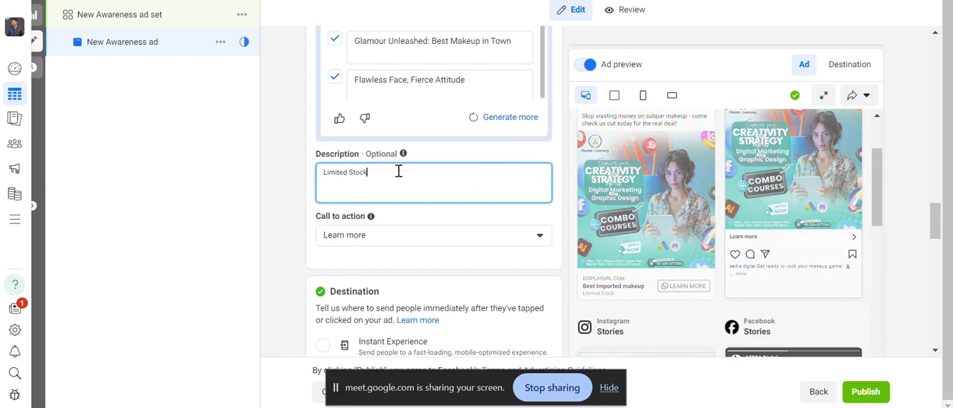
{"action": "type", "text": "k"}
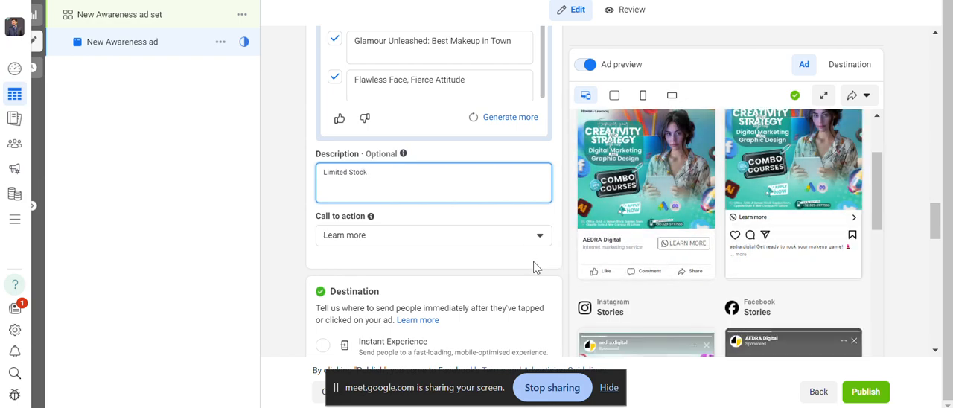
Set the ad's call to action to Shop now and check it in the feed and story previews.
{"action": "left_click", "coordinate": [510, 235]}
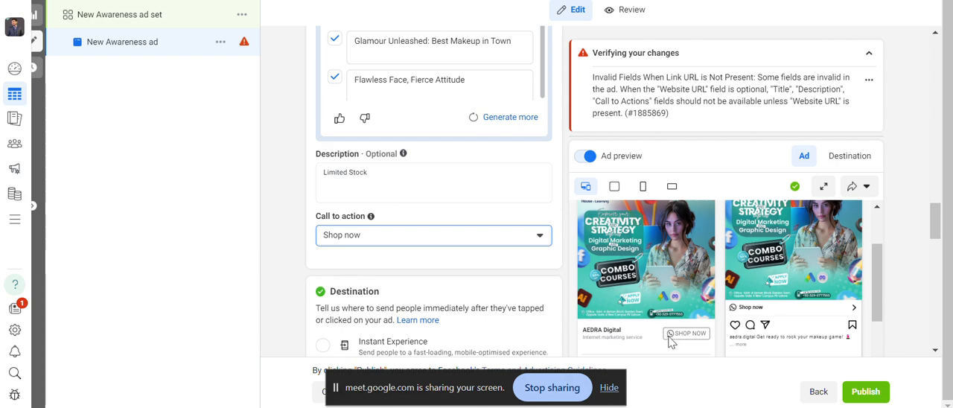
{"action": "left_click", "coordinate": [869, 56]}
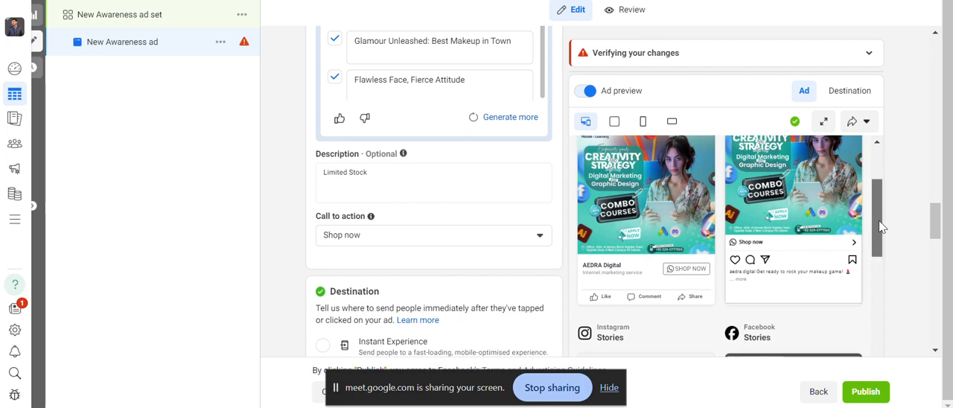
{"action": "scroll", "coordinate": [886, 239], "scroll_direction": "down", "scroll_amount": 1}
{"action": "scroll", "coordinate": [893, 253], "scroll_direction": "down", "scroll_amount": 1}
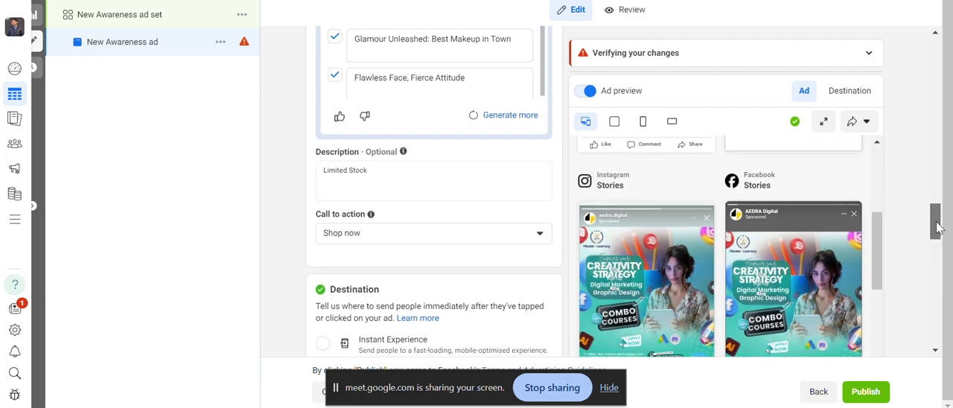
Change the ad's destination from messaging apps to Website and look through the remaining settings down to Tracking.
{"action": "left_click_drag", "start_coordinate": [939, 220], "coordinate": [945, 261]}
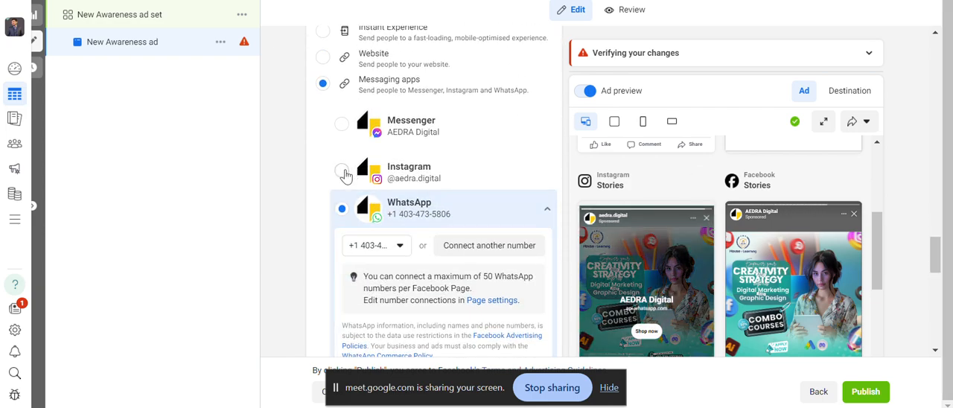
{"action": "left_click", "coordinate": [324, 59]}
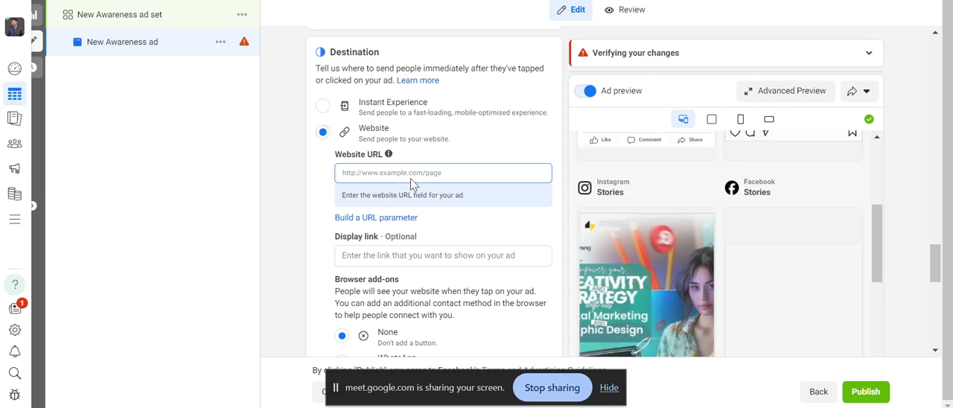
{"action": "left_click", "coordinate": [433, 173]}
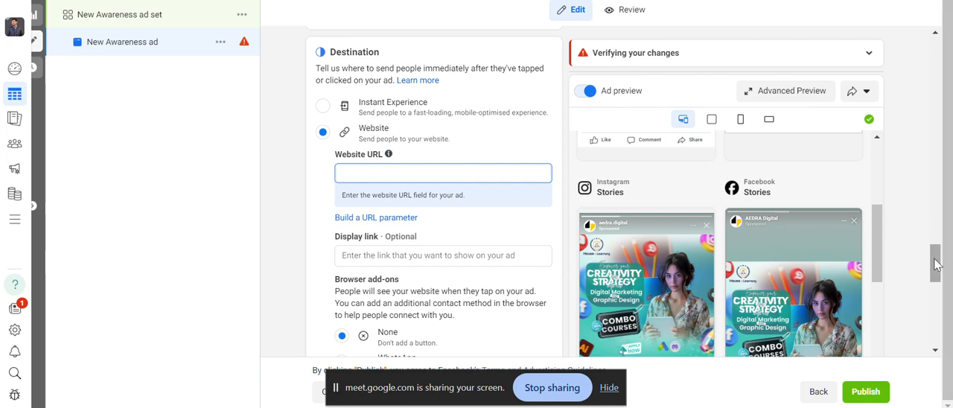
{"action": "left_click_drag", "start_coordinate": [940, 256], "coordinate": [936, 336]}
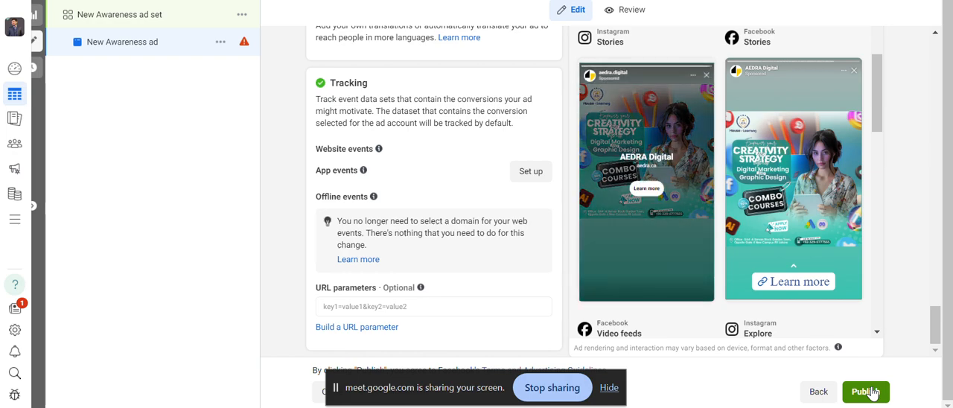
Close the ad editor, return to the campaigns list and clear the ad, campaign and ad set selections.
{"action": "left_click", "coordinate": [37, 3]}
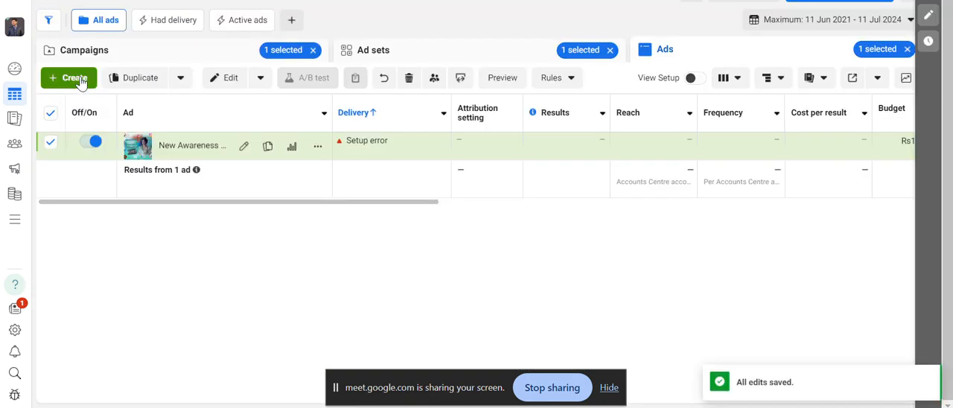
{"action": "left_click", "coordinate": [50, 113]}
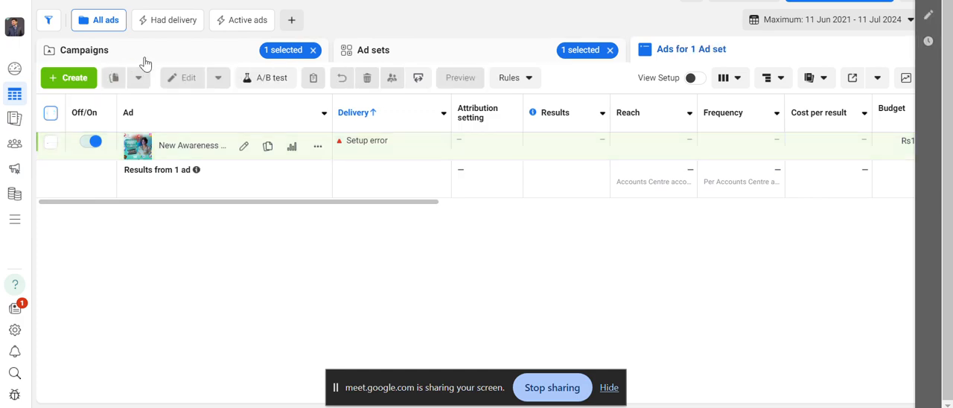
{"action": "left_click", "coordinate": [150, 61]}
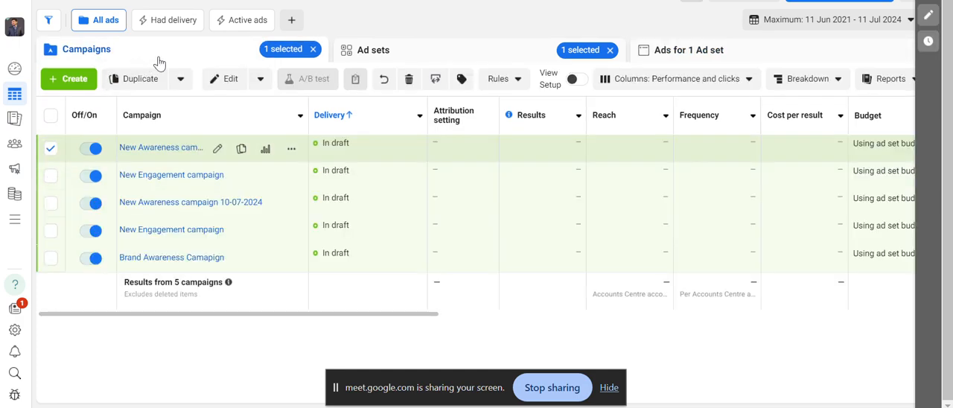
{"action": "left_click", "coordinate": [312, 50]}
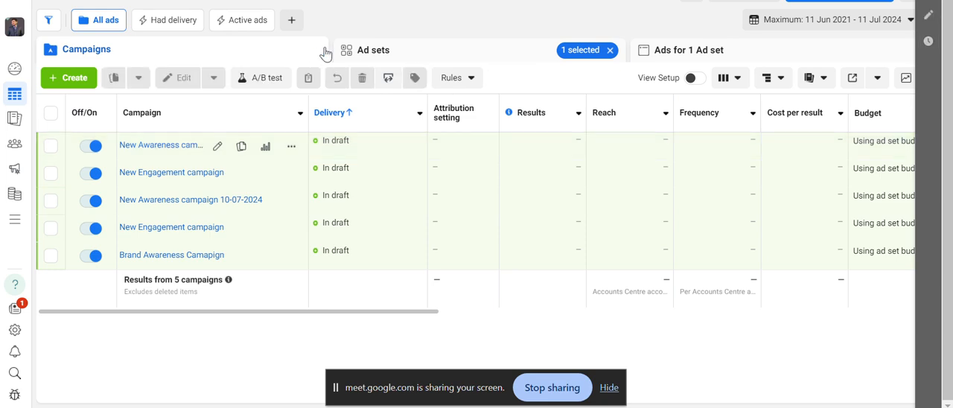
{"action": "left_click", "coordinate": [613, 52]}
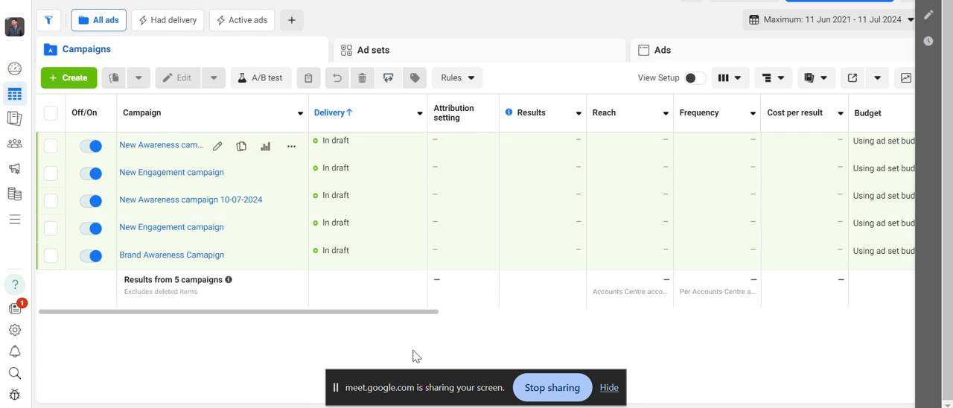
Create a new auction campaign with the Engagement objective, using the manual engagement campaign setup.
{"action": "left_click", "coordinate": [75, 80]}
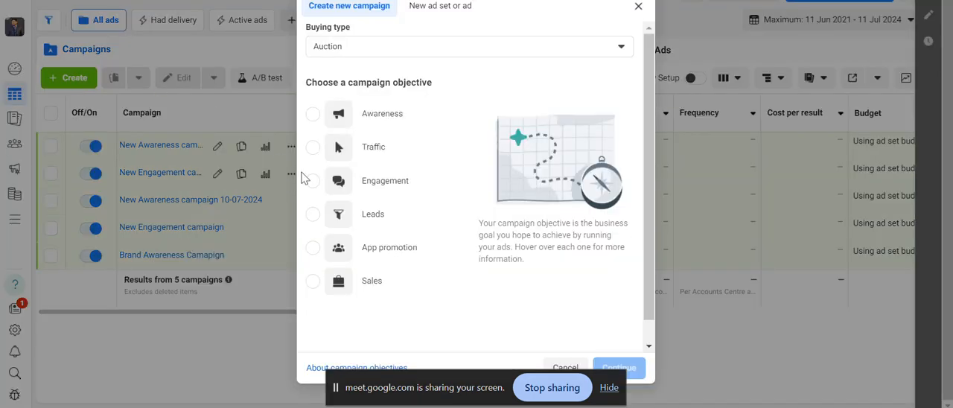
{"action": "left_click", "coordinate": [325, 186]}
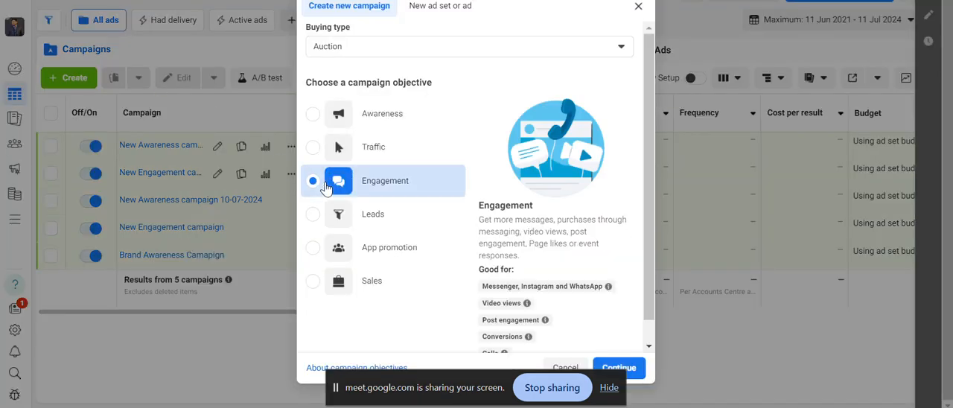
{"action": "mouse_move", "coordinate": [423, 222]}
{"action": "left_click", "coordinate": [643, 367]}
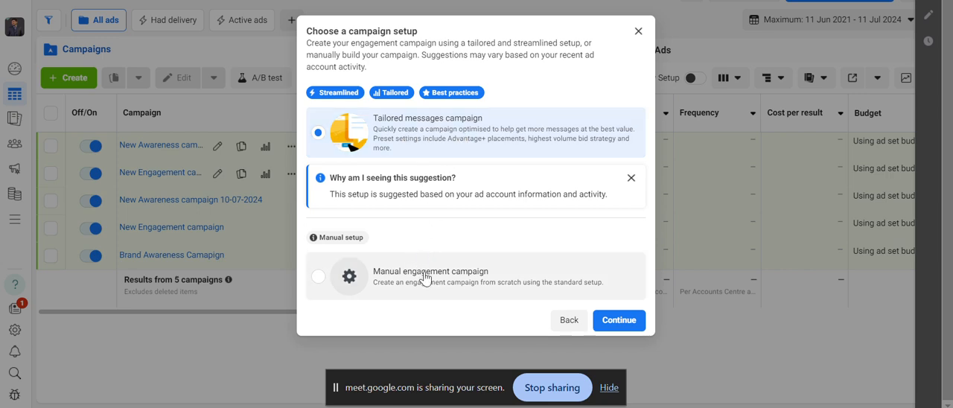
{"action": "left_click", "coordinate": [425, 279]}
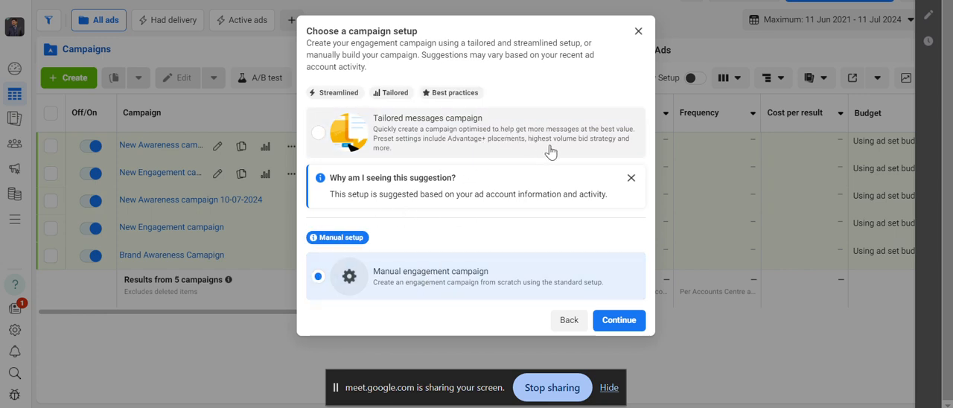
{"action": "left_click", "coordinate": [630, 178]}
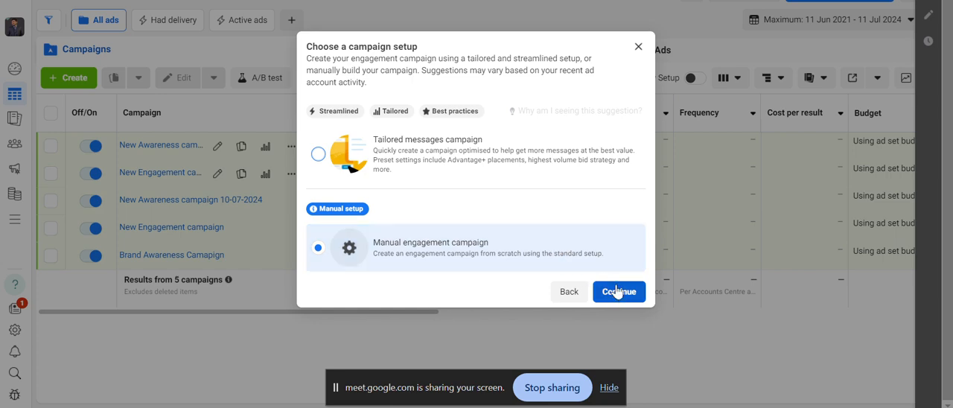
{"action": "left_click", "coordinate": [617, 293]}
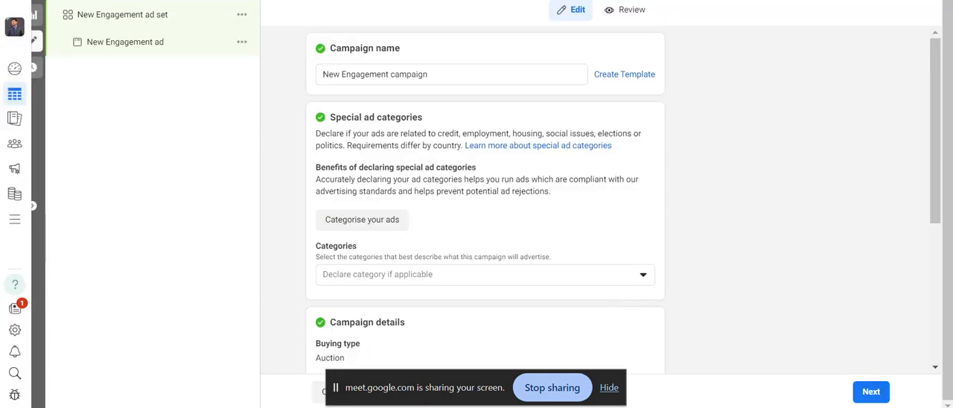
Examine the special ad category options for the new Engagement campaign without declaring any.
{"action": "scroll", "coordinate": [551, 148], "scroll_direction": "down", "scroll_amount": 1}
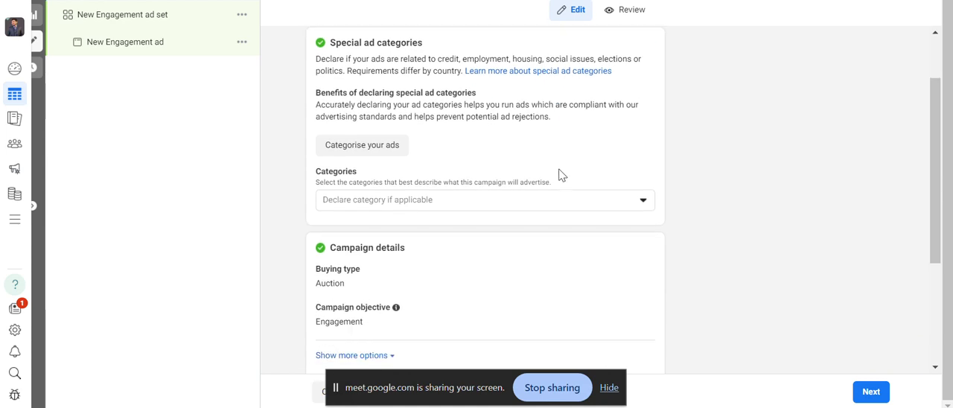
{"action": "left_click", "coordinate": [571, 201]}
{"action": "scroll", "coordinate": [571, 201], "scroll_direction": "up", "scroll_amount": 1}
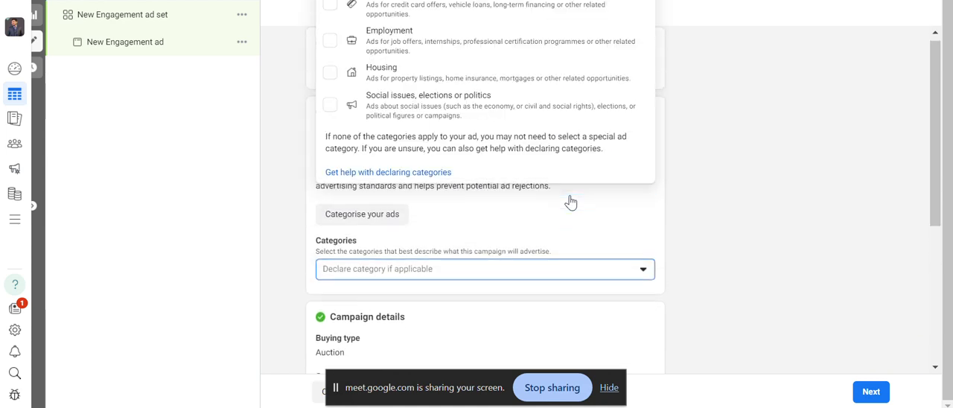
{"action": "left_click", "coordinate": [564, 276]}
{"action": "left_click", "coordinate": [565, 276]}
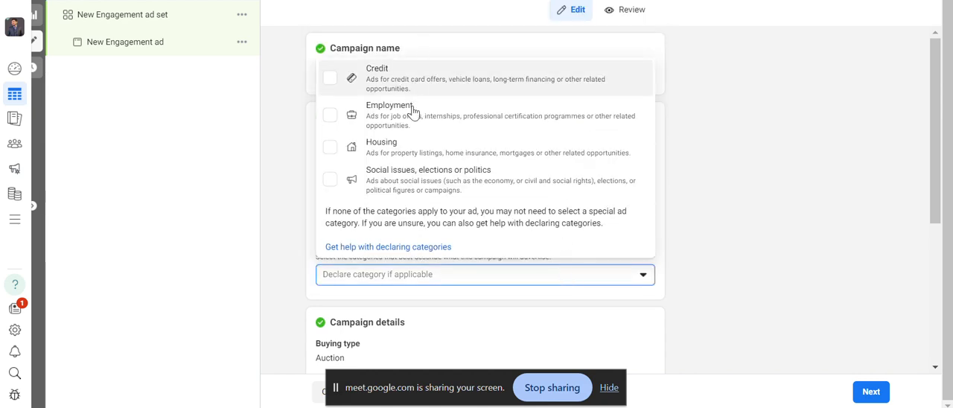
{"action": "left_click", "coordinate": [463, 281]}
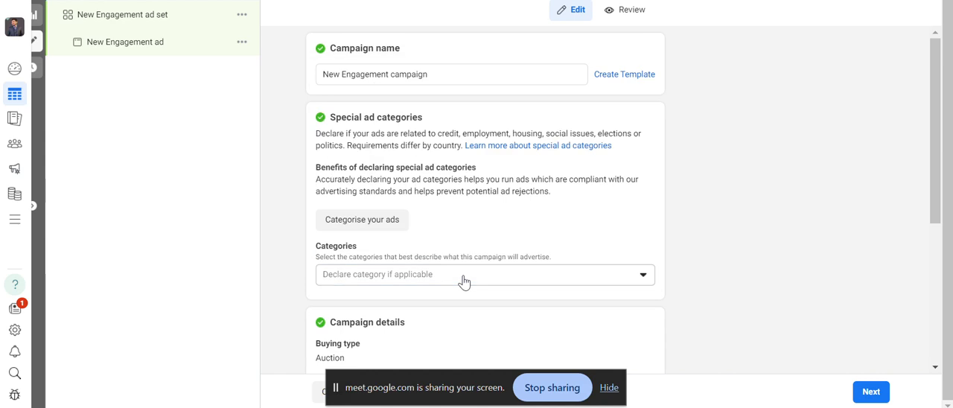
Review the campaign details, A/B test and Advantage campaign budget settings, and continue to the ad set.
{"action": "scroll", "coordinate": [468, 153], "scroll_direction": "down", "scroll_amount": 3}
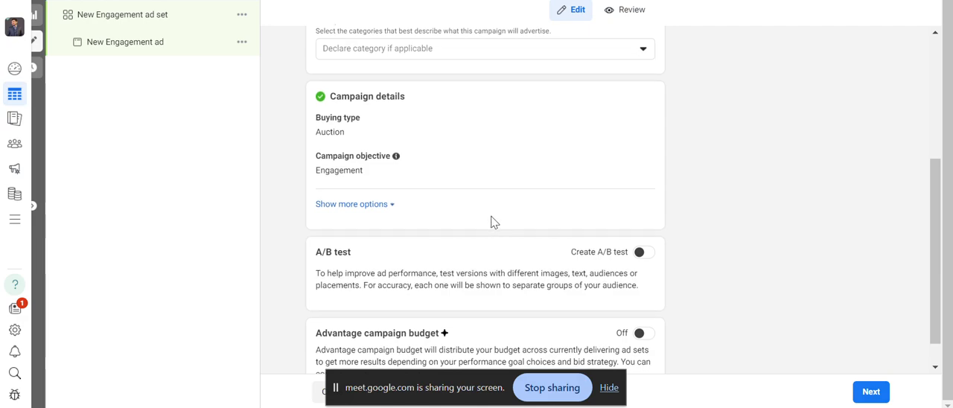
{"action": "scroll", "coordinate": [491, 222], "scroll_direction": "down", "scroll_amount": 1}
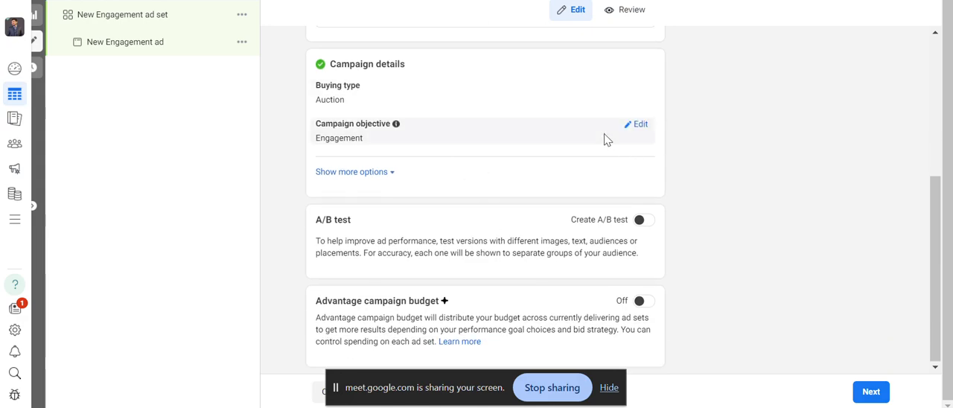
{"action": "scroll", "coordinate": [604, 142], "scroll_direction": "up", "scroll_amount": 3}
{"action": "scroll", "coordinate": [603, 144], "scroll_direction": "down", "scroll_amount": 3}
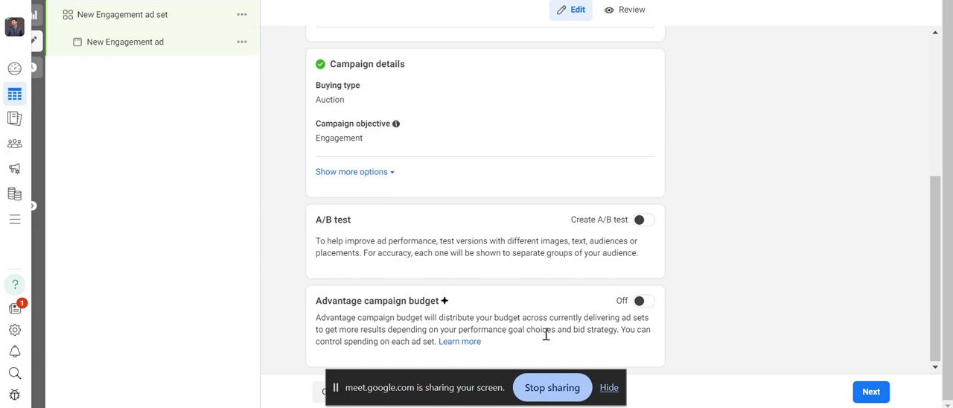
{"action": "scroll", "coordinate": [491, 273], "scroll_direction": "up", "scroll_amount": 3}
{"action": "scroll", "coordinate": [488, 264], "scroll_direction": "down", "scroll_amount": 3}
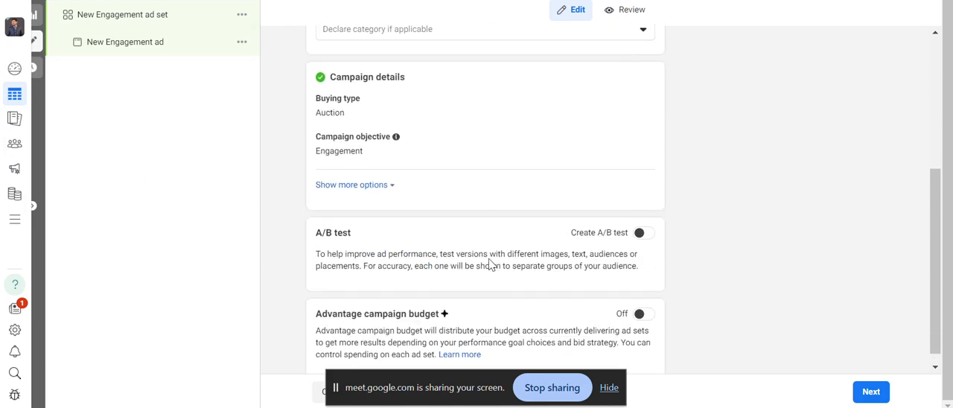
{"action": "left_click", "coordinate": [870, 391]}
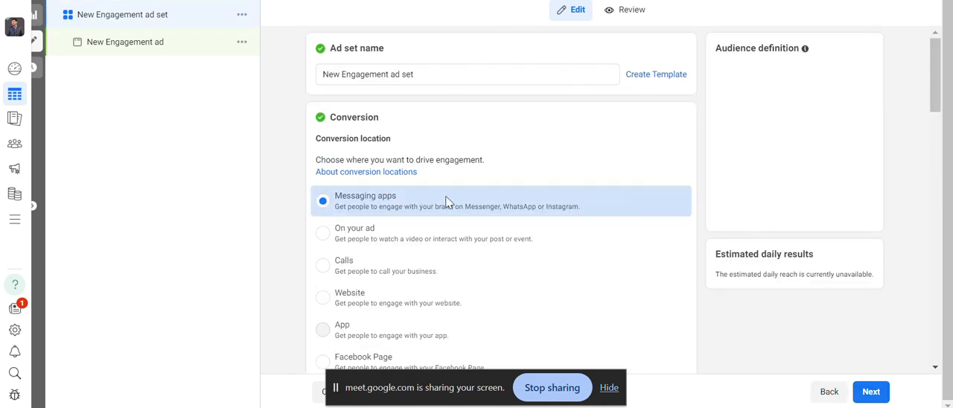
Try On your ad as the ad set's conversion location, and switch it to Calls.
{"action": "mouse_move", "coordinate": [937, 82]}
{"action": "left_mouse_down"}
{"action": "mouse_move", "coordinate": [937, 95]}
{"action": "mouse_move", "coordinate": [930, 79]}
{"action": "left_mouse_up"}
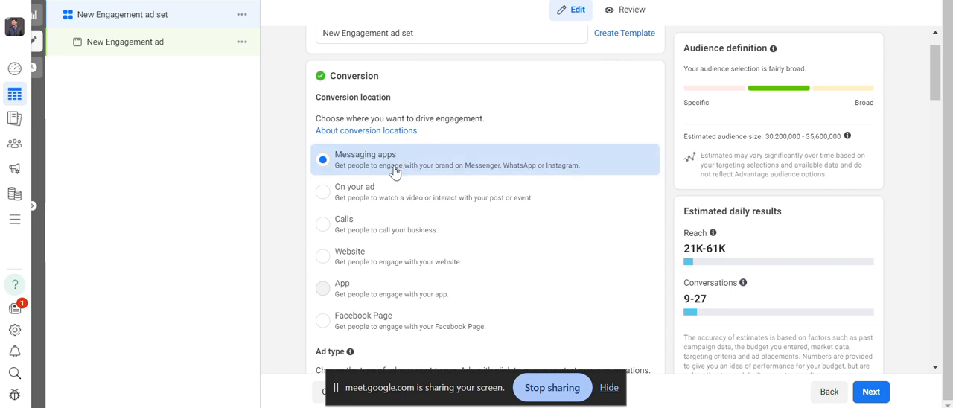
{"action": "left_click", "coordinate": [327, 204]}
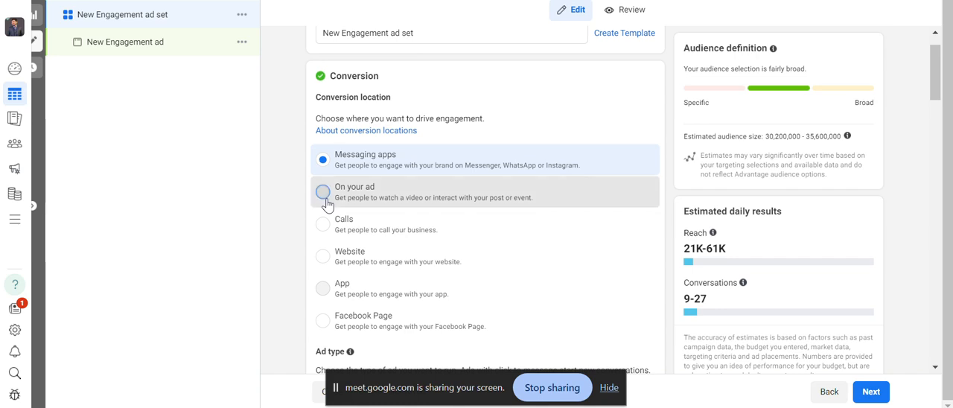
{"action": "left_click", "coordinate": [460, 205]}
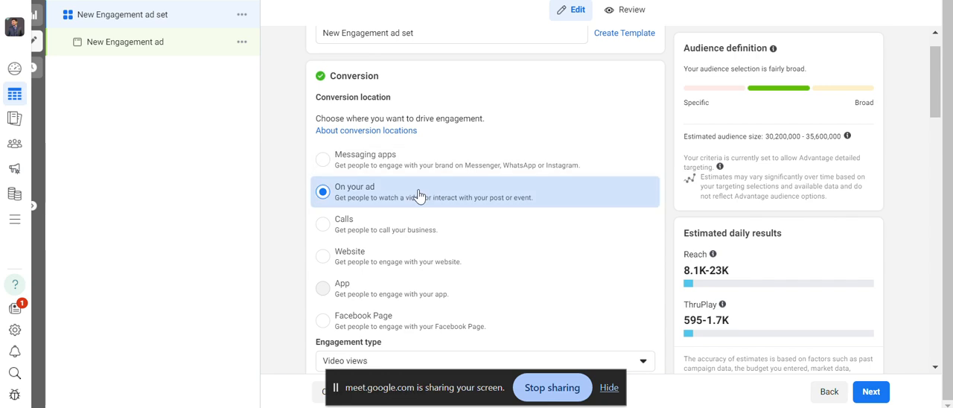
{"action": "left_click", "coordinate": [398, 237]}
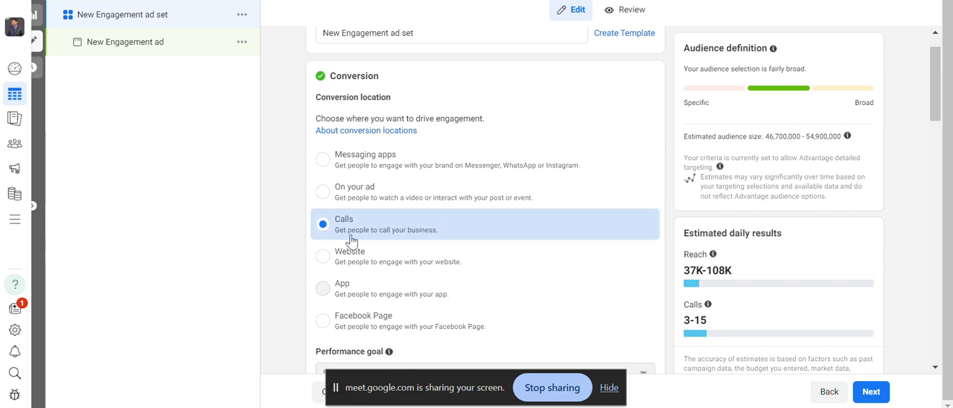
Try Website, App and Facebook Page in turn as the ad set's conversion location.
{"action": "left_click", "coordinate": [391, 266]}
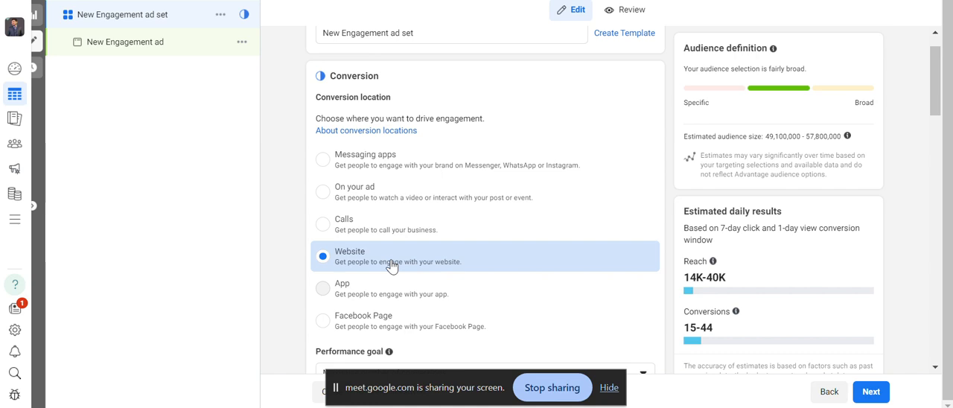
{"action": "triple_click", "coordinate": [333, 291]}
{"action": "left_click", "coordinate": [334, 291]}
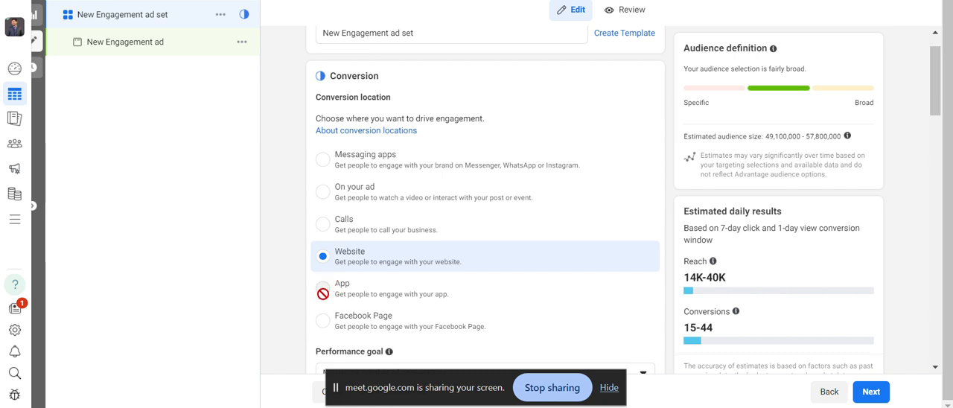
{"action": "left_click", "coordinate": [411, 321]}
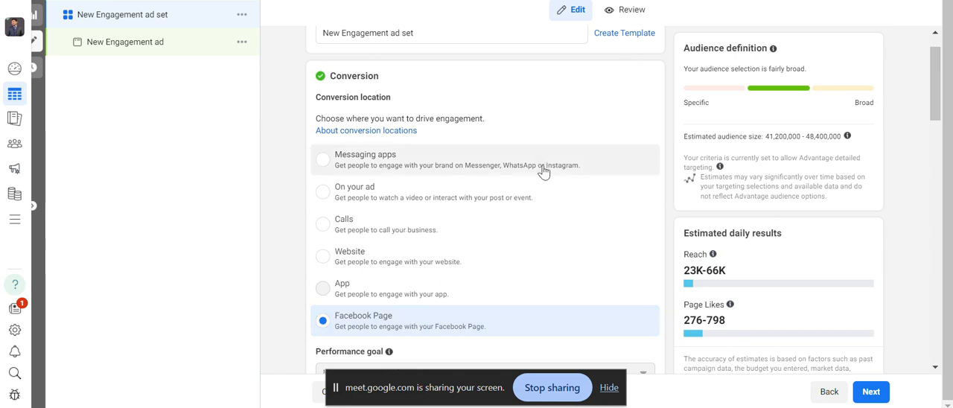
{"action": "scroll", "coordinate": [503, 226], "scroll_direction": "down", "scroll_amount": 1}
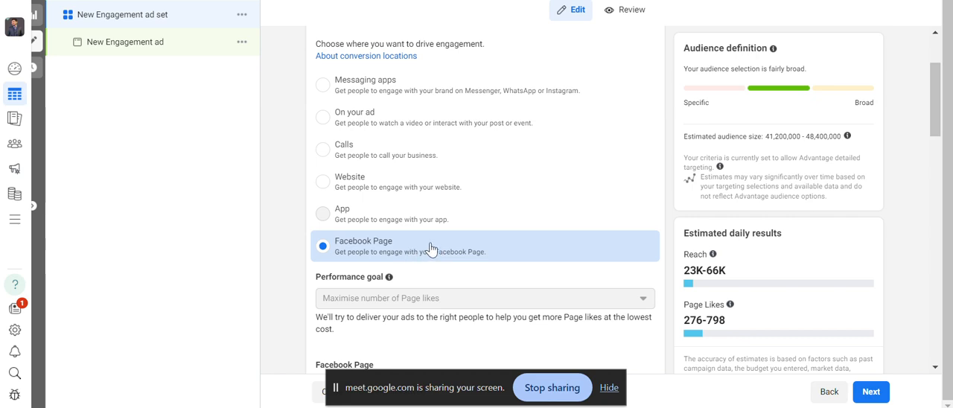
{"action": "scroll", "coordinate": [436, 223], "scroll_direction": "up", "scroll_amount": 1}
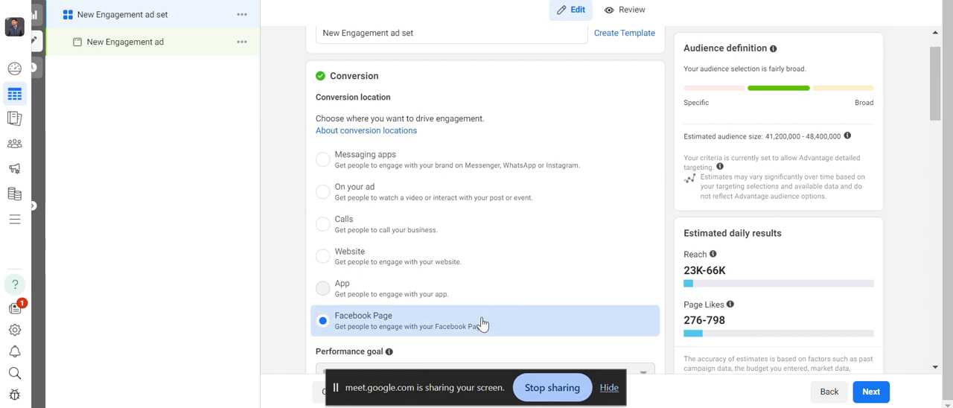
{"action": "scroll", "coordinate": [665, 151], "scroll_direction": "down", "scroll_amount": 1}
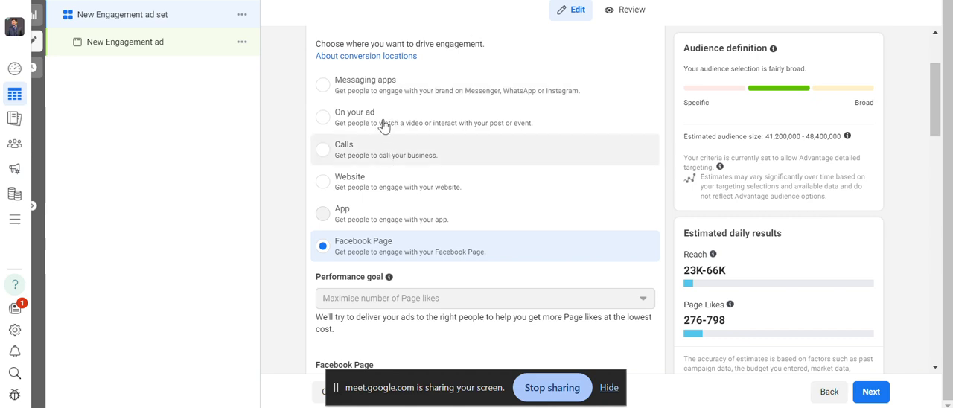
Set the conversion location to Messaging apps and keep Click to message as the ad type.
{"action": "left_click", "coordinate": [374, 96]}
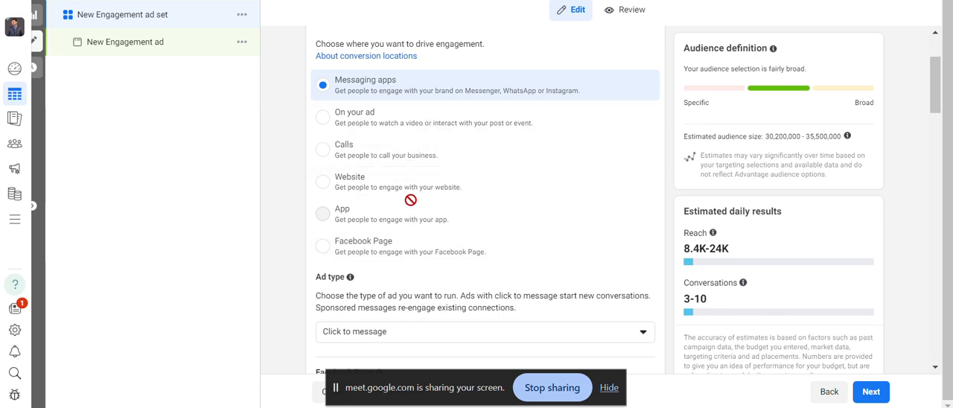
{"action": "mouse_move", "coordinate": [341, 213]}
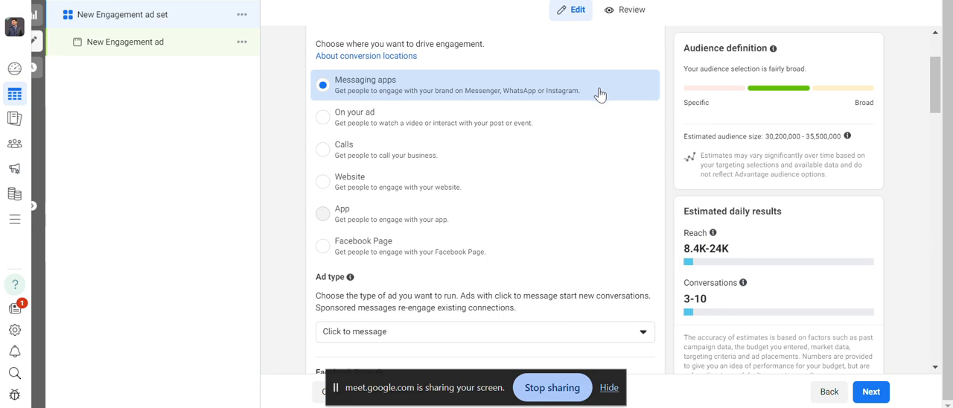
{"action": "scroll", "coordinate": [600, 95], "scroll_direction": "down", "scroll_amount": 1}
{"action": "scroll", "coordinate": [521, 59], "scroll_direction": "up", "scroll_amount": 1}
{"action": "scroll", "coordinate": [500, 121], "scroll_direction": "down", "scroll_amount": 2}
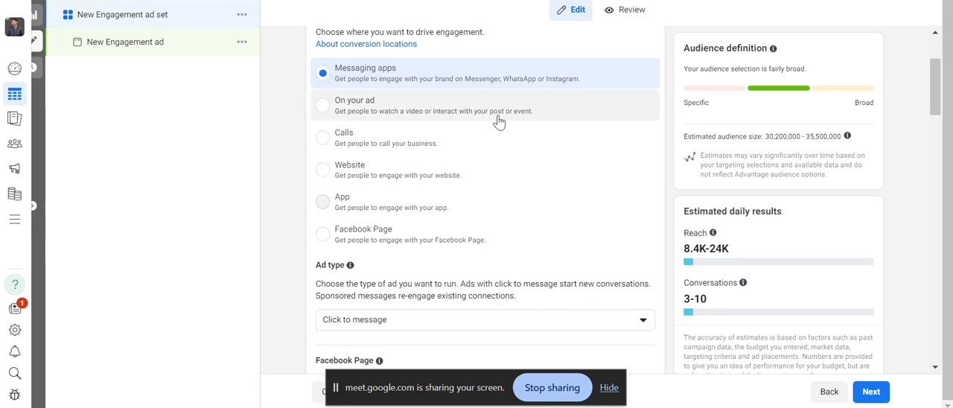
{"action": "left_click", "coordinate": [483, 182]}
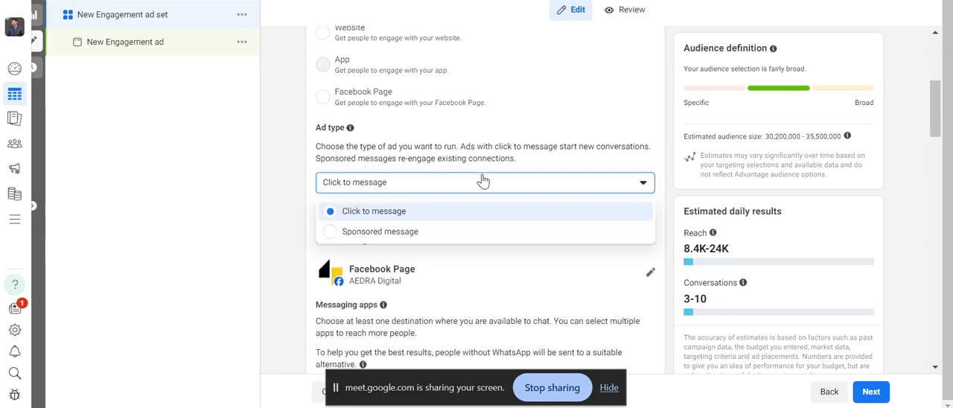
{"action": "left_click", "coordinate": [411, 213]}
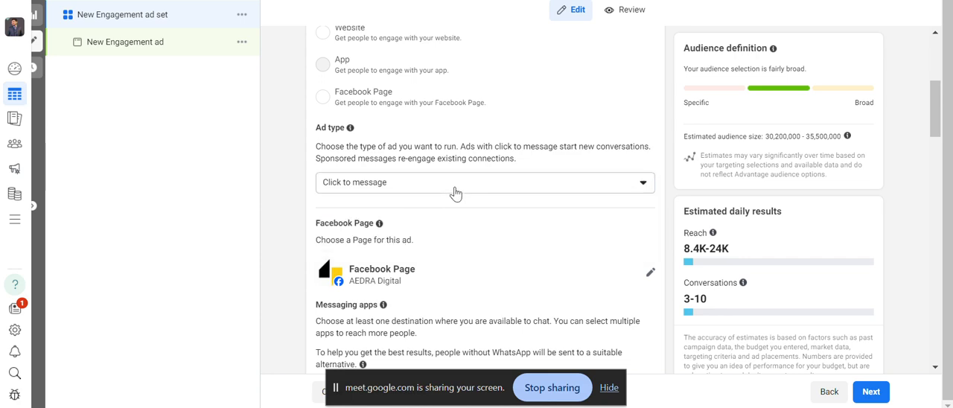
Try adding Messenger and Instagram as messaging destinations, and deselect both again to leave only WhatsApp.
{"action": "scroll", "coordinate": [484, 194], "scroll_direction": "down", "scroll_amount": 1}
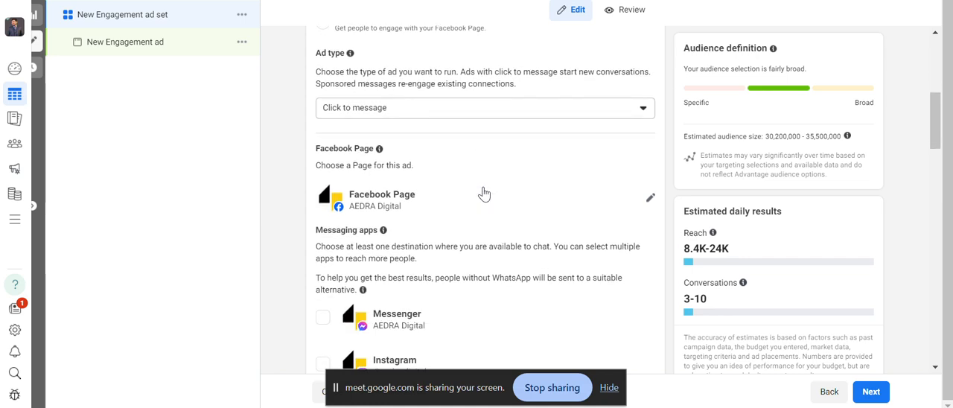
{"action": "scroll", "coordinate": [484, 194], "scroll_direction": "down", "scroll_amount": 1}
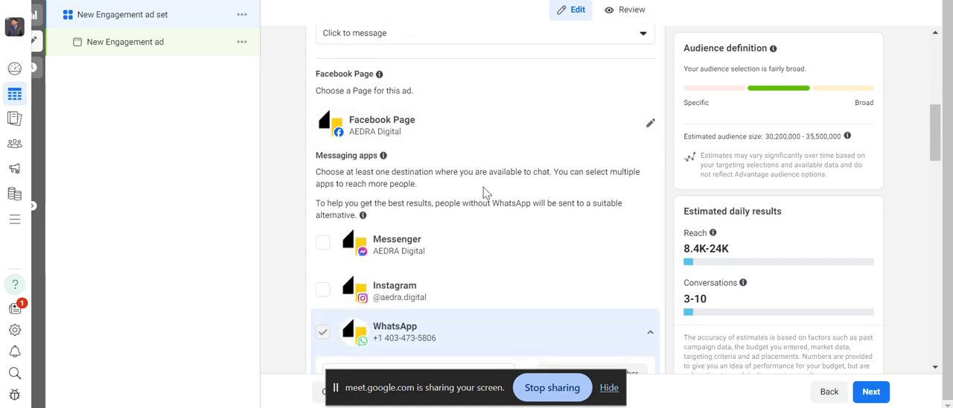
{"action": "scroll", "coordinate": [485, 187], "scroll_direction": "down", "scroll_amount": 1}
{"action": "scroll", "coordinate": [476, 75], "scroll_direction": "up", "scroll_amount": 2}
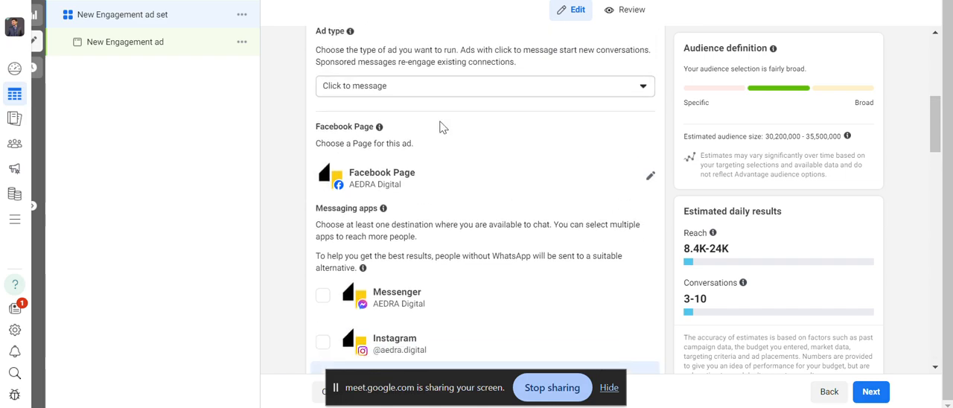
{"action": "scroll", "coordinate": [417, 164], "scroll_direction": "down", "scroll_amount": 2}
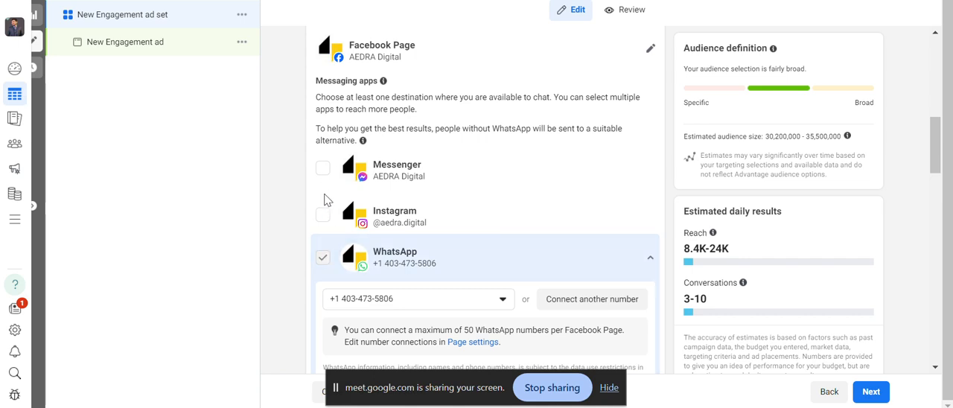
{"action": "left_click", "coordinate": [324, 171]}
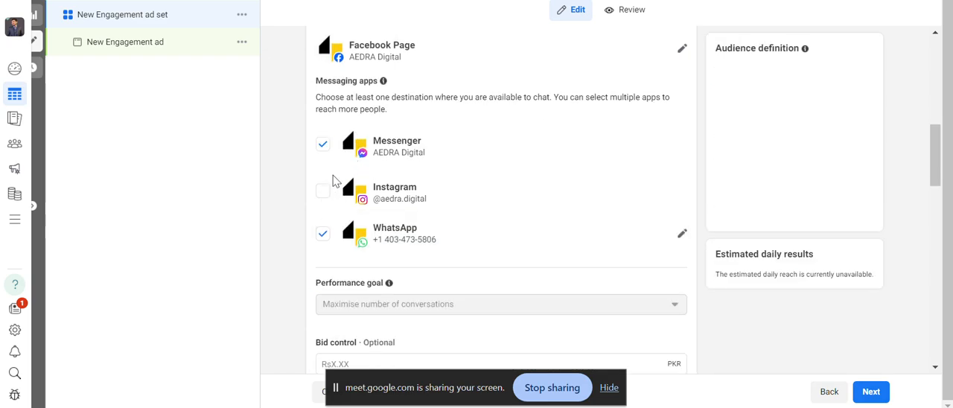
{"action": "left_click", "coordinate": [325, 195]}
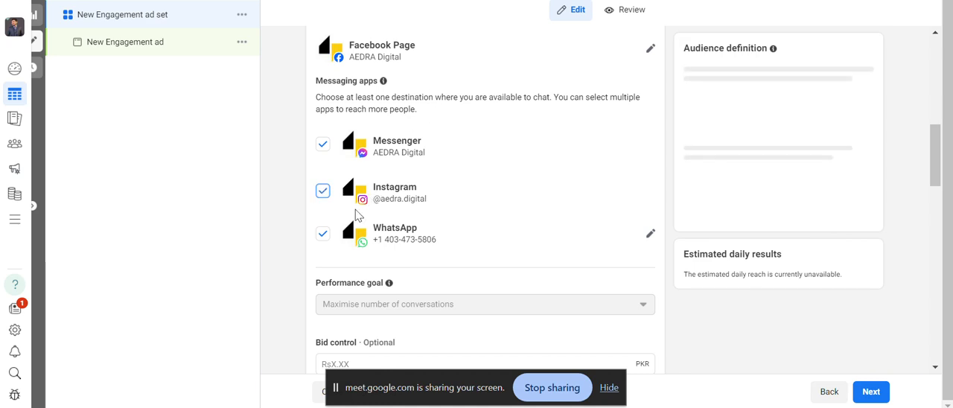
{"action": "left_click", "coordinate": [322, 149]}
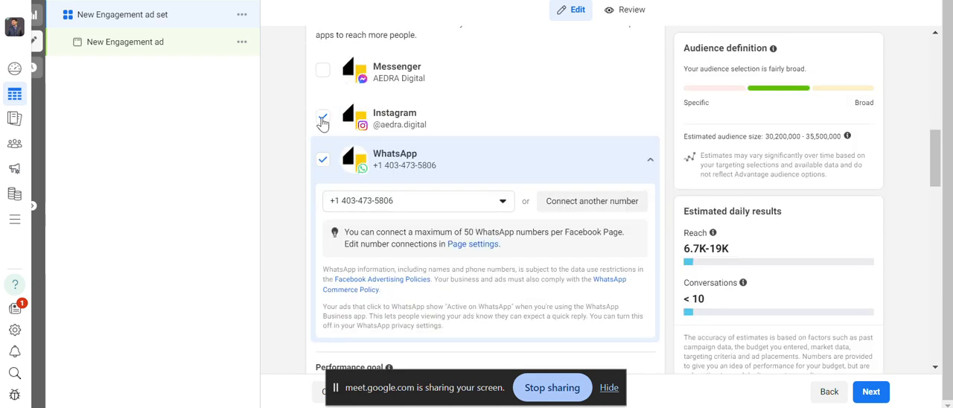
{"action": "left_click", "coordinate": [322, 118]}
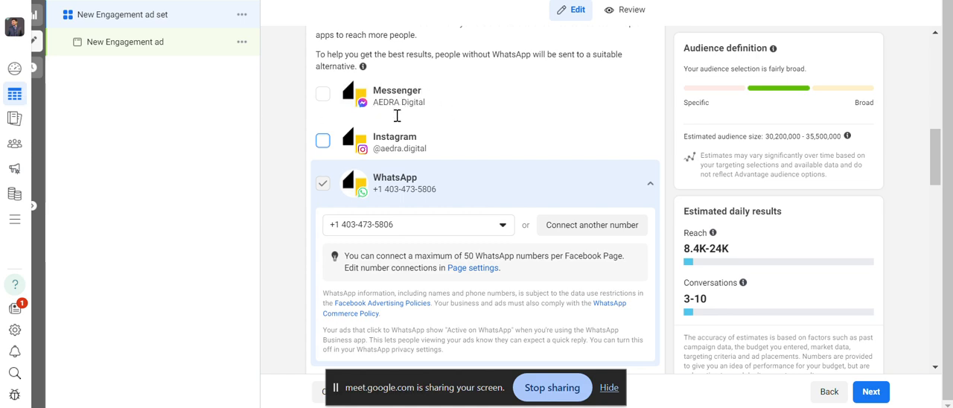
Collapse the WhatsApp number settings and choose Maximise number of conversations as the performance goal.
{"action": "scroll", "coordinate": [356, 102], "scroll_direction": "down", "scroll_amount": 1}
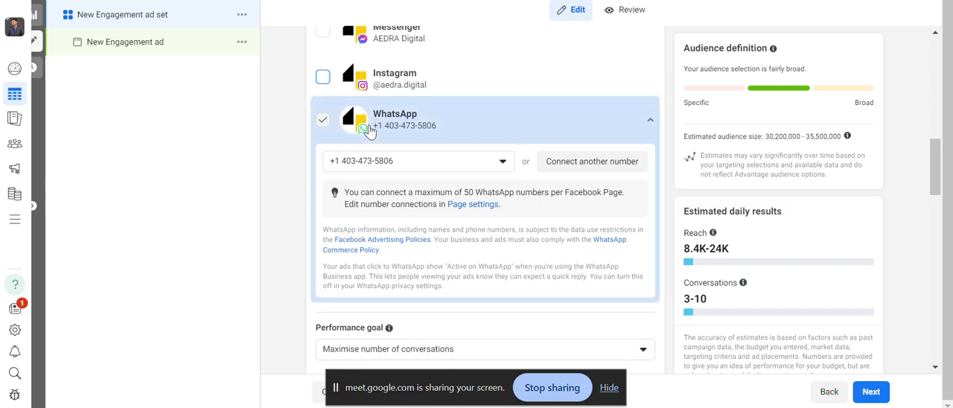
{"action": "scroll", "coordinate": [361, 111], "scroll_direction": "up", "scroll_amount": 1}
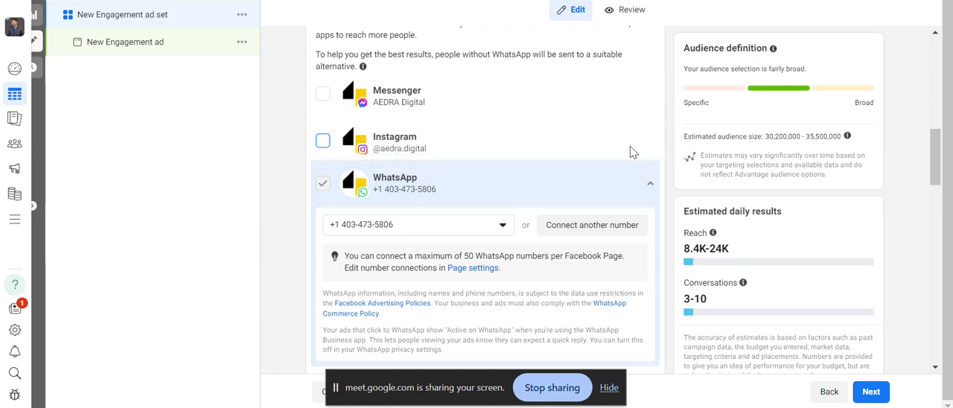
{"action": "left_click", "coordinate": [649, 184]}
{"action": "scroll", "coordinate": [647, 186], "scroll_direction": "down", "scroll_amount": 1}
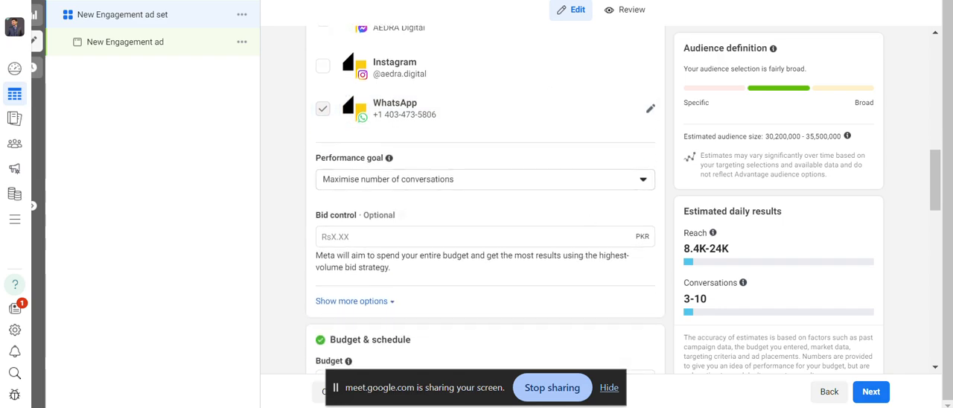
{"action": "left_click", "coordinate": [377, 181]}
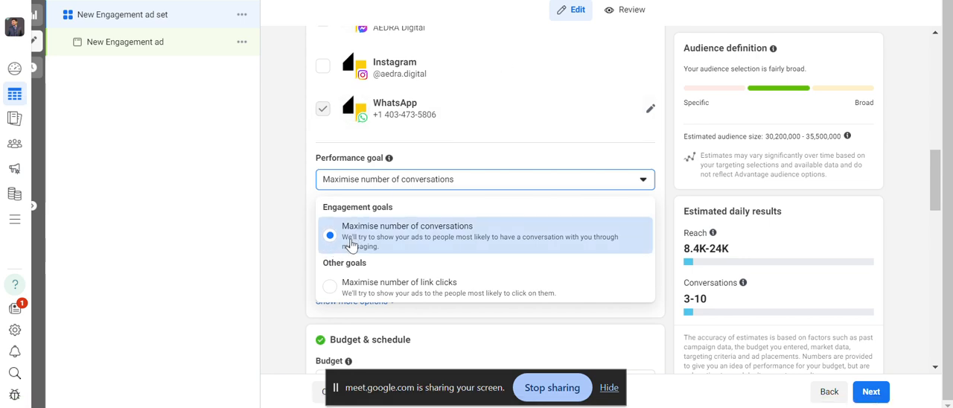
{"action": "left_click", "coordinate": [498, 185]}
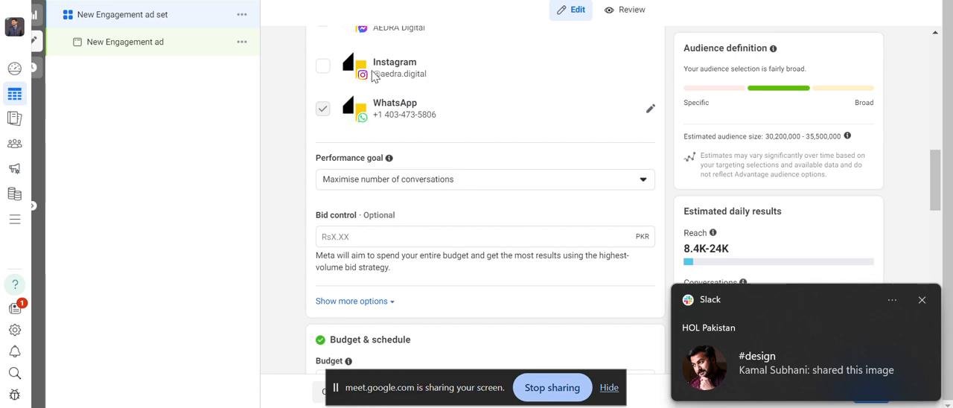
{"action": "left_click", "coordinate": [921, 300]}
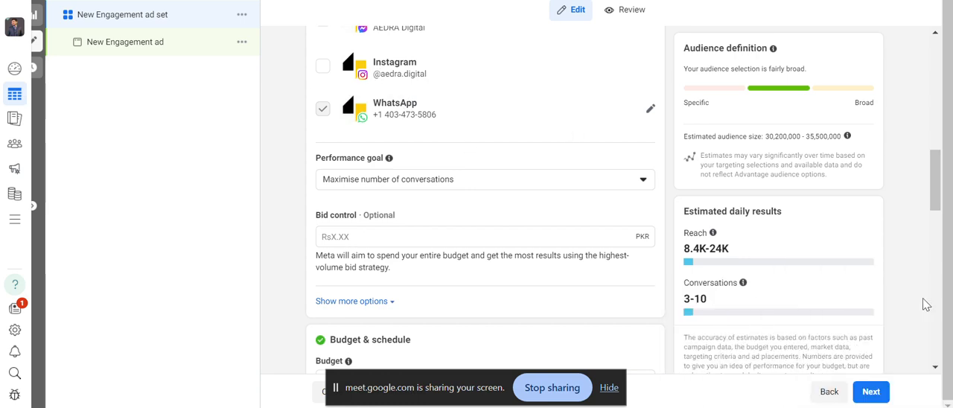
{"action": "scroll", "coordinate": [434, 149], "scroll_direction": "down", "scroll_amount": 1}
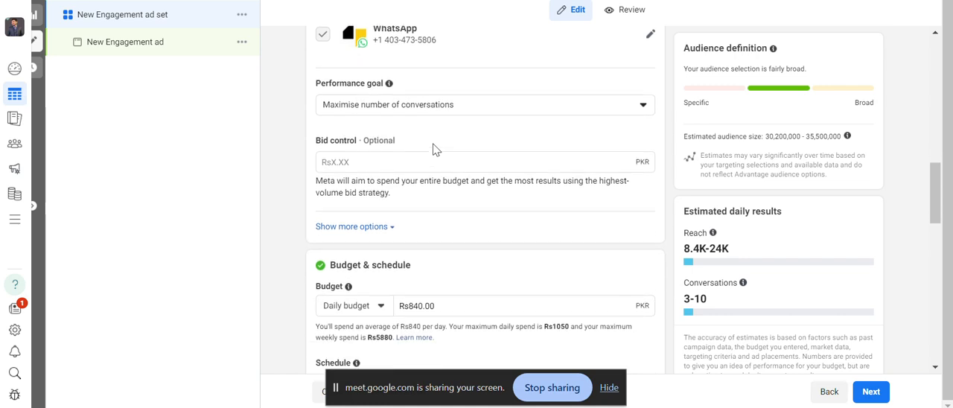
{"action": "left_click", "coordinate": [423, 105]}
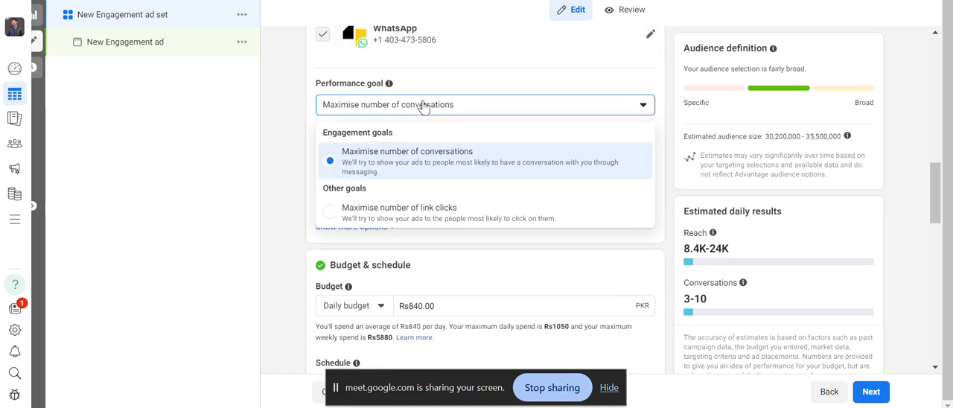
{"action": "left_click", "coordinate": [414, 153]}
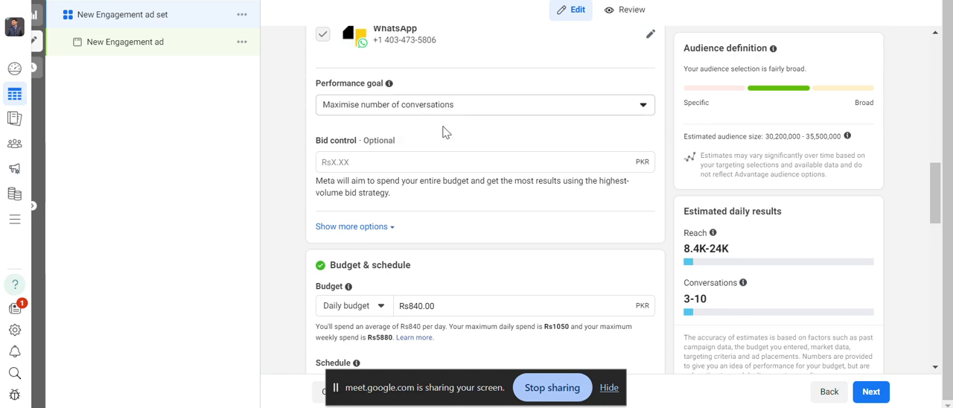
Review the budget and schedule settings, and switch the ad set from Advantage+ audience to the original audience options.
{"action": "scroll", "coordinate": [444, 131], "scroll_direction": "down", "scroll_amount": 3}
{"action": "scroll", "coordinate": [447, 142], "scroll_direction": "up", "scroll_amount": 1}
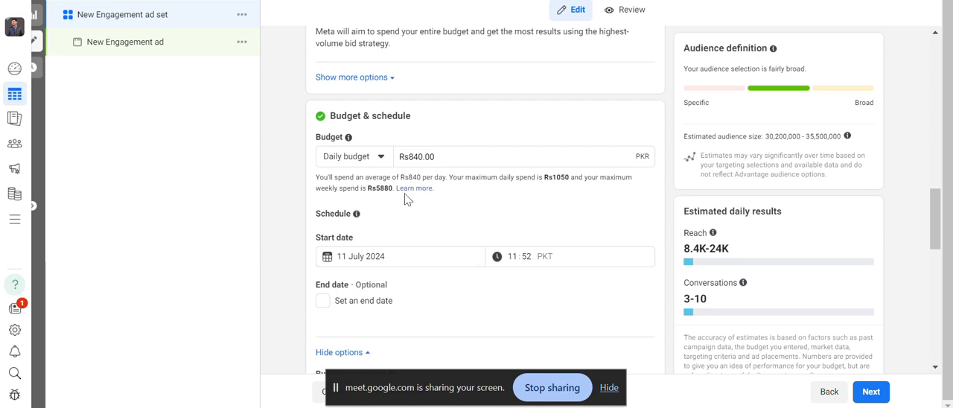
{"action": "scroll", "coordinate": [407, 199], "scroll_direction": "down", "scroll_amount": 1}
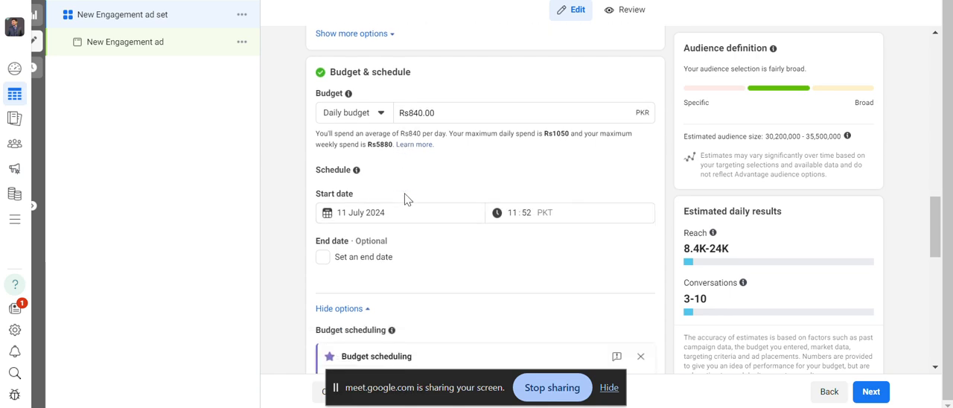
{"action": "scroll", "coordinate": [407, 200], "scroll_direction": "down", "scroll_amount": 5}
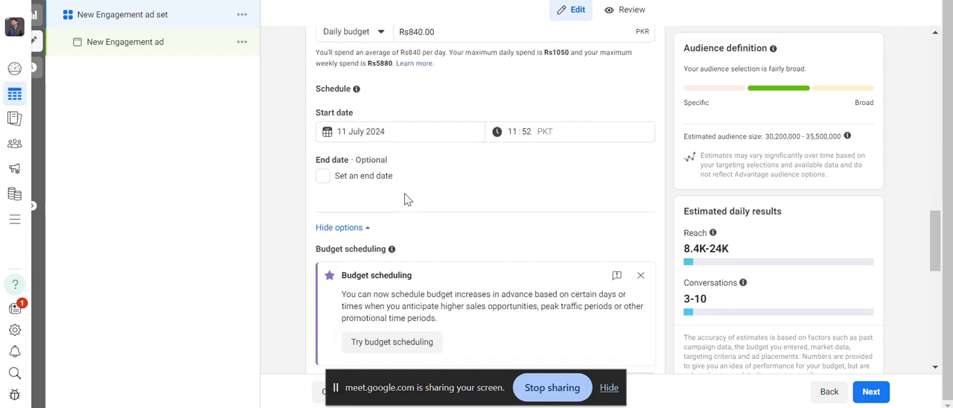
{"action": "scroll", "coordinate": [407, 200], "scroll_direction": "down", "scroll_amount": 2}
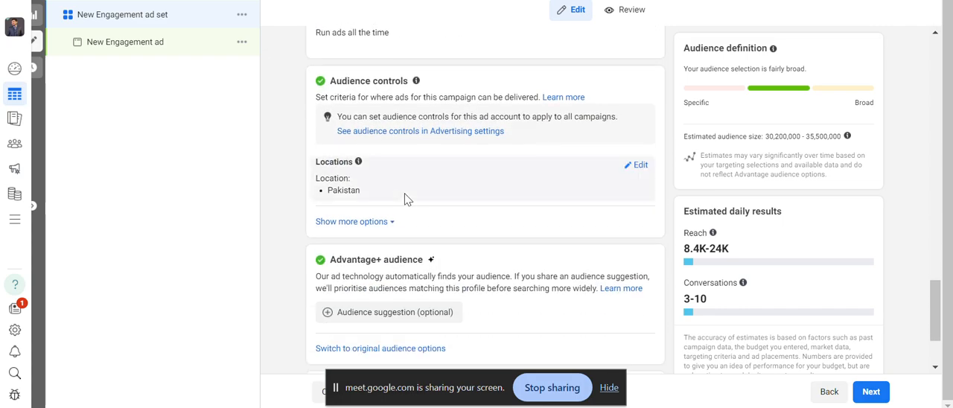
{"action": "scroll", "coordinate": [404, 198], "scroll_direction": "up", "scroll_amount": 1}
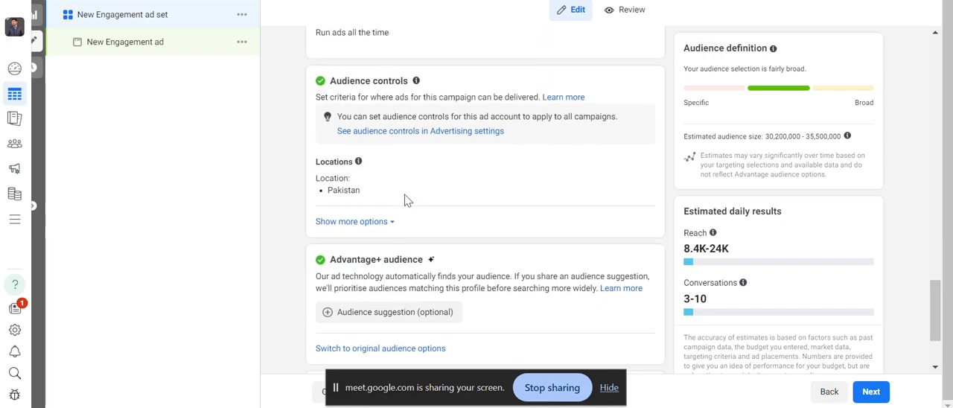
{"action": "left_click", "coordinate": [435, 349]}
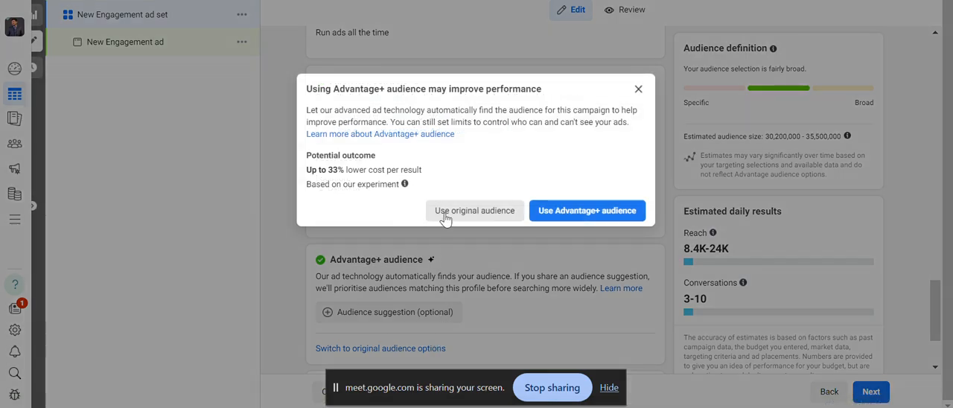
{"action": "left_click", "coordinate": [474, 211]}
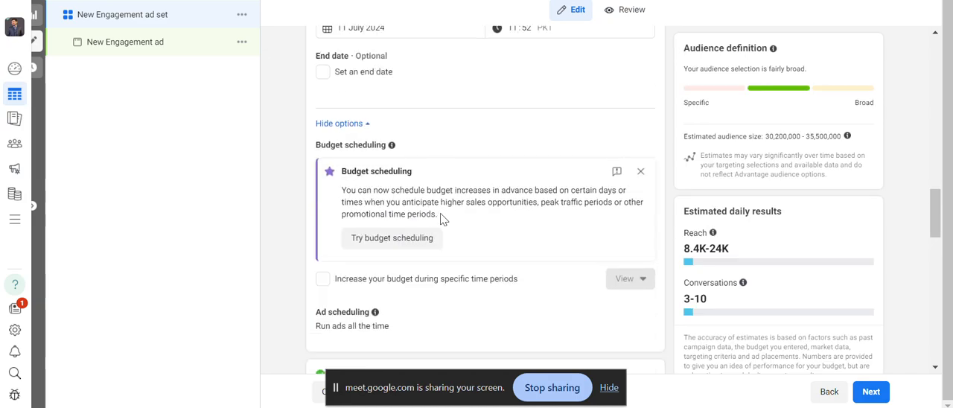
Dismiss the Advantage lookalike notice and remove Pakistan from the audience locations.
{"action": "scroll", "coordinate": [439, 219], "scroll_direction": "down", "scroll_amount": 5}
{"action": "scroll", "coordinate": [445, 216], "scroll_direction": "down", "scroll_amount": 3}
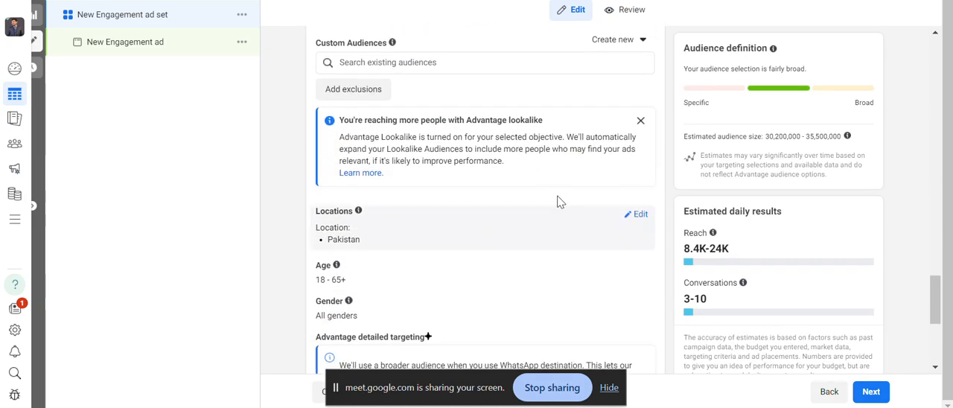
{"action": "left_click", "coordinate": [640, 120]}
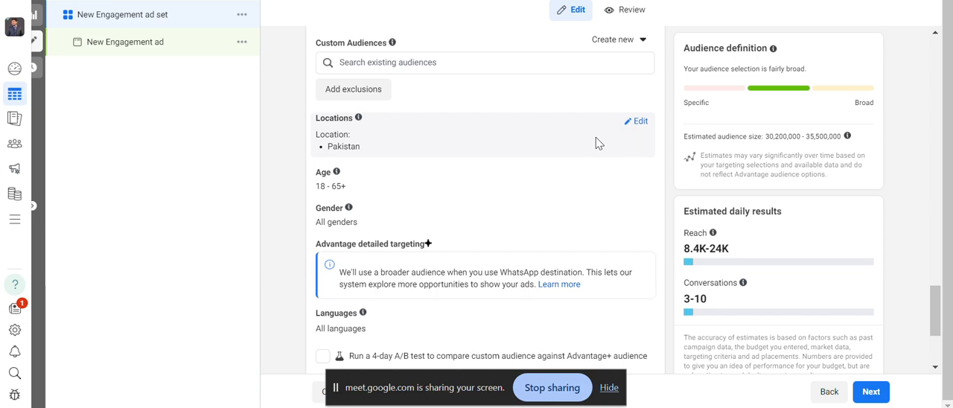
{"action": "left_click", "coordinate": [636, 122]}
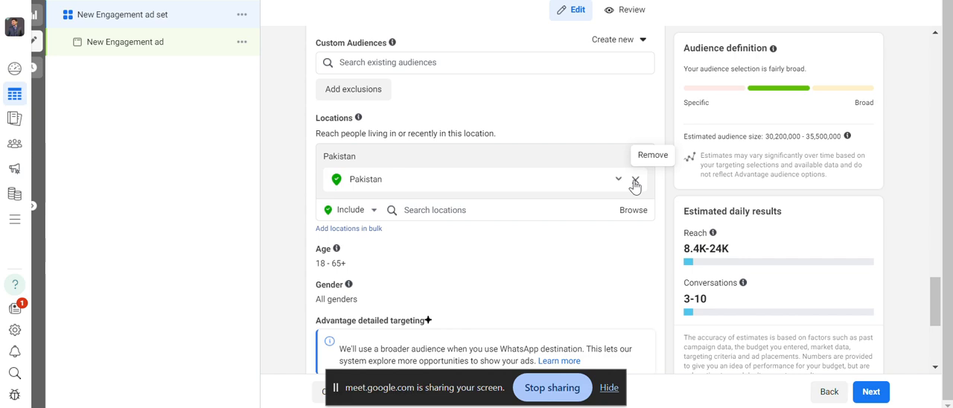
{"action": "left_click", "coordinate": [635, 179]}
Try Model Town, Punjab, Pakistan as the audience location with an 80 km radius, and remove it again.
{"action": "left_click", "coordinate": [472, 184]}
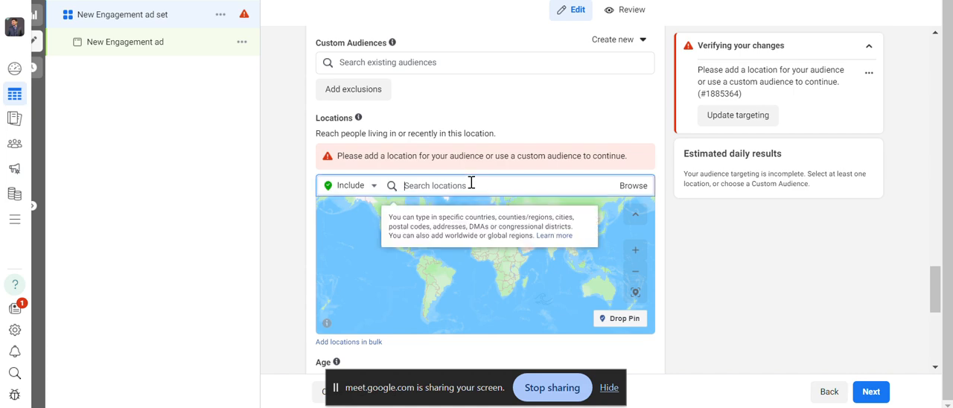
{"action": "type", "text": "model town pakistan"}
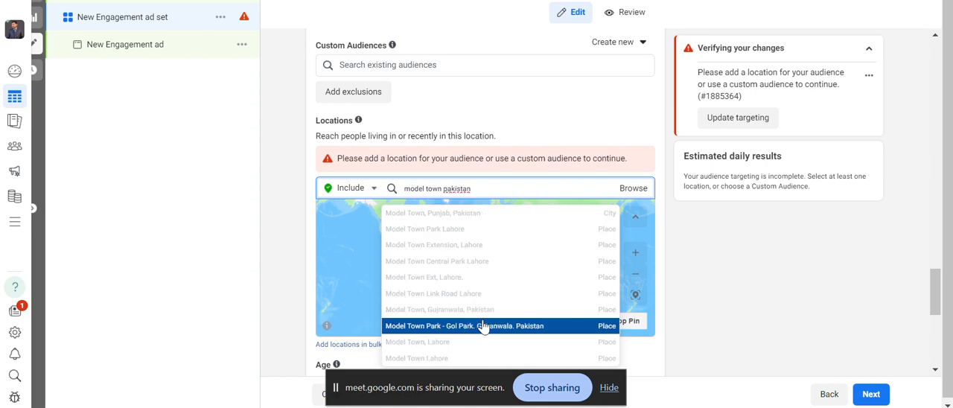
{"action": "left_click", "coordinate": [480, 216]}
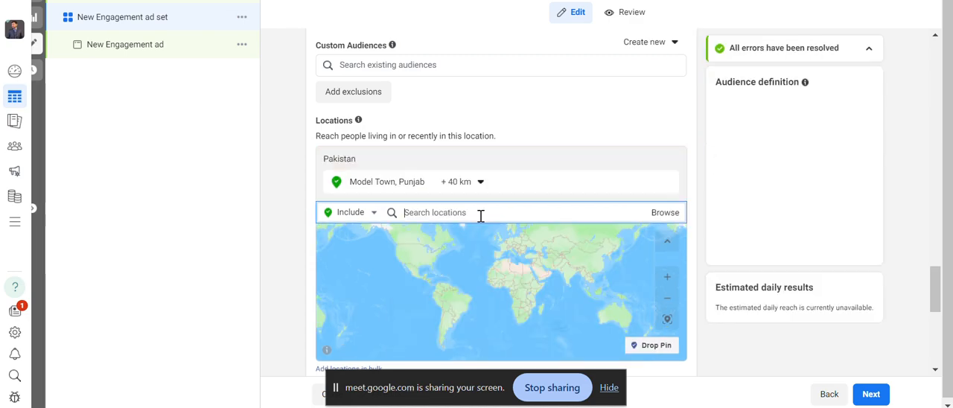
{"action": "left_click", "coordinate": [452, 185]}
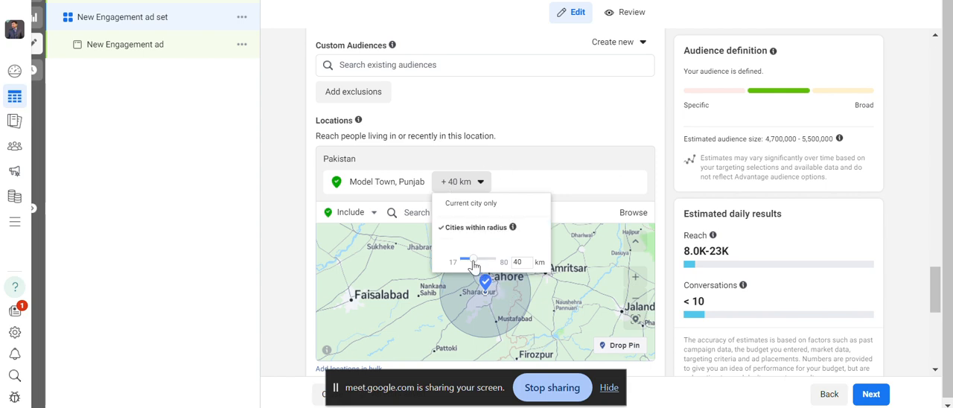
{"action": "left_click_drag", "start_coordinate": [473, 266], "coordinate": [500, 266]}
{"action": "left_click", "coordinate": [665, 192]}
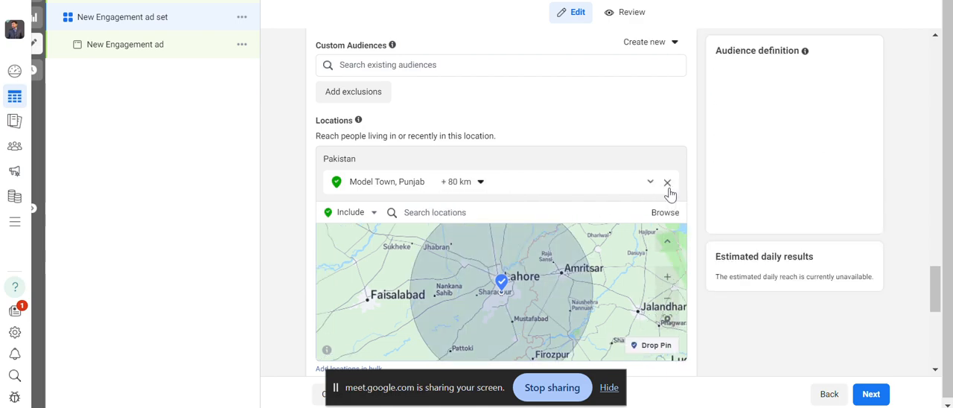
{"action": "left_click", "coordinate": [667, 186]}
Add the place Model Town Lahore as the audience location and set its radius to 80 km.
{"action": "left_click", "coordinate": [564, 186]}
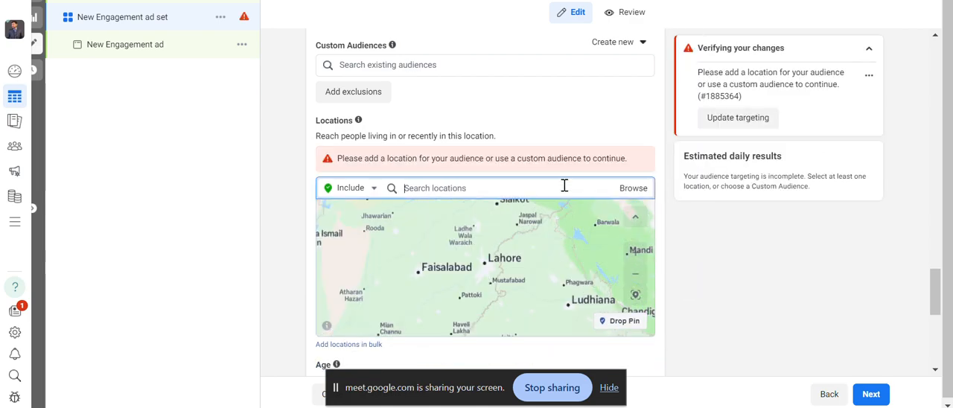
{"action": "type", "text": "model t"}
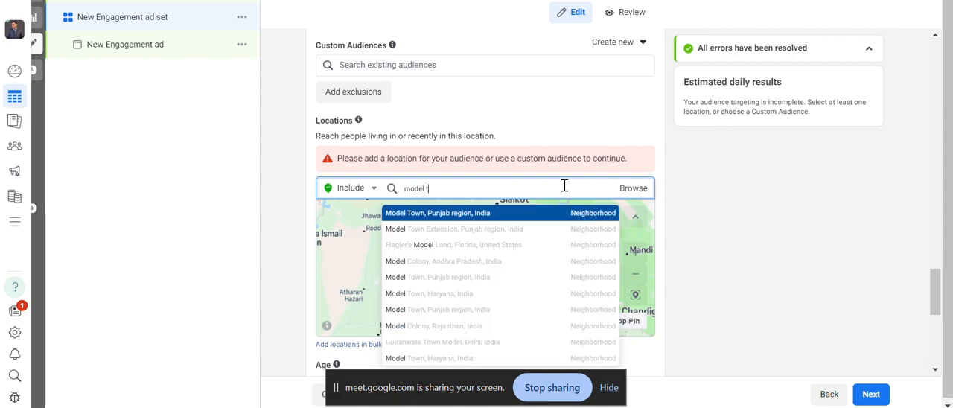
{"action": "type", "text": "own la"}
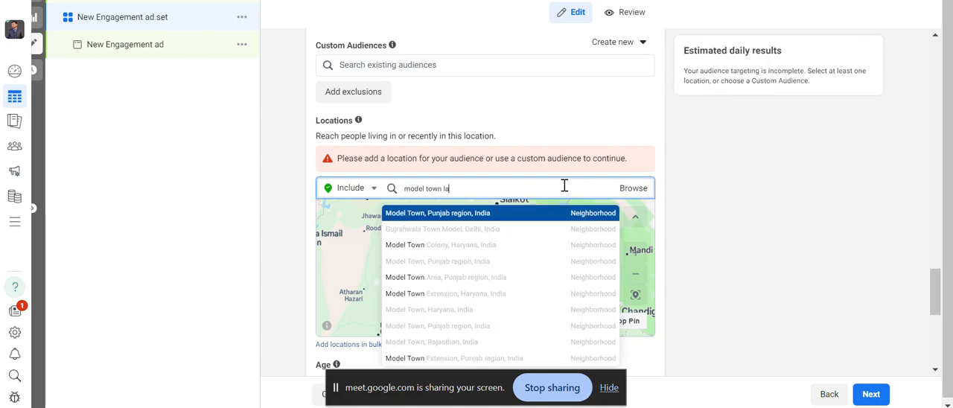
{"action": "type", "text": "hore"}
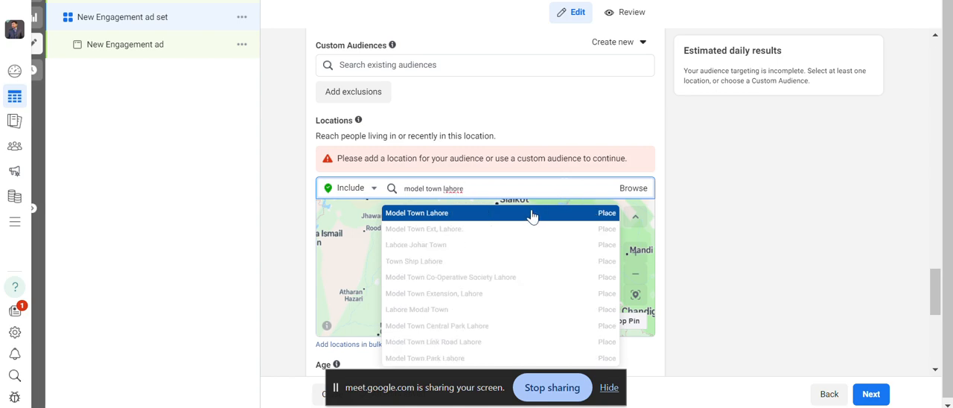
{"action": "left_click", "coordinate": [531, 215]}
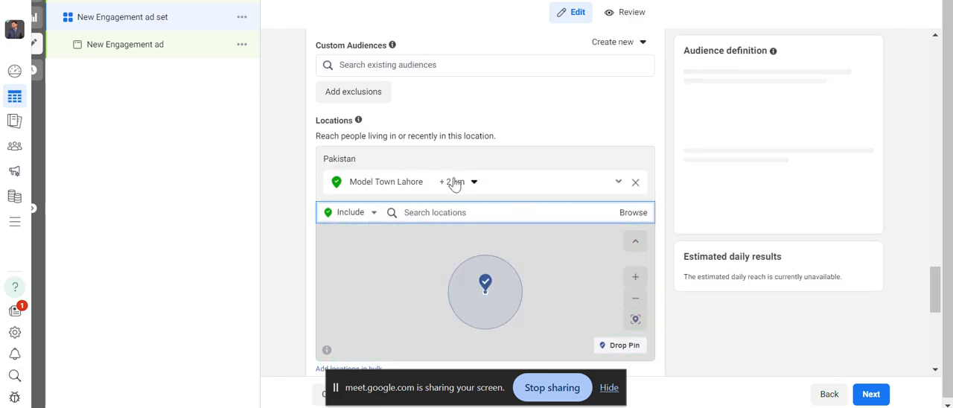
{"action": "left_click", "coordinate": [454, 183]}
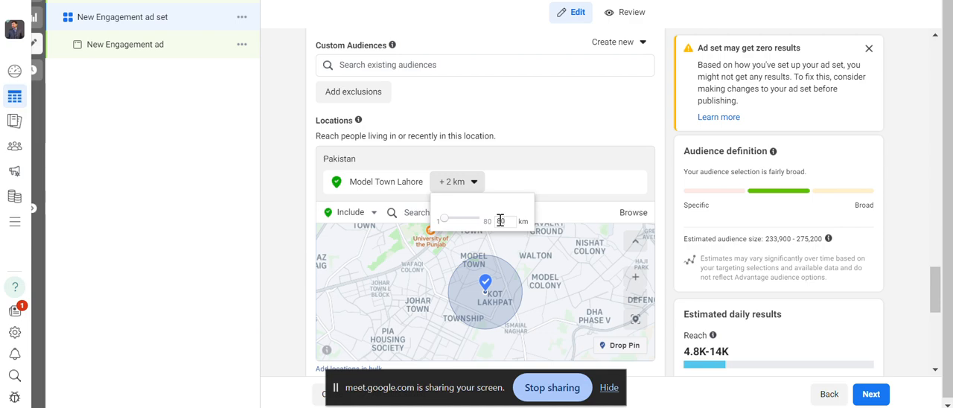
{"action": "left_click", "coordinate": [734, 73]}
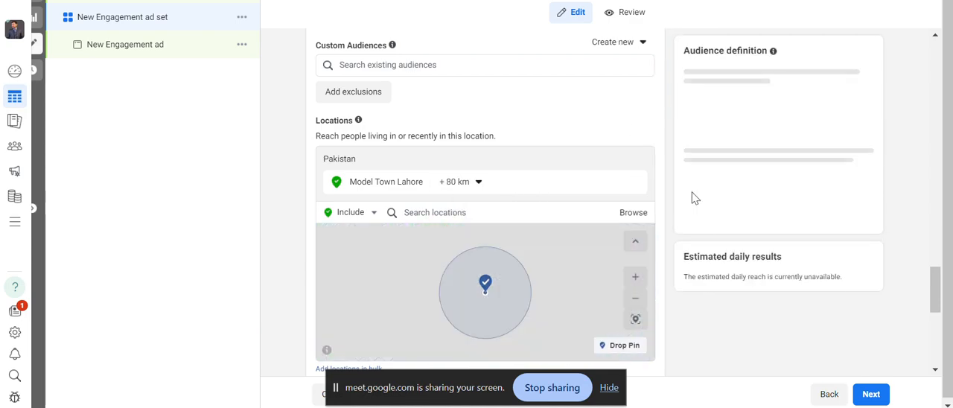
Set the audience's maximum age to 40 and open the gender options for editing.
{"action": "scroll", "coordinate": [659, 201], "scroll_direction": "down", "scroll_amount": 3}
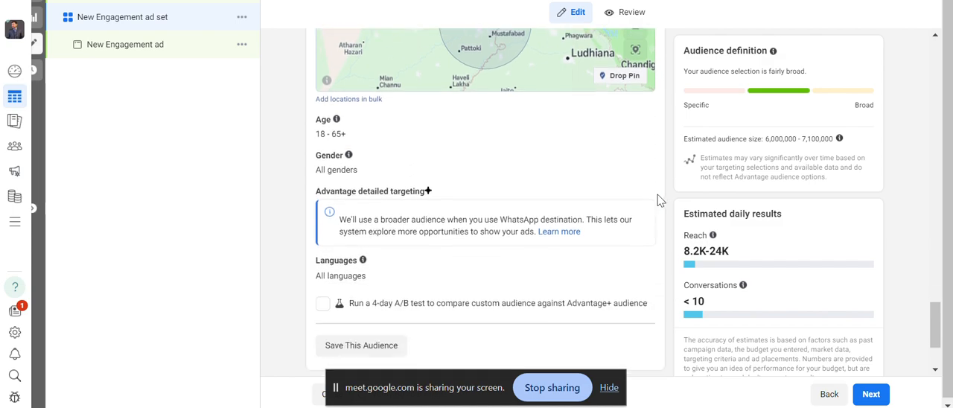
{"action": "left_click", "coordinate": [635, 92]}
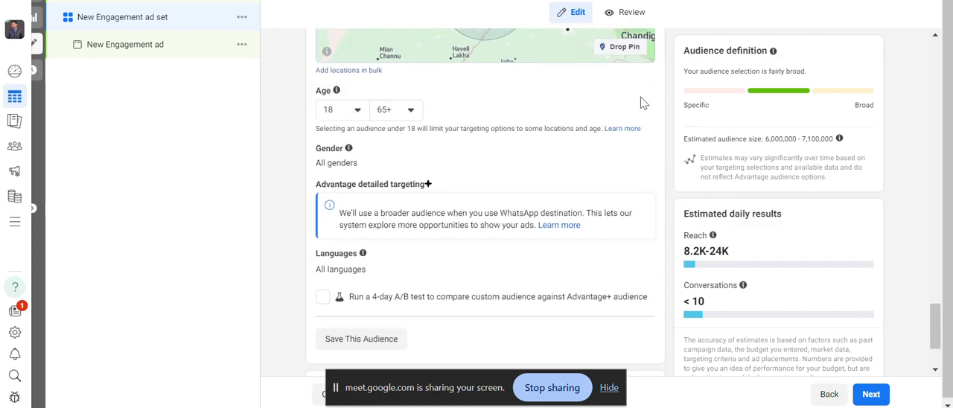
{"action": "scroll", "coordinate": [634, 123], "scroll_direction": "up", "scroll_amount": 2}
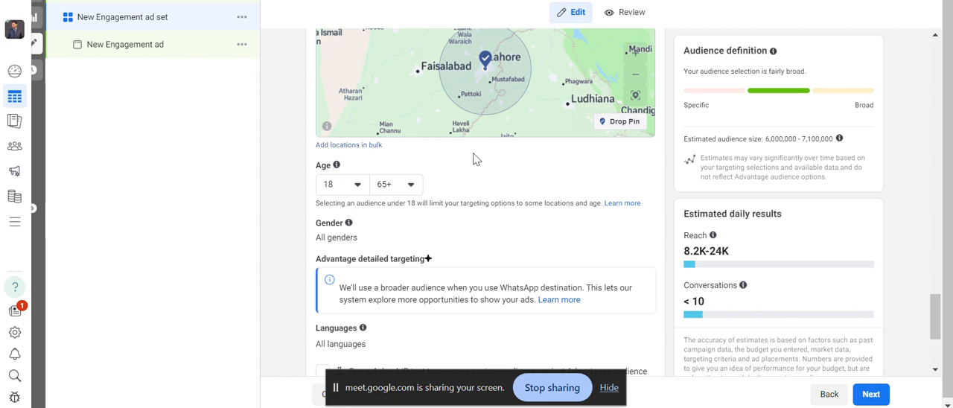
{"action": "left_click", "coordinate": [383, 184]}
{"action": "scroll", "coordinate": [409, 283], "scroll_direction": "up", "scroll_amount": 5}
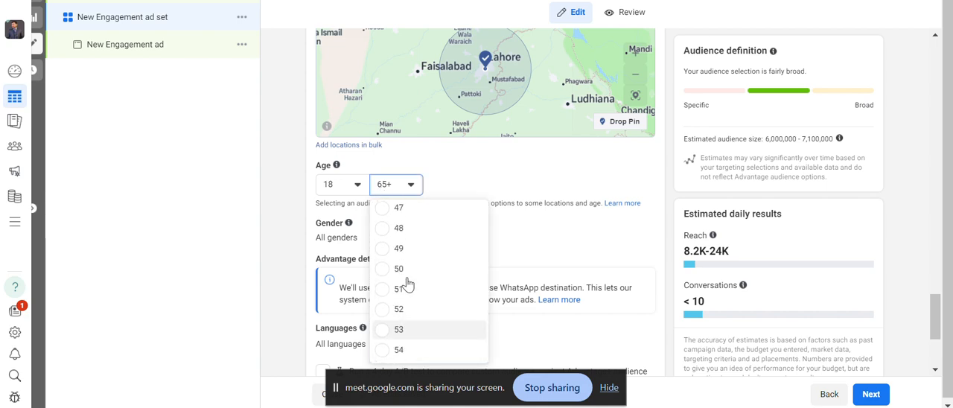
{"action": "scroll", "coordinate": [409, 282], "scroll_direction": "up", "scroll_amount": 1}
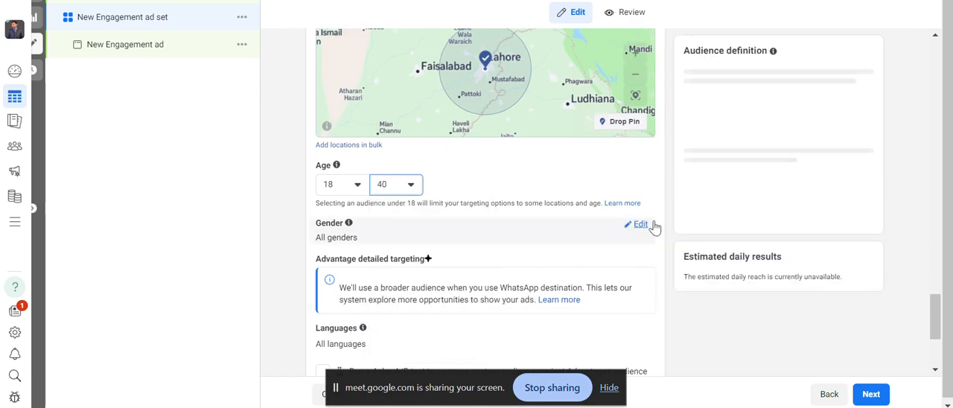
{"action": "left_click", "coordinate": [642, 224]}
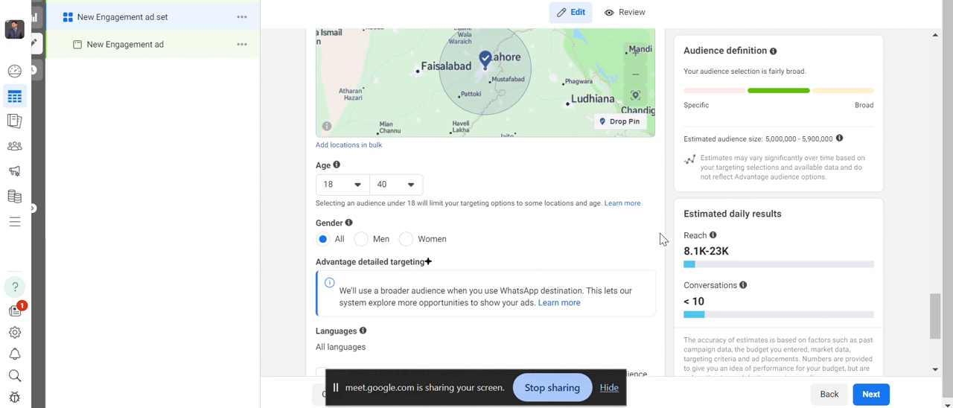
Review the detailed targeting notice about WhatsApp destinations and the remaining audience settings down to Placements.
{"action": "scroll", "coordinate": [647, 243], "scroll_direction": "down", "scroll_amount": 1}
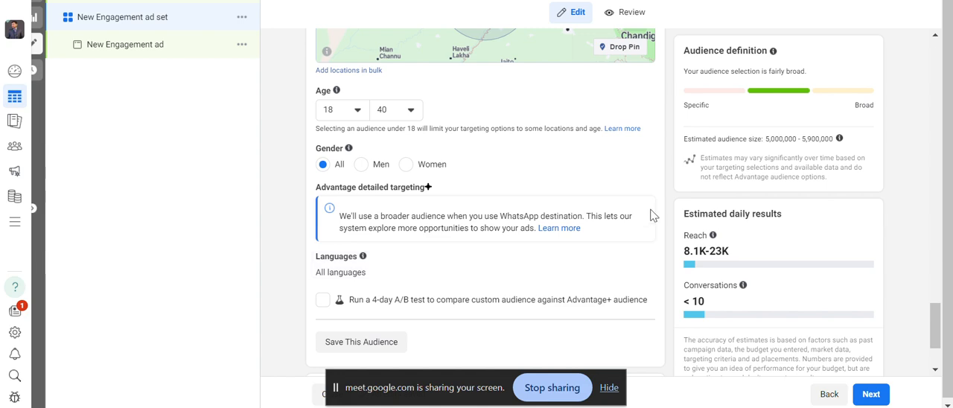
{"action": "scroll", "coordinate": [652, 215], "scroll_direction": "down", "scroll_amount": 1}
{"action": "scroll", "coordinate": [633, 236], "scroll_direction": "up", "scroll_amount": 1}
{"action": "left_click_drag", "start_coordinate": [340, 216], "coordinate": [452, 228]}
{"action": "left_click", "coordinate": [615, 235]}
{"action": "scroll", "coordinate": [533, 292], "scroll_direction": "down", "scroll_amount": 2}
{"action": "scroll", "coordinate": [533, 290], "scroll_direction": "down", "scroll_amount": 1}
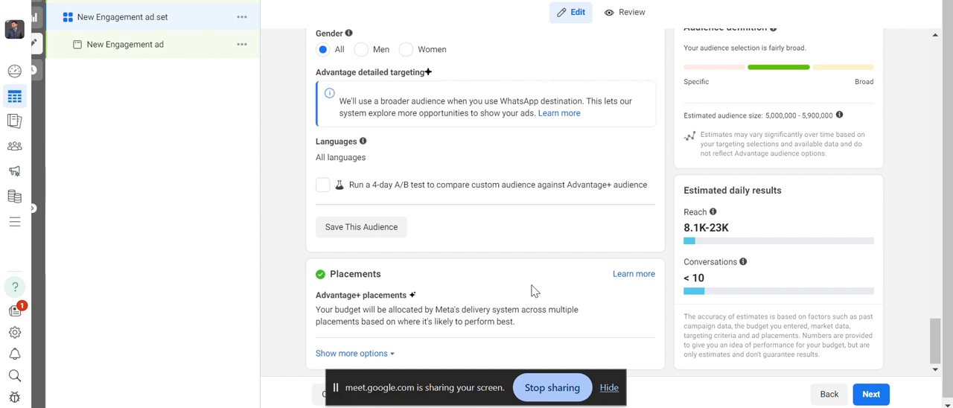
Switch the ad set to manual placements and deselect the Audience Network platform.
{"action": "scroll", "coordinate": [532, 289], "scroll_direction": "down", "scroll_amount": 1}
{"action": "mouse_move", "coordinate": [364, 300]}
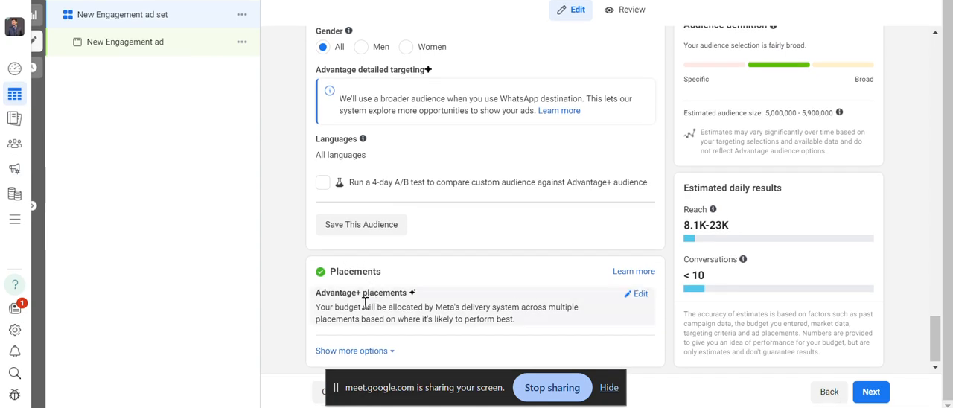
{"action": "left_click", "coordinate": [638, 294]}
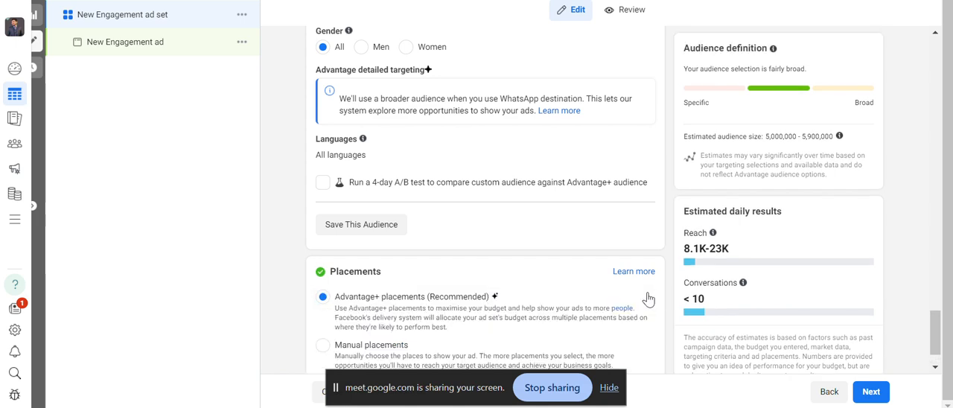
{"action": "scroll", "coordinate": [518, 272], "scroll_direction": "down", "scroll_amount": 1}
{"action": "scroll", "coordinate": [518, 272], "scroll_direction": "down", "scroll_amount": 1}
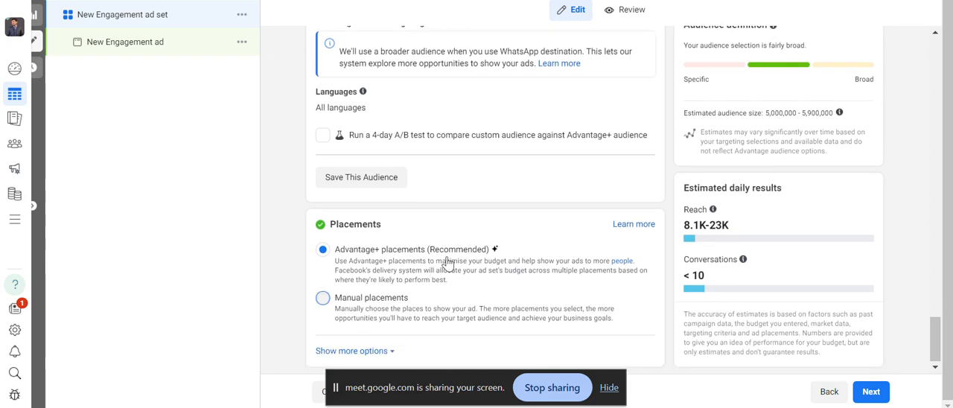
{"action": "left_click", "coordinate": [323, 297]}
{"action": "scroll", "coordinate": [446, 263], "scroll_direction": "down", "scroll_amount": 3}
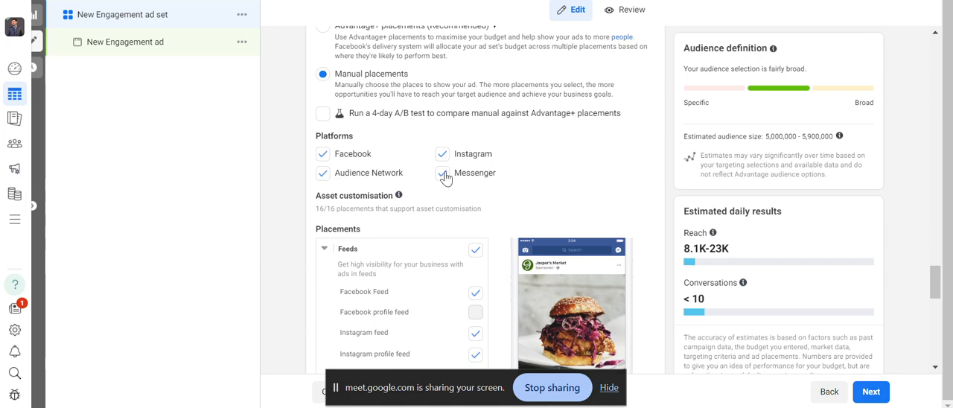
{"action": "left_click", "coordinate": [321, 178]}
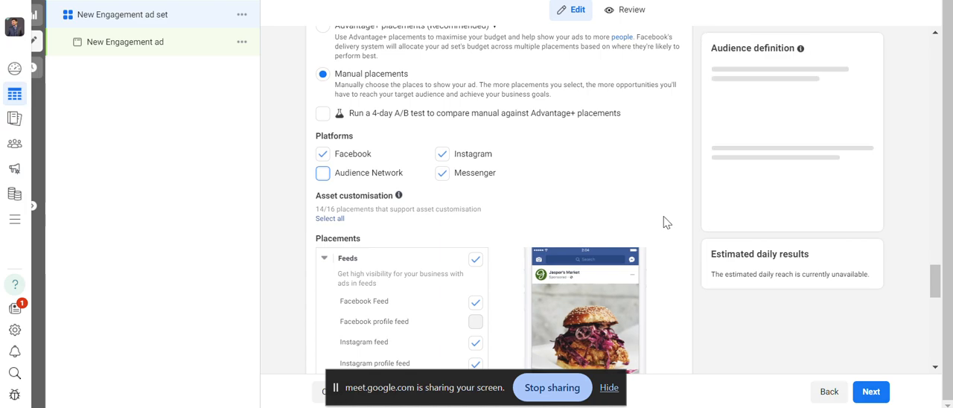
Examine the platforms and the individual placements, from Feeds to Apps and sites, including which ones are unavailable.
{"action": "scroll", "coordinate": [662, 279], "scroll_direction": "down", "scroll_amount": 3}
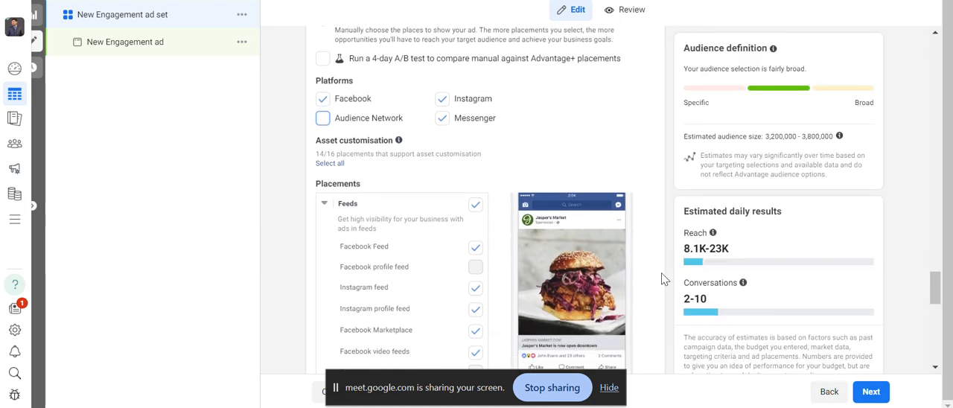
{"action": "scroll", "coordinate": [662, 280], "scroll_direction": "up", "scroll_amount": 3}
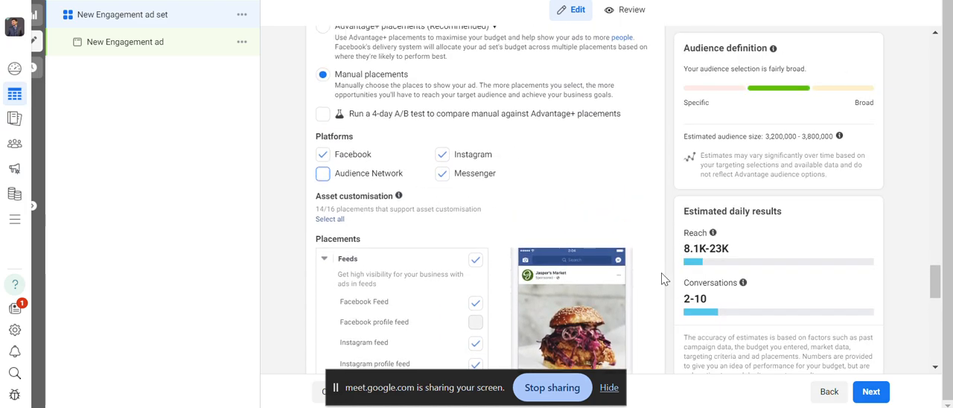
{"action": "scroll", "coordinate": [480, 240], "scroll_direction": "down", "scroll_amount": 2}
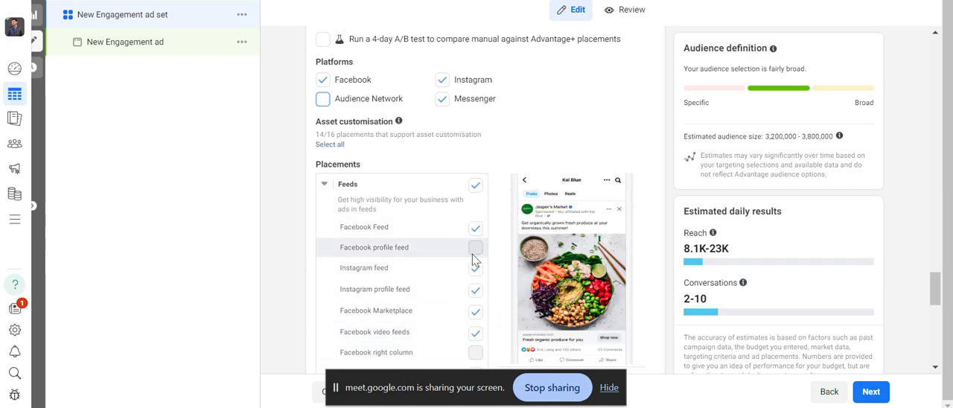
{"action": "scroll", "coordinate": [476, 279], "scroll_direction": "up", "scroll_amount": 3}
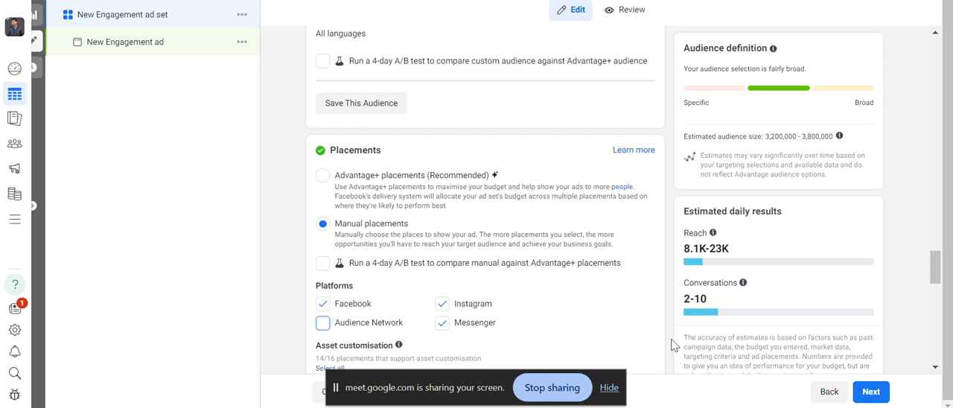
{"action": "scroll", "coordinate": [672, 344], "scroll_direction": "down", "scroll_amount": 4}
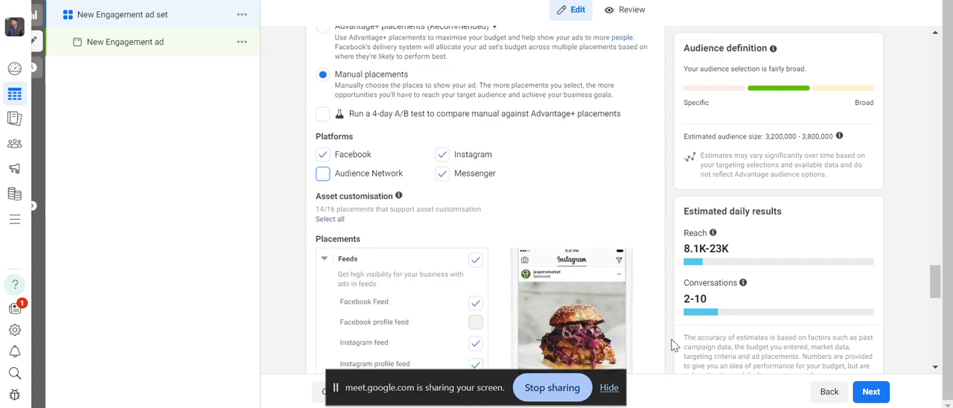
{"action": "scroll", "coordinate": [673, 344], "scroll_direction": "down", "scroll_amount": 5}
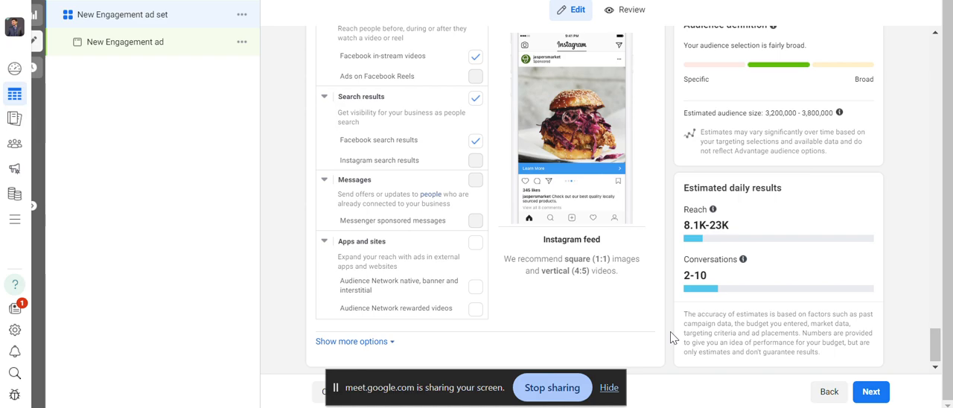
{"action": "scroll", "coordinate": [628, 347], "scroll_direction": "up", "scroll_amount": 10}
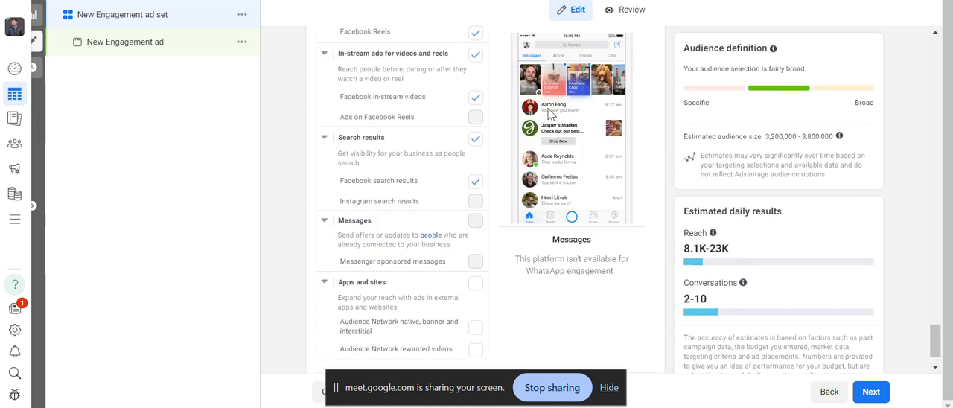
Expand the additional placement options, review device, skippable ad and brand safety settings, and continue to the ad level.
{"action": "scroll", "coordinate": [533, 132], "scroll_direction": "up", "scroll_amount": 2}
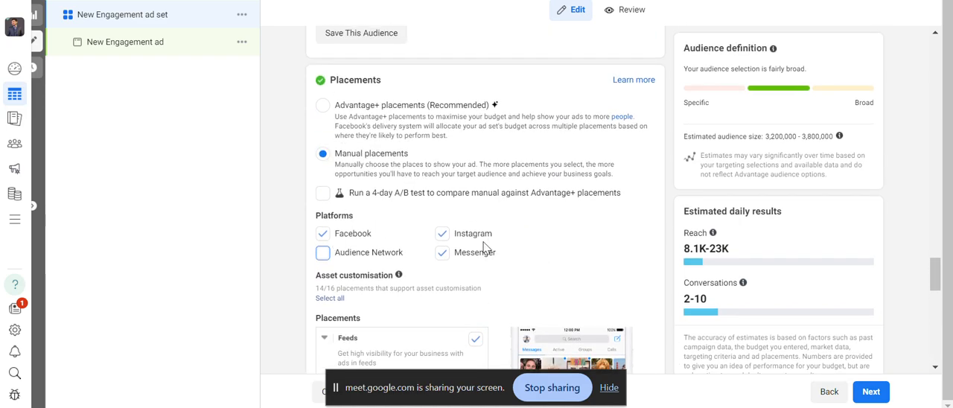
{"action": "scroll", "coordinate": [610, 256], "scroll_direction": "down", "scroll_amount": 10}
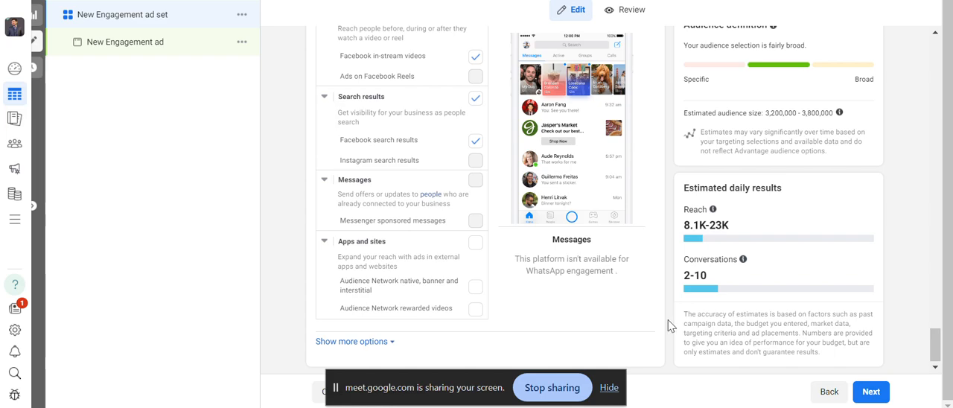
{"action": "left_click", "coordinate": [341, 342]}
{"action": "scroll", "coordinate": [486, 329], "scroll_direction": "down", "scroll_amount": 4}
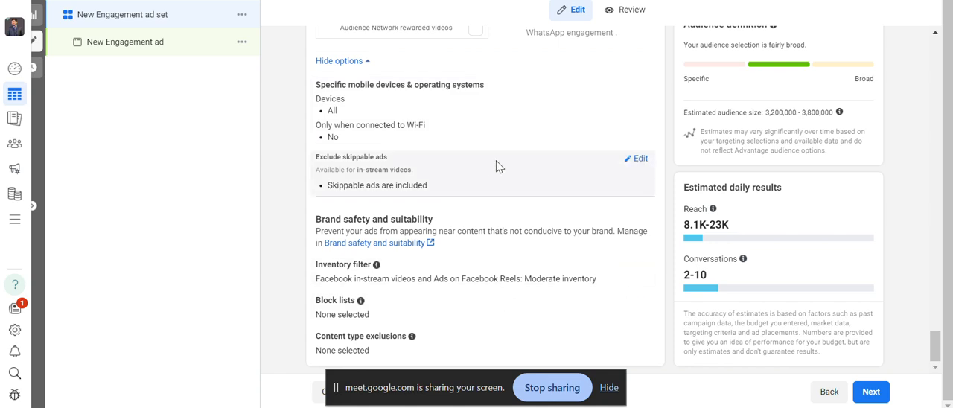
{"action": "scroll", "coordinate": [453, 276], "scroll_direction": "up", "scroll_amount": 1}
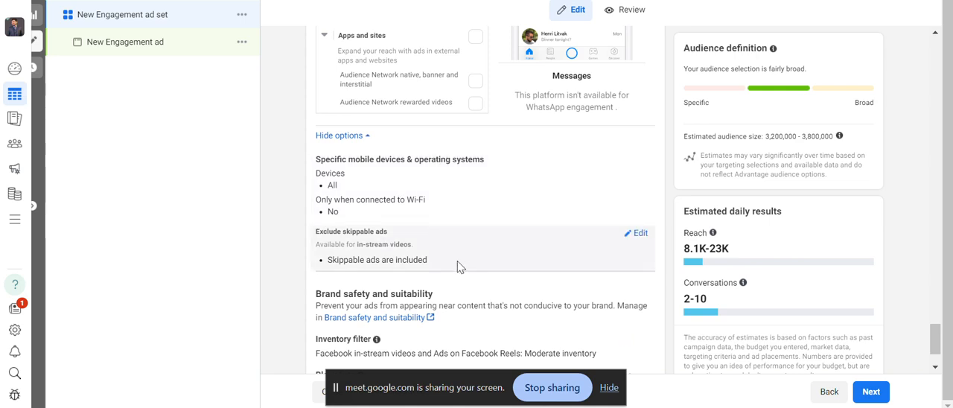
{"action": "scroll", "coordinate": [581, 295], "scroll_direction": "down", "scroll_amount": 1}
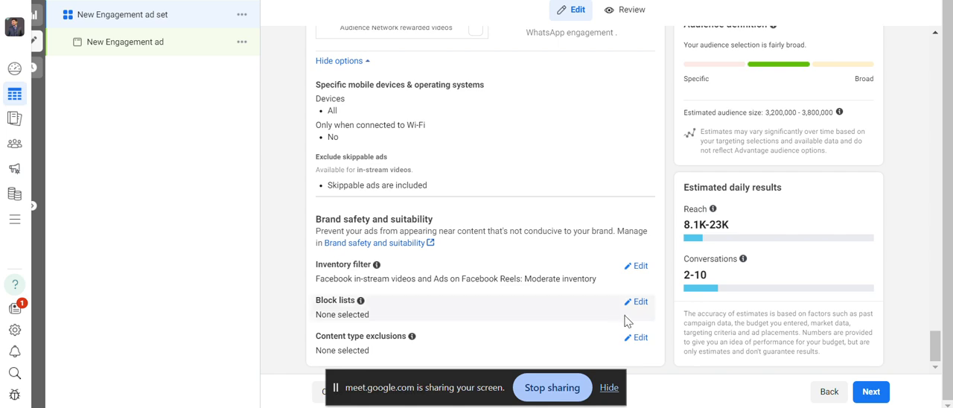
{"action": "left_click", "coordinate": [867, 395]}
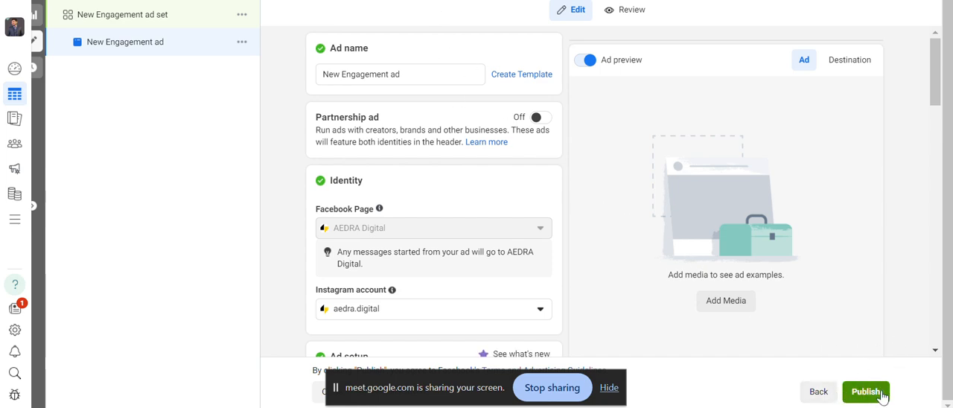
Add an image to the ad creative, choosing the 1080 × 1080 Marvelous Town Houses picture from the account images.
{"action": "mouse_move", "coordinate": [484, 388]}
{"action": "left_mouse_down"}
{"action": "mouse_move", "coordinate": [387, 371]}
{"action": "mouse_move", "coordinate": [293, 339]}
{"action": "mouse_move", "coordinate": [373, 380]}
{"action": "mouse_move", "coordinate": [517, 407]}
{"action": "mouse_move", "coordinate": [488, 390]}
{"action": "left_mouse_up"}
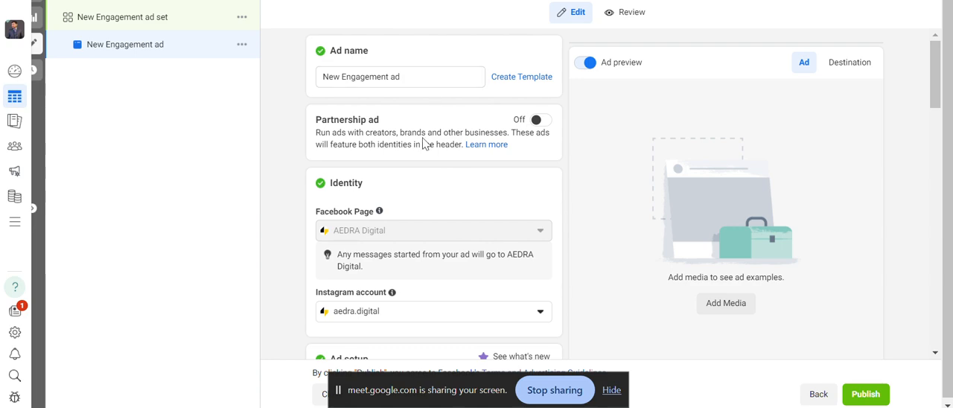
{"action": "scroll", "coordinate": [419, 141], "scroll_direction": "down", "scroll_amount": 3}
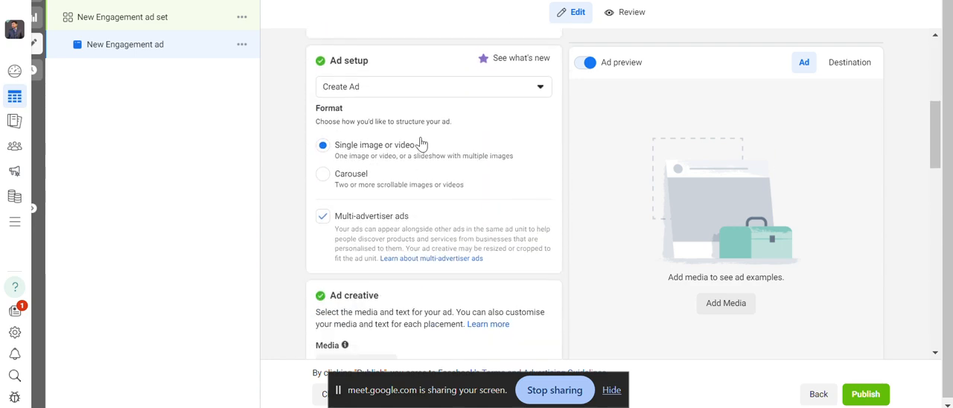
{"action": "scroll", "coordinate": [422, 139], "scroll_direction": "up", "scroll_amount": 4}
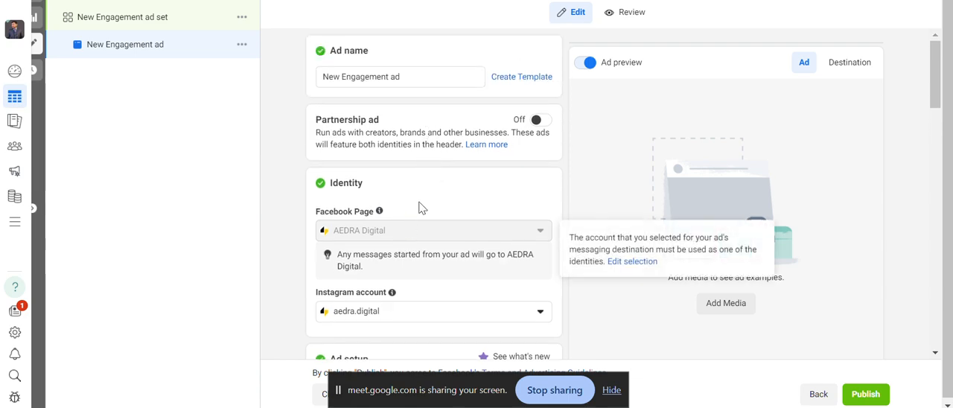
{"action": "scroll", "coordinate": [412, 149], "scroll_direction": "down", "scroll_amount": 1}
{"action": "scroll", "coordinate": [413, 149], "scroll_direction": "down", "scroll_amount": 3}
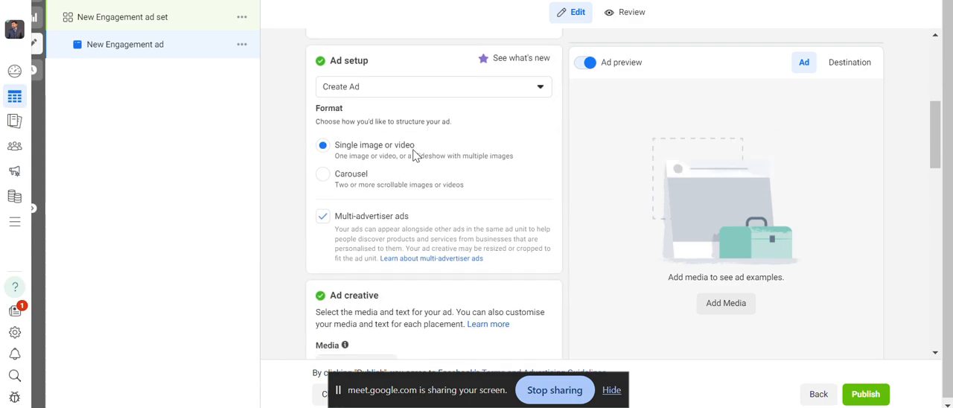
{"action": "scroll", "coordinate": [432, 136], "scroll_direction": "down", "scroll_amount": 3}
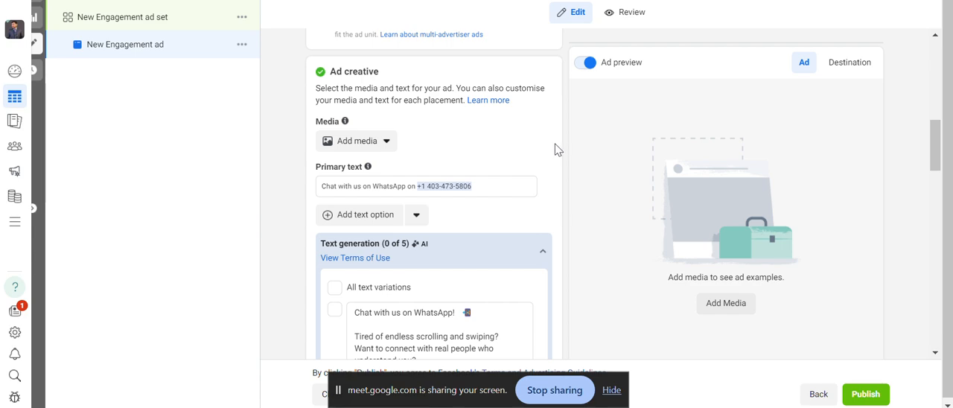
{"action": "left_click", "coordinate": [372, 149]}
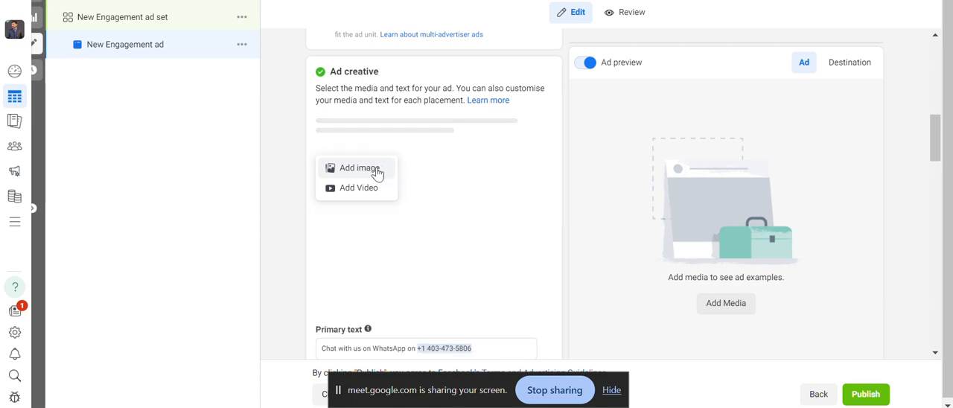
{"action": "left_click", "coordinate": [360, 168]}
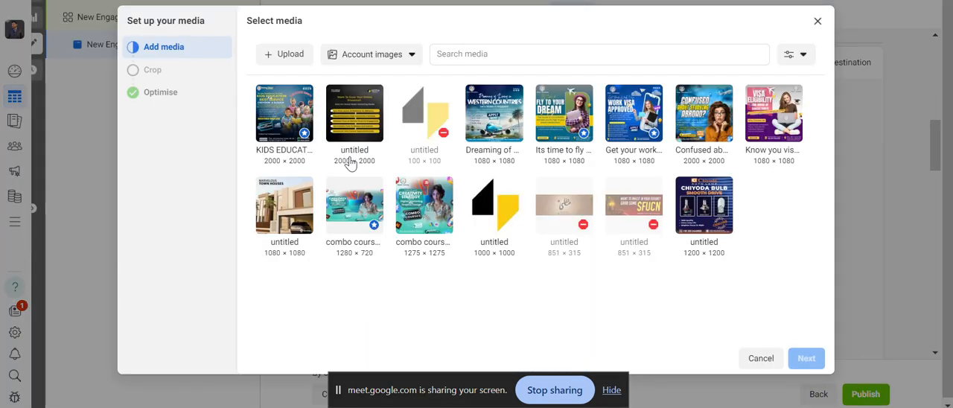
{"action": "left_click", "coordinate": [422, 209]}
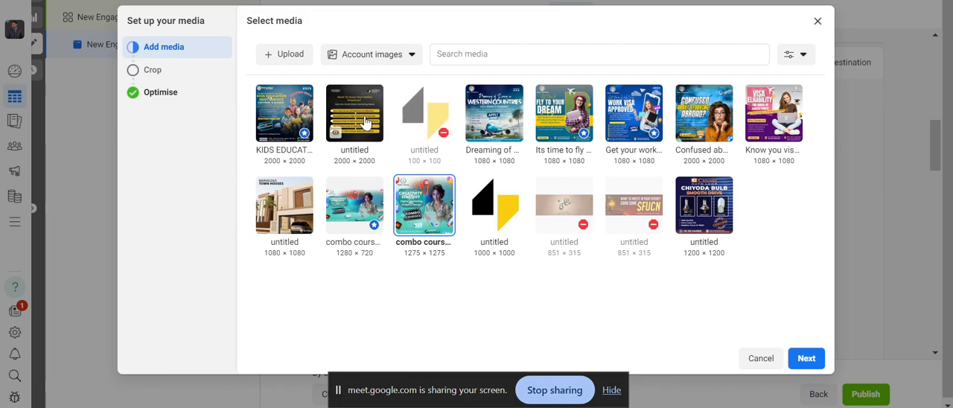
{"action": "left_click", "coordinate": [336, 131]}
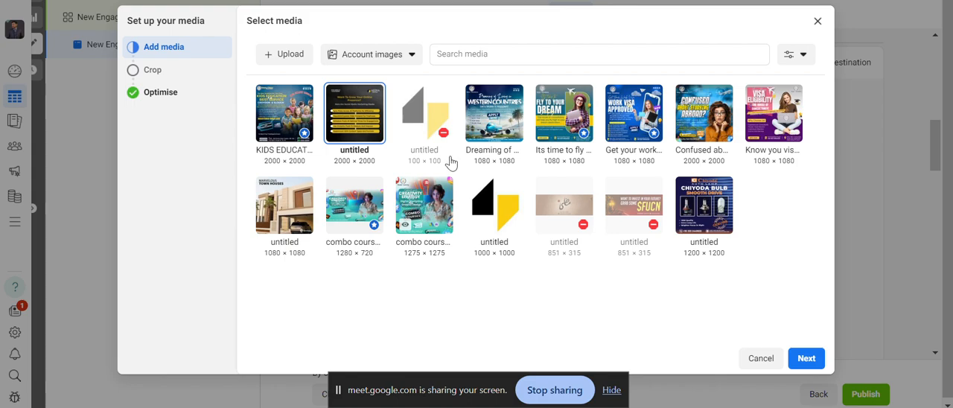
{"action": "left_click", "coordinate": [301, 208]}
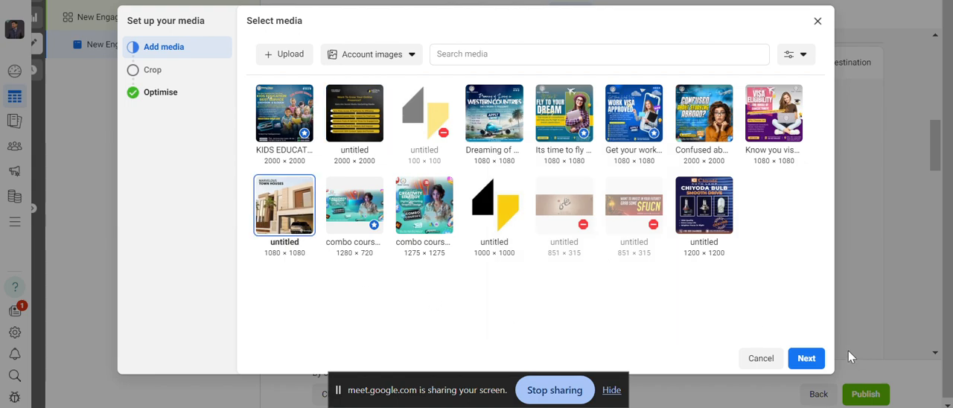
Keep the original crops for all placements and the default Advantage+ creative enhancements, and finish the media setup.
{"action": "left_click", "coordinate": [805, 357]}
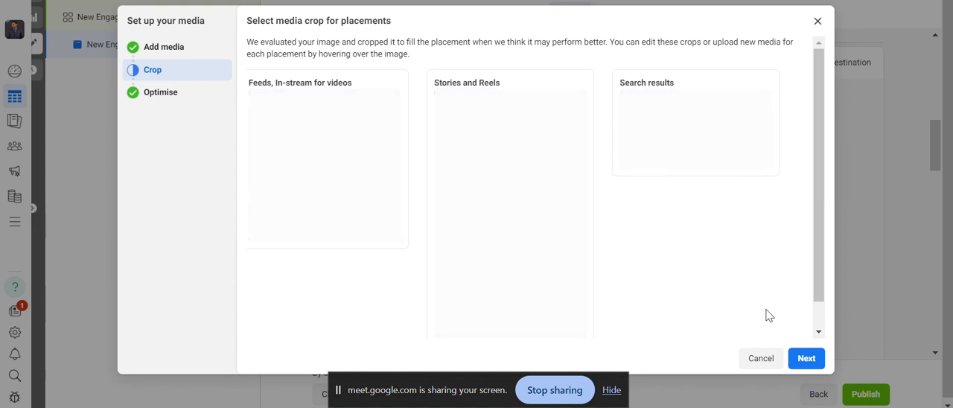
{"action": "left_click", "coordinate": [806, 358]}
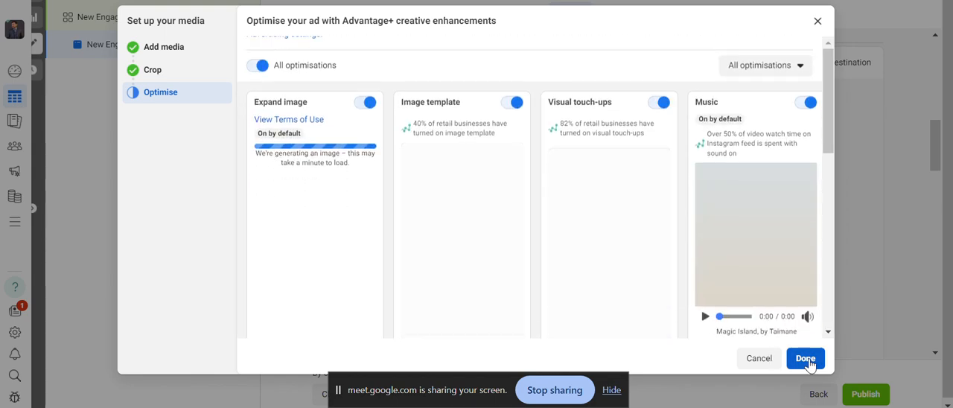
{"action": "scroll", "coordinate": [764, 240], "scroll_direction": "up", "scroll_amount": 1}
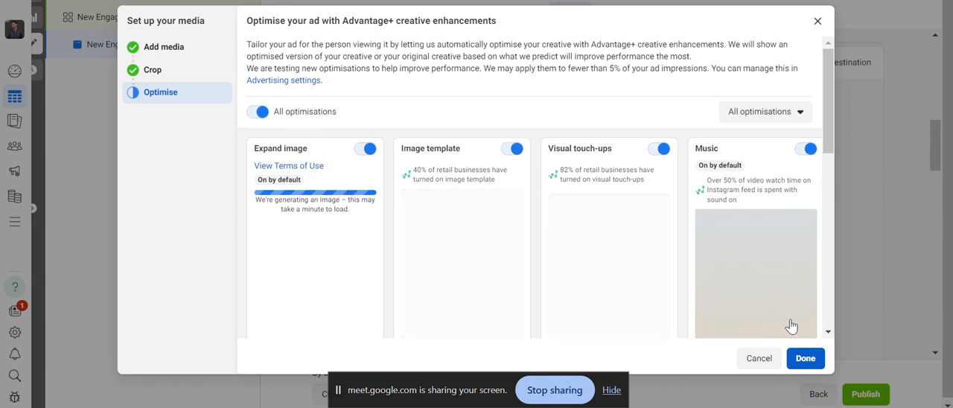
{"action": "left_click", "coordinate": [805, 358]}
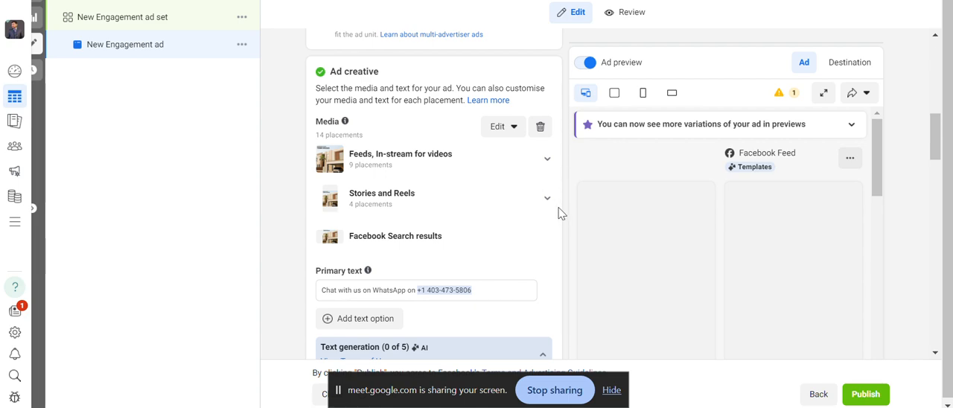
{"action": "left_click", "coordinate": [918, 301]}
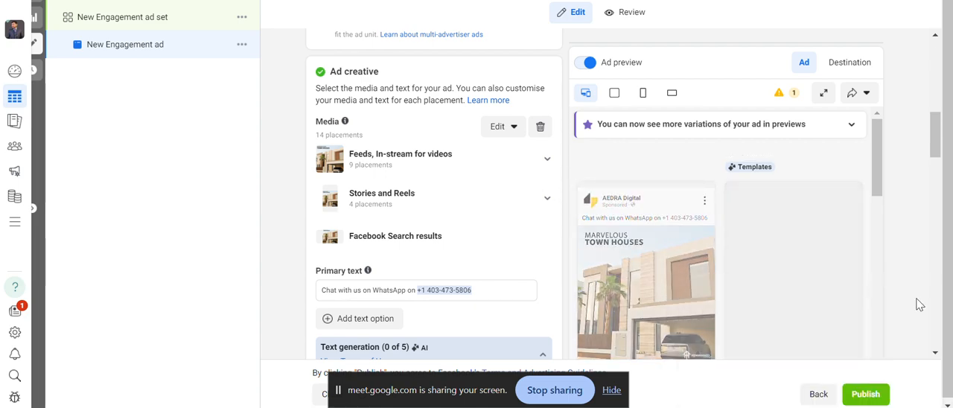
Replace the ad's primary text with "Best makeup in town".
{"action": "scroll", "coordinate": [559, 248], "scroll_direction": "down", "scroll_amount": 2}
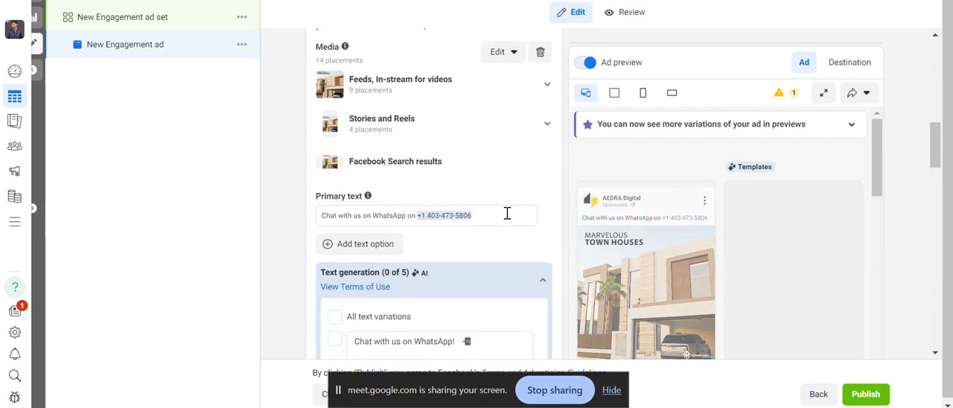
{"action": "triple_click", "coordinate": [323, 214]}
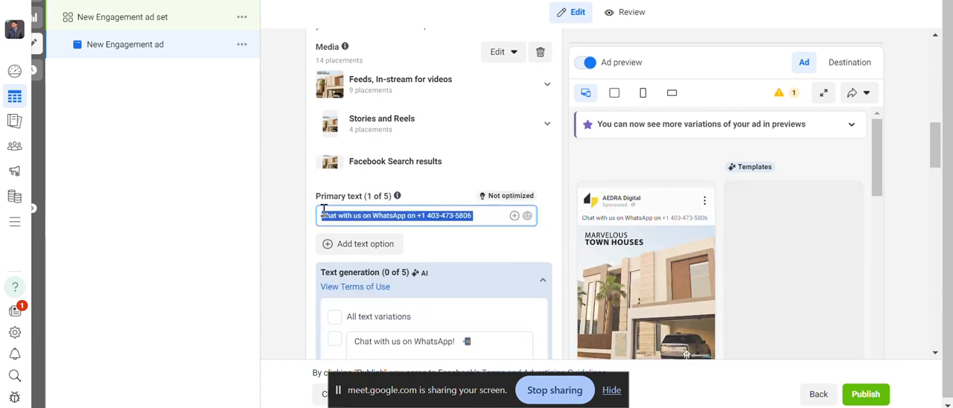
{"action": "key", "text": "BackSpace"}
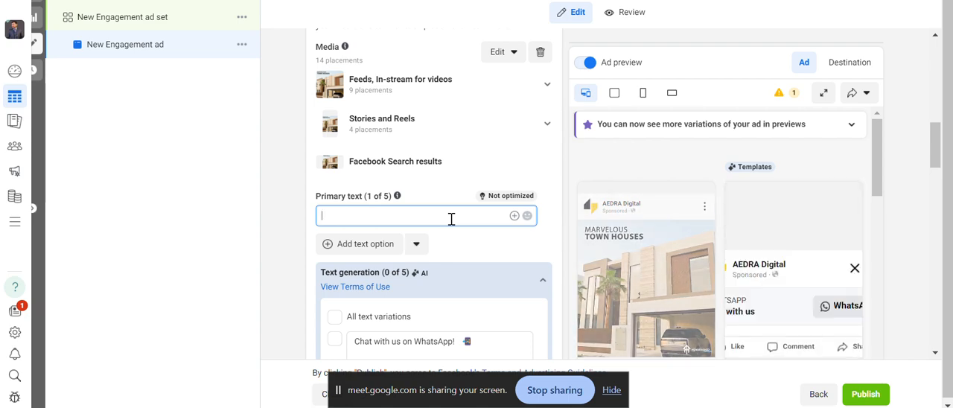
{"action": "type", "text": "B"}
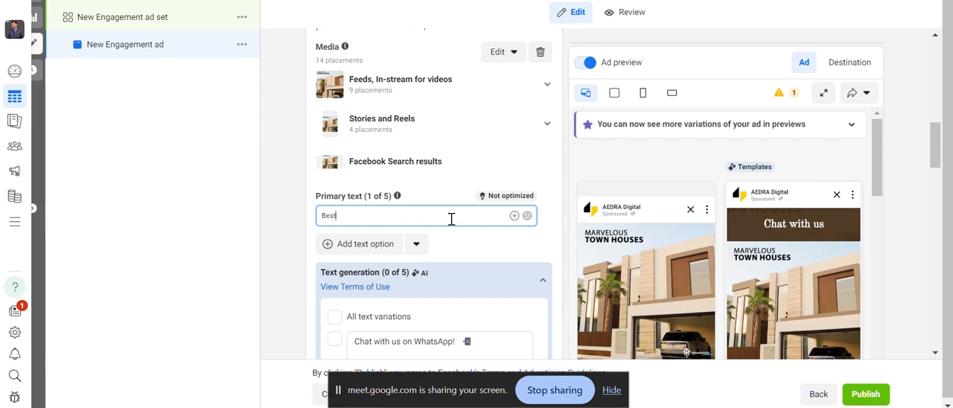
{"action": "type", "text": "est makeup "}
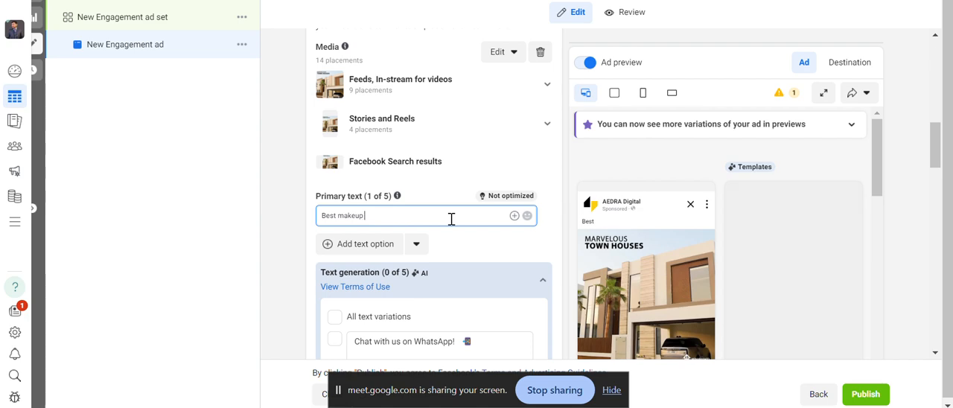
{"action": "type", "text": "in town"}
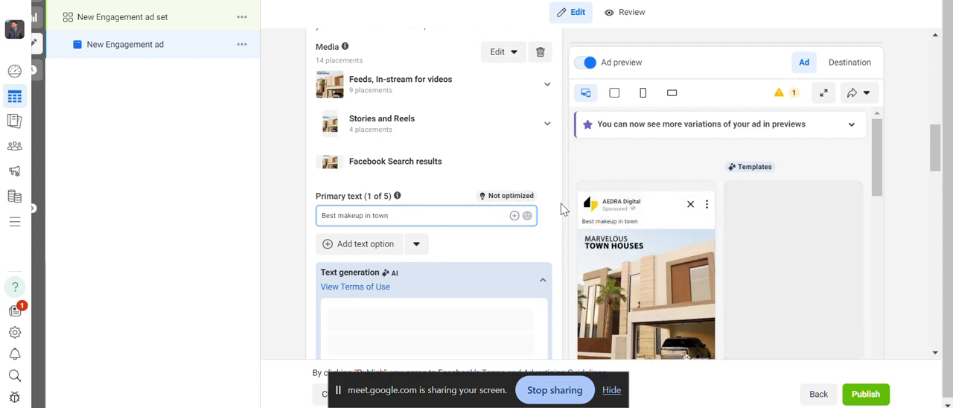
Select the first two AI-generated text variations, "Looking for the best makeup in town?" and "Get the best makeup in town and elevate your look".
{"action": "scroll", "coordinate": [558, 209], "scroll_direction": "down", "scroll_amount": 2}
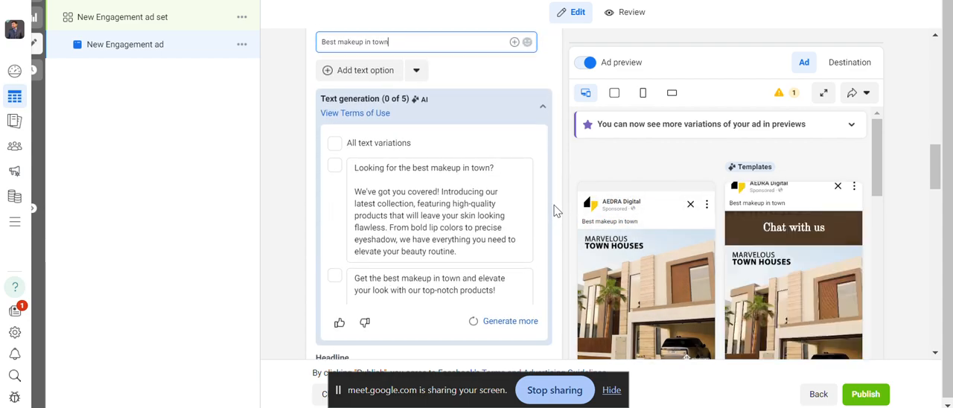
{"action": "scroll", "coordinate": [525, 192], "scroll_direction": "down", "scroll_amount": 1}
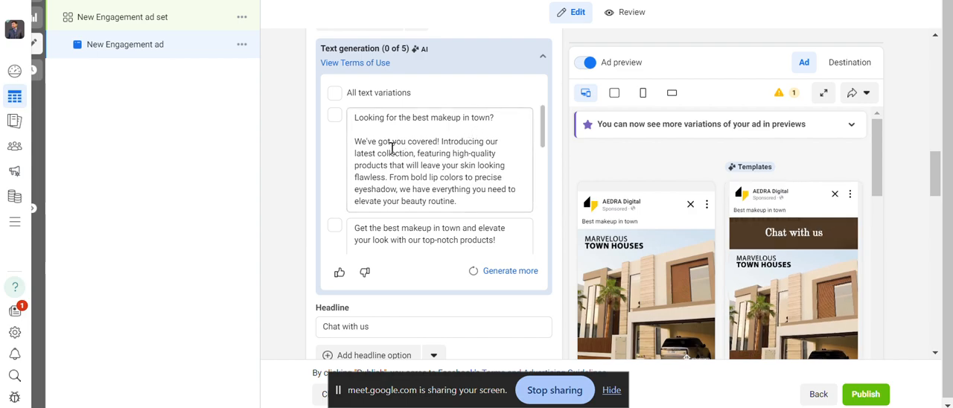
{"action": "scroll", "coordinate": [448, 141], "scroll_direction": "down", "scroll_amount": 2}
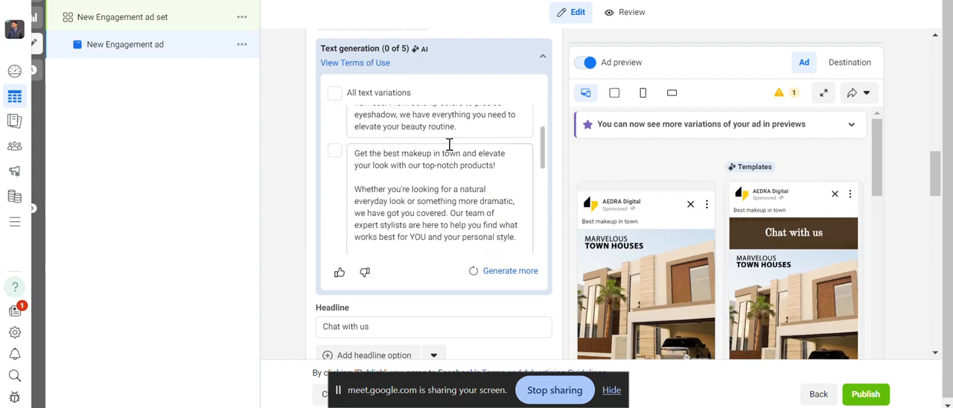
{"action": "scroll", "coordinate": [449, 143], "scroll_direction": "down", "scroll_amount": 3}
{"action": "scroll", "coordinate": [449, 145], "scroll_direction": "up", "scroll_amount": 5}
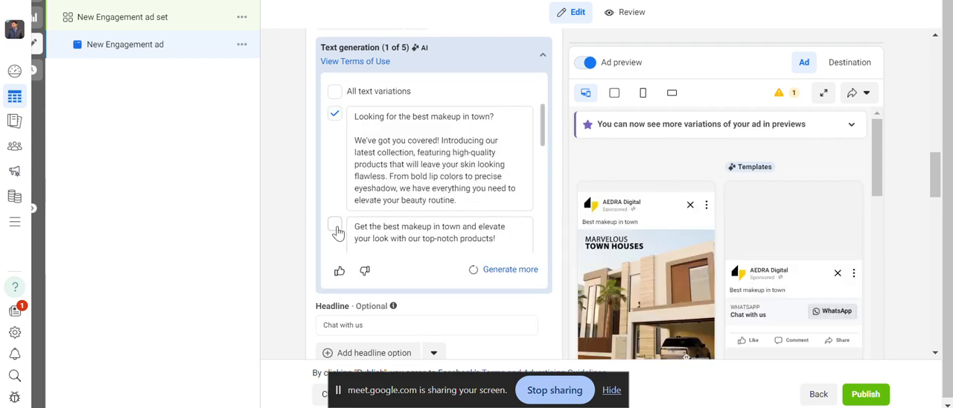
{"action": "left_click", "coordinate": [337, 228]}
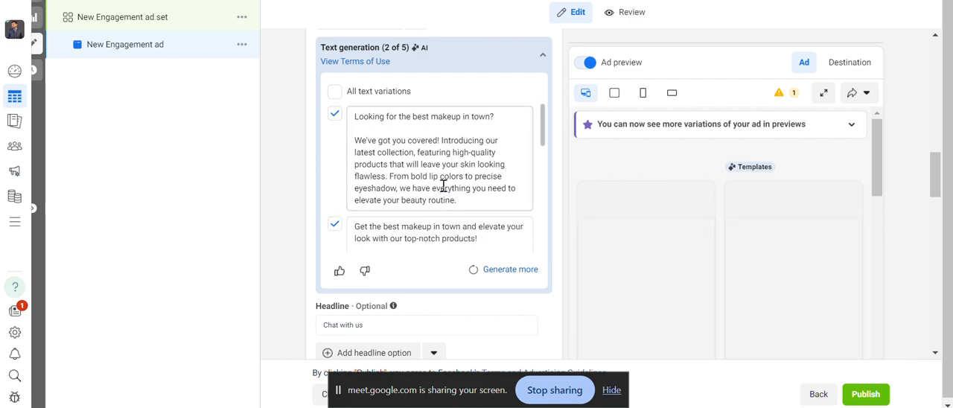
Select the generated text variation that begins "Feeling self-conscious about your skin?".
{"action": "scroll", "coordinate": [443, 186], "scroll_direction": "down", "scroll_amount": 1}
{"action": "scroll", "coordinate": [444, 186], "scroll_direction": "down", "scroll_amount": 2}
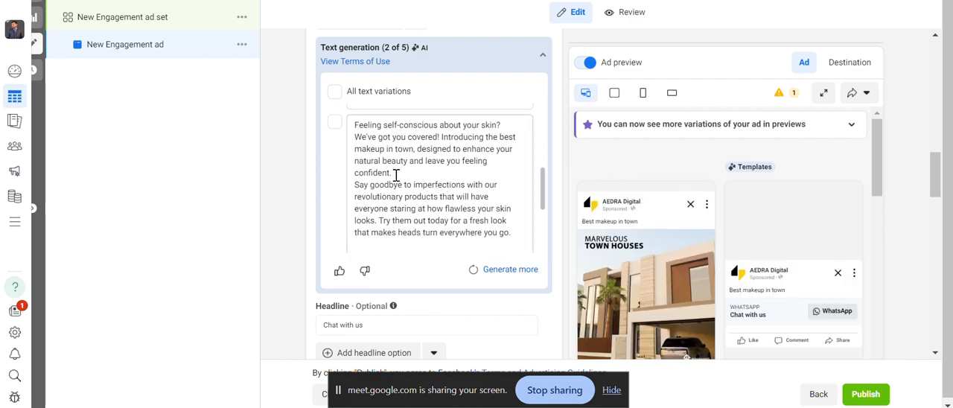
{"action": "scroll", "coordinate": [384, 176], "scroll_direction": "up", "scroll_amount": 1}
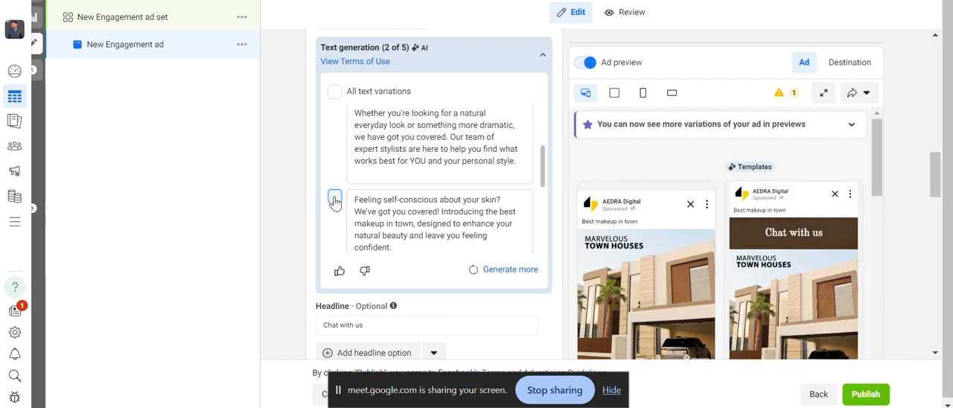
{"action": "left_click", "coordinate": [410, 185]}
{"action": "scroll", "coordinate": [410, 180], "scroll_direction": "down", "scroll_amount": 3}
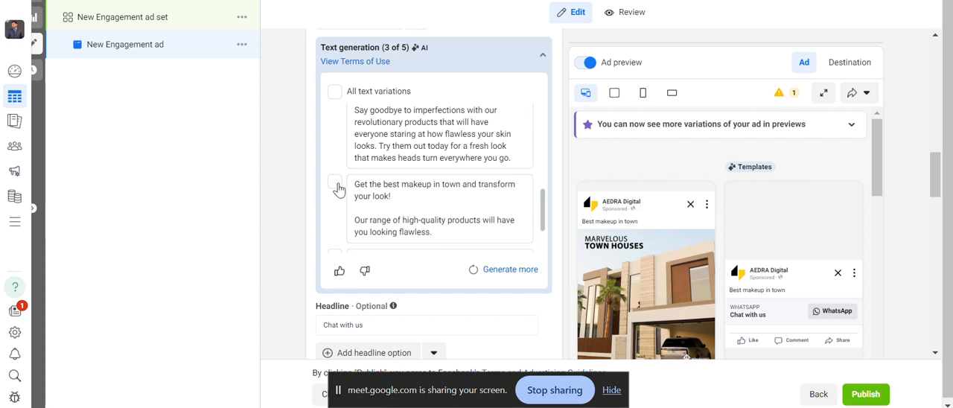
Select the generated text variation that begins "Get the best makeup in town and transform your look!" and review the chosen primary text variations.
{"action": "left_click", "coordinate": [336, 183]}
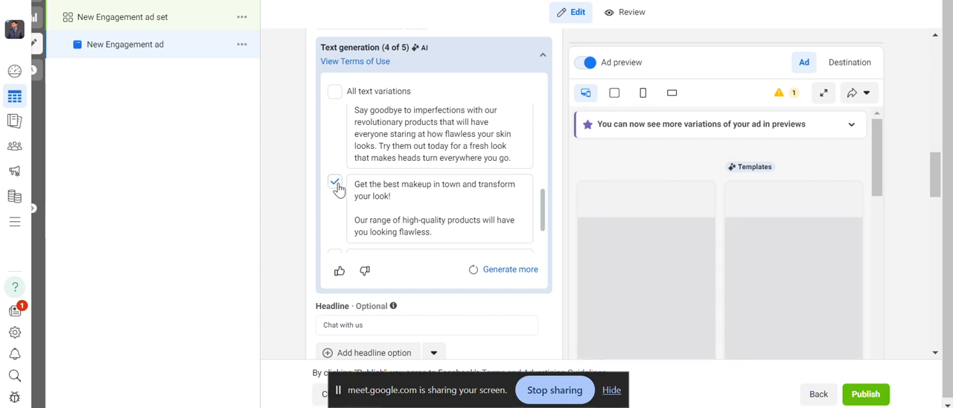
{"action": "scroll", "coordinate": [384, 167], "scroll_direction": "up", "scroll_amount": 1}
{"action": "scroll", "coordinate": [384, 167], "scroll_direction": "up", "scroll_amount": 2}
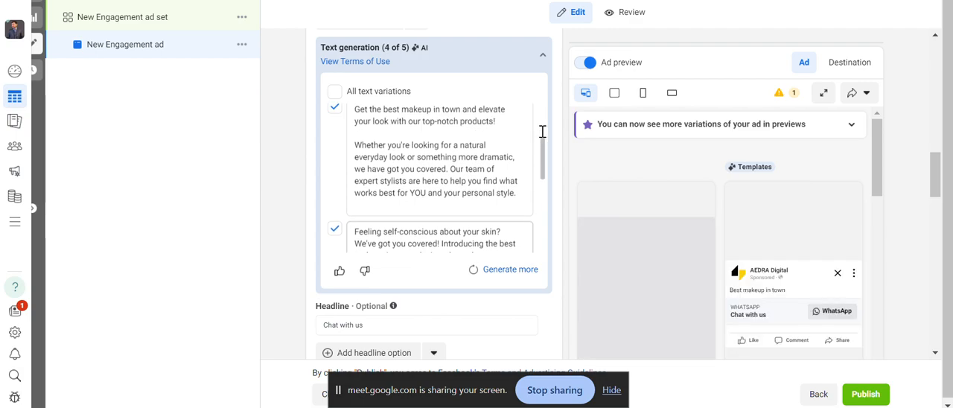
{"action": "scroll", "coordinate": [563, 133], "scroll_direction": "up", "scroll_amount": 4}
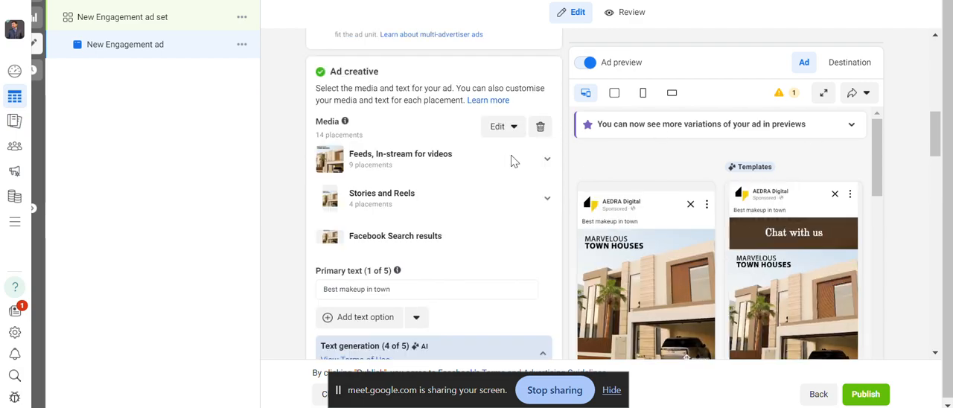
{"action": "scroll", "coordinate": [432, 253], "scroll_direction": "up", "scroll_amount": 1}
{"action": "scroll", "coordinate": [410, 292], "scroll_direction": "down", "scroll_amount": 4}
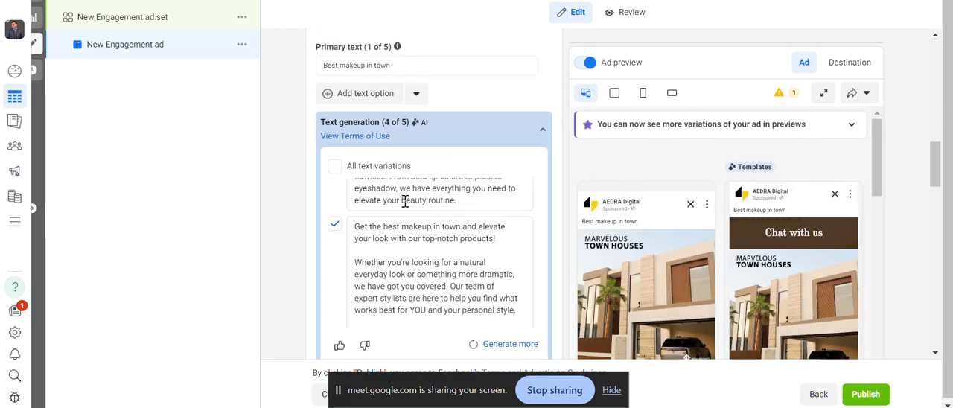
{"action": "scroll", "coordinate": [405, 183], "scroll_direction": "up", "scroll_amount": 2}
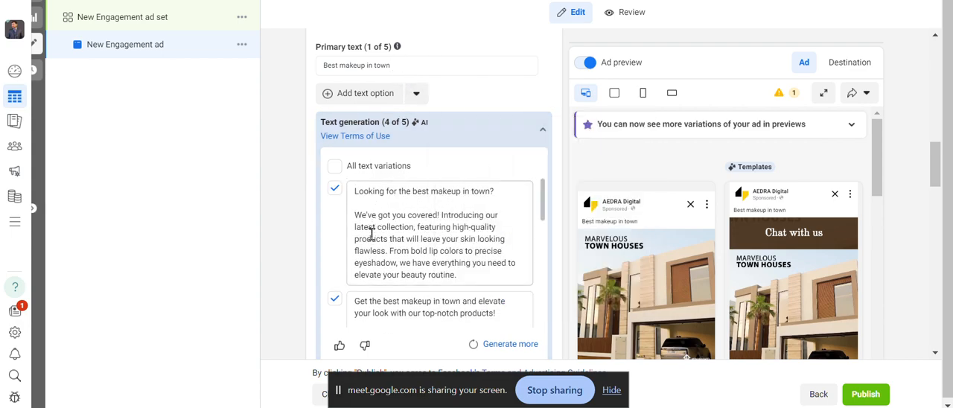
{"action": "mouse_move", "coordinate": [396, 128]}
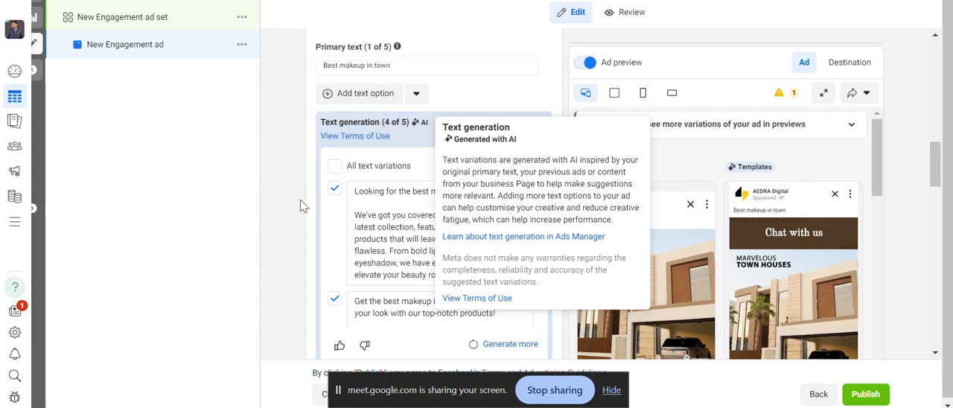
Replace the ad's headline with "Imported makeup!".
{"action": "scroll", "coordinate": [303, 204], "scroll_direction": "down", "scroll_amount": 3}
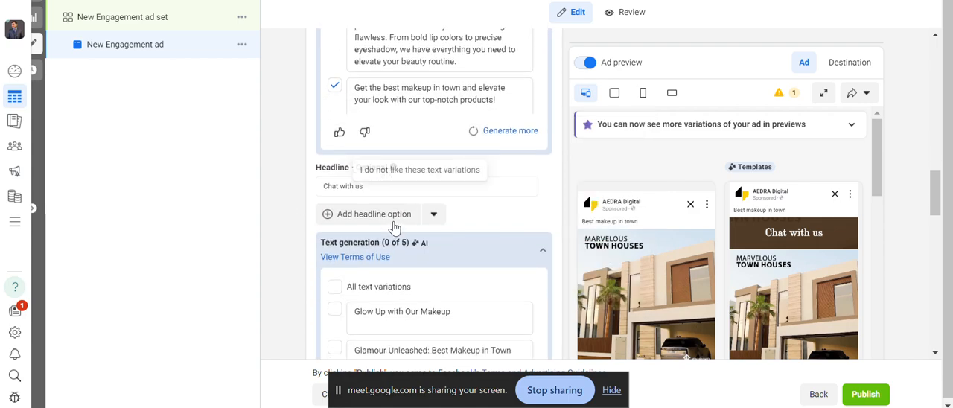
{"action": "scroll", "coordinate": [394, 227], "scroll_direction": "down", "scroll_amount": 2}
{"action": "left_click", "coordinate": [374, 103]}
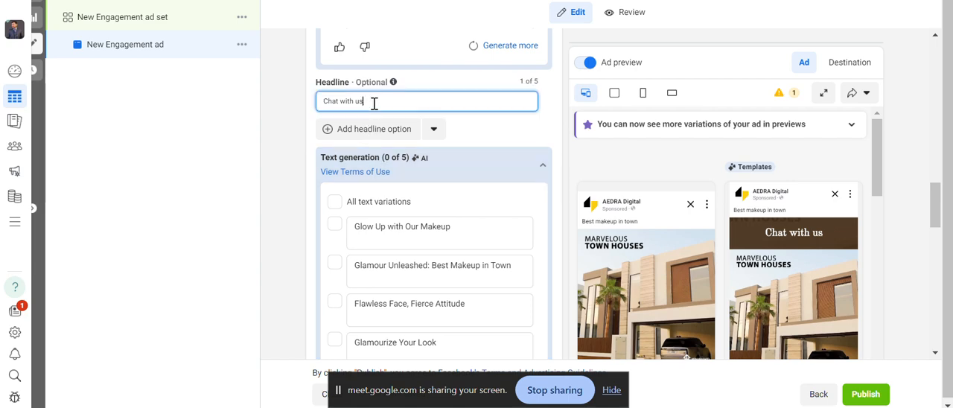
{"action": "left_click_drag", "start_coordinate": [358, 101], "coordinate": [294, 108]}
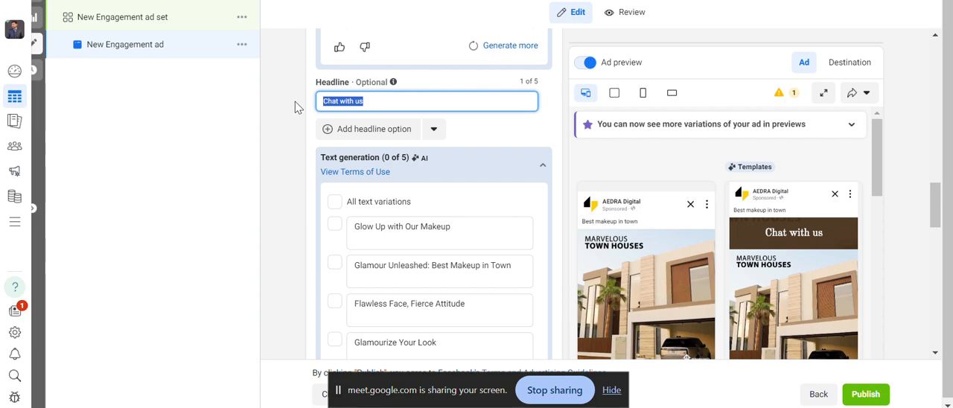
{"action": "key", "text": "BackSpace"}
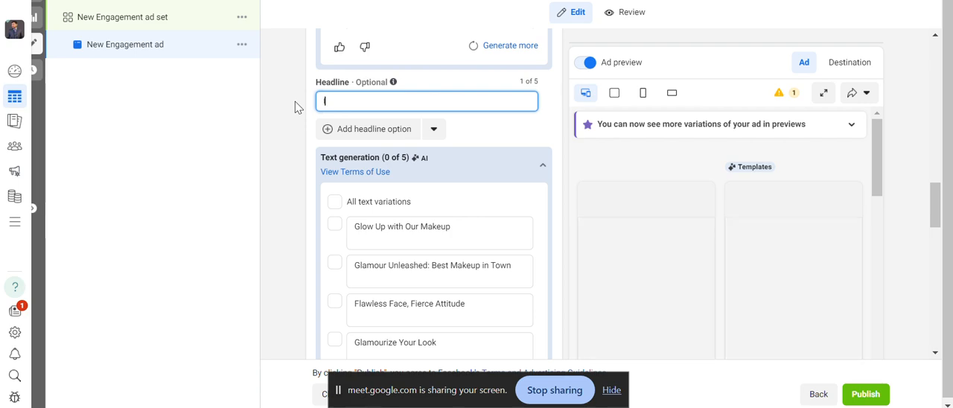
{"action": "type", "text": "Importe"}
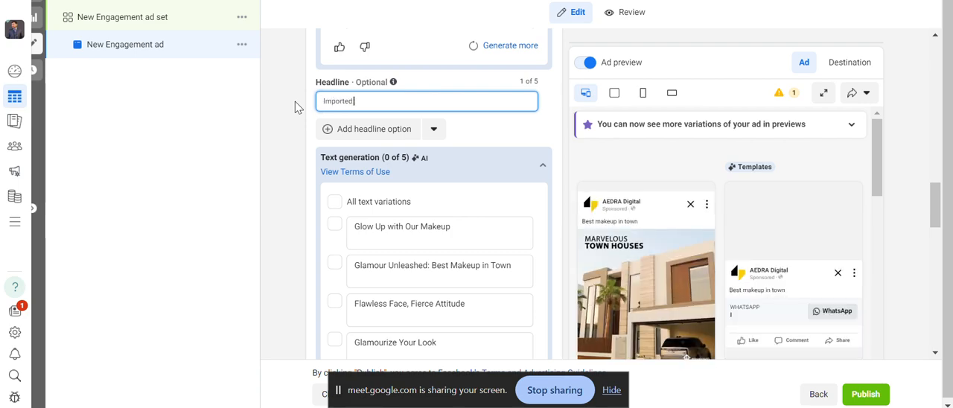
{"action": "type", "text": "d"}
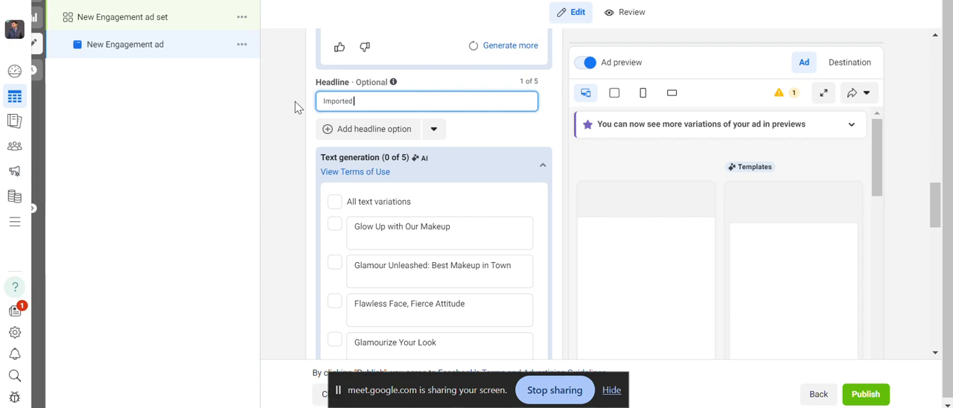
{"action": "type", "text": " maku"}
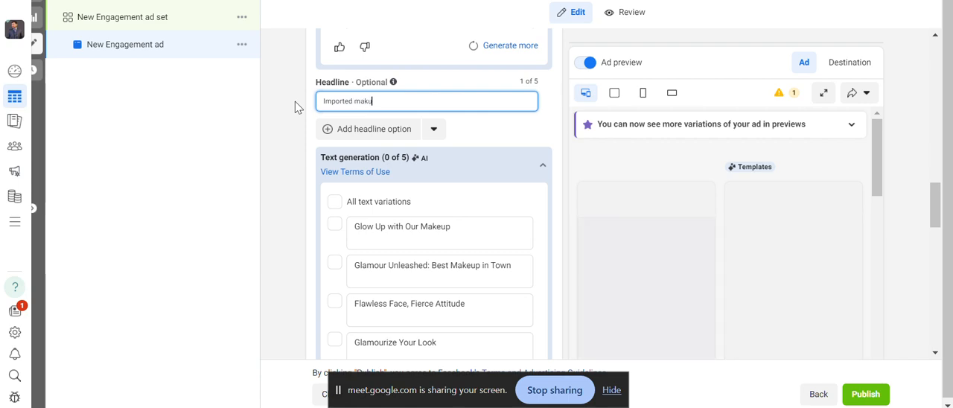
{"action": "type", "text": "p"}
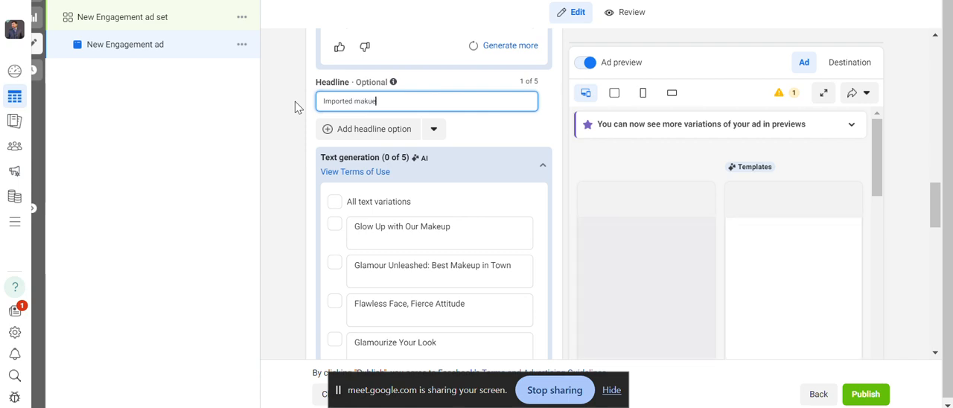
{"action": "key", "text": "BackSpace"}
{"action": "key", "text": "BackSpace"}
{"action": "type", "text": "eup!"}
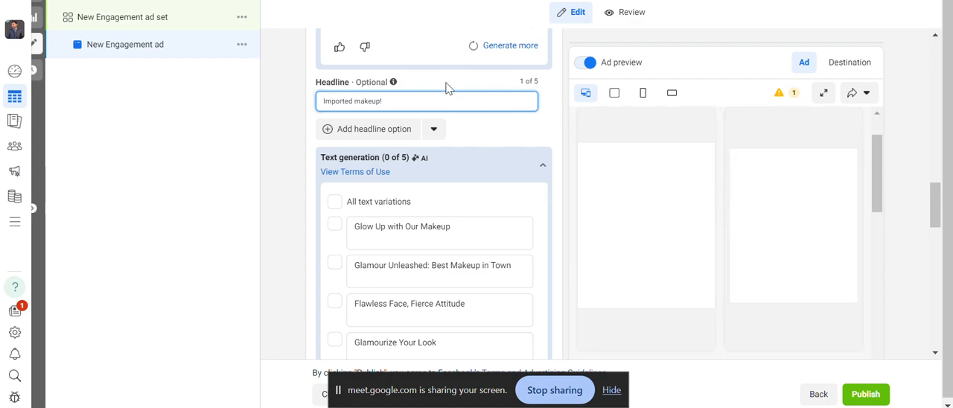
Select the headline variations "Glow Up with Our Makeup", "Glamour Unleashed: Best Makeup in Town", "Flawless Face, Fierce Attitude" and "Glamourize Your Look", and check the preview.
{"action": "left_click", "coordinate": [335, 224]}
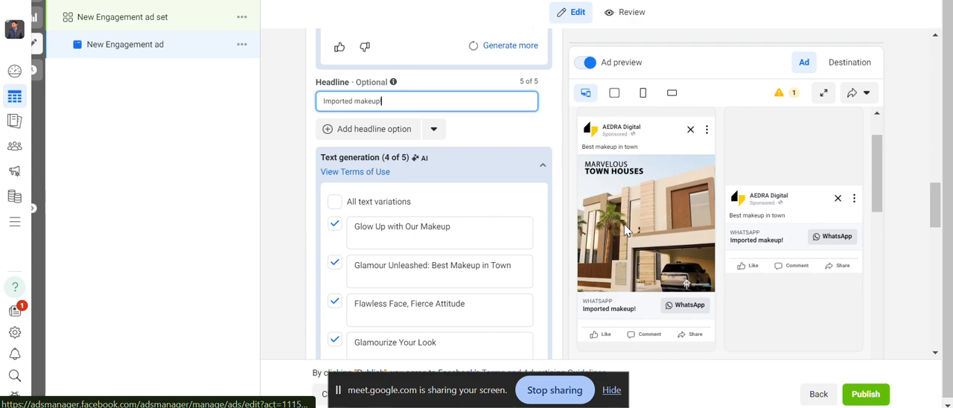
{"action": "scroll", "coordinate": [625, 231], "scroll_direction": "down", "scroll_amount": 2}
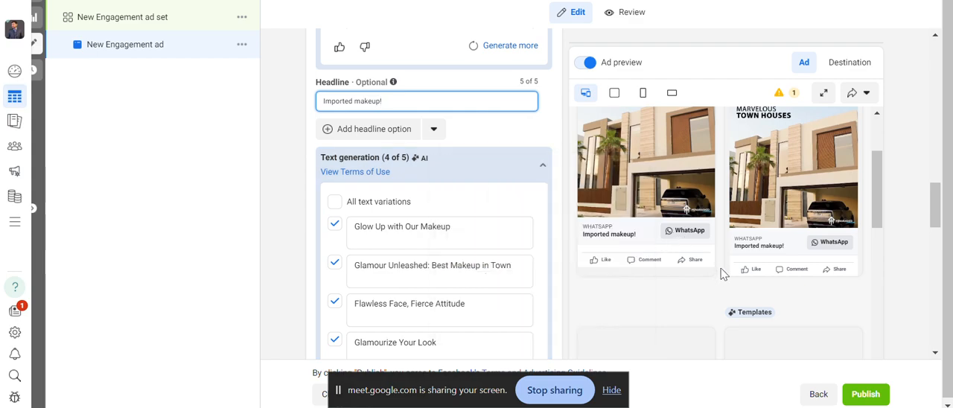
{"action": "scroll", "coordinate": [720, 274], "scroll_direction": "up", "scroll_amount": 2}
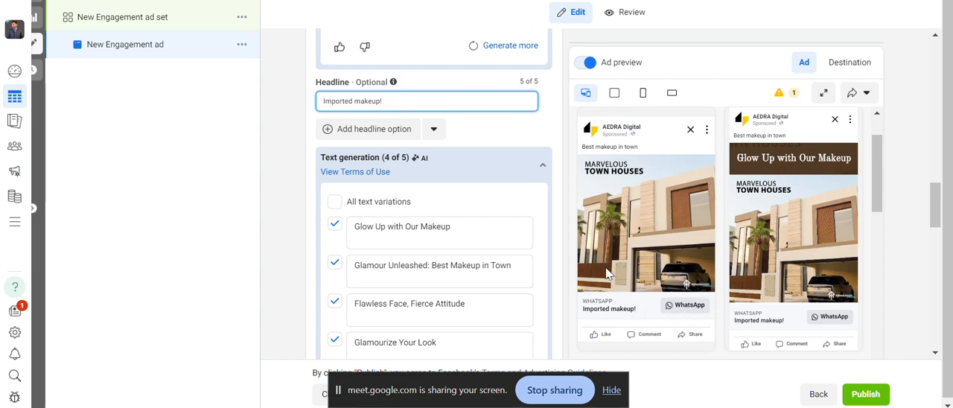
{"action": "left_click", "coordinate": [670, 305]}
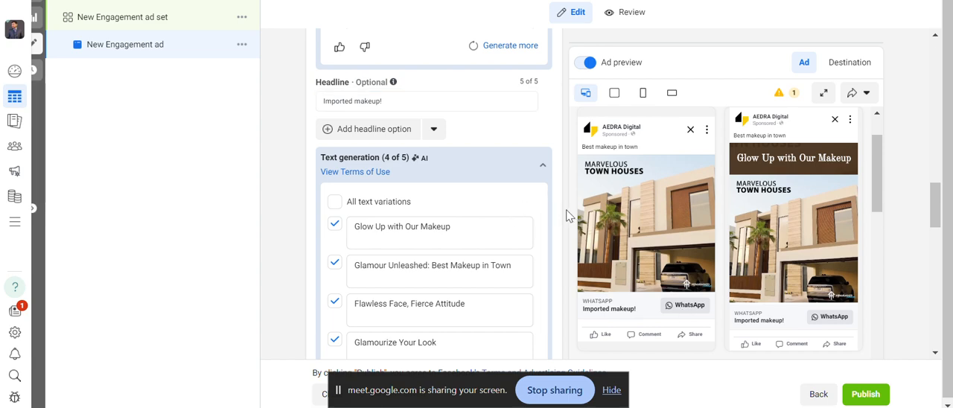
{"action": "scroll", "coordinate": [565, 215], "scroll_direction": "down", "scroll_amount": 2}
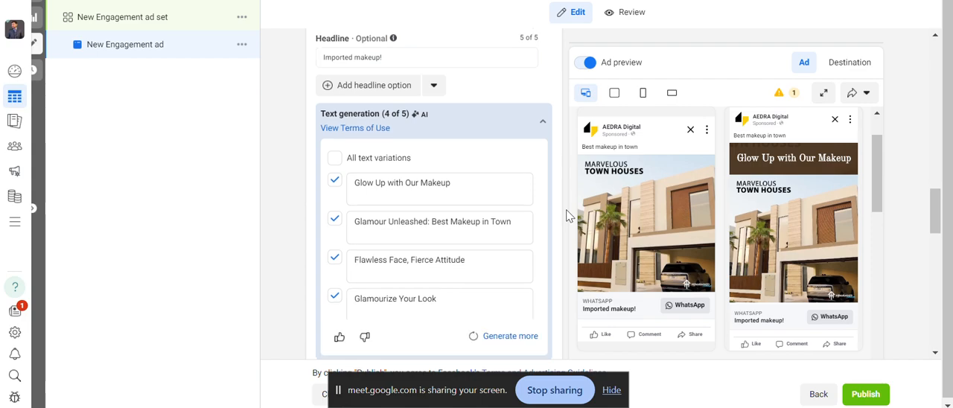
{"action": "scroll", "coordinate": [566, 216], "scroll_direction": "down", "scroll_amount": 2}
{"action": "scroll", "coordinate": [551, 214], "scroll_direction": "up", "scroll_amount": 1}
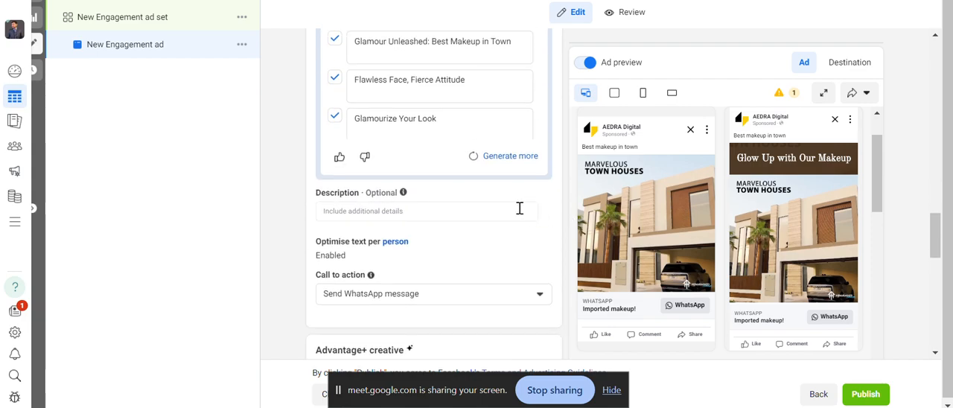
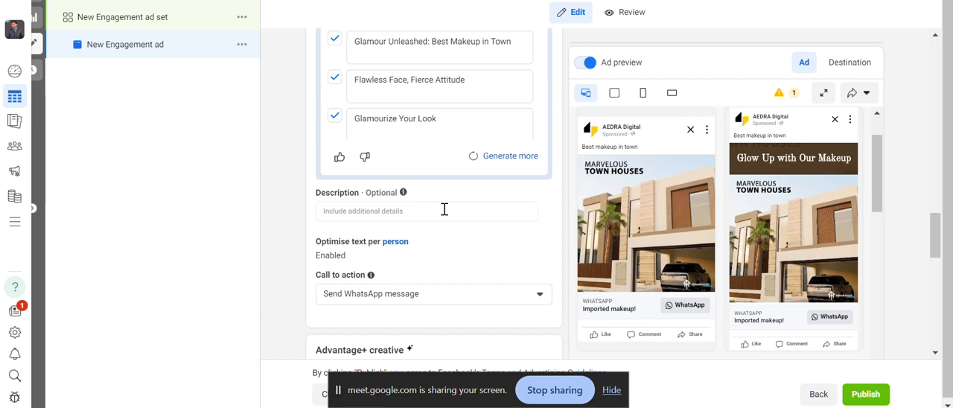
Enter "Limited Stock" as the ad's optional description and check it in the ad preview.
{"action": "left_click", "coordinate": [445, 210]}
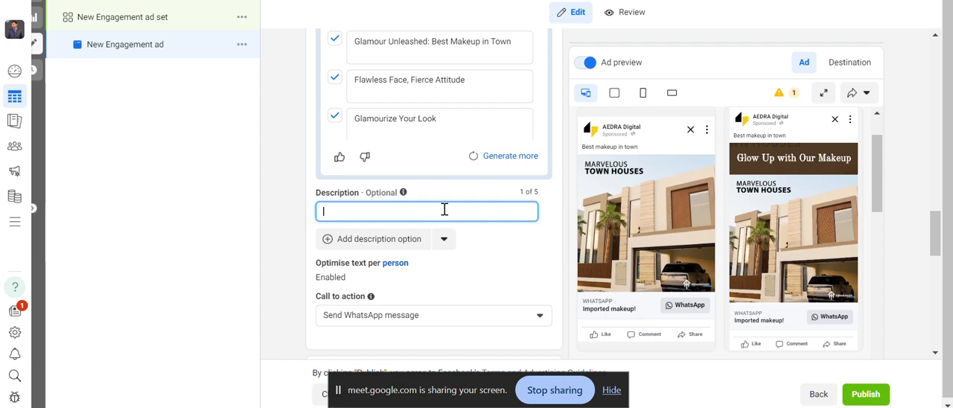
{"action": "type", "text": "Limted Stock"}
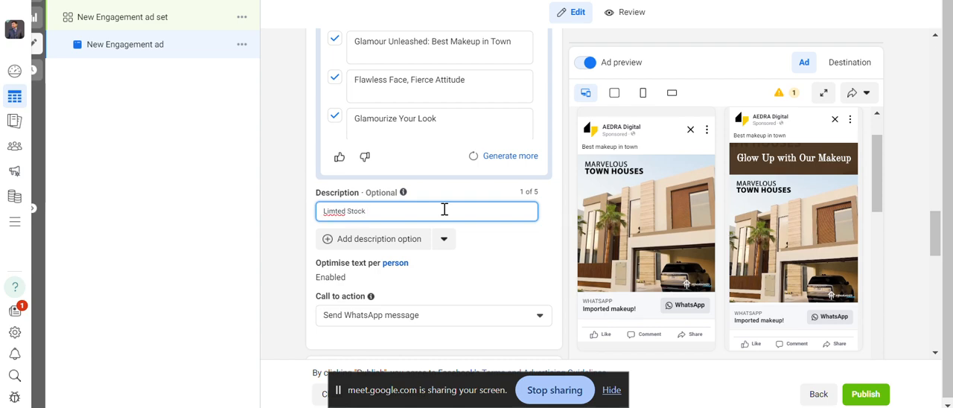
{"action": "key", "text": "Left"}
{"action": "key", "text": "Left"}
{"action": "key", "text": "Left"}
{"action": "key", "text": "Left"}
{"action": "key", "text": "Left"}
{"action": "key", "text": "Left"}
{"action": "key", "text": "Left"}
{"action": "key", "text": "Left"}
{"action": "key", "text": "Left"}
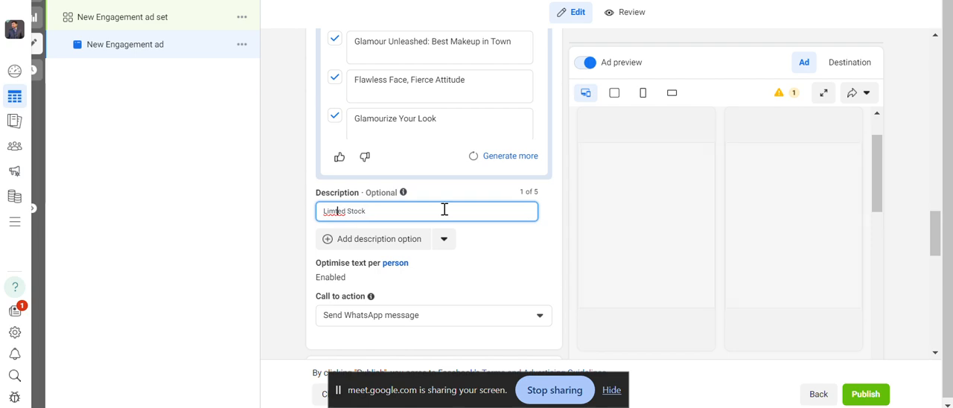
{"action": "type", "text": "i"}
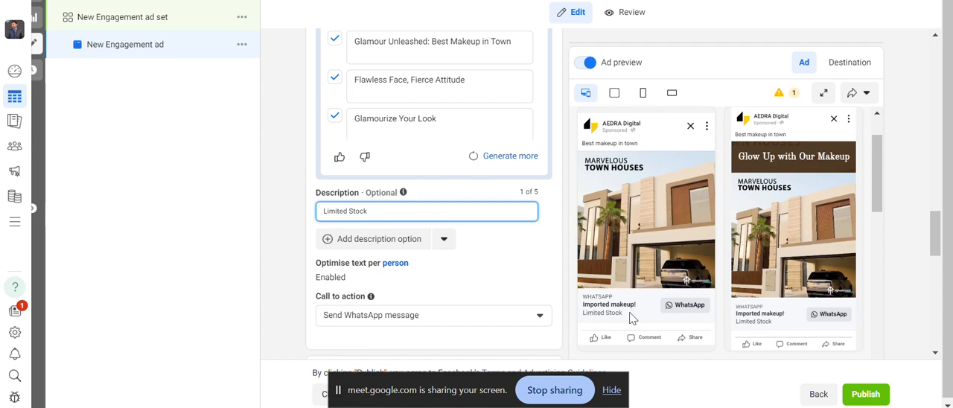
{"action": "left_click", "coordinate": [589, 318]}
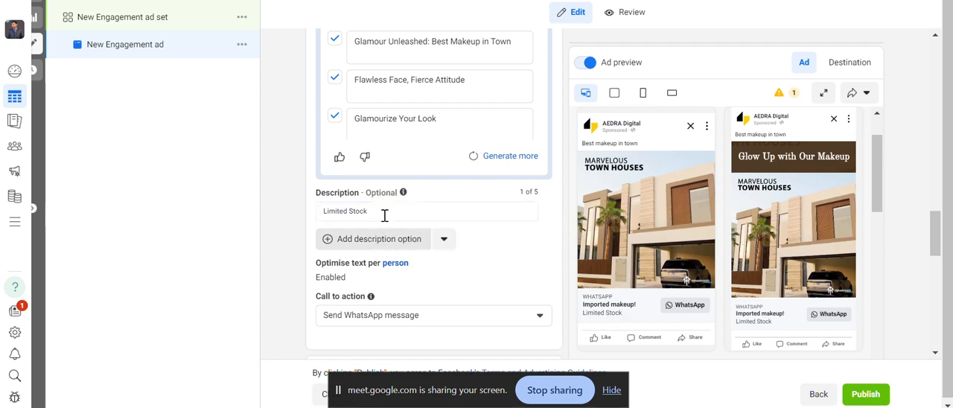
Try Shop now as the ad's call to action, and settle on Order now instead.
{"action": "scroll", "coordinate": [568, 238], "scroll_direction": "down", "scroll_amount": 4}
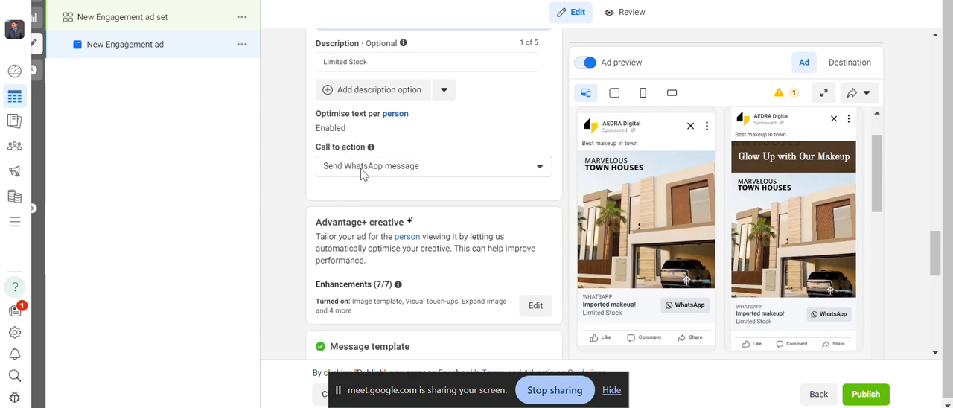
{"action": "left_click", "coordinate": [533, 169]}
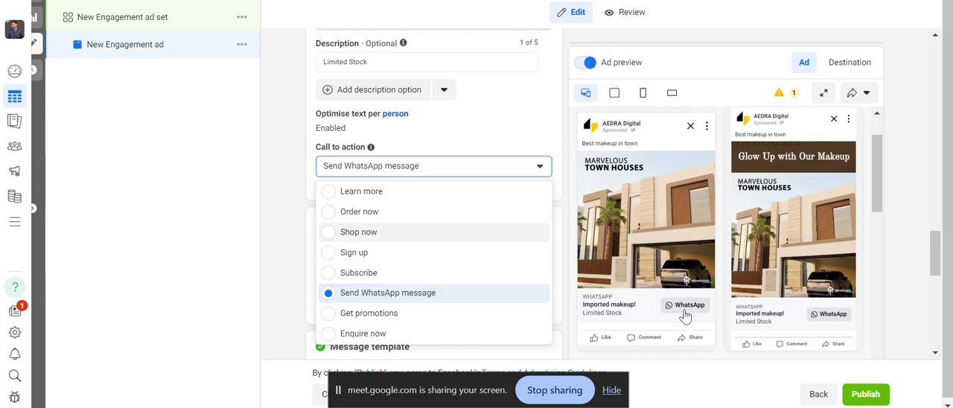
{"action": "key", "text": "Return"}
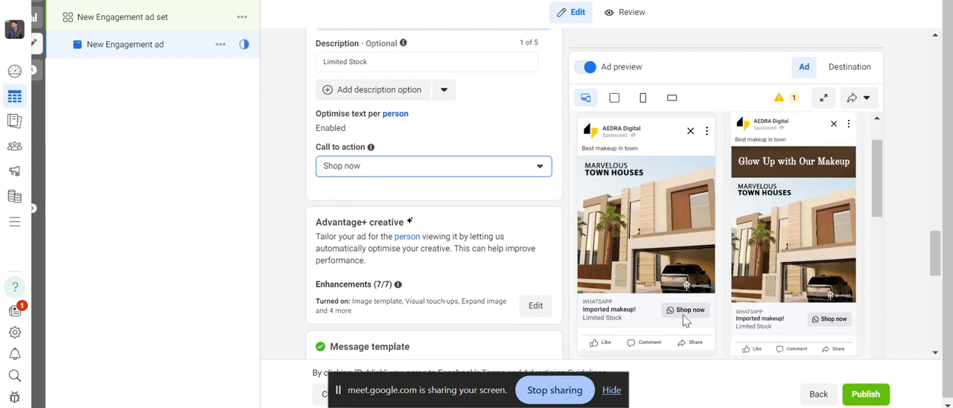
{"action": "left_click", "coordinate": [512, 169]}
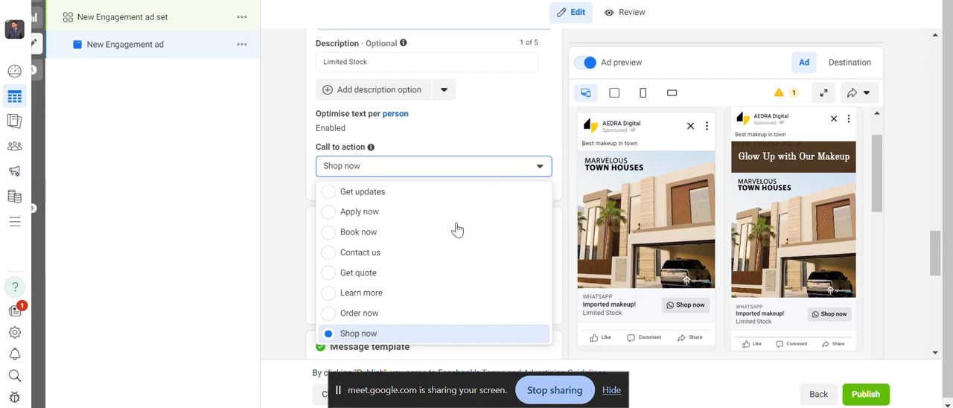
{"action": "left_click", "coordinate": [404, 317]}
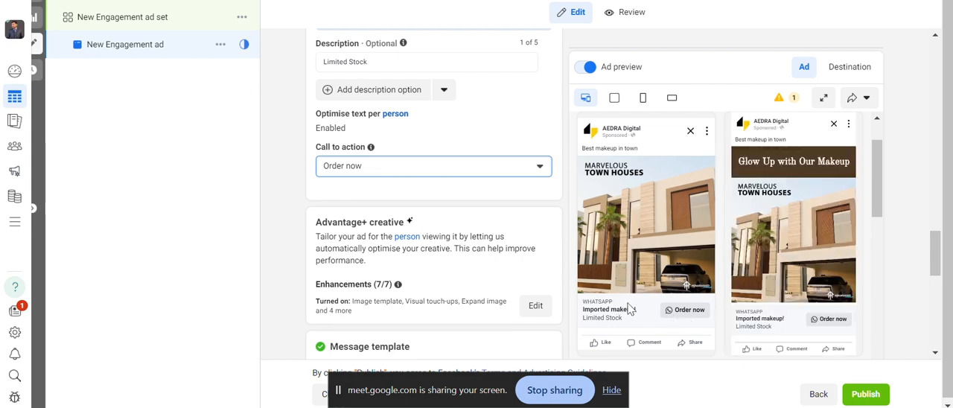
Review the ad preview and the ad's message template, tracking, ad setup and identity sections.
{"action": "scroll", "coordinate": [579, 300], "scroll_direction": "down", "scroll_amount": 1}
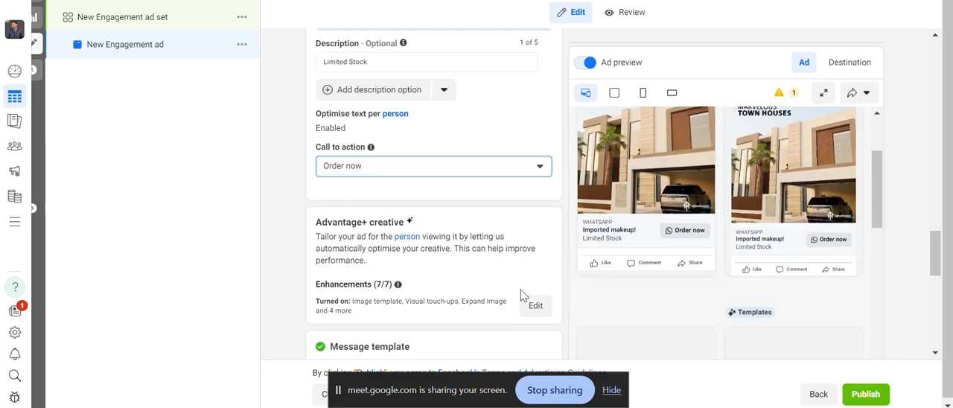
{"action": "scroll", "coordinate": [521, 296], "scroll_direction": "down", "scroll_amount": 5}
{"action": "scroll", "coordinate": [516, 294], "scroll_direction": "down", "scroll_amount": 2}
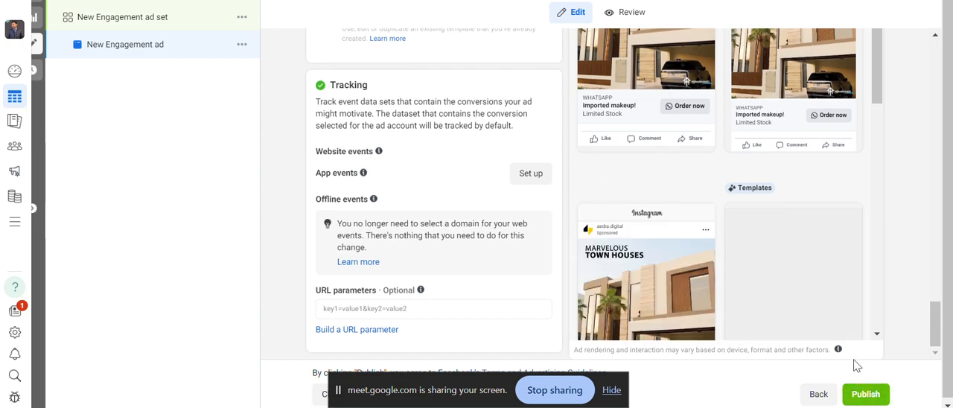
{"action": "scroll", "coordinate": [622, 157], "scroll_direction": "up", "scroll_amount": 2}
{"action": "scroll", "coordinate": [570, 173], "scroll_direction": "up", "scroll_amount": 15}
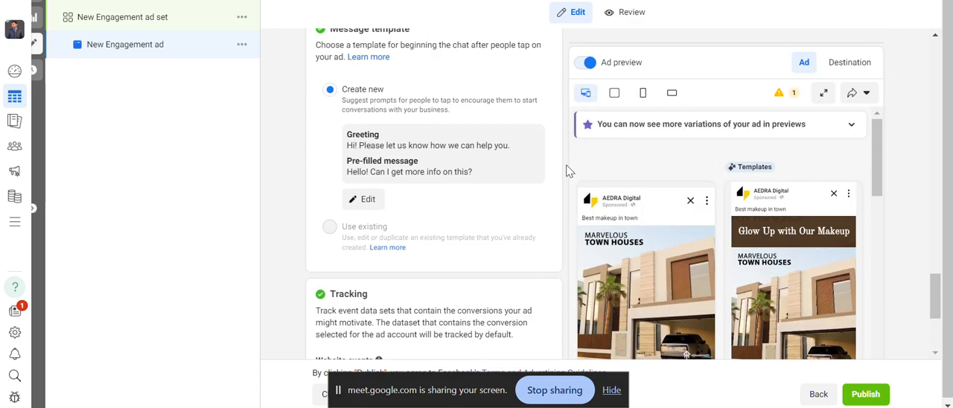
{"action": "scroll", "coordinate": [570, 172], "scroll_direction": "up", "scroll_amount": 2}
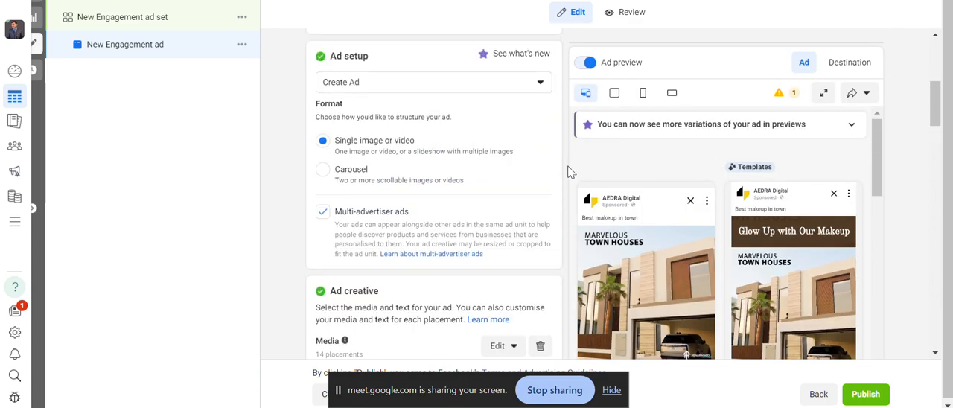
{"action": "scroll", "coordinate": [570, 173], "scroll_direction": "up", "scroll_amount": 1}
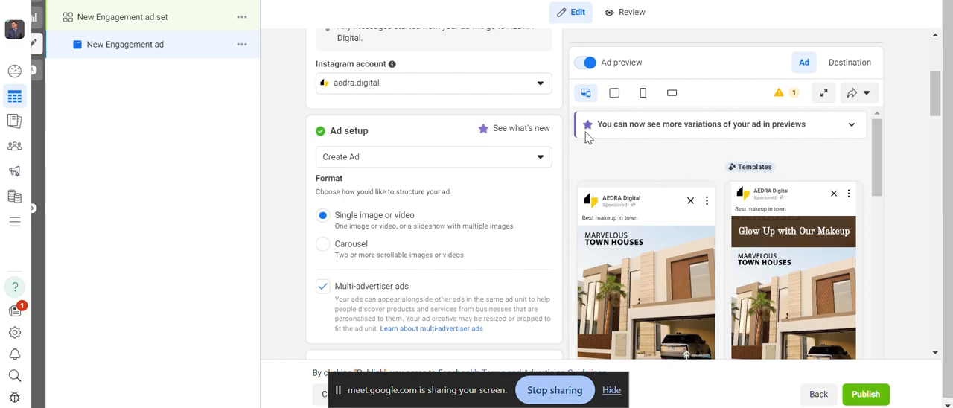
{"action": "scroll", "coordinate": [504, 149], "scroll_direction": "up", "scroll_amount": 3}
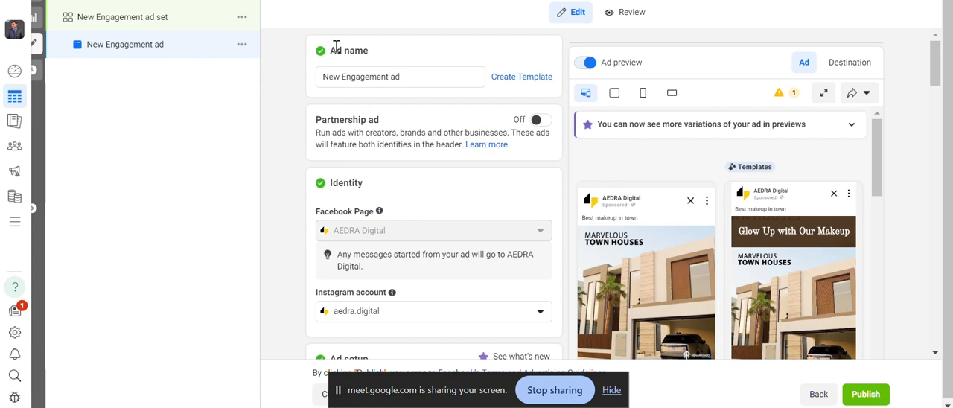
In the New Engagement ad set, set the conversion location to On your ad and the engagement type to Post engagement.
{"action": "left_click", "coordinate": [188, 18]}
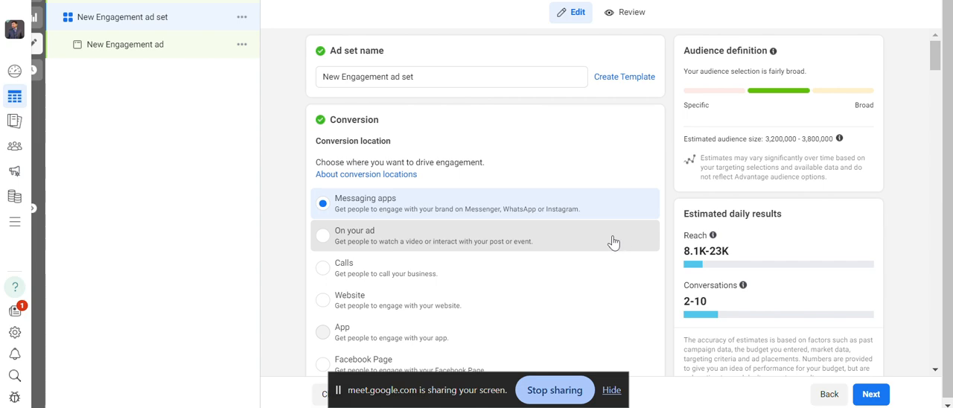
{"action": "left_click", "coordinate": [376, 240]}
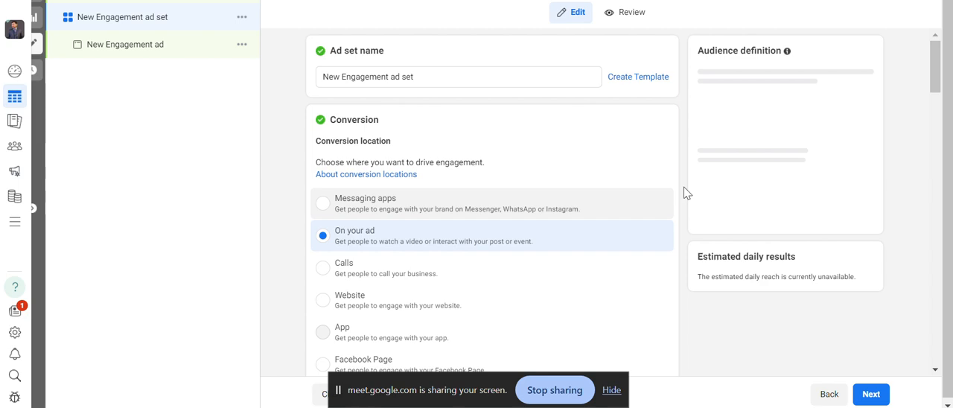
{"action": "scroll", "coordinate": [686, 192], "scroll_direction": "down", "scroll_amount": 3}
{"action": "scroll", "coordinate": [684, 192], "scroll_direction": "up", "scroll_amount": 1}
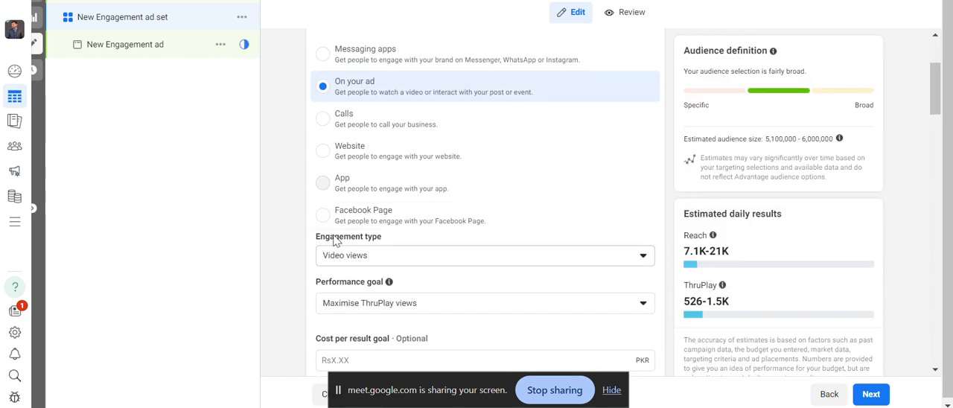
{"action": "left_click", "coordinate": [392, 256]}
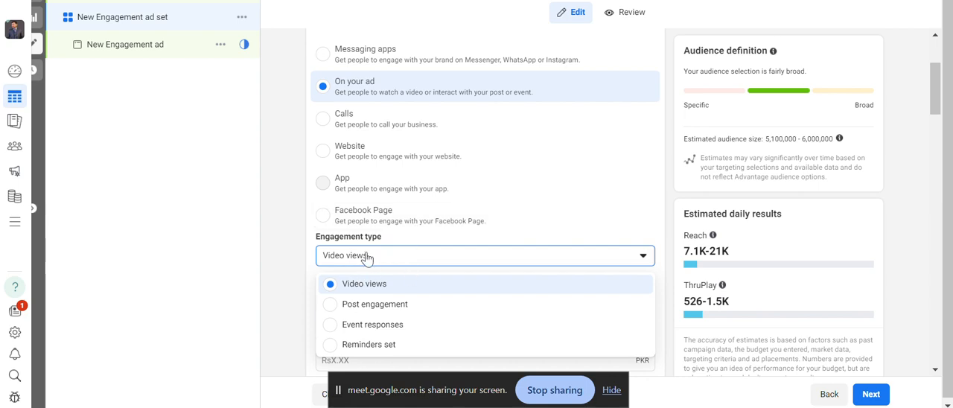
{"action": "left_click", "coordinate": [387, 305]}
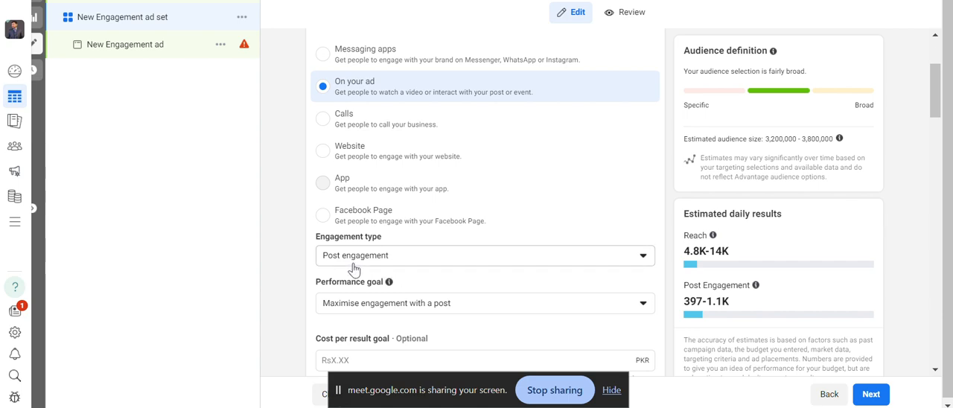
{"action": "left_click", "coordinate": [437, 257]}
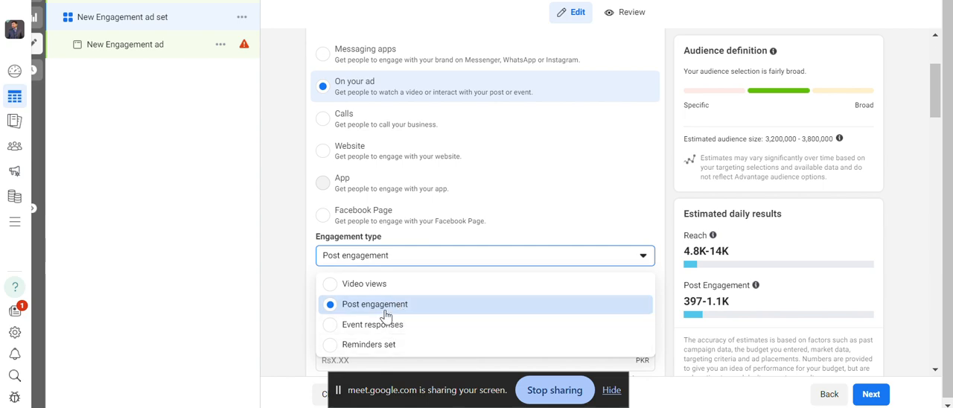
{"action": "left_click", "coordinate": [430, 308]}
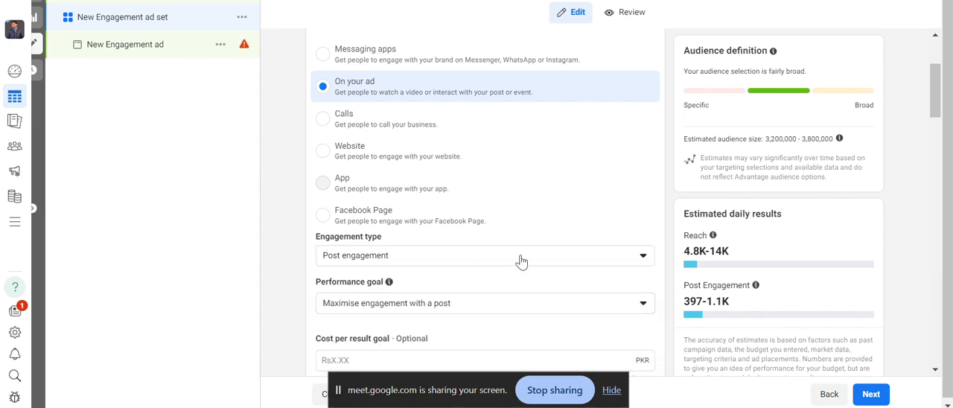
Review the performance goal options and choose Maximise engagement with a post.
{"action": "scroll", "coordinate": [559, 260], "scroll_direction": "down", "scroll_amount": 1}
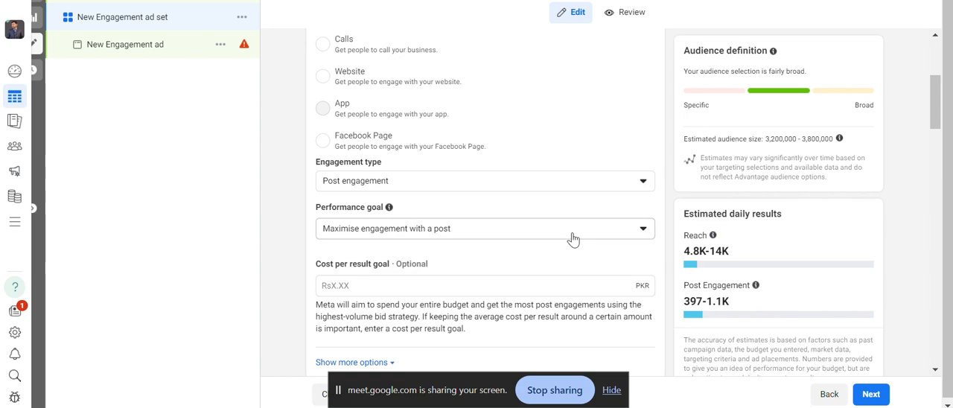
{"action": "left_click", "coordinate": [573, 238]}
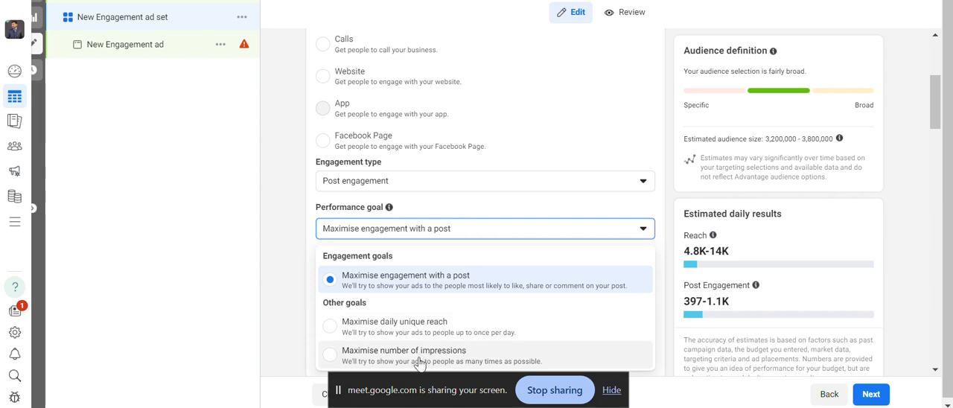
{"action": "left_click", "coordinate": [424, 281]}
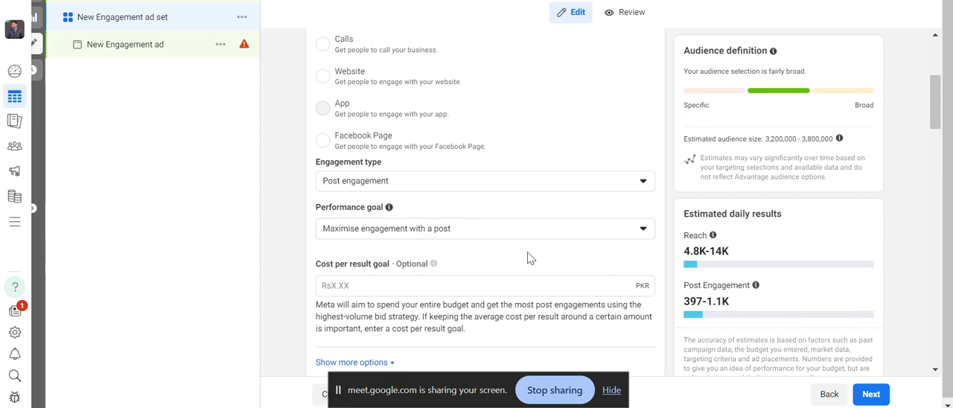
Review the ad set's budget, schedule and audience settings, including location, age and gender.
{"action": "scroll", "coordinate": [527, 257], "scroll_direction": "down", "scroll_amount": 4}
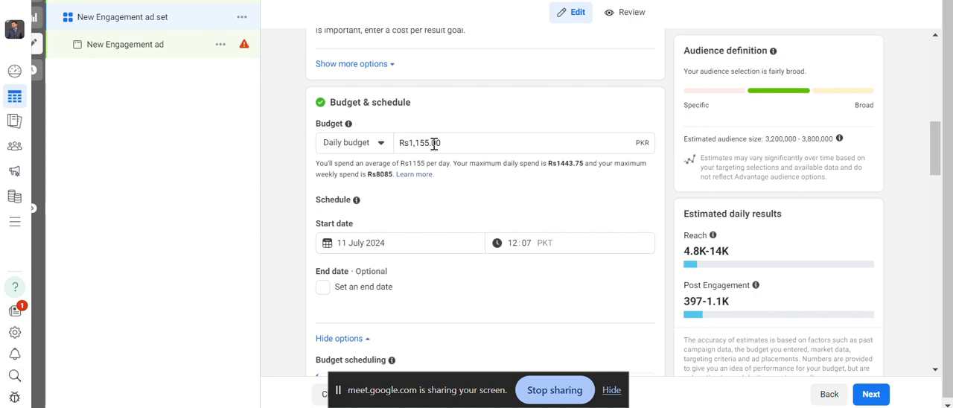
{"action": "scroll", "coordinate": [433, 147], "scroll_direction": "down", "scroll_amount": 5}
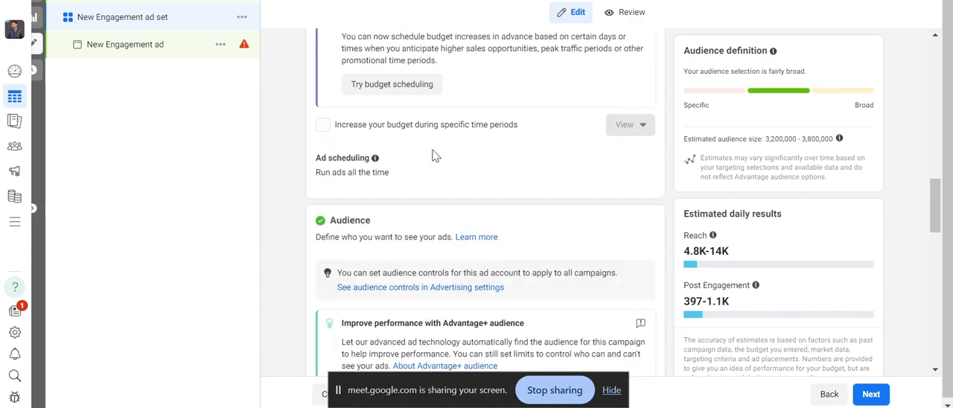
{"action": "scroll", "coordinate": [435, 155], "scroll_direction": "down", "scroll_amount": 7}
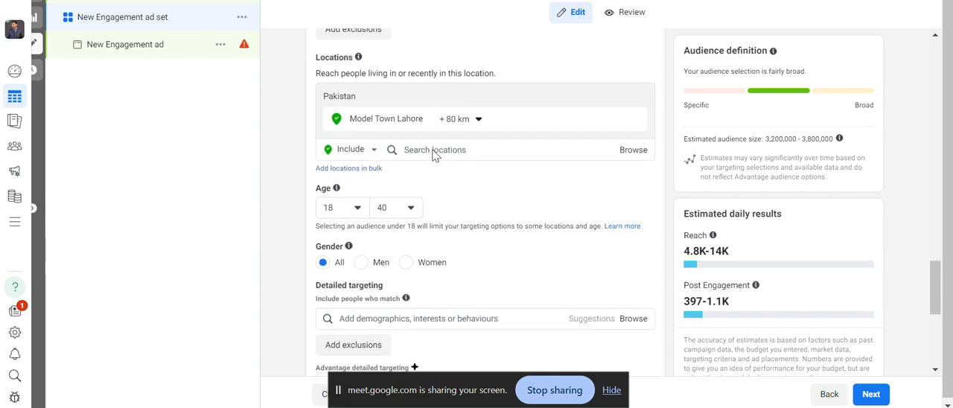
{"action": "scroll", "coordinate": [436, 154], "scroll_direction": "down", "scroll_amount": 1}
{"action": "scroll", "coordinate": [432, 153], "scroll_direction": "up", "scroll_amount": 2}
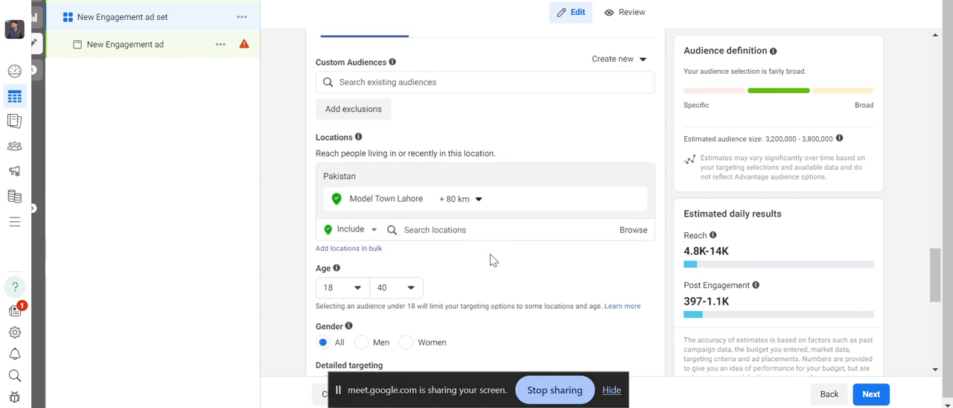
{"action": "scroll", "coordinate": [491, 260], "scroll_direction": "down", "scroll_amount": 1}
{"action": "mouse_move", "coordinate": [478, 141]}
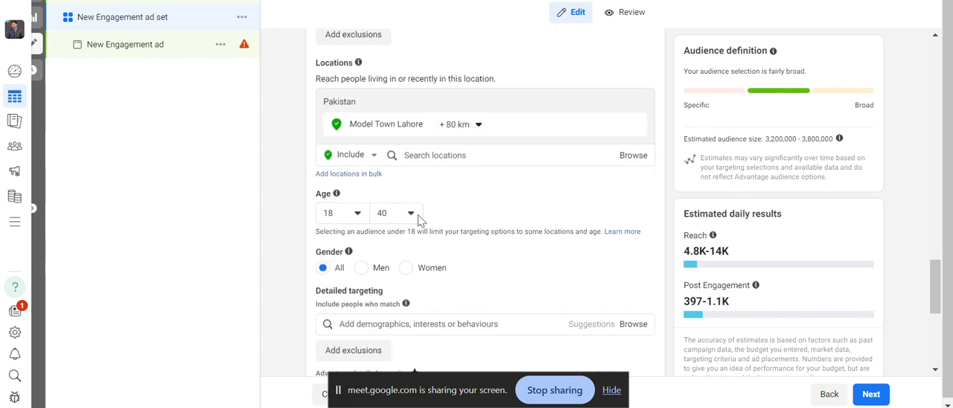
{"action": "scroll", "coordinate": [431, 224], "scroll_direction": "down", "scroll_amount": 1}
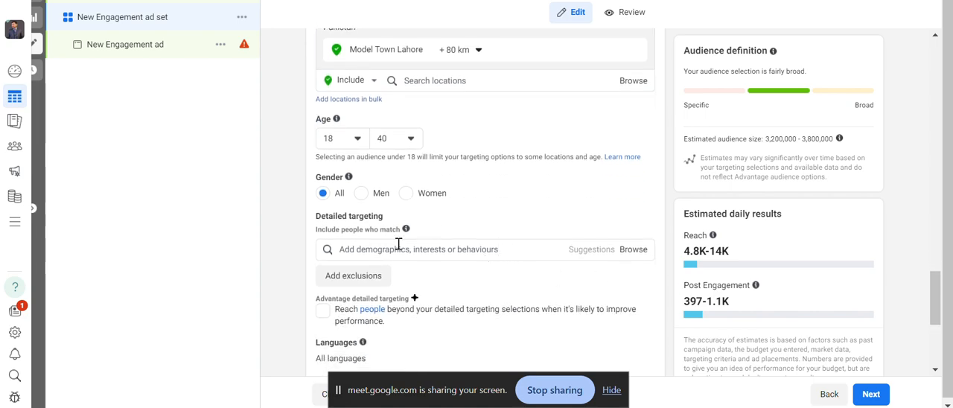
Search the ad set's detailed targeting for makeup.
{"action": "mouse_move", "coordinate": [415, 246]}
{"action": "left_click", "coordinate": [399, 251]}
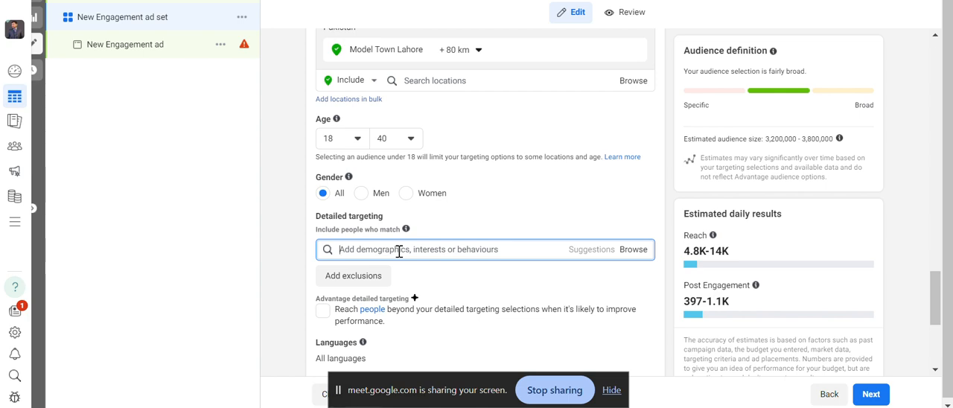
{"action": "type", "text": "make"}
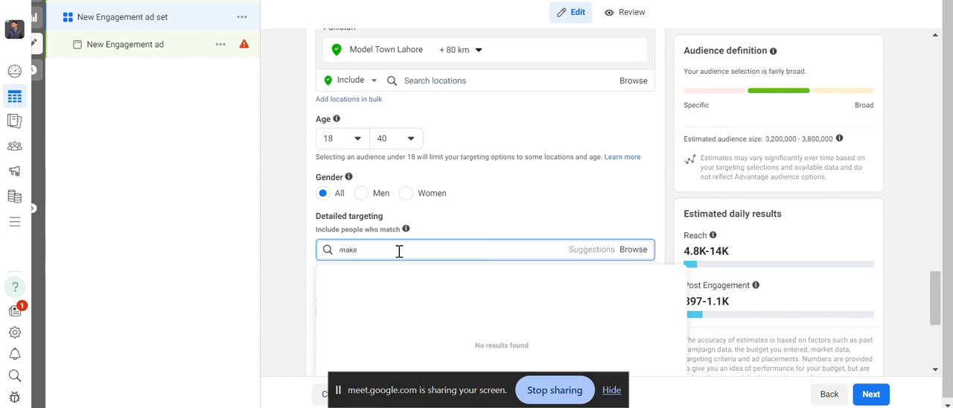
{"action": "type", "text": "up"}
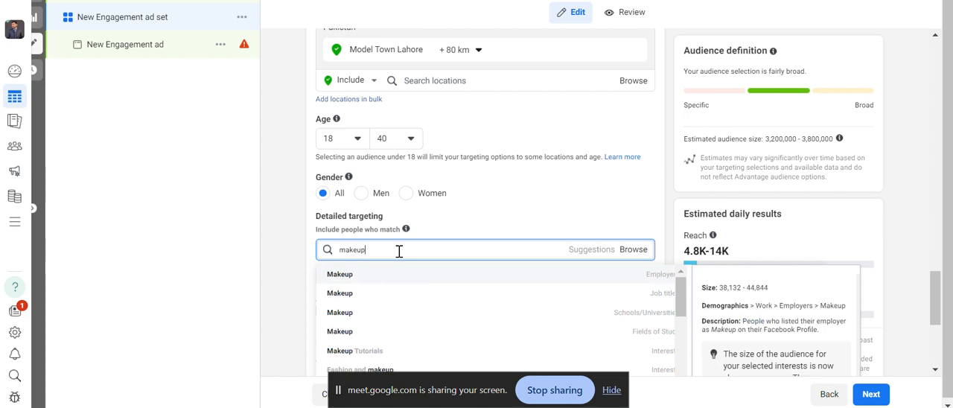
Try searching detailed targeting for imported makeup, and restore the search term to makeup.
{"action": "double_click", "coordinate": [346, 248]}
{"action": "left_click", "coordinate": [343, 254]}
{"action": "type", "text": "imported"}
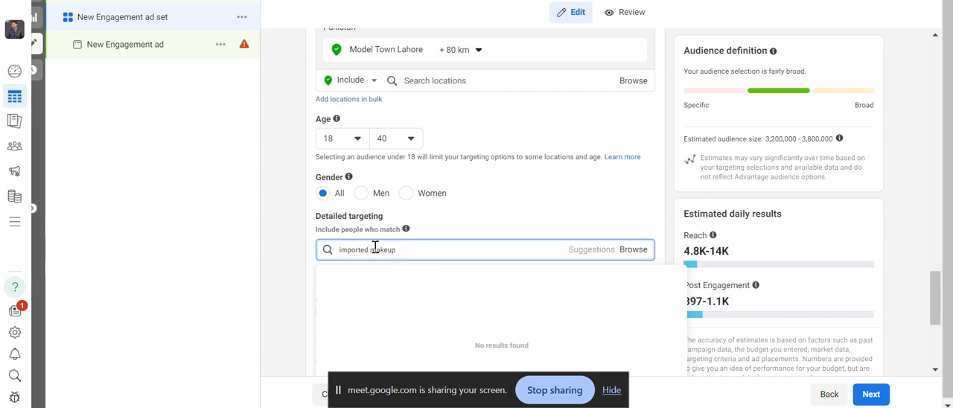
{"action": "key", "text": "BackSpace"}
{"action": "key", "text": "BackSpace"}
{"action": "key", "text": "BackSpace"}
{"action": "key", "text": "BackSpace"}
{"action": "key", "text": "BackSpace"}
{"action": "key", "text": "BackSpace"}
{"action": "key", "text": "BackSpace"}
{"action": "key", "text": "BackSpace"}
{"action": "key", "text": "BackSpace"}
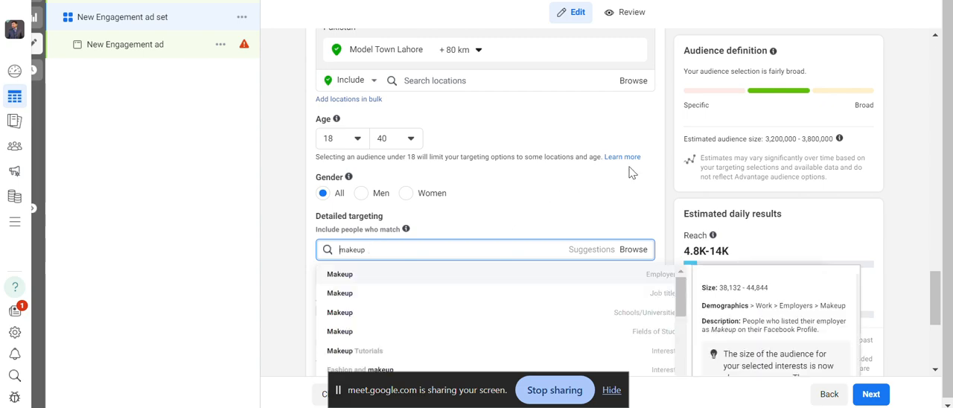
Review the categories of the makeup matches and add the interest Fashion and makeup to detailed targeting.
{"action": "scroll", "coordinate": [659, 161], "scroll_direction": "down", "scroll_amount": 3}
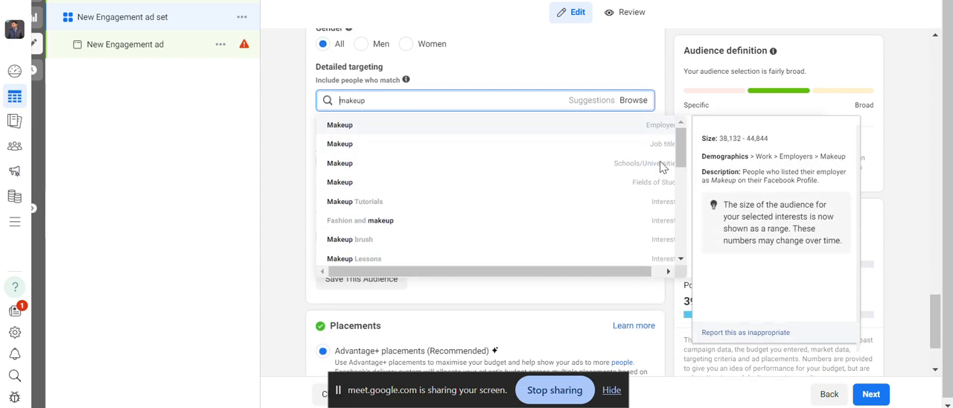
{"action": "mouse_move", "coordinate": [615, 276]}
{"action": "left_mouse_down"}
{"action": "mouse_move", "coordinate": [649, 272]}
{"action": "mouse_move", "coordinate": [620, 268]}
{"action": "left_mouse_up"}
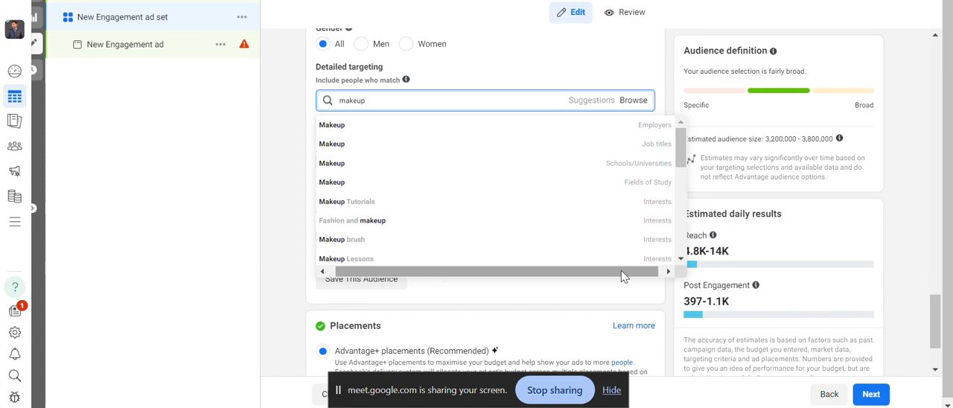
{"action": "mouse_move", "coordinate": [661, 130]}
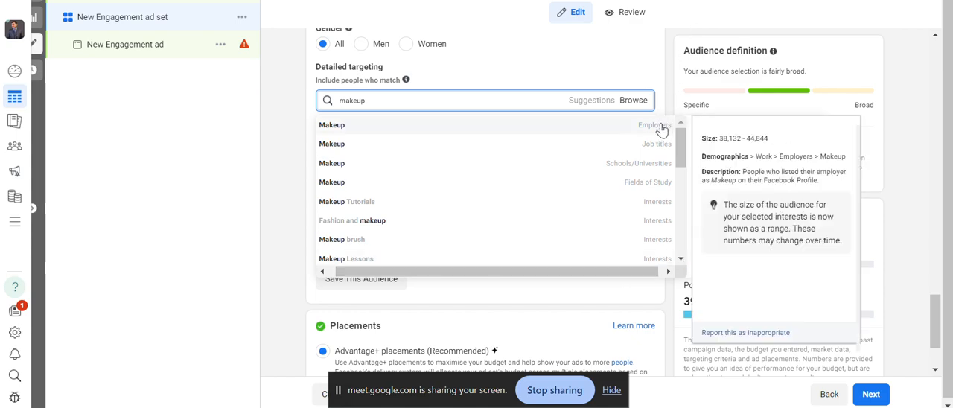
{"action": "mouse_move", "coordinate": [668, 145]}
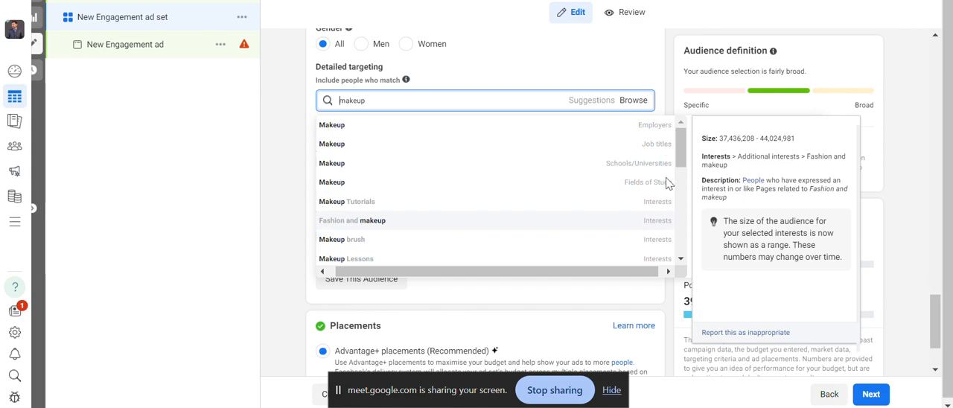
{"action": "left_click", "coordinate": [665, 221]}
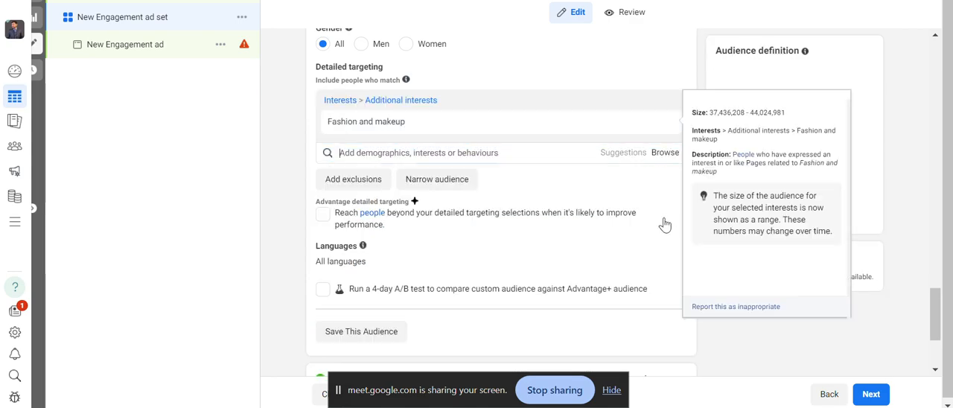
{"action": "left_click", "coordinate": [661, 149]}
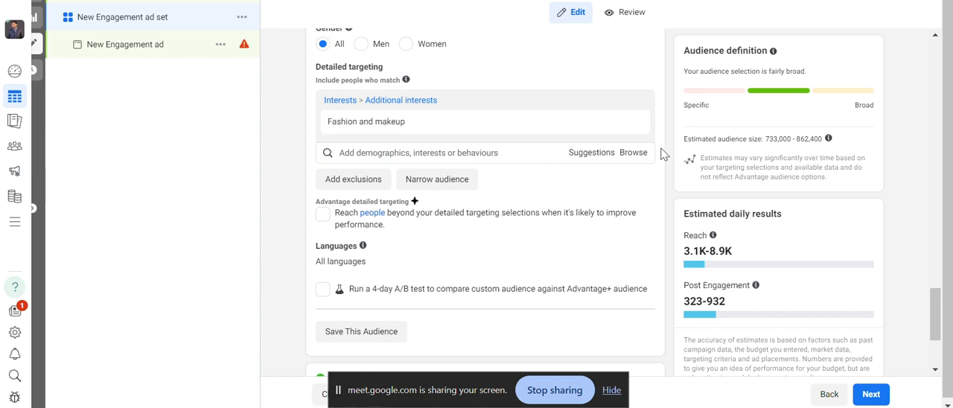
Add the suggested interests Skin care (cosmetics), Beauty (social concept), Anti-aging cream (cosmetics) and Beauty salons (cosmetics) to detailed targeting.
{"action": "left_click", "coordinate": [532, 153]}
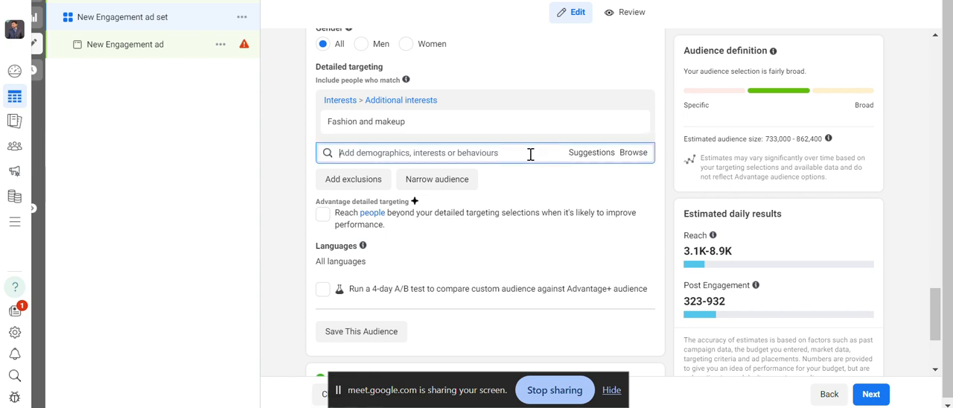
{"action": "left_click", "coordinate": [666, 176]}
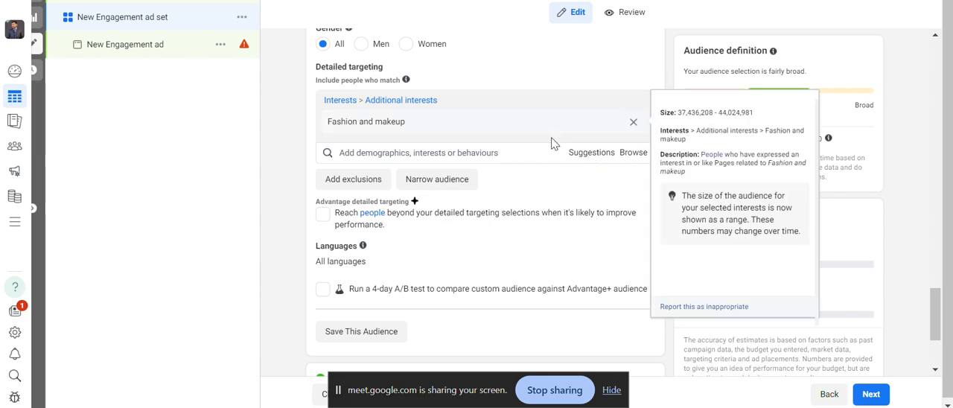
{"action": "left_click", "coordinate": [591, 159]}
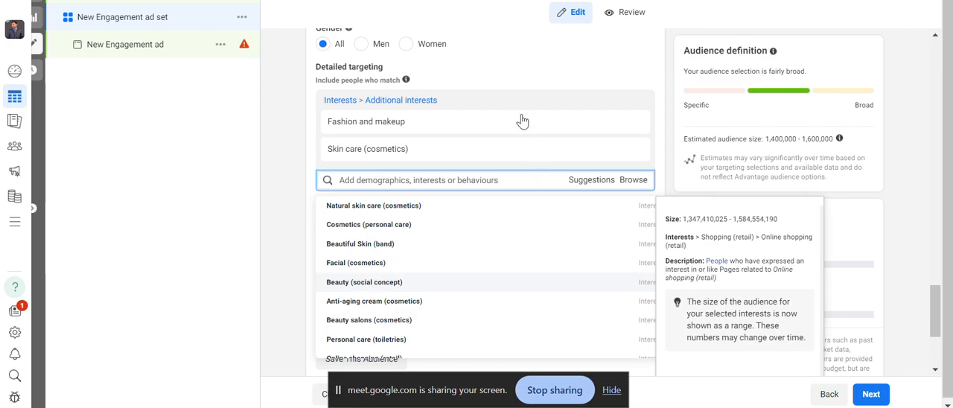
{"action": "left_click", "coordinate": [445, 283]}
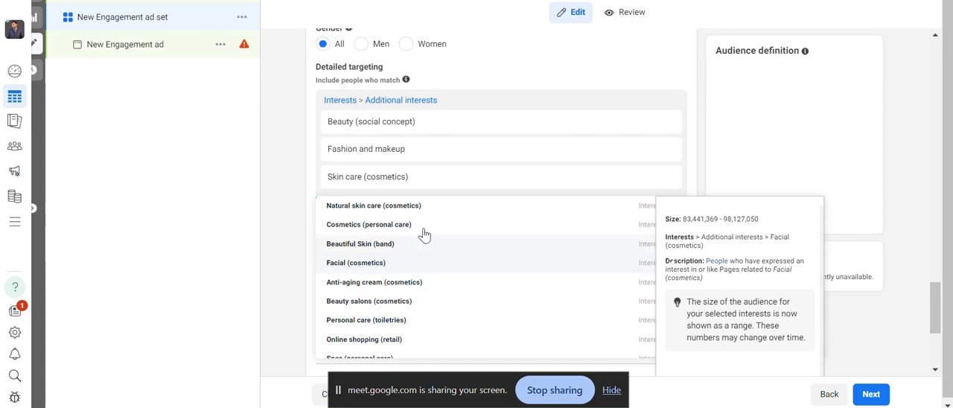
{"action": "scroll", "coordinate": [413, 223], "scroll_direction": "up", "scroll_amount": 1}
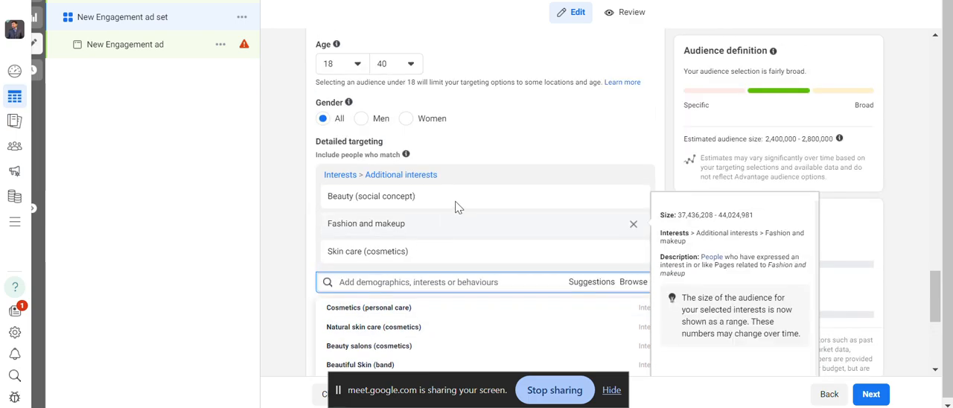
{"action": "scroll", "coordinate": [458, 194], "scroll_direction": "down", "scroll_amount": 2}
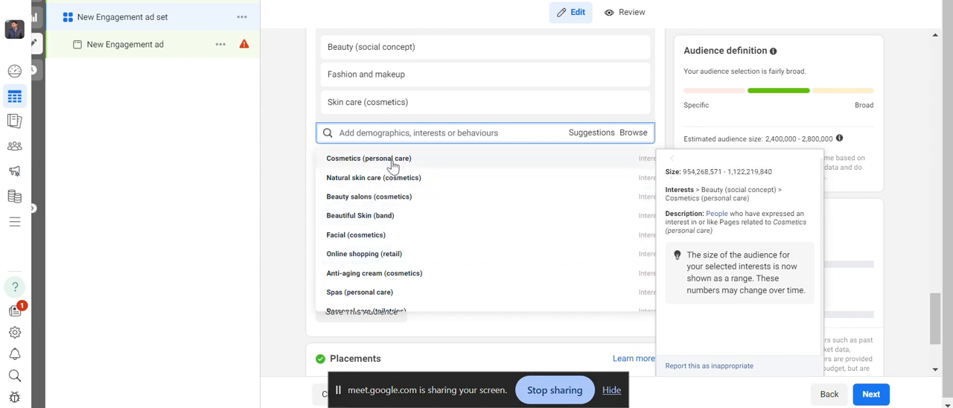
{"action": "left_click", "coordinate": [383, 276]}
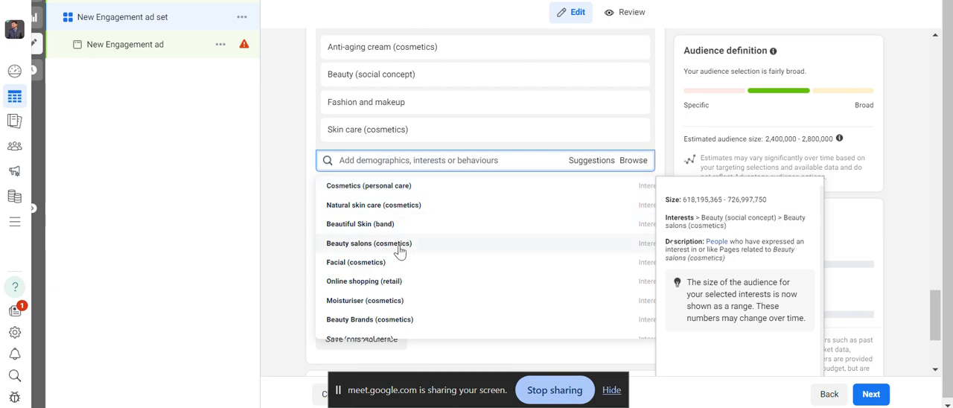
{"action": "left_click", "coordinate": [399, 252]}
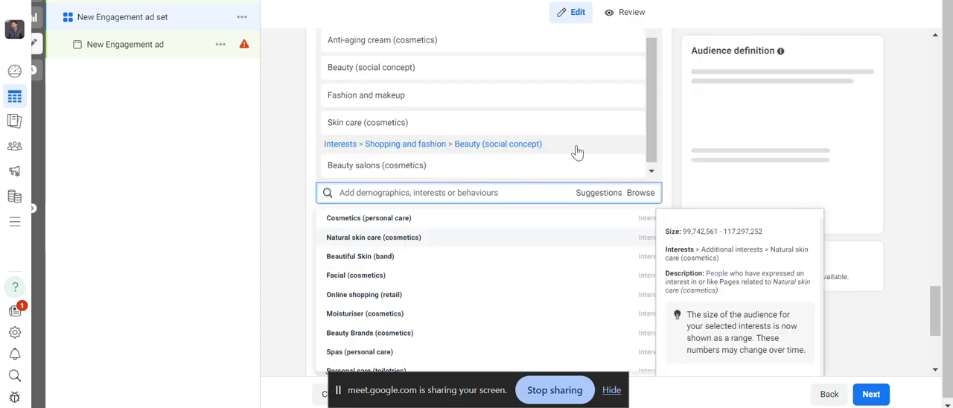
{"action": "left_click", "coordinate": [551, 132]}
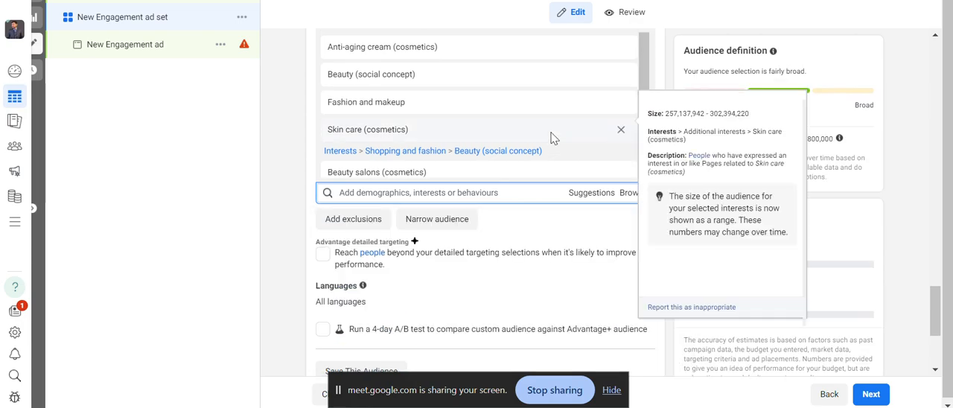
{"action": "scroll", "coordinate": [447, 104], "scroll_direction": "up", "scroll_amount": 1}
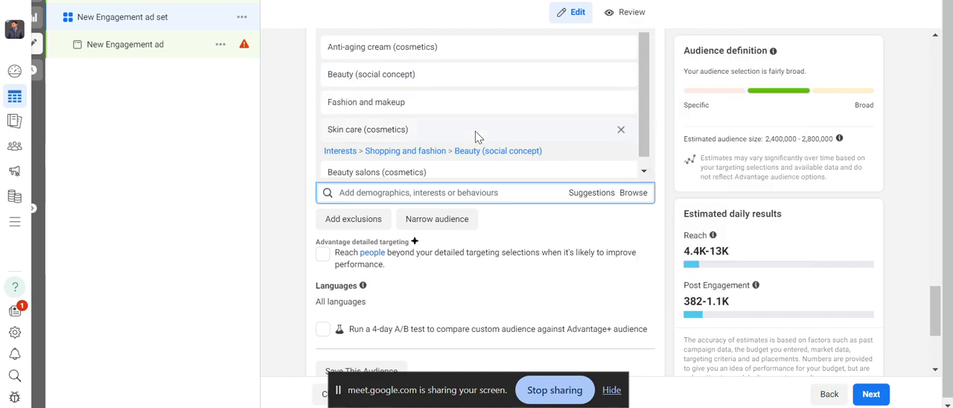
{"action": "scroll", "coordinate": [449, 157], "scroll_direction": "down", "scroll_amount": 1}
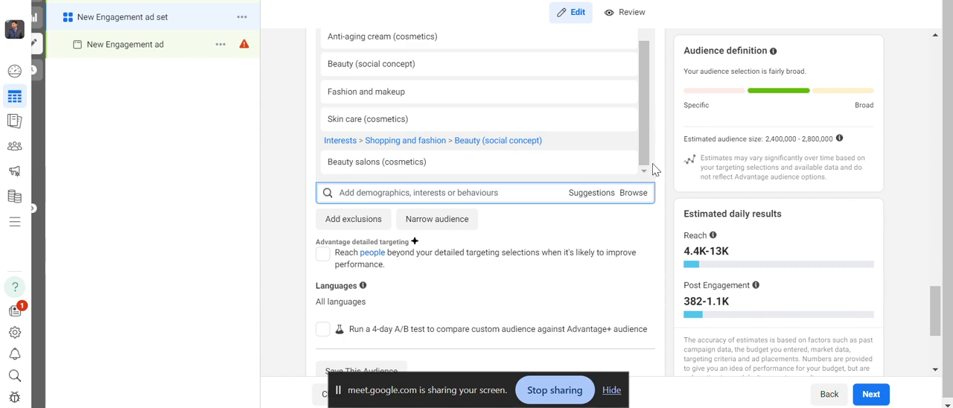
Switch the ad set's placements to Manual placements and review the devices, platforms and placement options.
{"action": "scroll", "coordinate": [652, 198], "scroll_direction": "down", "scroll_amount": 2}
{"action": "scroll", "coordinate": [649, 198], "scroll_direction": "down", "scroll_amount": 1}
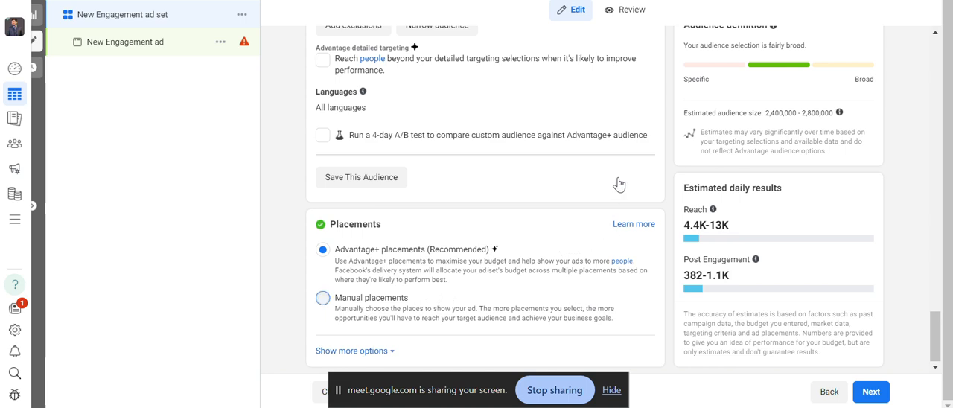
{"action": "left_click", "coordinate": [322, 297]}
{"action": "scroll", "coordinate": [530, 266], "scroll_direction": "down", "scroll_amount": 3}
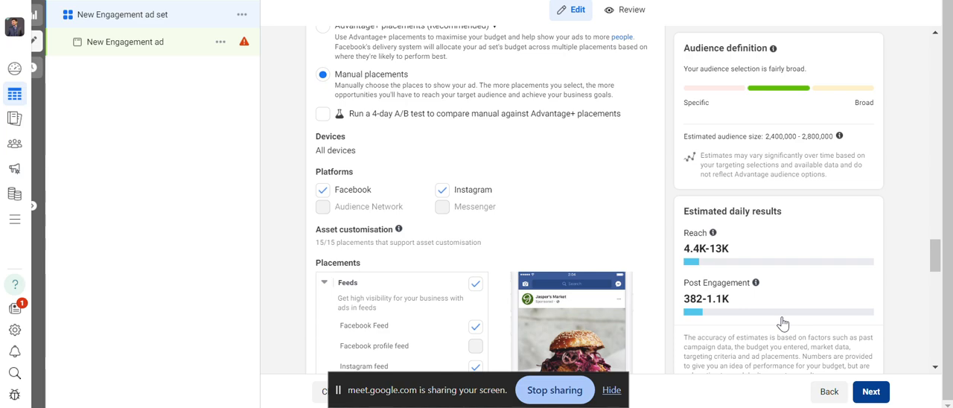
Proceed to the New Engagement ad, review its sections and keep Use existing post as the ad setup.
{"action": "left_click", "coordinate": [869, 391]}
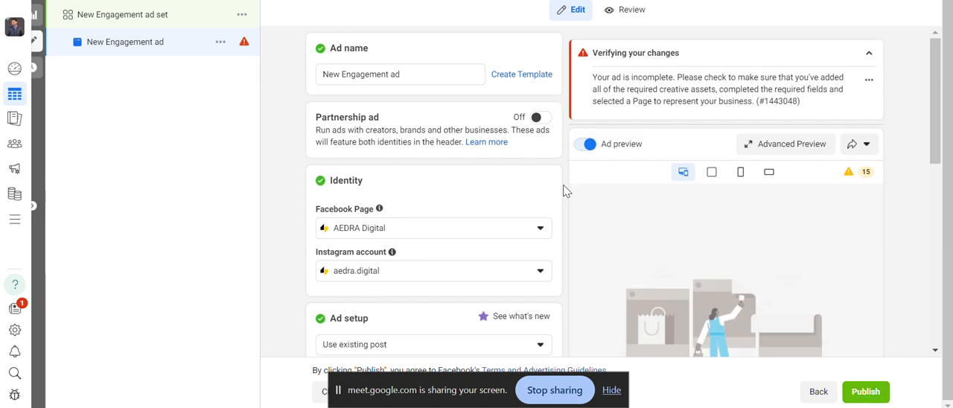
{"action": "scroll", "coordinate": [564, 191], "scroll_direction": "down", "scroll_amount": 5}
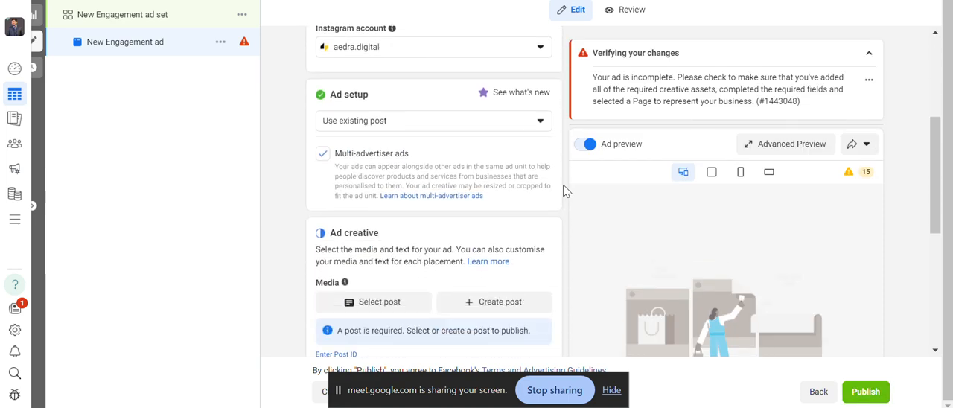
{"action": "scroll", "coordinate": [564, 192], "scroll_direction": "down", "scroll_amount": 2}
{"action": "scroll", "coordinate": [566, 190], "scroll_direction": "up", "scroll_amount": 3}
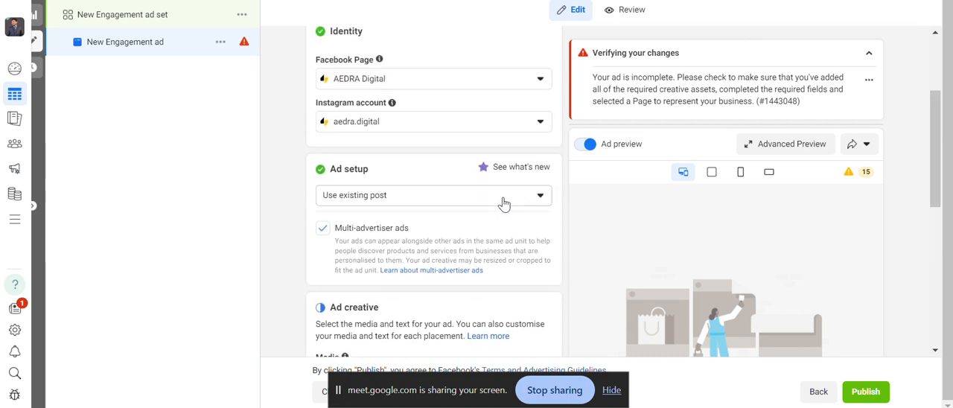
{"action": "left_click", "coordinate": [503, 197]}
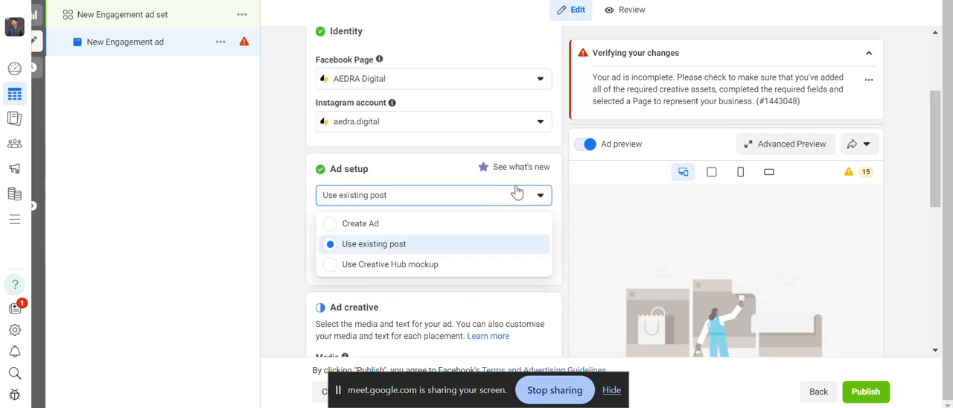
{"action": "left_click", "coordinate": [442, 244]}
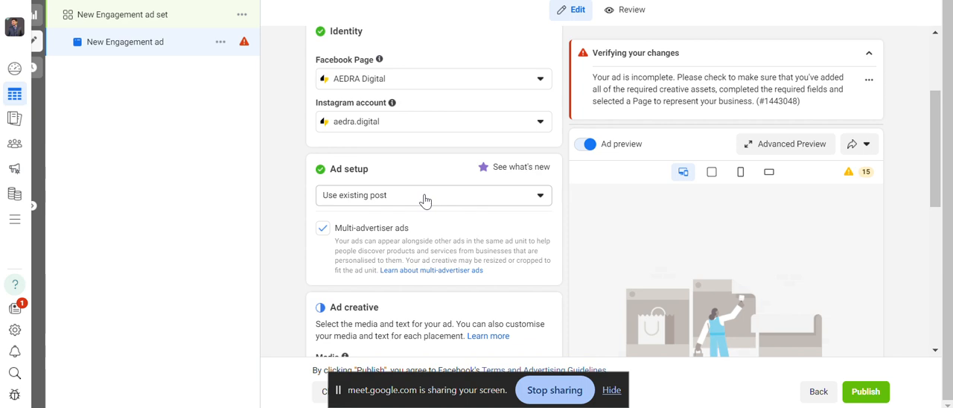
Select the 2 May 2024 Facebook post starting "Whether you want to increase" as the ad creative, and review its primary text and preview.
{"action": "scroll", "coordinate": [439, 246], "scroll_direction": "down", "scroll_amount": 3}
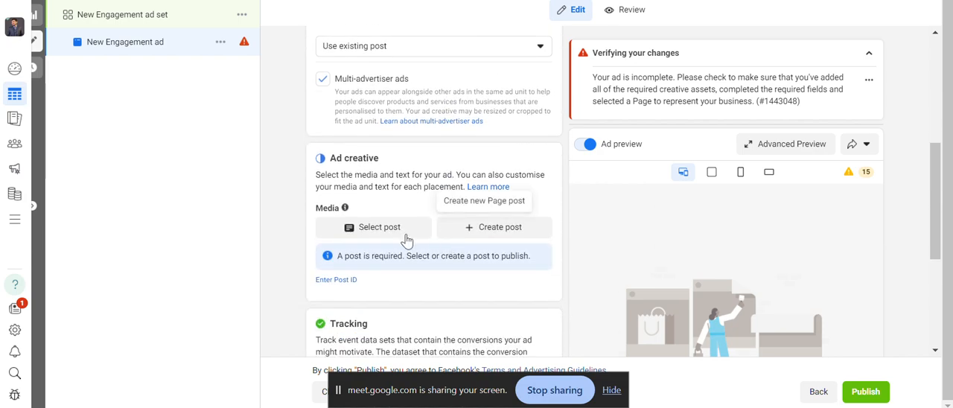
{"action": "left_click", "coordinate": [405, 236]}
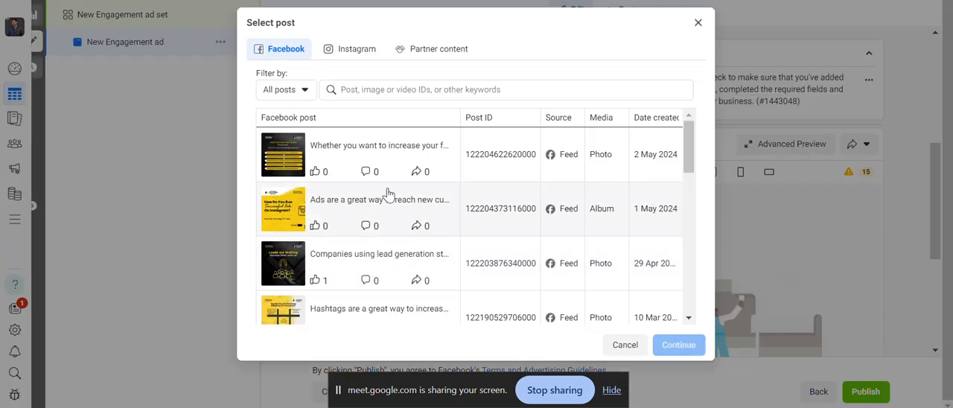
{"action": "left_click", "coordinate": [302, 160]}
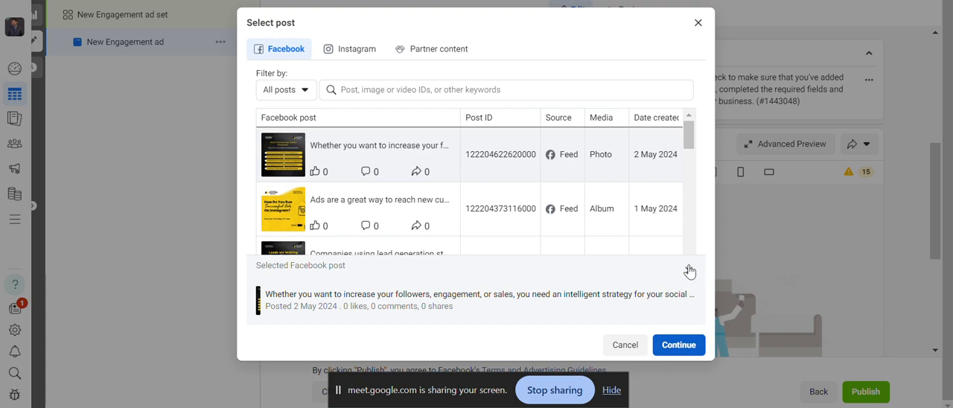
{"action": "left_click", "coordinate": [679, 346]}
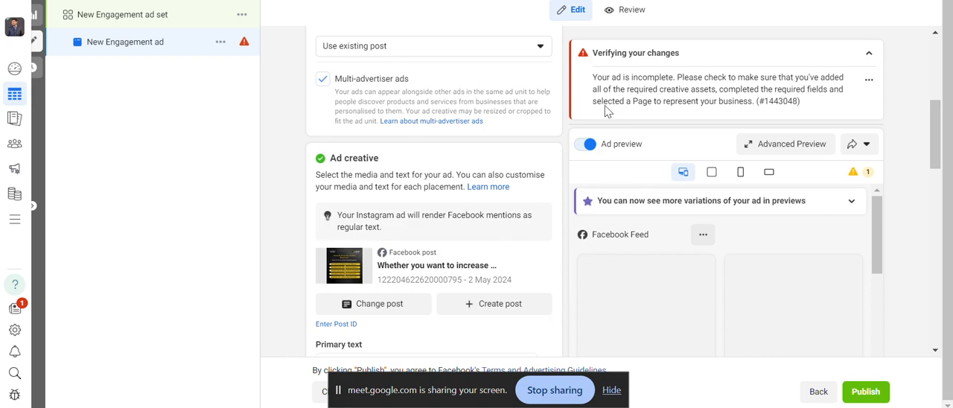
{"action": "scroll", "coordinate": [566, 132], "scroll_direction": "down", "scroll_amount": 2}
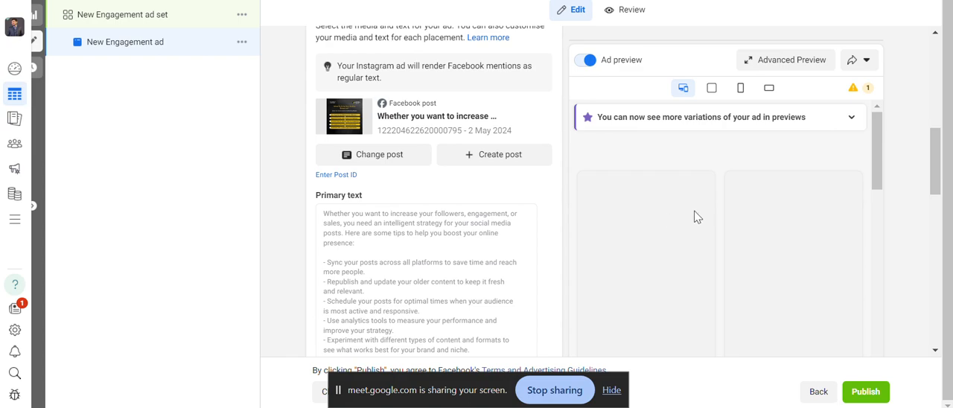
{"action": "scroll", "coordinate": [854, 188], "scroll_direction": "down", "scroll_amount": 3}
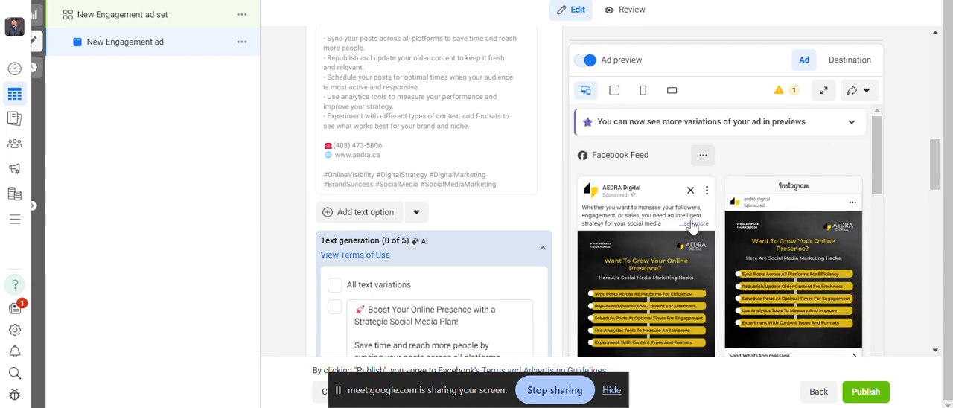
Expand the full post text in the Facebook Feed preview and examine the Facebook and Instagram ad previews.
{"action": "left_click", "coordinate": [686, 223]}
{"action": "scroll", "coordinate": [645, 265], "scroll_direction": "down", "scroll_amount": 3}
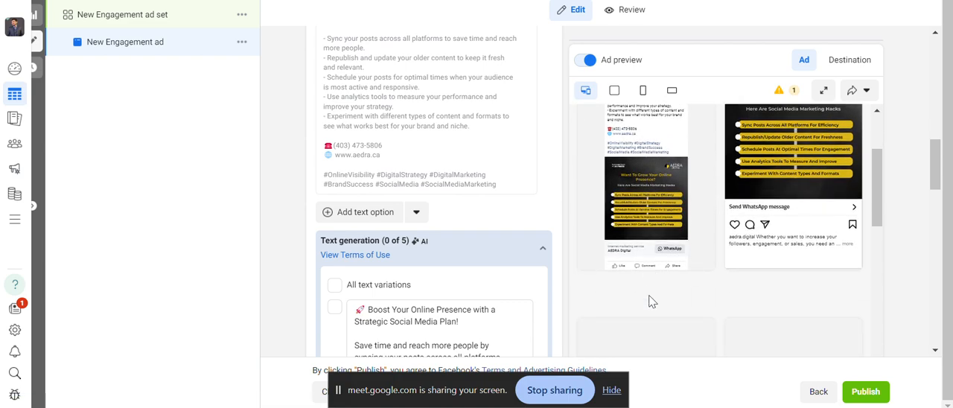
{"action": "scroll", "coordinate": [645, 298], "scroll_direction": "up", "scroll_amount": 1}
{"action": "scroll", "coordinate": [668, 177], "scroll_direction": "up", "scroll_amount": 3}
{"action": "scroll", "coordinate": [641, 208], "scroll_direction": "down", "scroll_amount": 5}
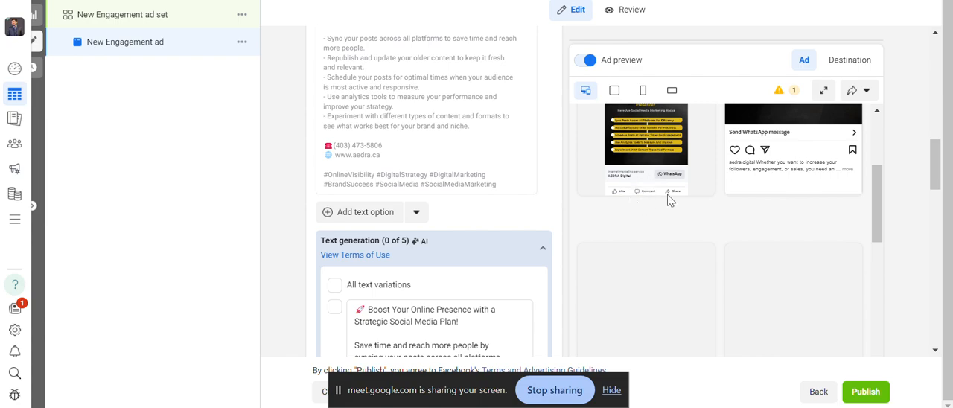
{"action": "scroll", "coordinate": [552, 237], "scroll_direction": "down", "scroll_amount": 1}
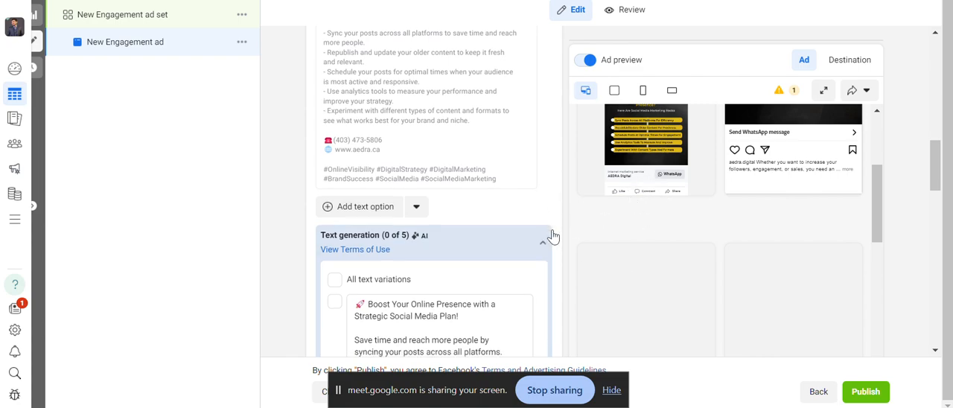
Review the ad's conversation template, tracking, ad setup and creative sections, and look at the existing Facebook posts available without changing the post.
{"action": "scroll", "coordinate": [552, 236], "scroll_direction": "down", "scroll_amount": 12}
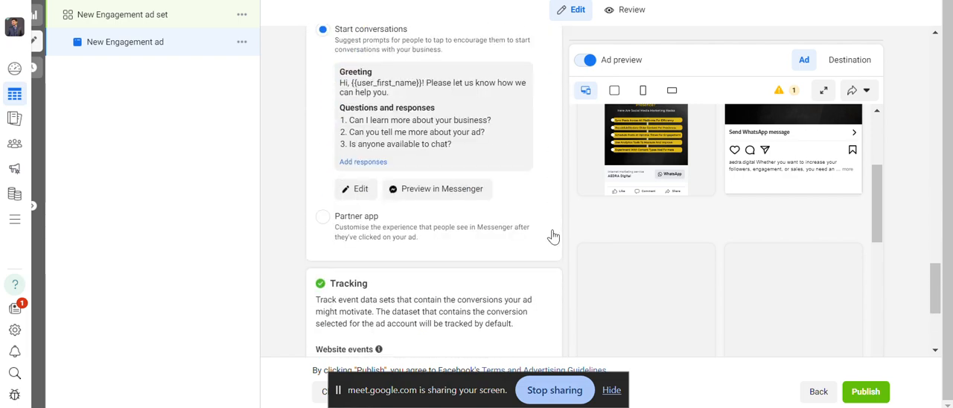
{"action": "scroll", "coordinate": [552, 237], "scroll_direction": "down", "scroll_amount": 3}
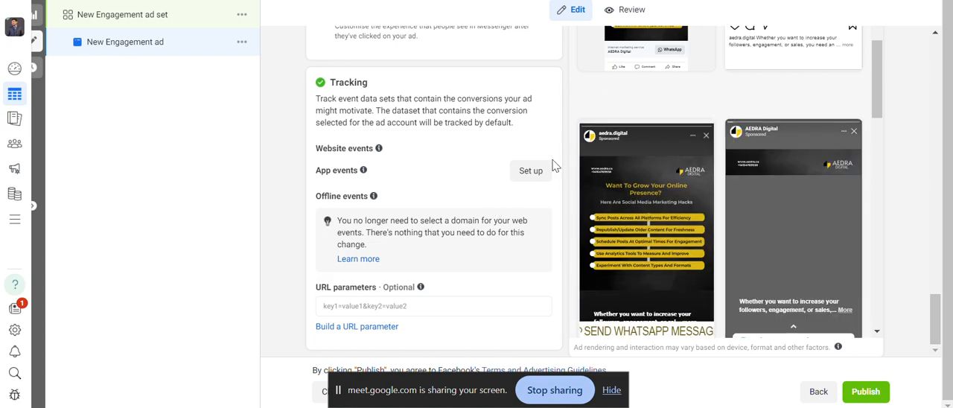
{"action": "scroll", "coordinate": [566, 106], "scroll_direction": "up", "scroll_amount": 10}
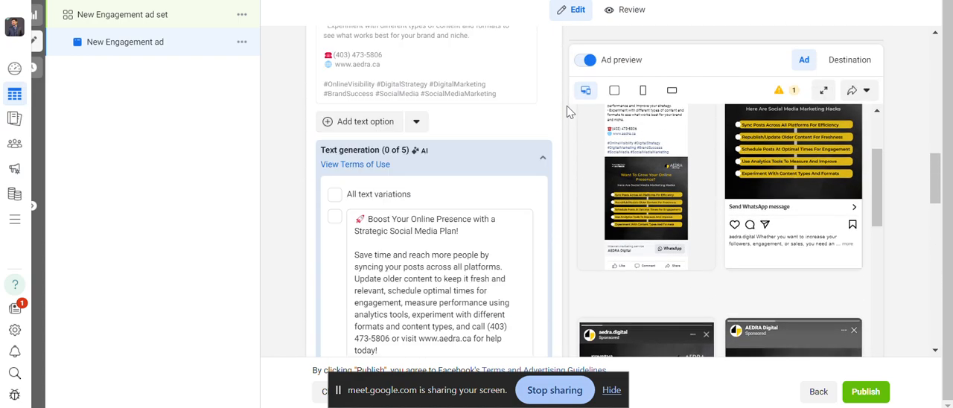
{"action": "scroll", "coordinate": [566, 106], "scroll_direction": "up", "scroll_amount": 5}
{"action": "scroll", "coordinate": [567, 106], "scroll_direction": "down", "scroll_amount": 3}
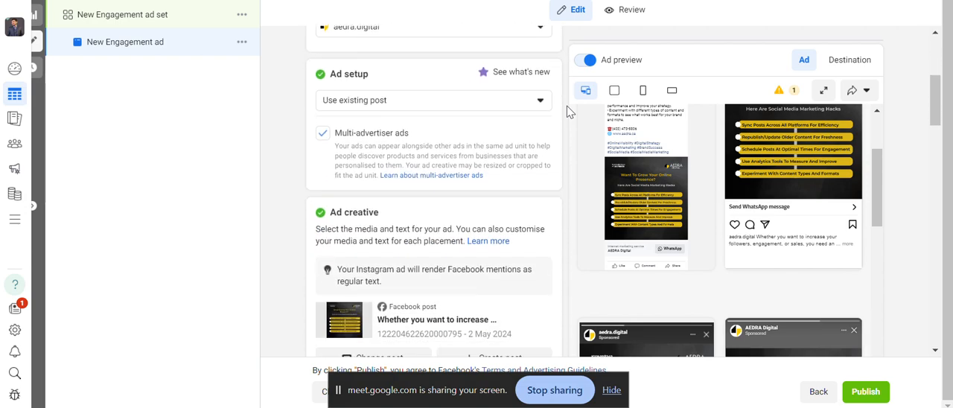
{"action": "scroll", "coordinate": [567, 105], "scroll_direction": "down", "scroll_amount": 2}
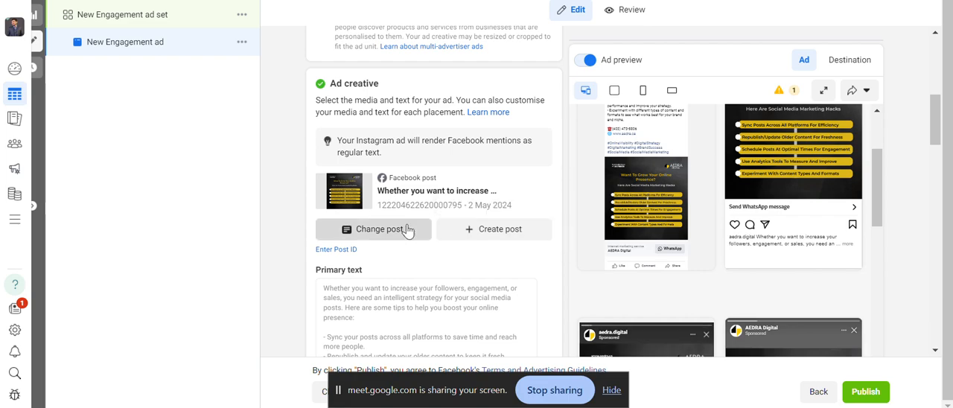
{"action": "left_click", "coordinate": [408, 231]}
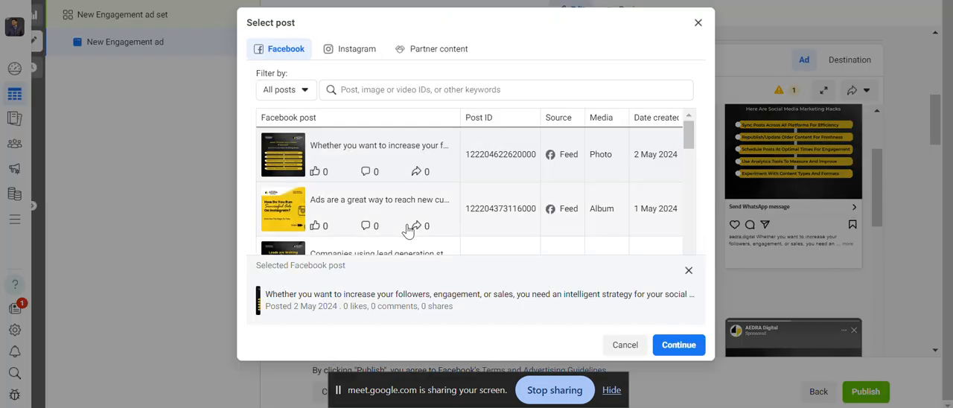
{"action": "left_click", "coordinate": [695, 27]}
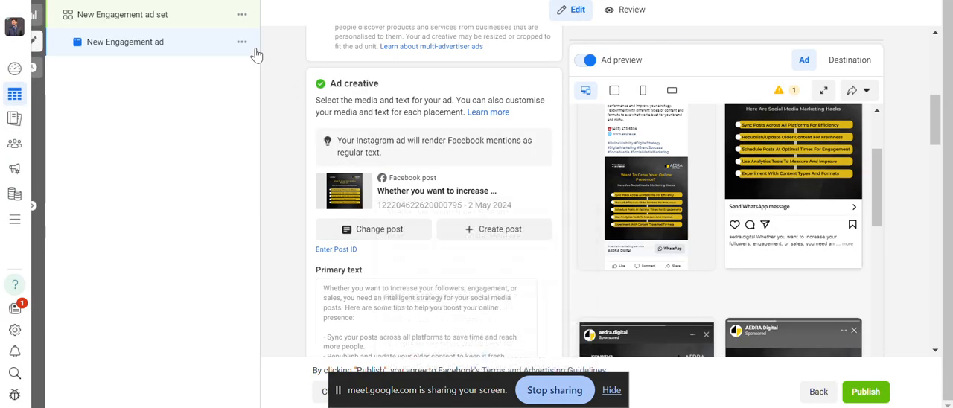
Duplicate the New Engagement ad once into the original campaign.
{"action": "scroll", "coordinate": [325, 171], "scroll_direction": "up", "scroll_amount": 1}
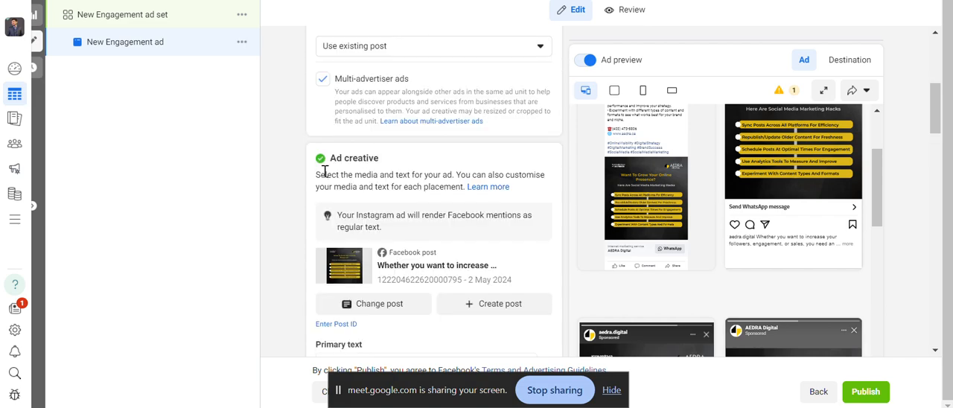
{"action": "left_click", "coordinate": [243, 43]}
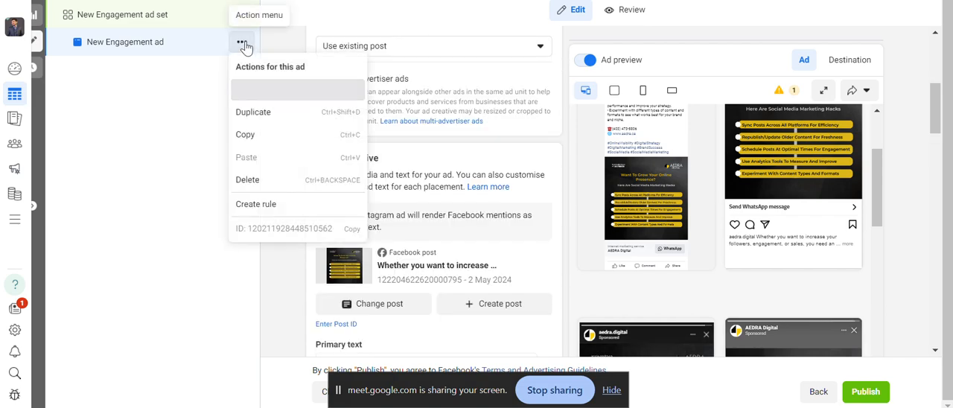
{"action": "left_click", "coordinate": [261, 113]}
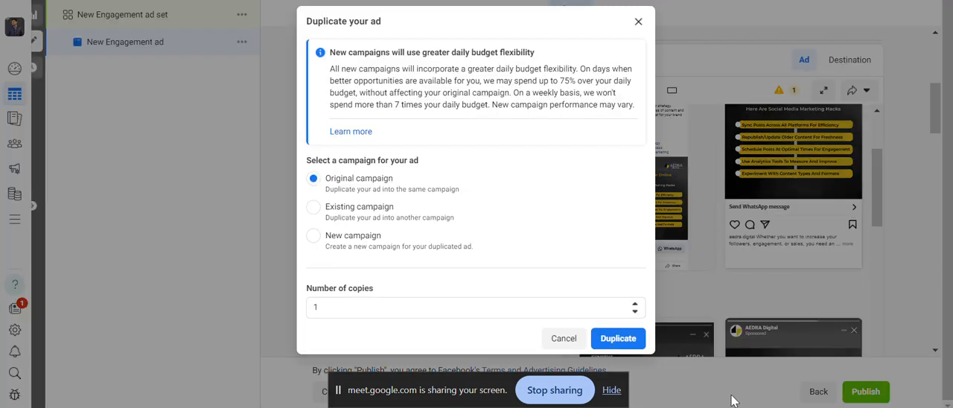
{"action": "left_click", "coordinate": [611, 338]}
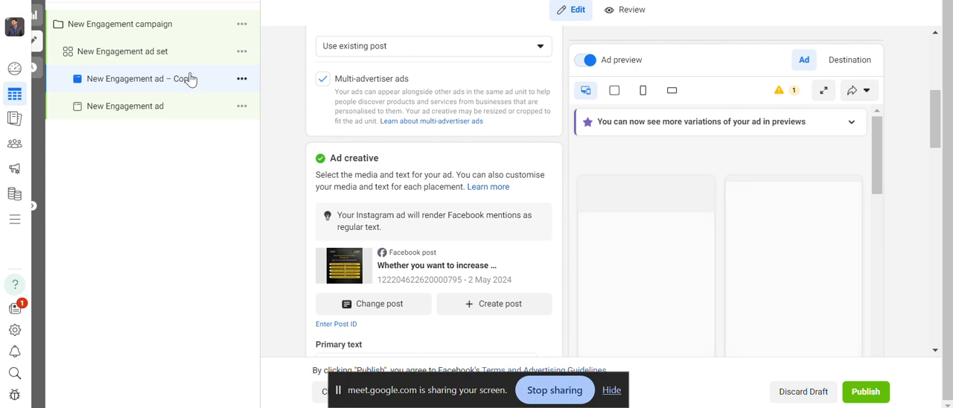
Change the duplicated ad's creative to the 2 May 2024 Instagram post starting "Whether you want to increase your followers".
{"action": "left_click", "coordinate": [379, 304]}
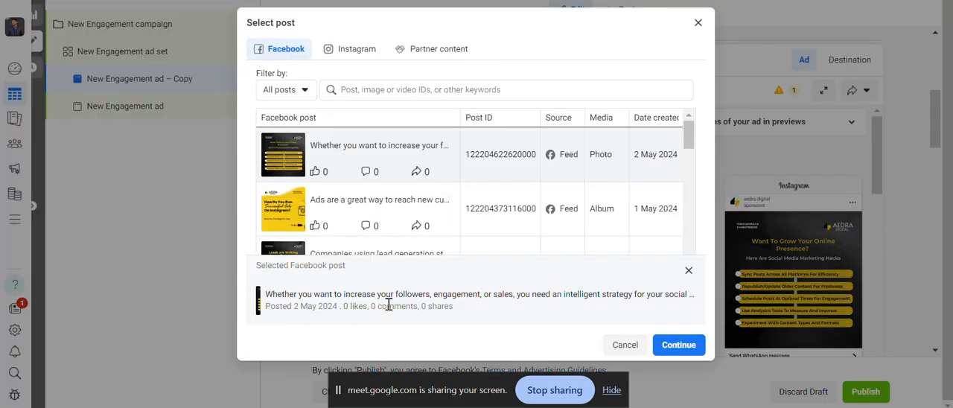
{"action": "left_click", "coordinate": [332, 54]}
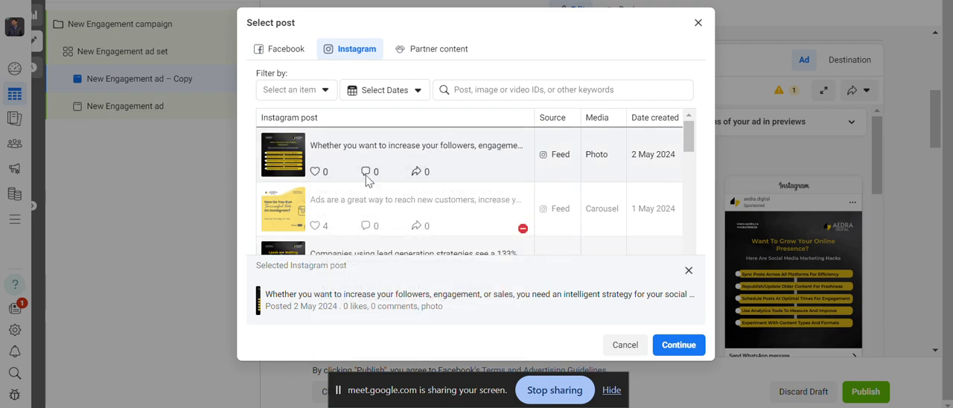
{"action": "left_click", "coordinate": [682, 343]}
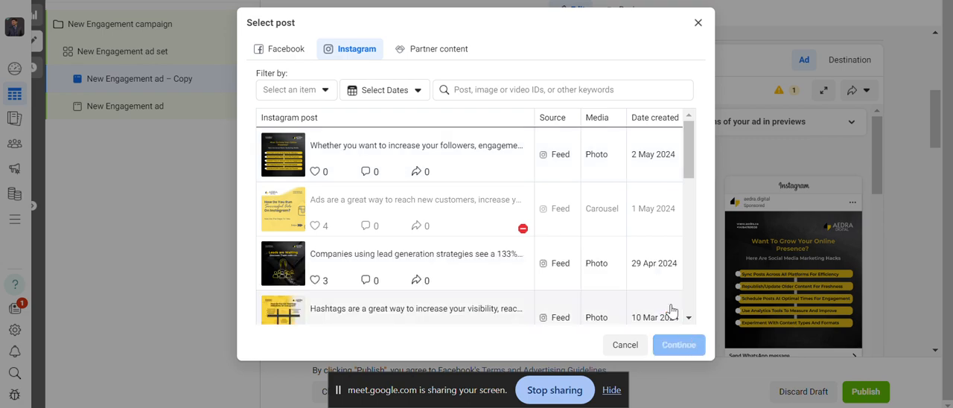
{"action": "left_click", "coordinate": [477, 154]}
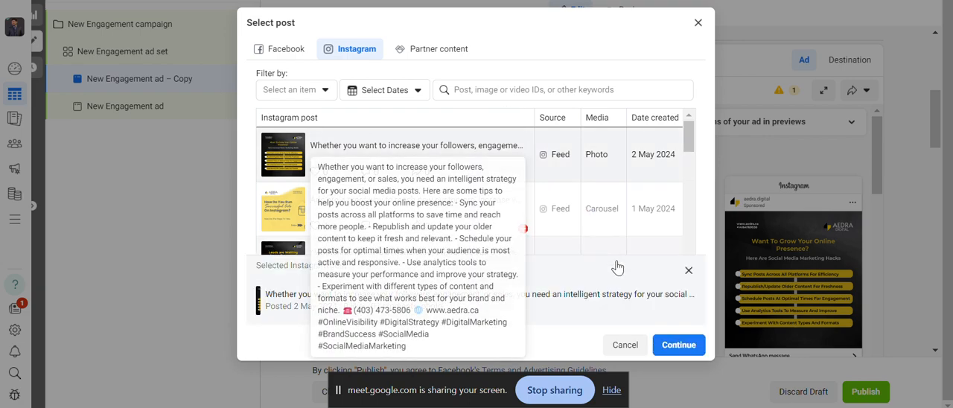
{"action": "left_click", "coordinate": [675, 345]}
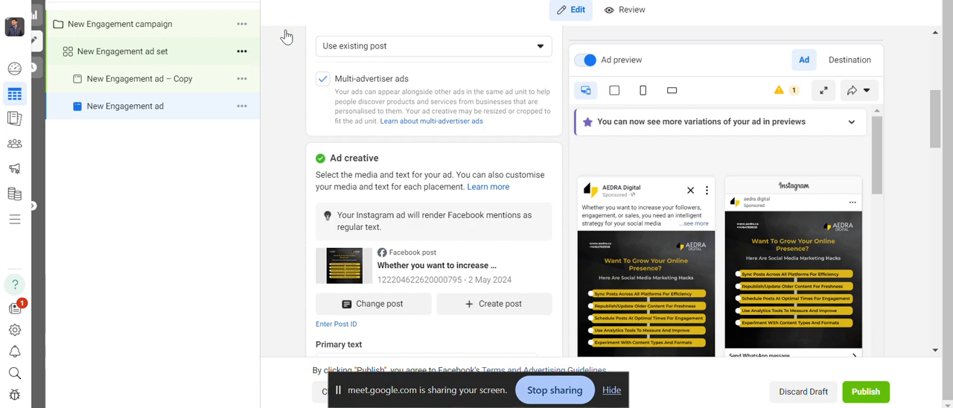
Switch the New Engagement ad set's conversion location to Facebook Page and keep AEDRA Digital as the page.
{"action": "left_click", "coordinate": [169, 54]}
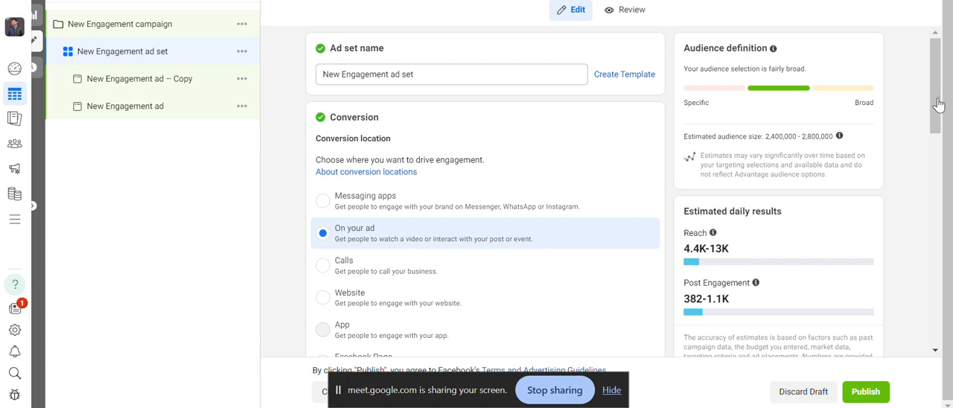
{"action": "scroll", "coordinate": [748, 185], "scroll_direction": "down", "scroll_amount": 2}
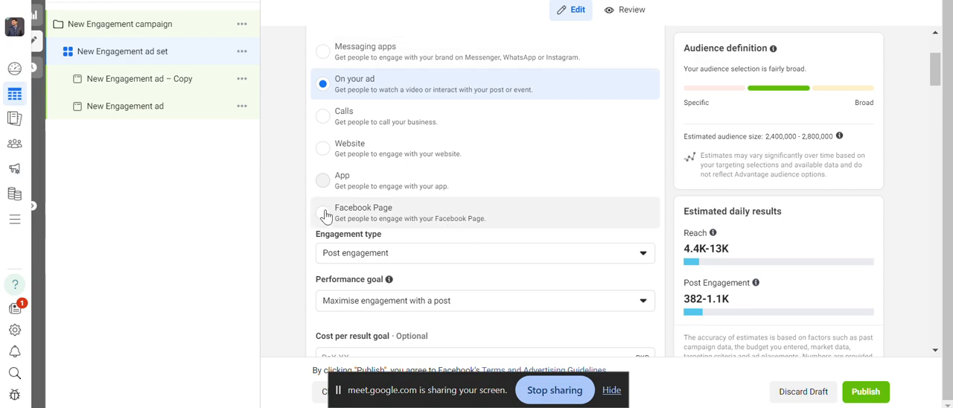
{"action": "left_click", "coordinate": [392, 198]}
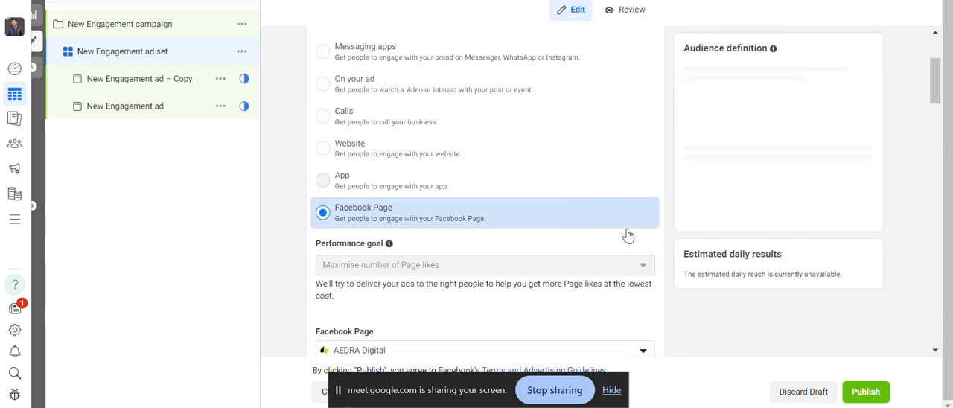
{"action": "scroll", "coordinate": [660, 237], "scroll_direction": "down", "scroll_amount": 1}
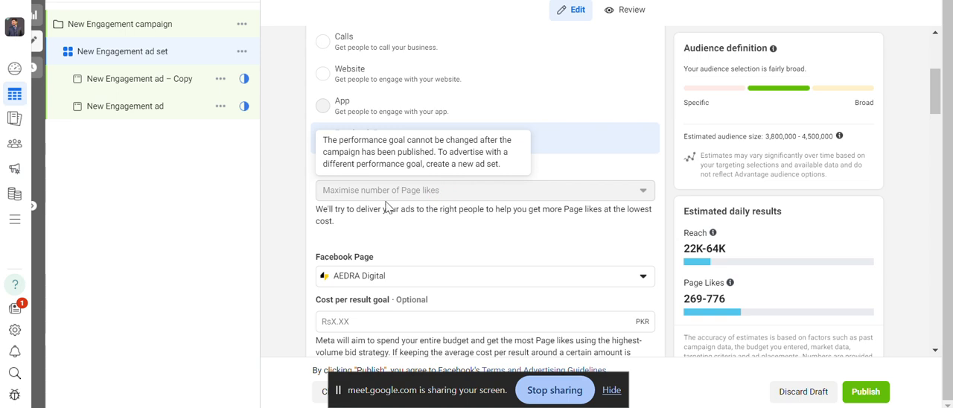
{"action": "scroll", "coordinate": [463, 224], "scroll_direction": "down", "scroll_amount": 1}
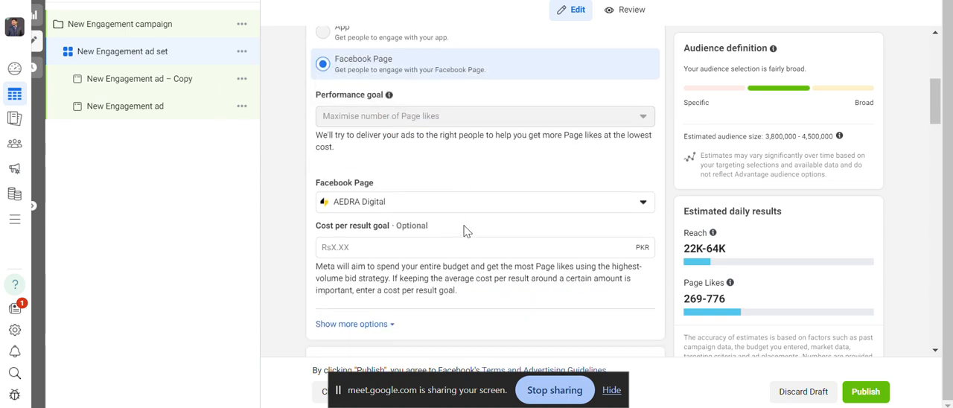
{"action": "left_click", "coordinate": [474, 208]}
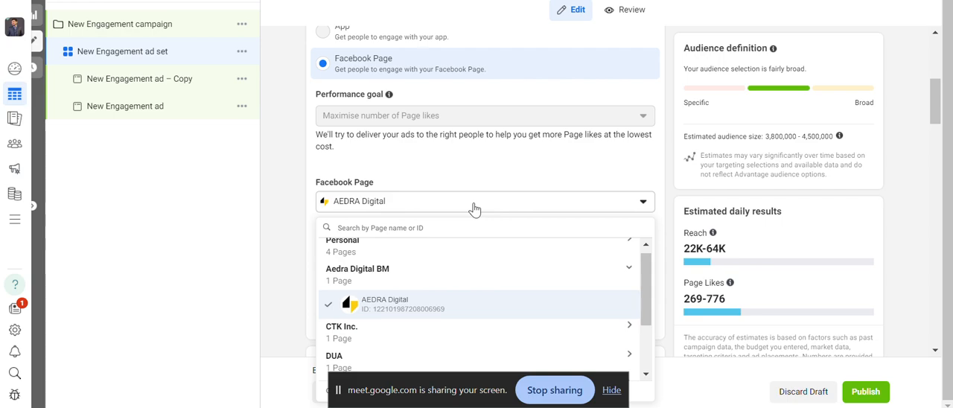
{"action": "left_click", "coordinate": [463, 207]}
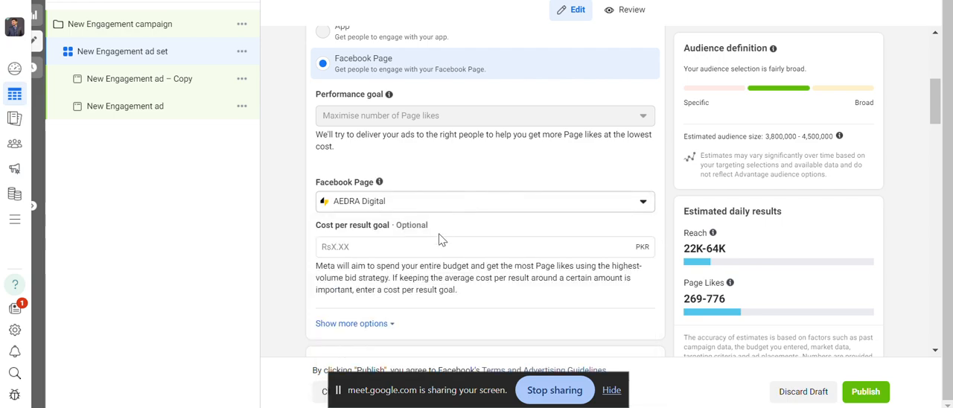
Review the ad set's budget and schedule, ad scheduling, location, age, gender and detailed targeting interests.
{"action": "scroll", "coordinate": [437, 275], "scroll_direction": "down", "scroll_amount": 1}
{"action": "scroll", "coordinate": [436, 275], "scroll_direction": "down", "scroll_amount": 3}
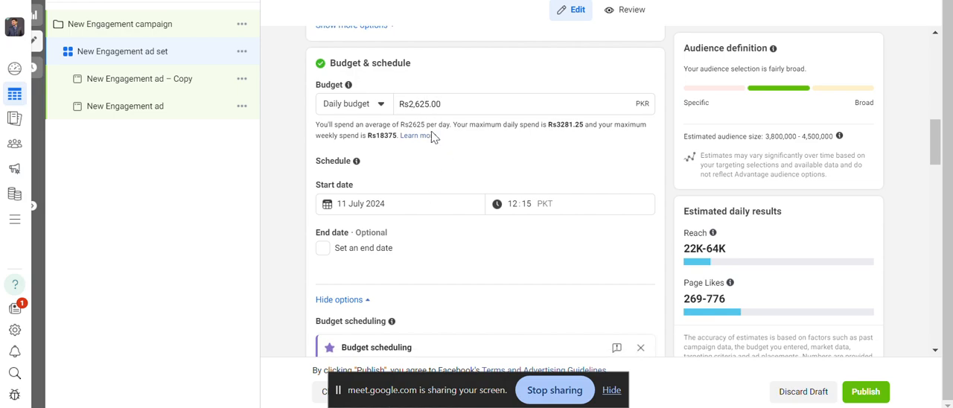
{"action": "scroll", "coordinate": [438, 223], "scroll_direction": "down", "scroll_amount": 6}
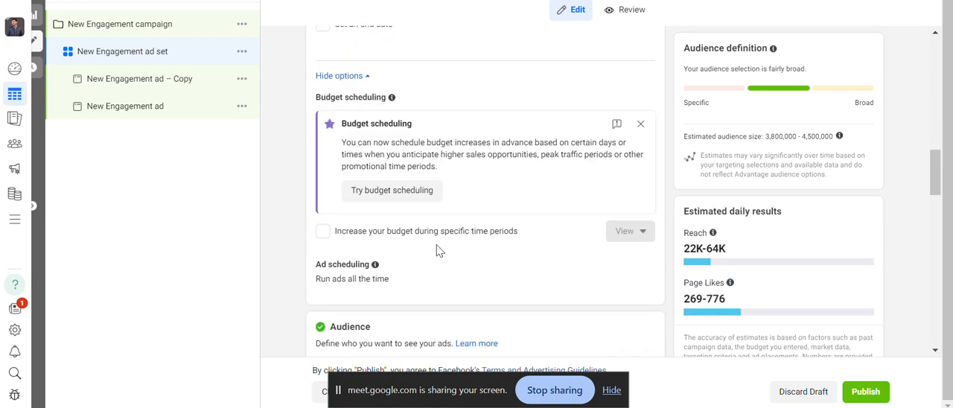
{"action": "scroll", "coordinate": [447, 238], "scroll_direction": "down", "scroll_amount": 8}
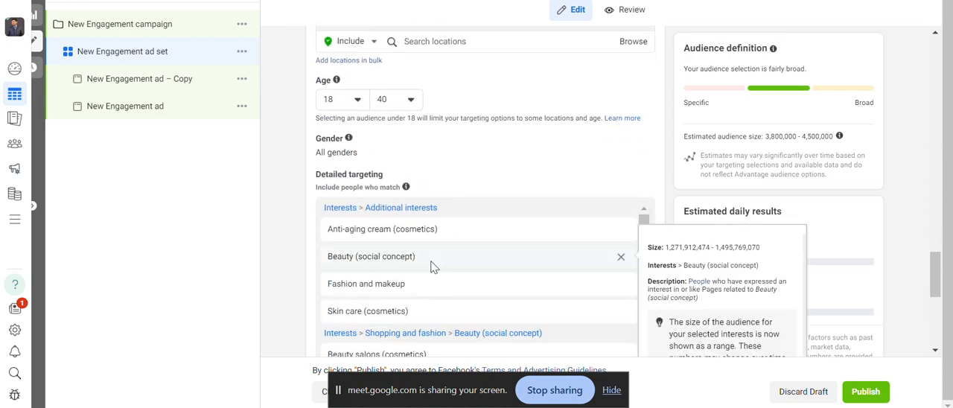
{"action": "scroll", "coordinate": [472, 159], "scroll_direction": "up", "scroll_amount": 2}
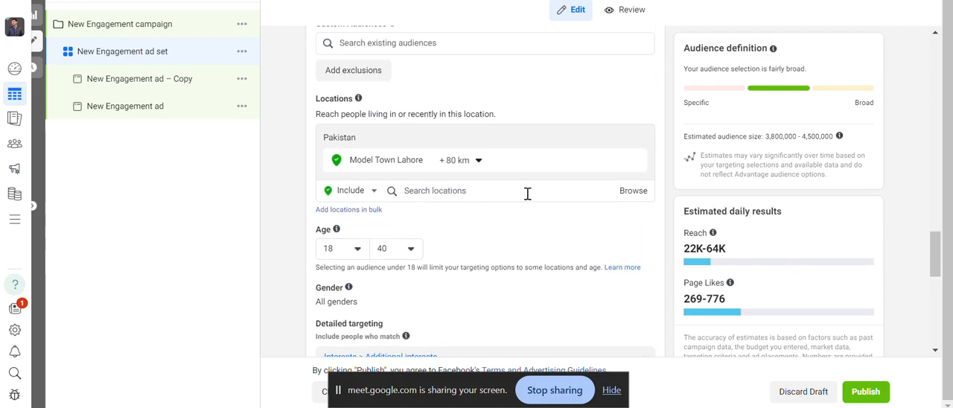
{"action": "scroll", "coordinate": [484, 227], "scroll_direction": "down", "scroll_amount": 1}
{"action": "scroll", "coordinate": [459, 164], "scroll_direction": "down", "scroll_amount": 2}
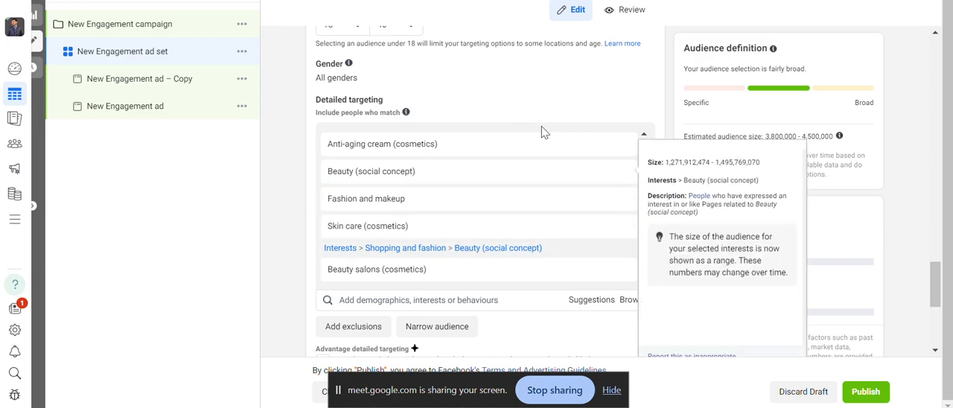
{"action": "scroll", "coordinate": [578, 188], "scroll_direction": "up", "scroll_amount": 1}
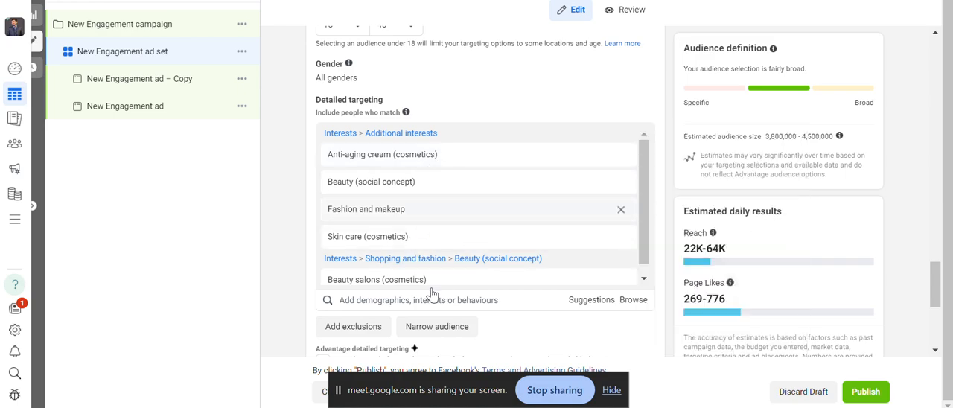
{"action": "mouse_move", "coordinate": [510, 238]}
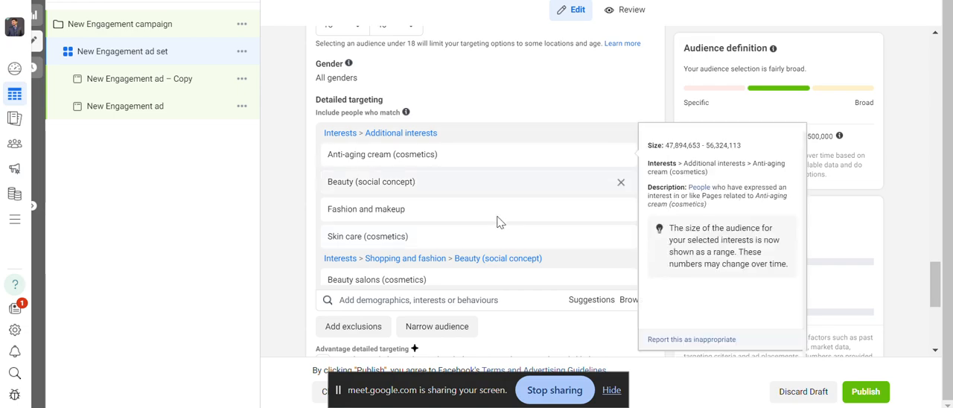
Switch the New Engagement ad set from Advantage+ placements to manual placements.
{"action": "scroll", "coordinate": [497, 246], "scroll_direction": "down", "scroll_amount": 1}
{"action": "scroll", "coordinate": [532, 313], "scroll_direction": "down", "scroll_amount": 4}
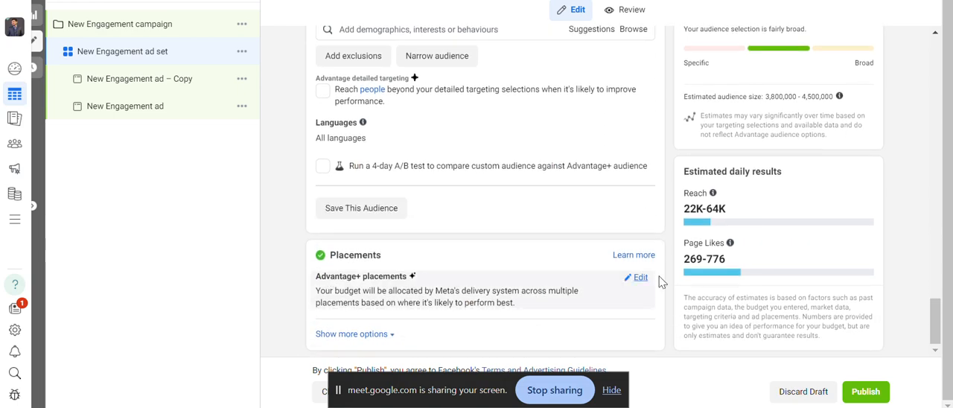
{"action": "left_click", "coordinate": [641, 280]}
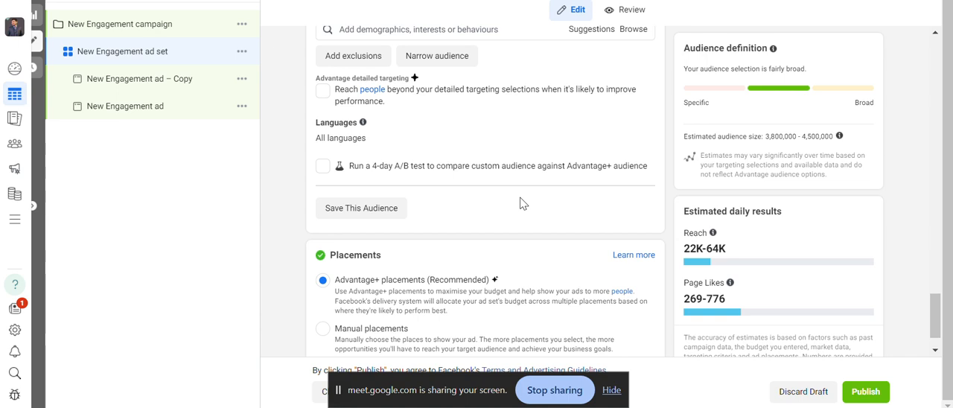
{"action": "scroll", "coordinate": [521, 202], "scroll_direction": "down", "scroll_amount": 1}
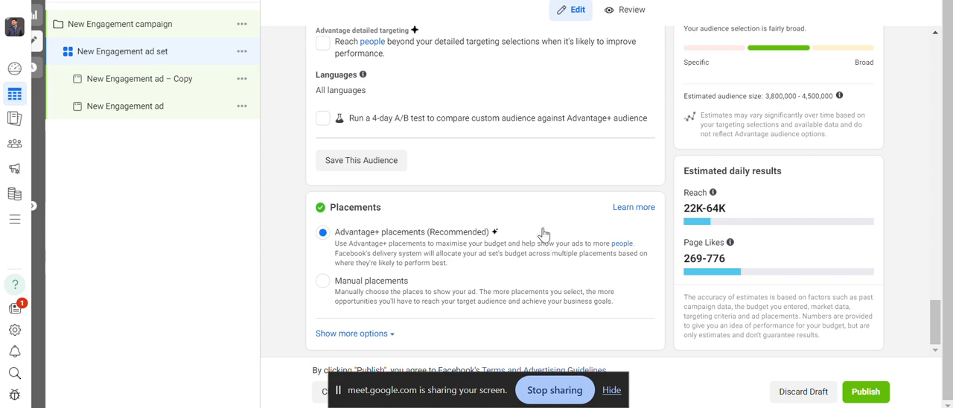
{"action": "left_click", "coordinate": [322, 282]}
Examine which devices, platforms and individual placements the manual placements list offers for the Facebook Page ad set.
{"action": "scroll", "coordinate": [429, 255], "scroll_direction": "down", "scroll_amount": 2}
{"action": "scroll", "coordinate": [430, 254], "scroll_direction": "down", "scroll_amount": 1}
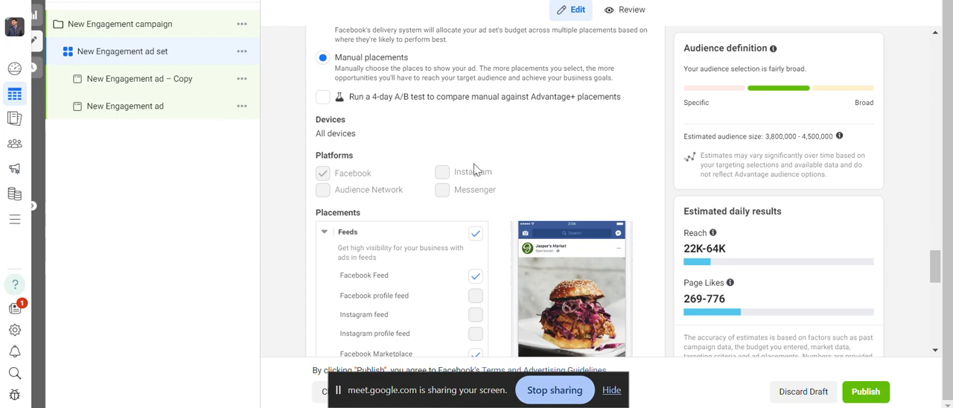
{"action": "scroll", "coordinate": [476, 170], "scroll_direction": "down", "scroll_amount": 4}
{"action": "scroll", "coordinate": [477, 165], "scroll_direction": "down", "scroll_amount": 3}
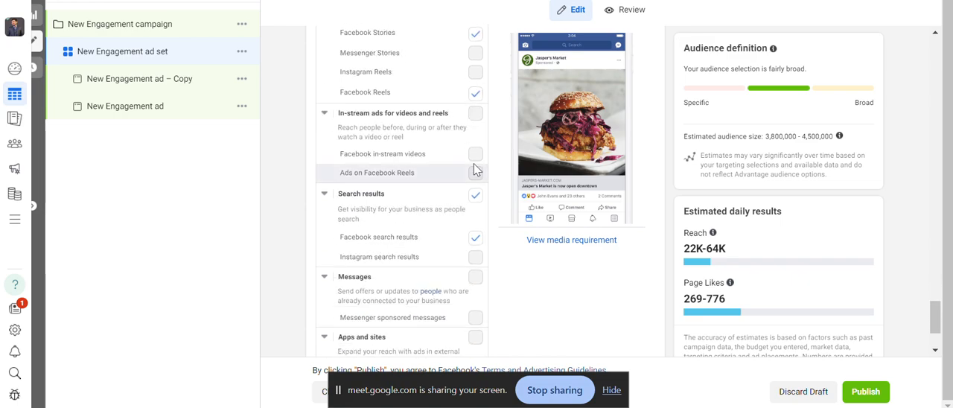
{"action": "scroll", "coordinate": [479, 155], "scroll_direction": "up", "scroll_amount": 5}
{"action": "scroll", "coordinate": [499, 170], "scroll_direction": "up", "scroll_amount": 2}
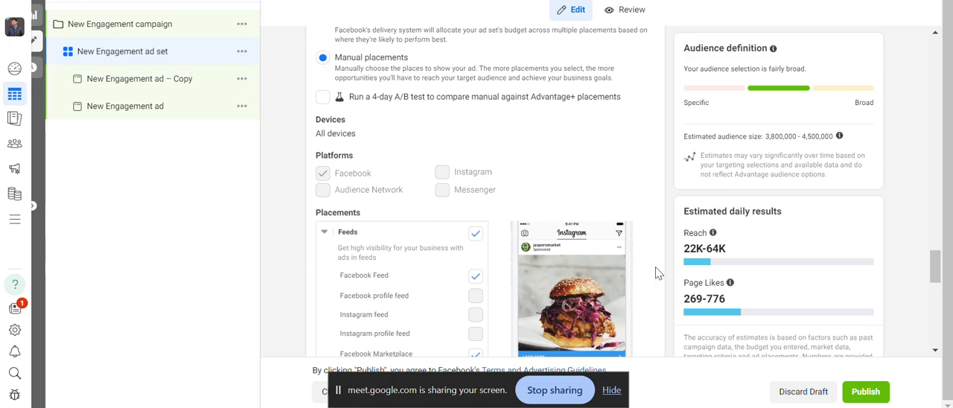
{"action": "scroll", "coordinate": [647, 260], "scroll_direction": "down", "scroll_amount": 8}
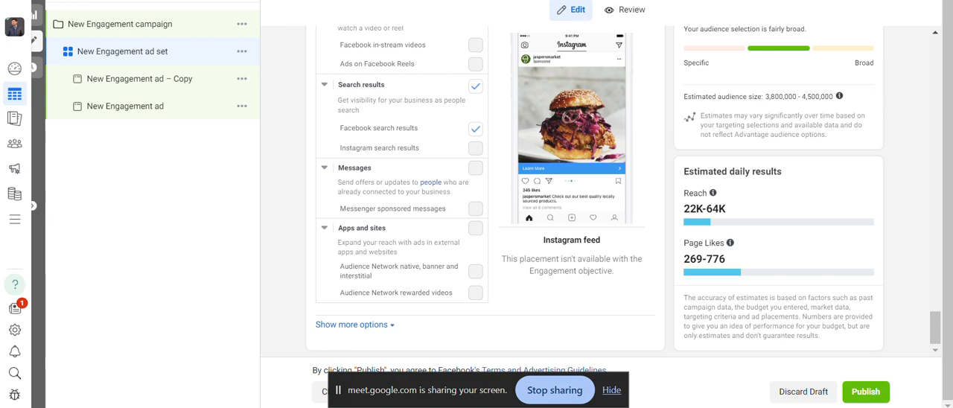
Open the New Engagement ad – Copy and review its identity, ad setup and creative settings.
{"action": "left_click", "coordinate": [593, 0]}
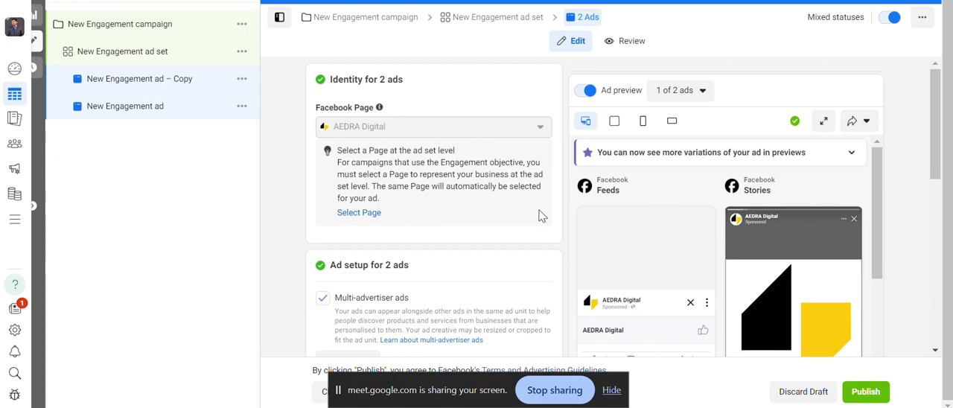
{"action": "scroll", "coordinate": [541, 216], "scroll_direction": "down", "scroll_amount": 1}
{"action": "scroll", "coordinate": [541, 216], "scroll_direction": "down", "scroll_amount": 3}
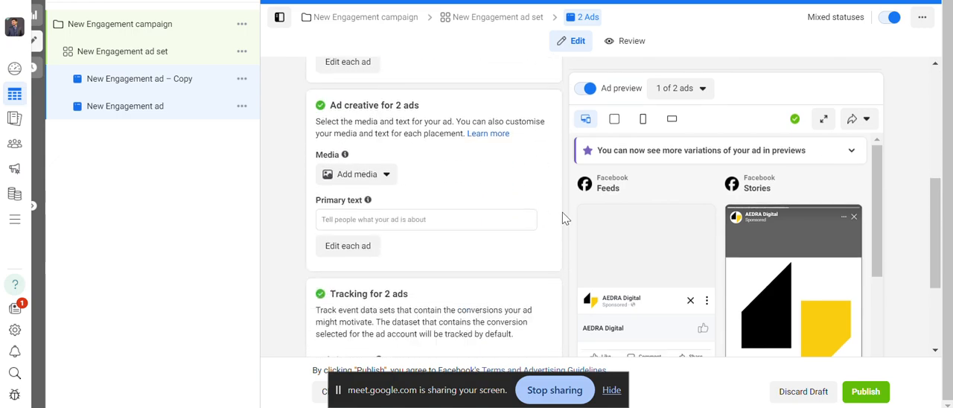
{"action": "scroll", "coordinate": [567, 213], "scroll_direction": "down", "scroll_amount": 1}
{"action": "scroll", "coordinate": [545, 217], "scroll_direction": "up", "scroll_amount": 1}
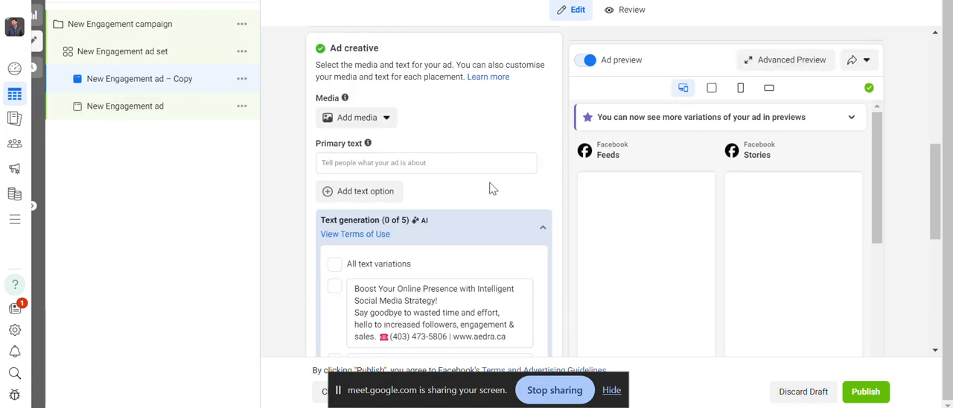
{"action": "scroll", "coordinate": [542, 187], "scroll_direction": "up", "scroll_amount": 1}
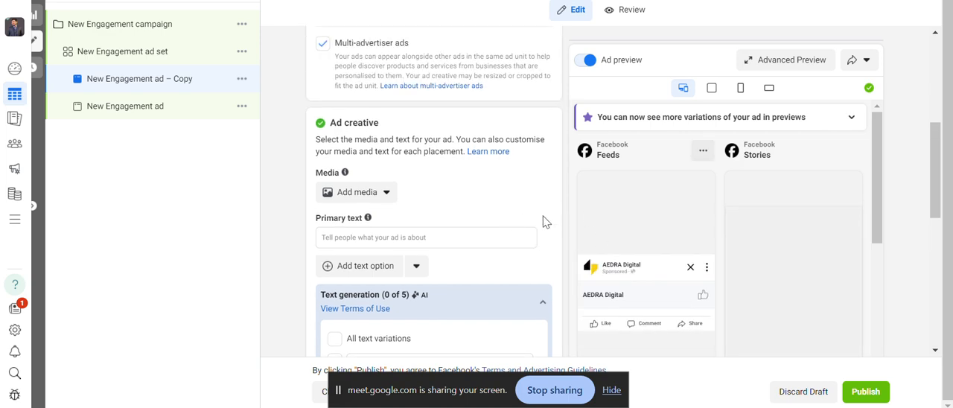
{"action": "scroll", "coordinate": [552, 220], "scroll_direction": "up", "scroll_amount": 4}
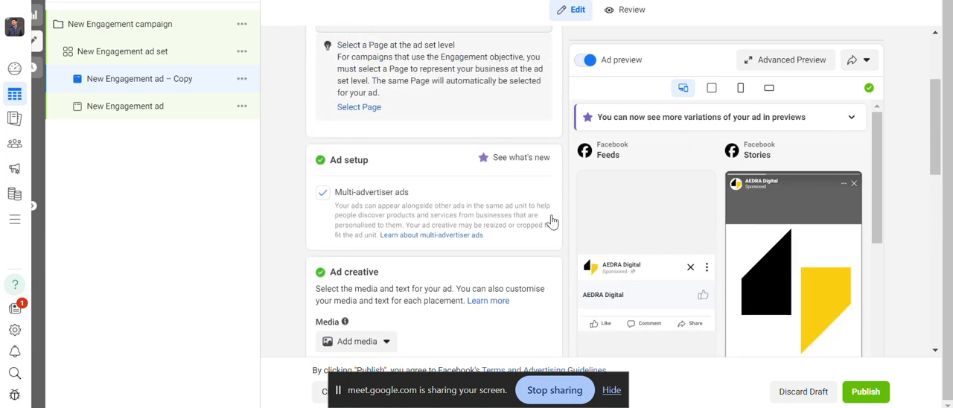
Add the account image "Confused about studying abroad Post HOC.jpg" as the duplicated ad's media.
{"action": "scroll", "coordinate": [552, 220], "scroll_direction": "down", "scroll_amount": 6}
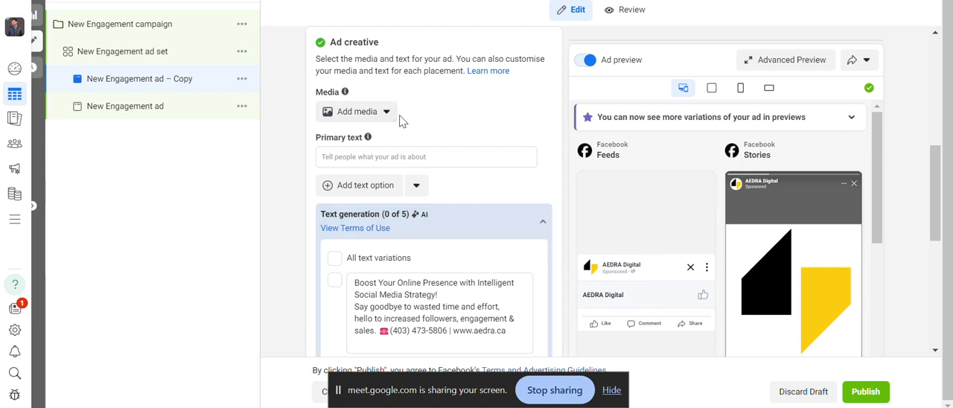
{"action": "left_click", "coordinate": [354, 112]}
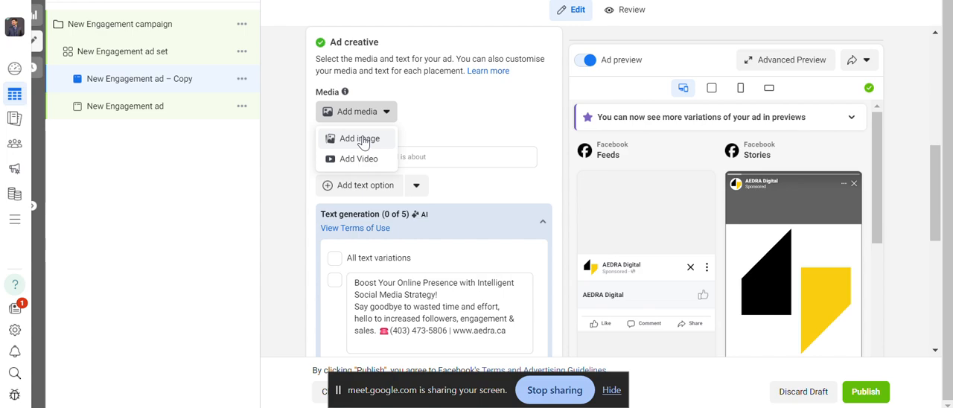
{"action": "left_click", "coordinate": [363, 141]}
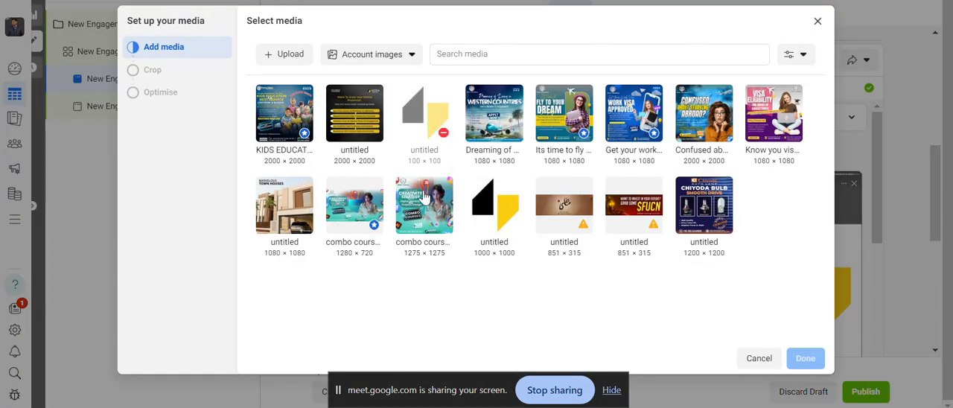
{"action": "left_click", "coordinate": [717, 130]}
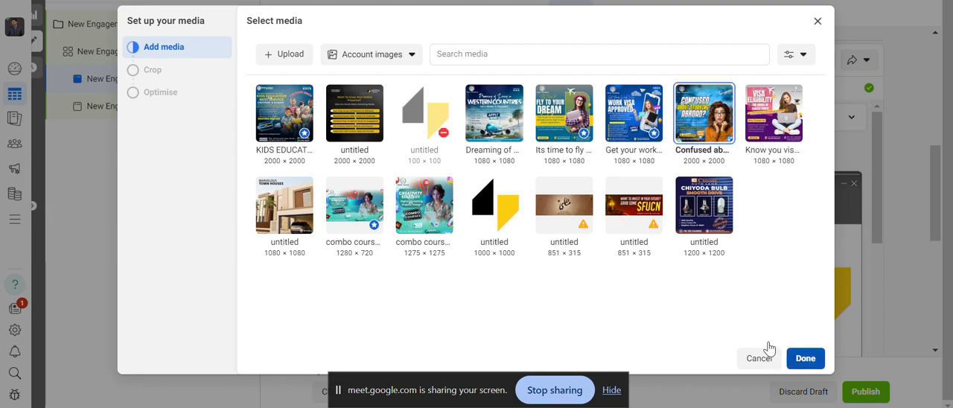
{"action": "left_click", "coordinate": [805, 359]}
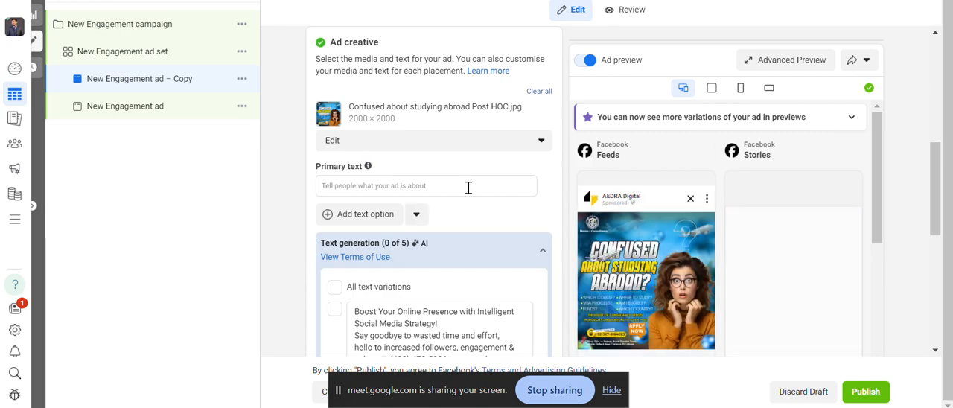
Enter "Best Makeup in town" as the ad's primary text.
{"action": "left_click", "coordinate": [433, 186]}
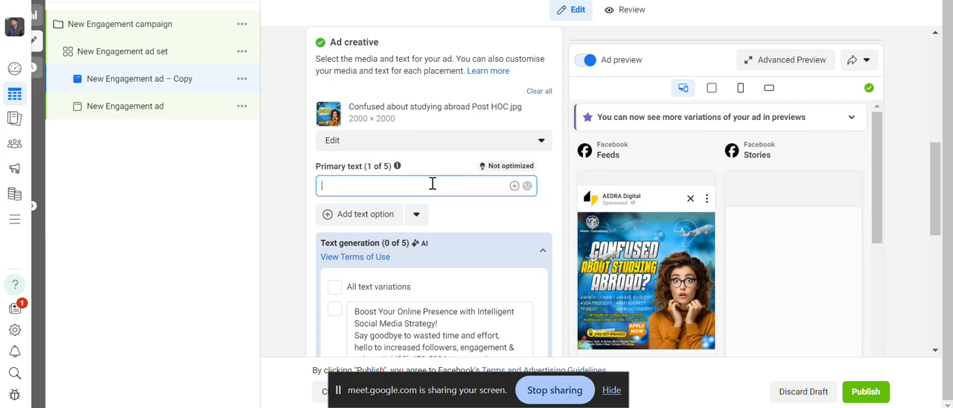
{"action": "type", "text": "Ma"}
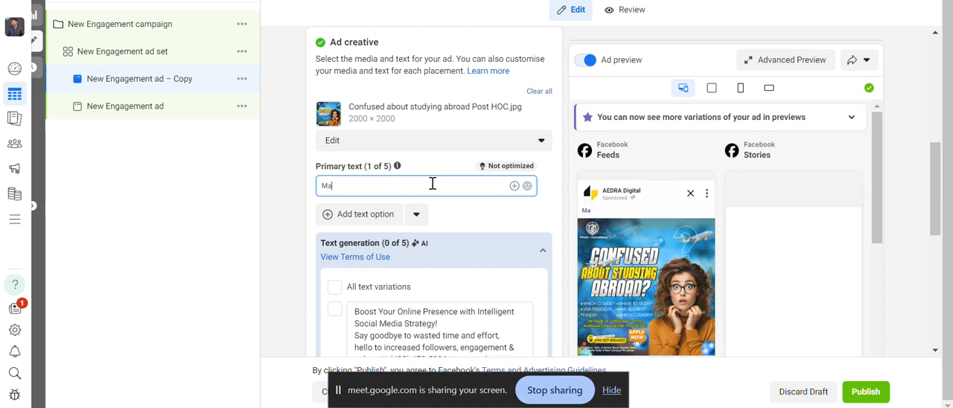
{"action": "key", "text": "BackSpace"}
{"action": "key", "text": "BackSpace"}
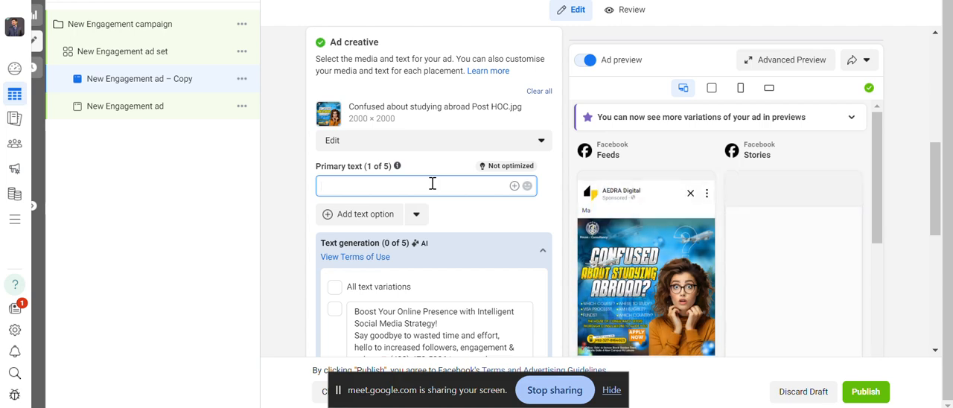
{"action": "type", "text": "Best "}
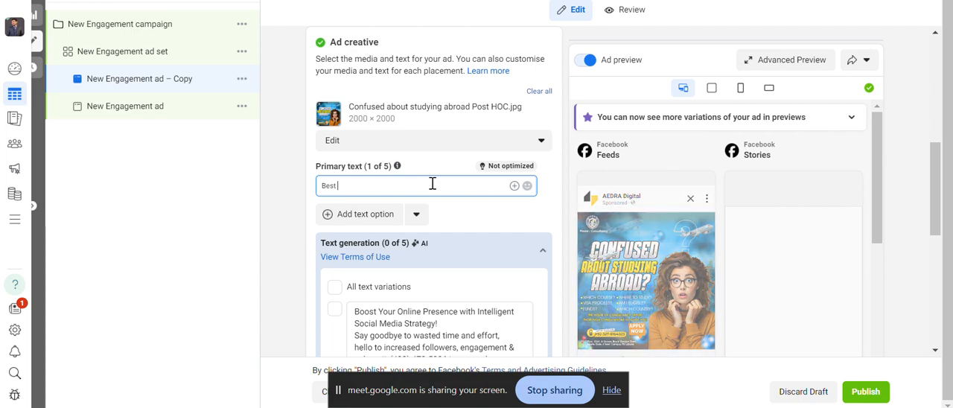
{"action": "type", "text": "Maku"}
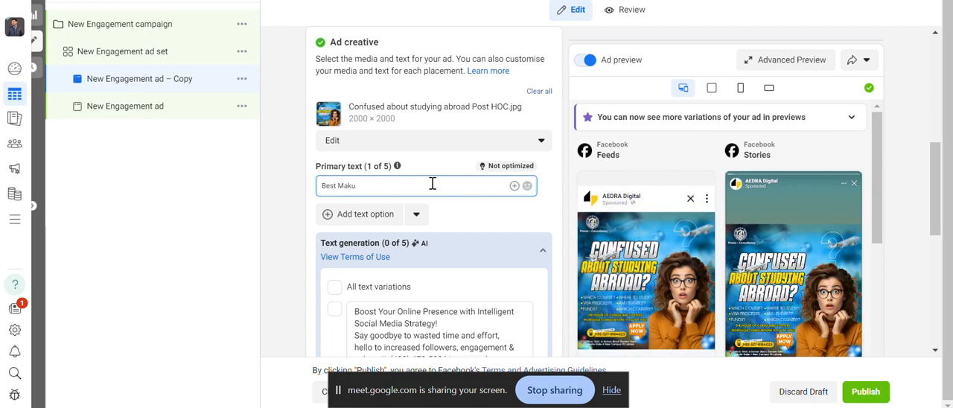
{"action": "key", "text": "BackSpace"}
{"action": "type", "text": "eup i"}
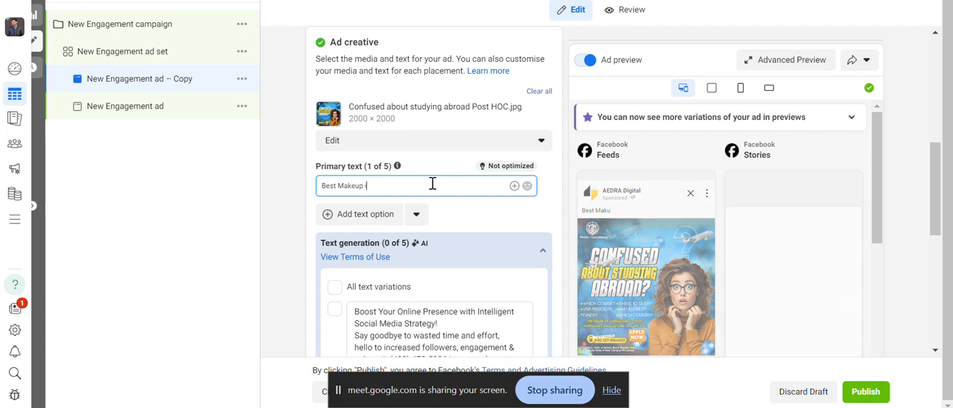
{"action": "type", "text": "n town"}
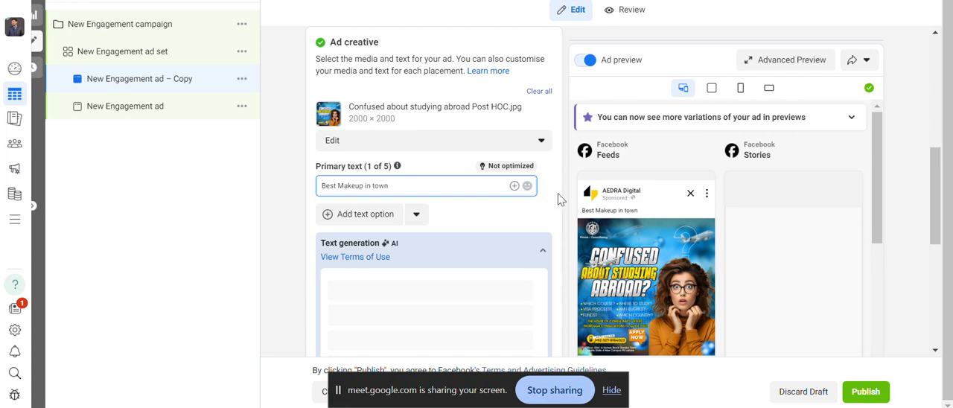
Select the first four AI-generated text variations for the ad, from "Get the Best Makeup in Town!" to "Discover the pinnacle of cosmetic artistry".
{"action": "scroll", "coordinate": [560, 198], "scroll_direction": "down", "scroll_amount": 1}
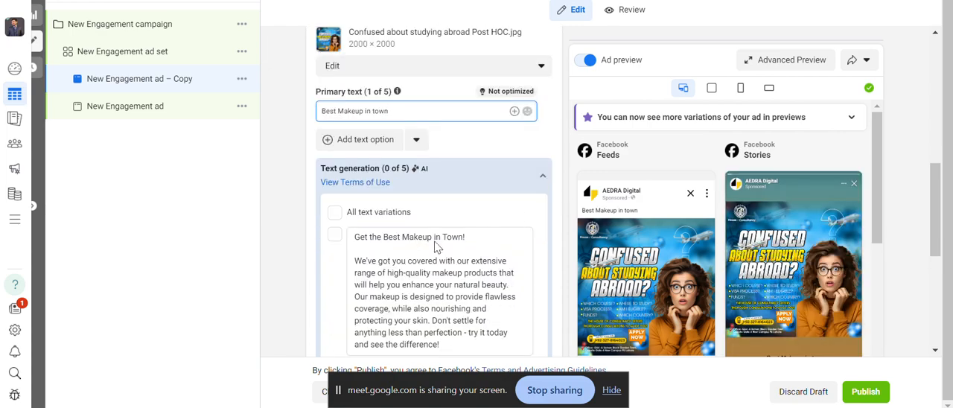
{"action": "left_click", "coordinate": [335, 234]}
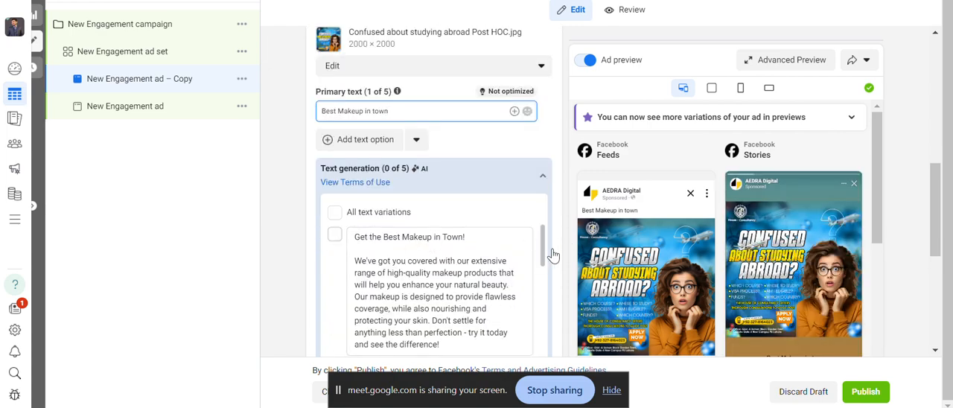
{"action": "scroll", "coordinate": [526, 253], "scroll_direction": "down", "scroll_amount": 1}
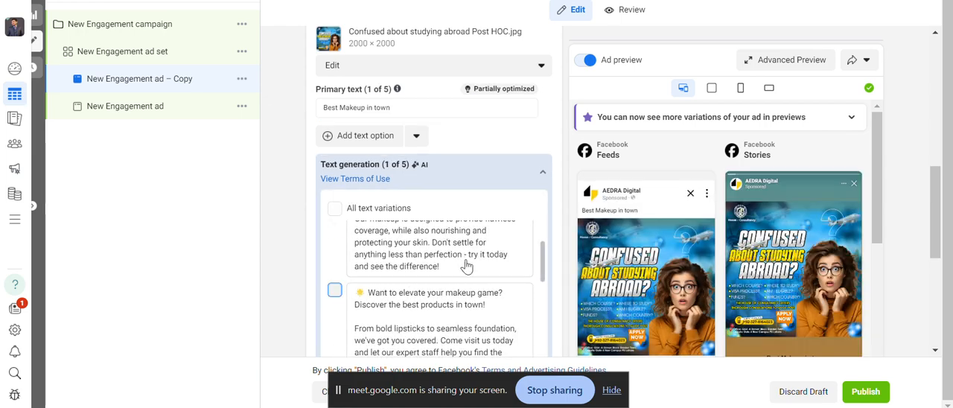
{"action": "scroll", "coordinate": [467, 266], "scroll_direction": "down", "scroll_amount": 1}
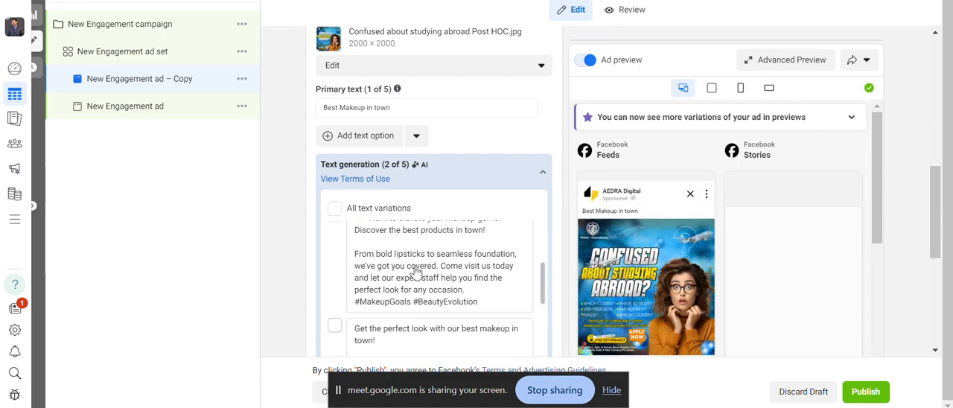
{"action": "scroll", "coordinate": [417, 272], "scroll_direction": "down", "scroll_amount": 3}
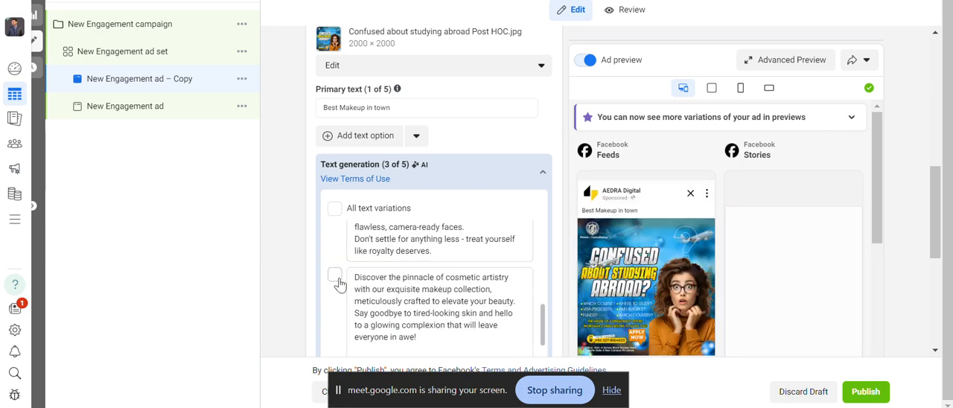
{"action": "left_click", "coordinate": [335, 276]}
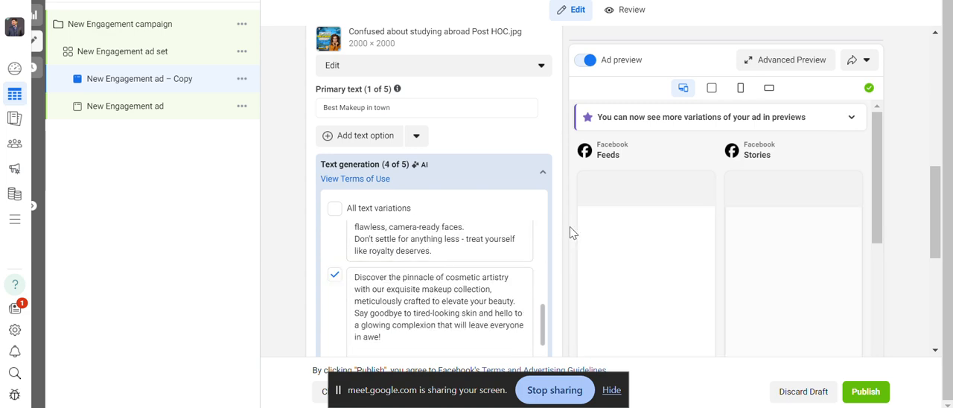
{"action": "scroll", "coordinate": [569, 229], "scroll_direction": "down", "scroll_amount": 2}
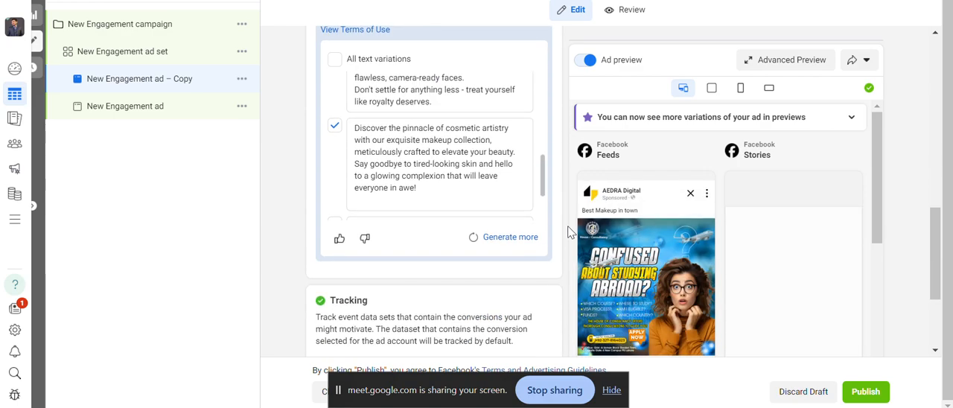
{"action": "scroll", "coordinate": [568, 229], "scroll_direction": "down", "scroll_amount": 2}
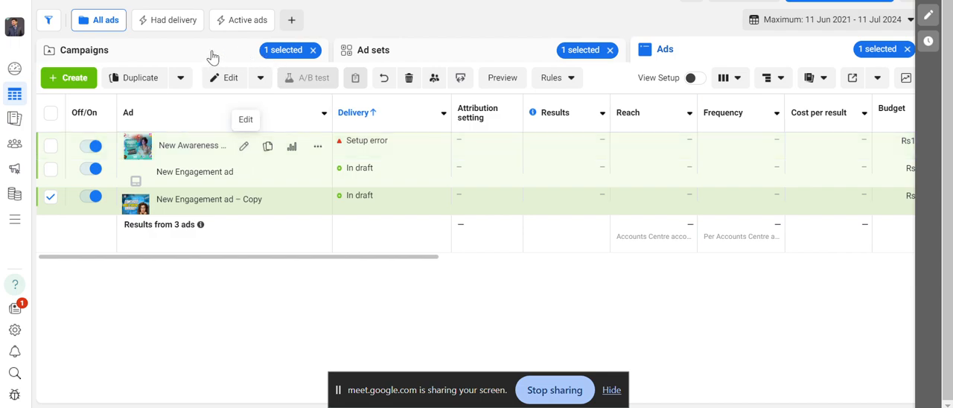
Return to the campaign list with all campaign, ad set and ad selections cleared, and stop sharing the screen.
{"action": "left_click", "coordinate": [311, 60]}
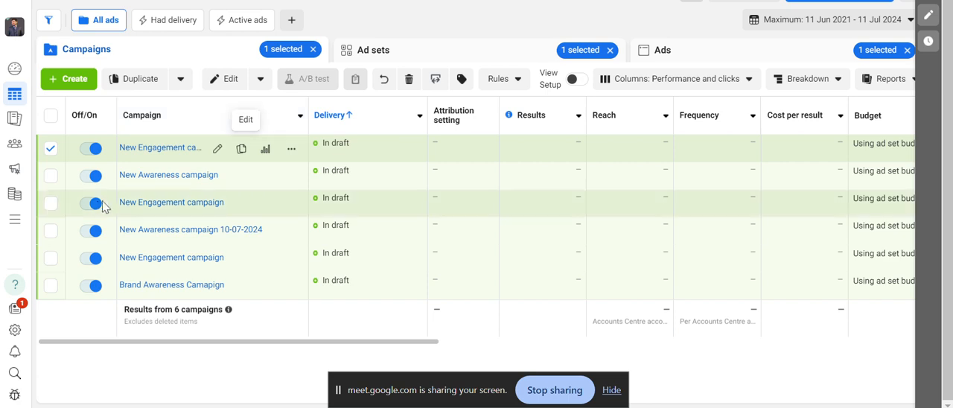
{"action": "left_click", "coordinate": [50, 148]}
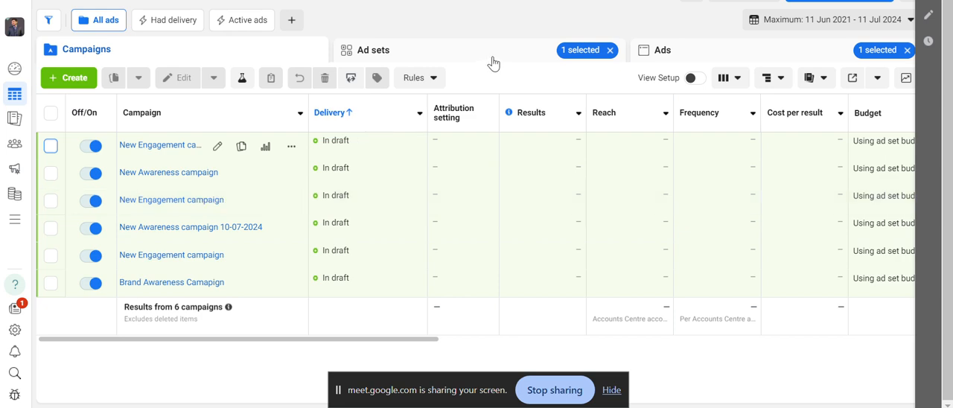
{"action": "left_click", "coordinate": [609, 50]}
{"action": "left_click", "coordinate": [907, 51]}
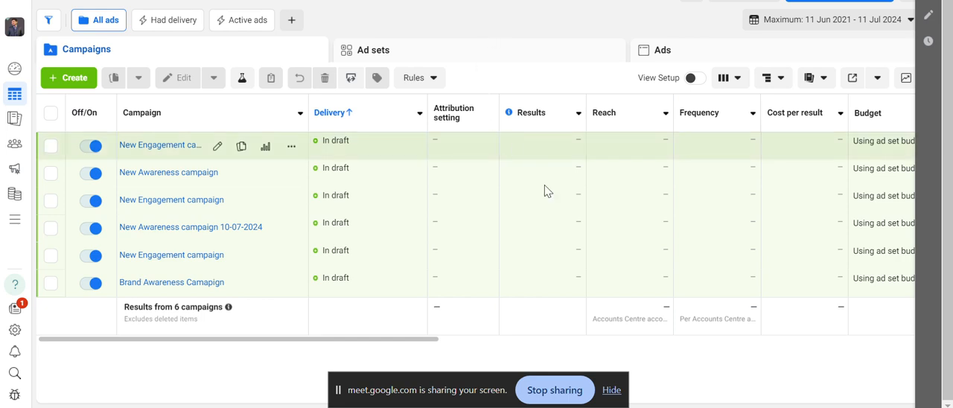
{"action": "left_click", "coordinate": [554, 390]}
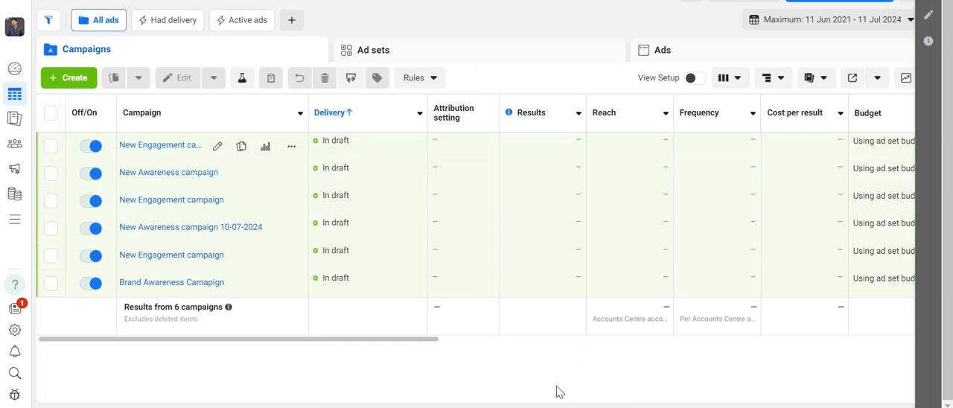